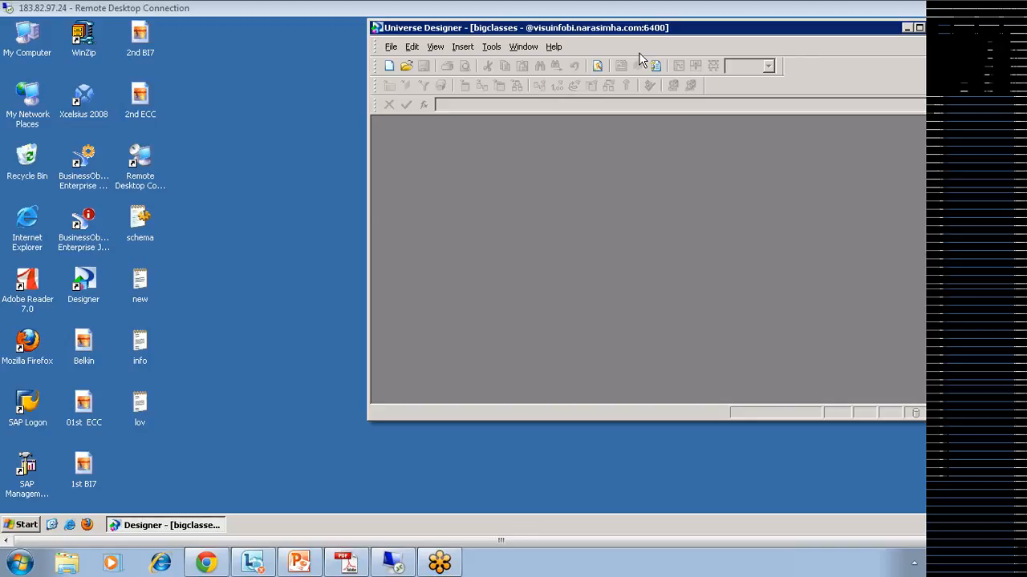
Step: Move the empty Universe Designer window to the left and minimize it to the taskbar
drag(615, 28, 511, 74)
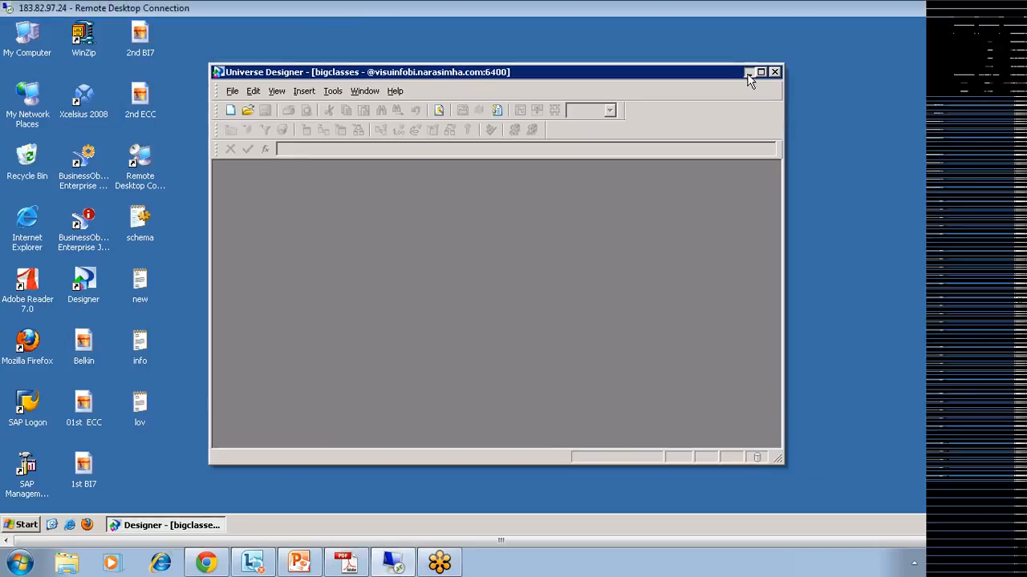
click(754, 75)
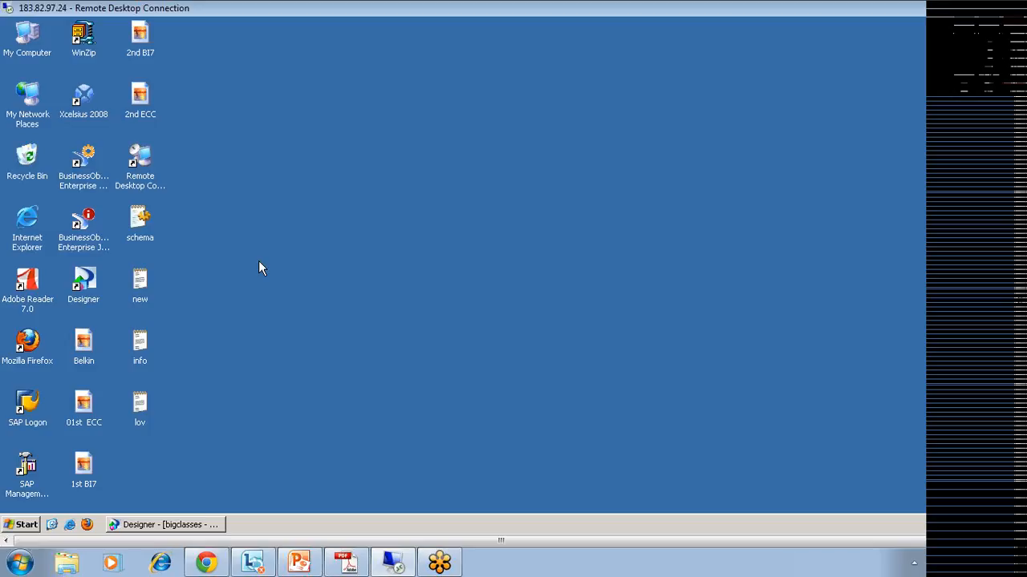
click(10, 533)
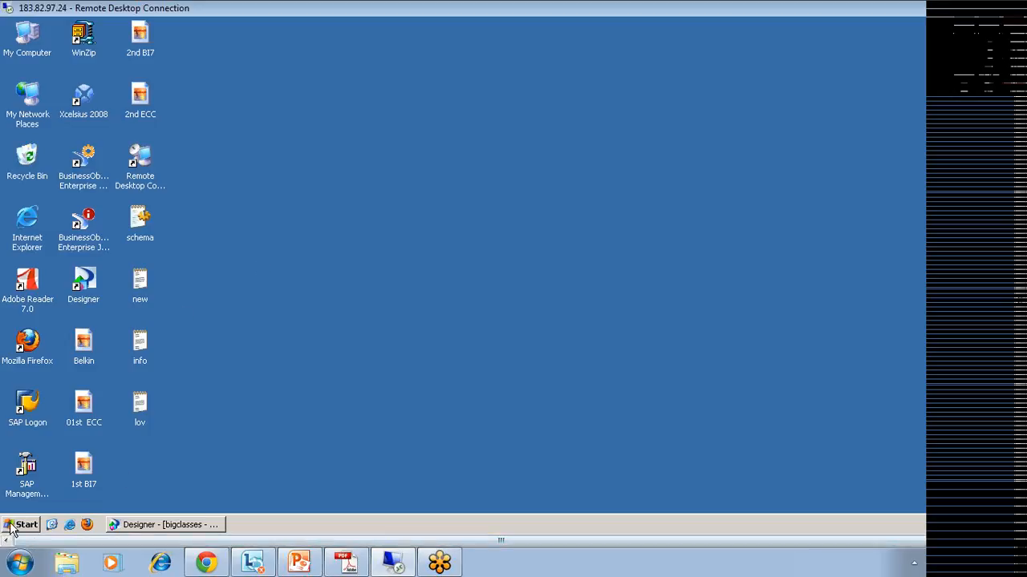
mouse_move(114, 329)
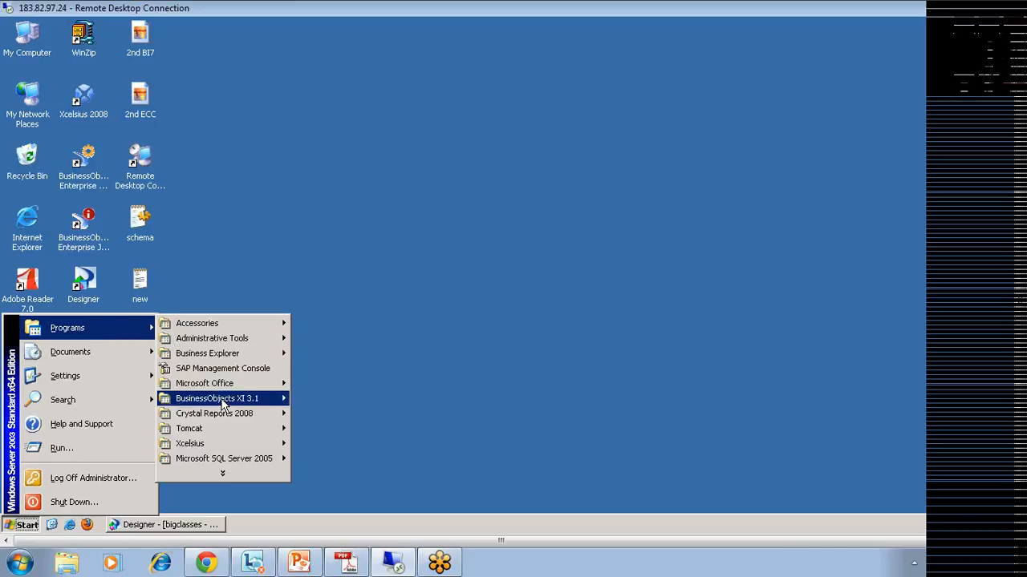
mouse_move(277, 400)
mouse_move(323, 406)
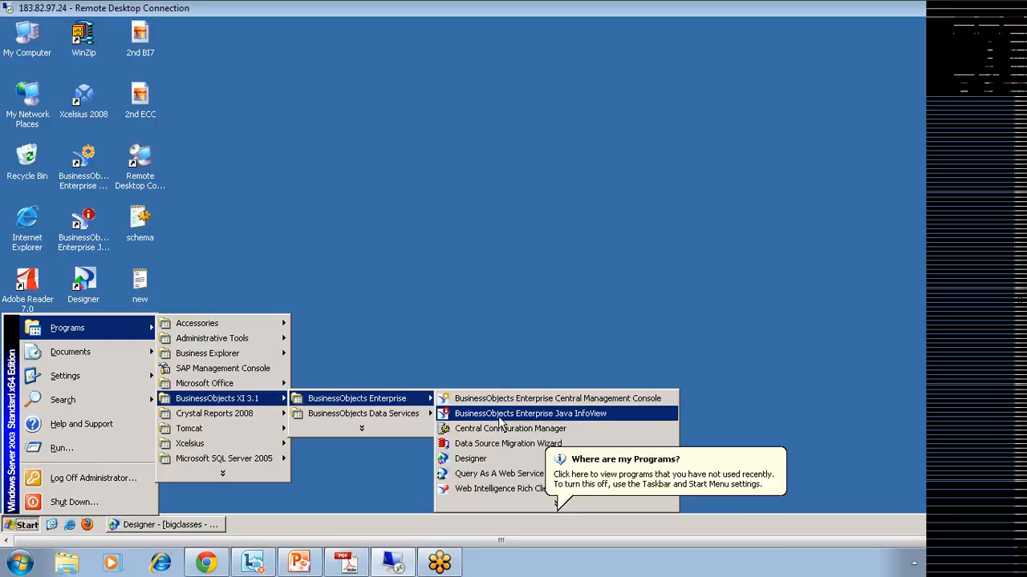
click(494, 316)
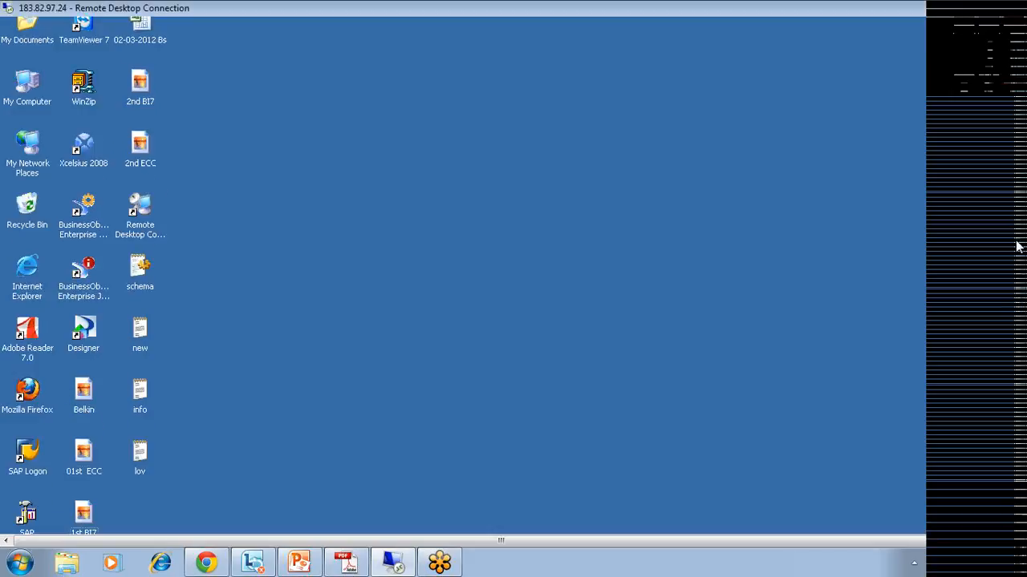
click(201, 527)
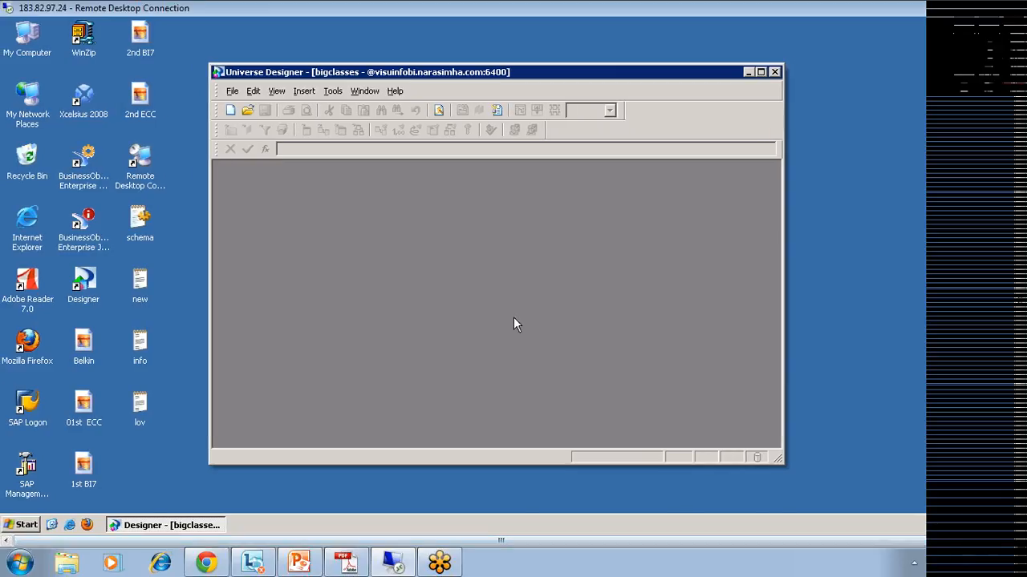
Step: Maximize Universe Designer and open the Training universe from the File menu's recent files
click(761, 72)
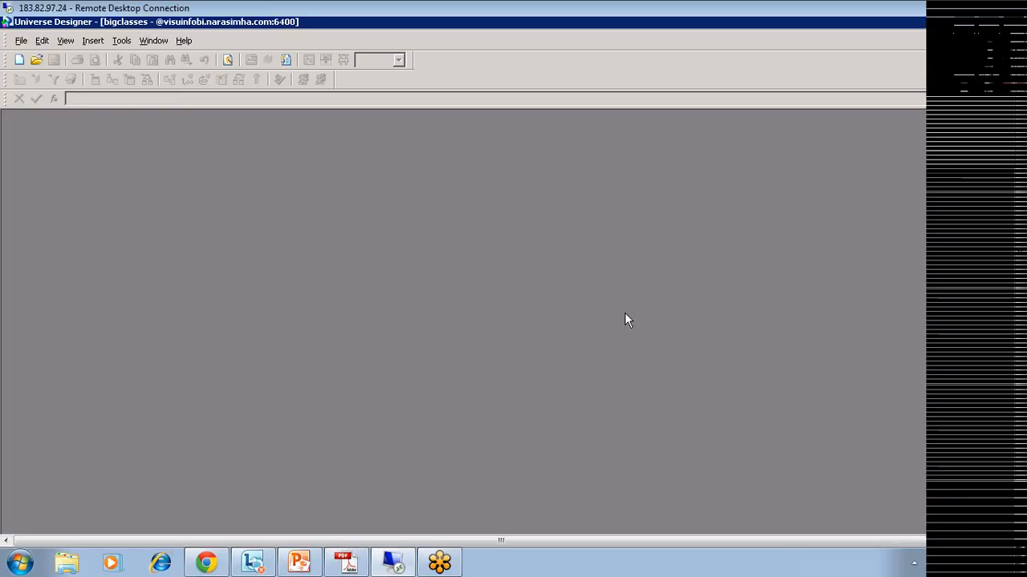
click(21, 41)
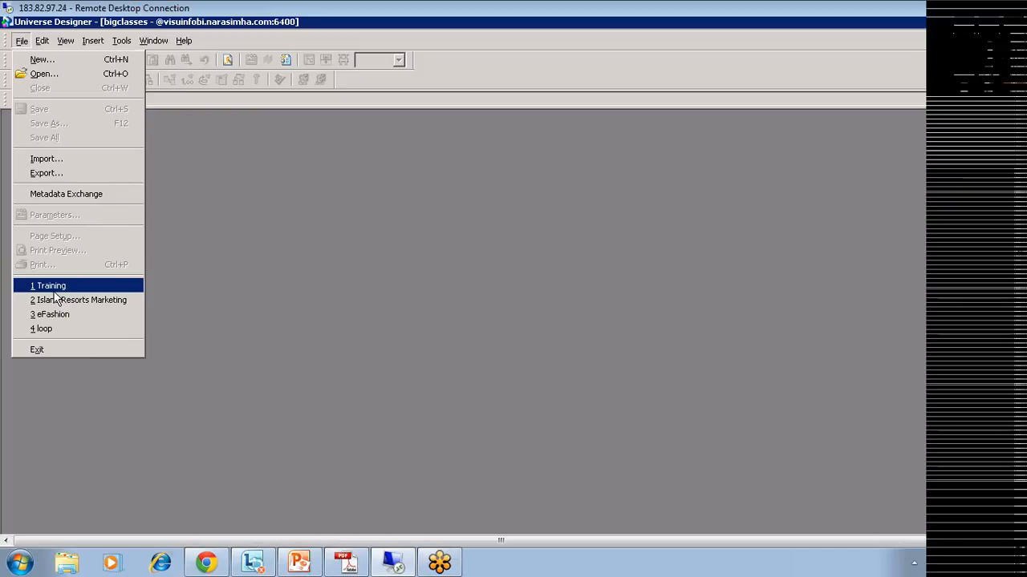
click(54, 287)
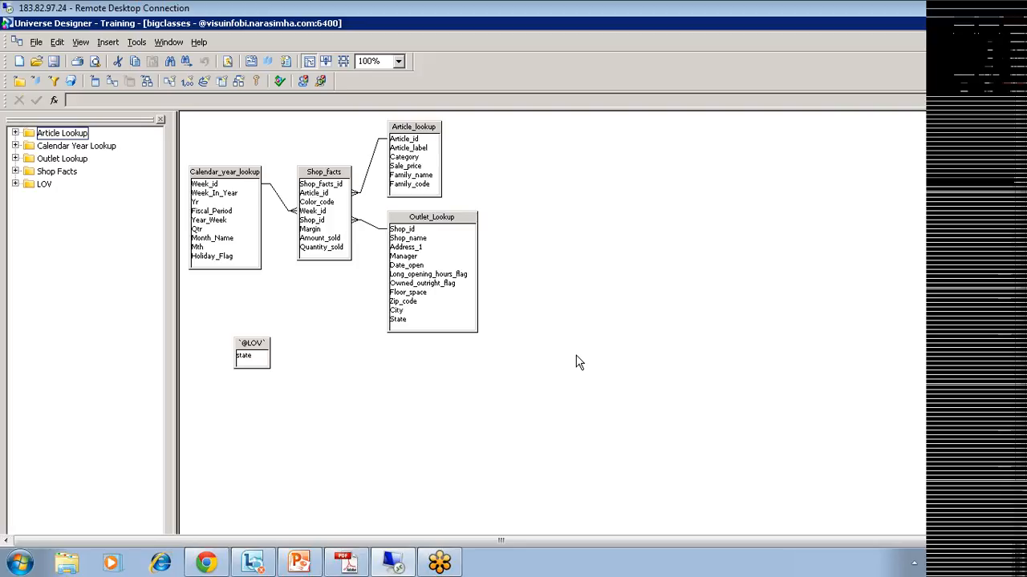
Step: Launch the Central Management Console from Start > Programs > BusinessObjects XI 3.1 > BusinessObjects Enterprise
click(1006, 34)
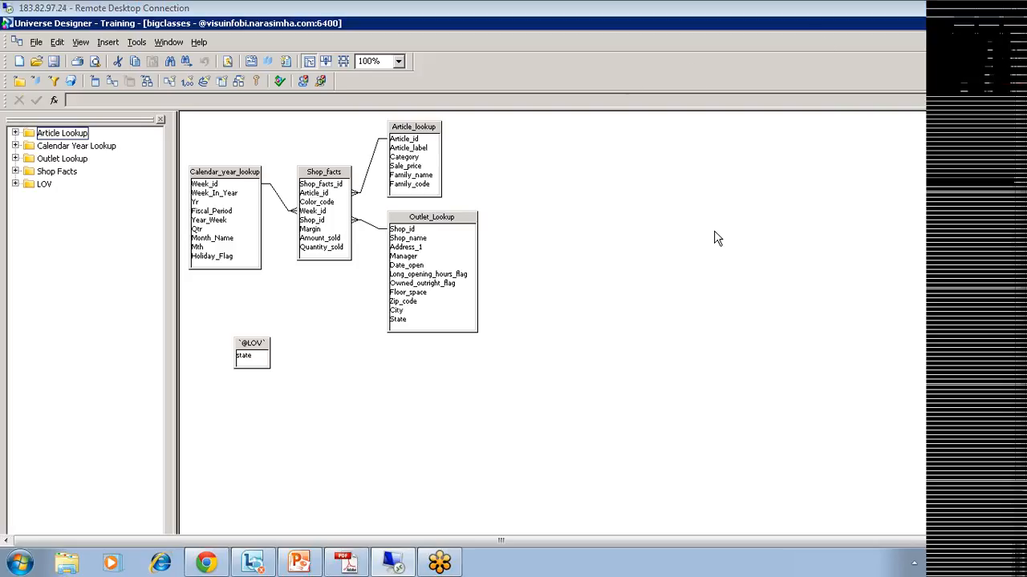
click(644, 234)
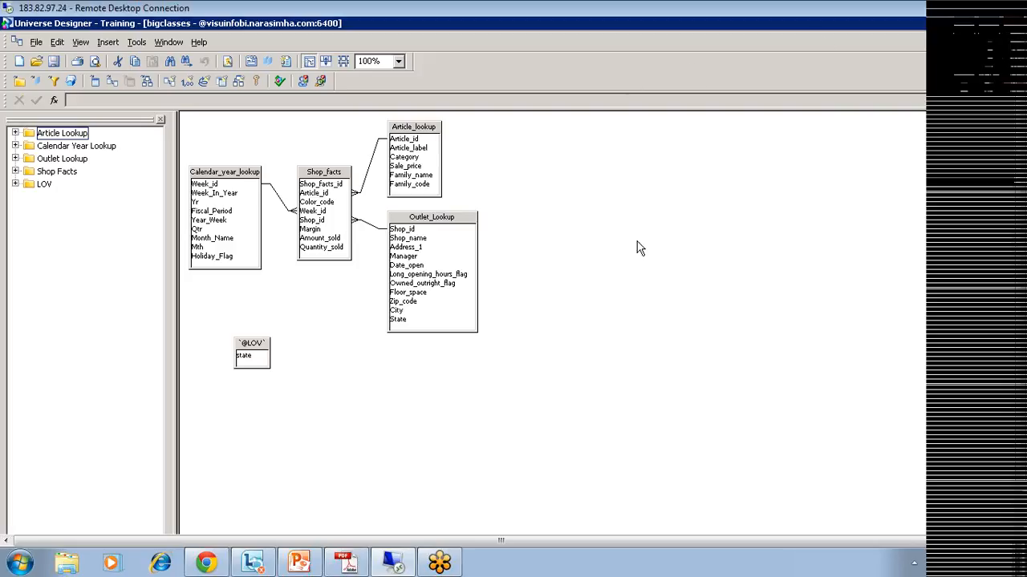
drag(1014, 296, 1023, 379)
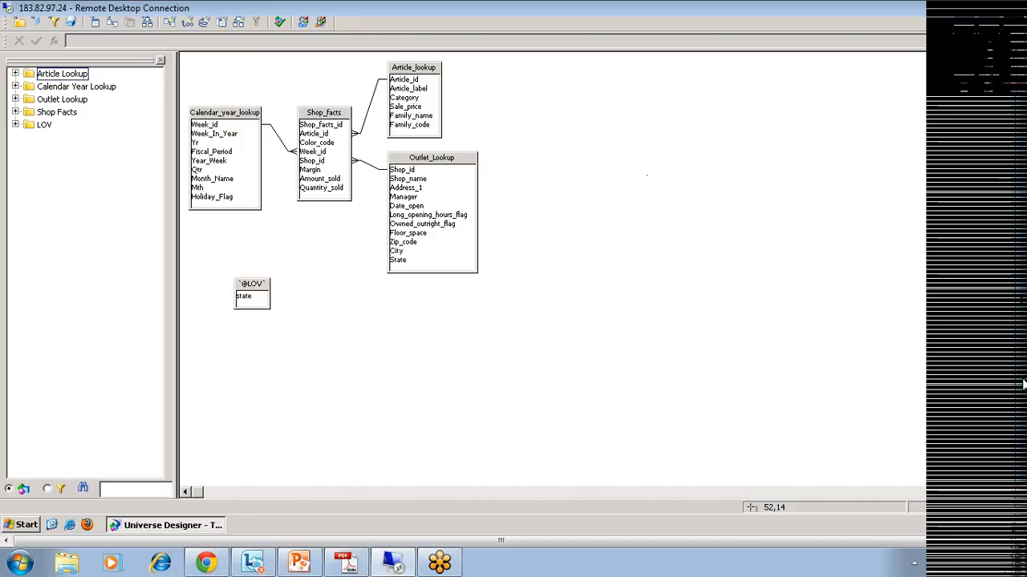
click(24, 525)
mouse_move(80, 328)
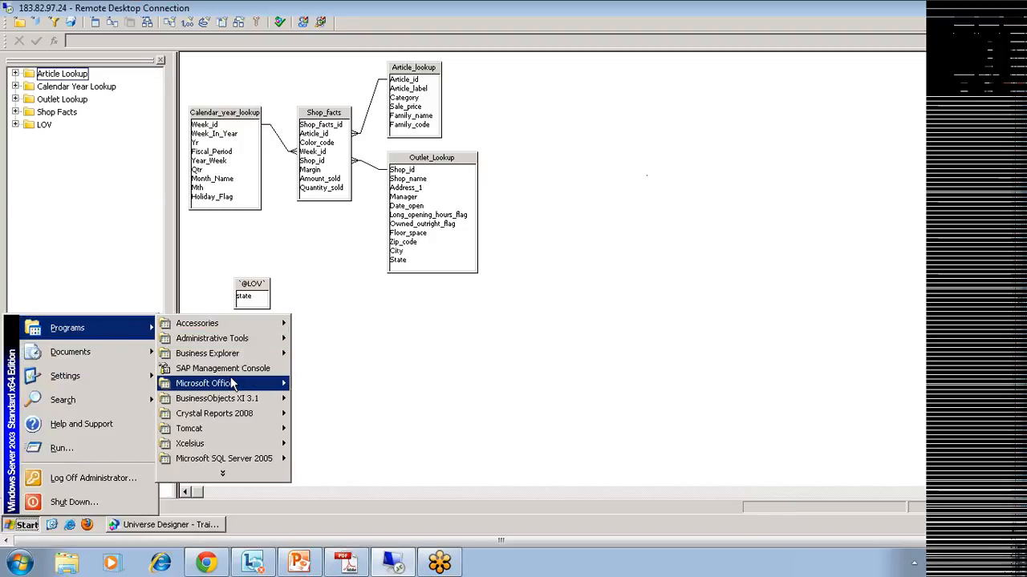
mouse_move(265, 399)
mouse_move(369, 399)
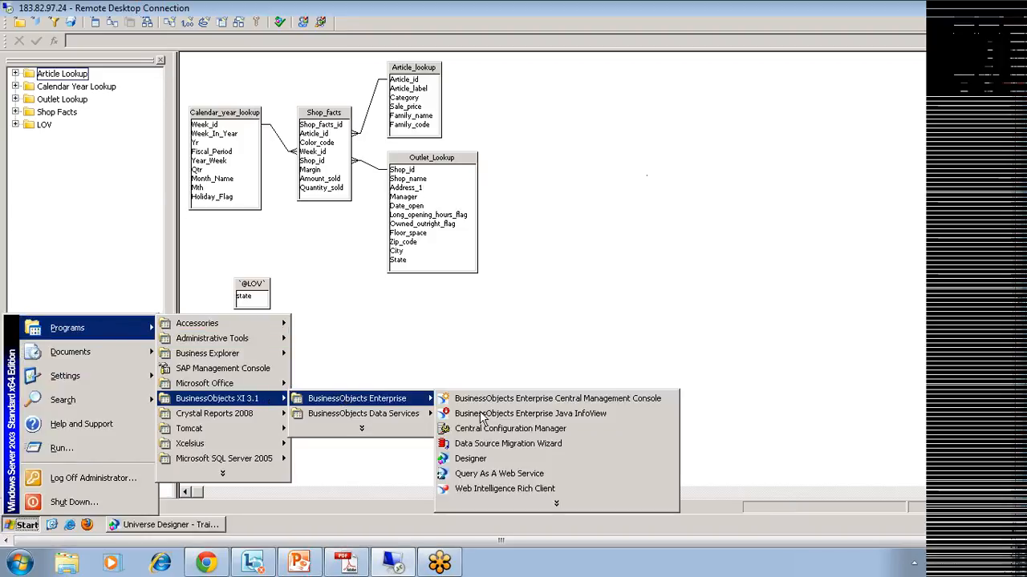
click(572, 401)
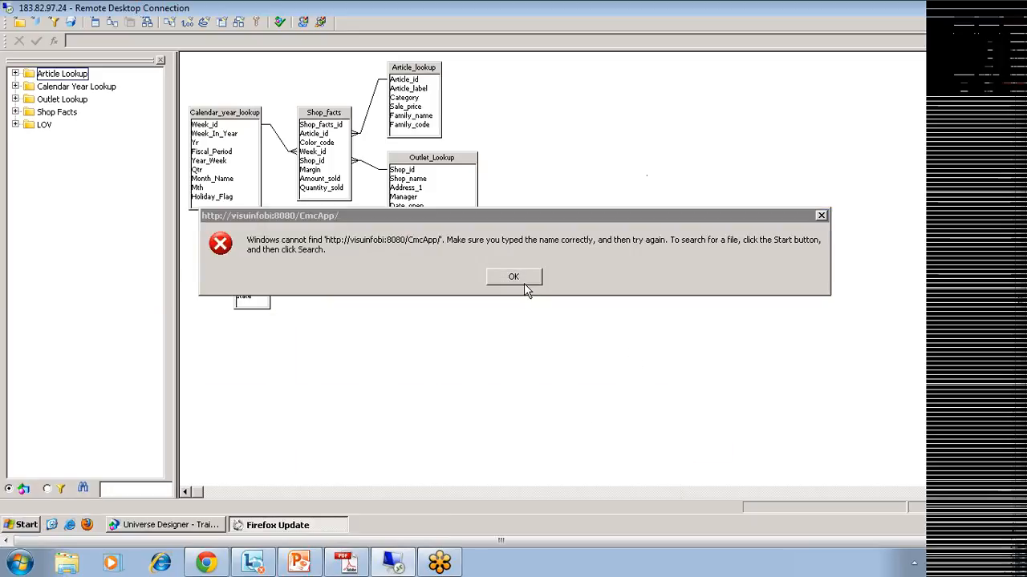
Step: Dismiss the address error and Firefox update, then log on to the CMC with the Enterprise credentials
click(523, 279)
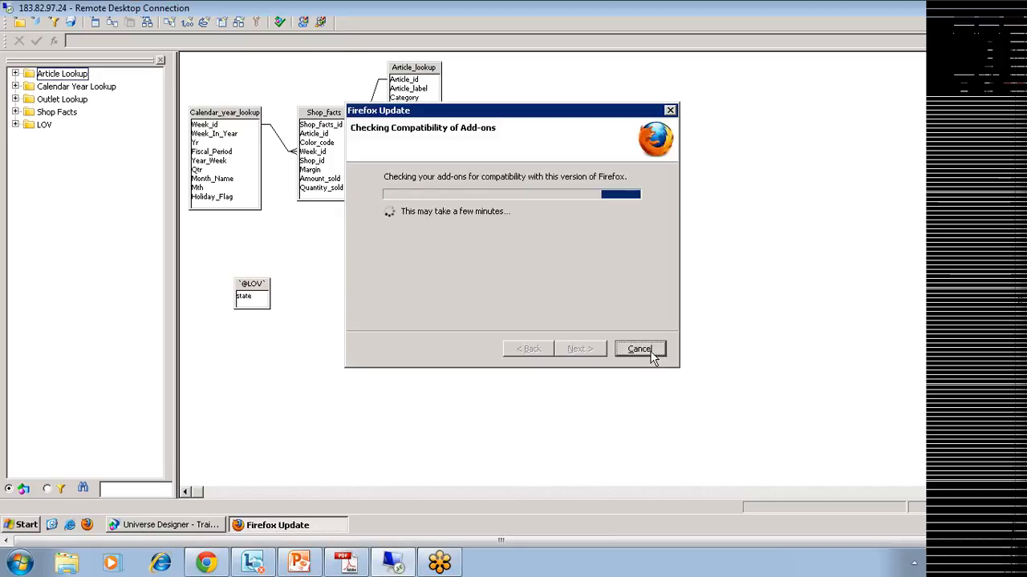
click(640, 349)
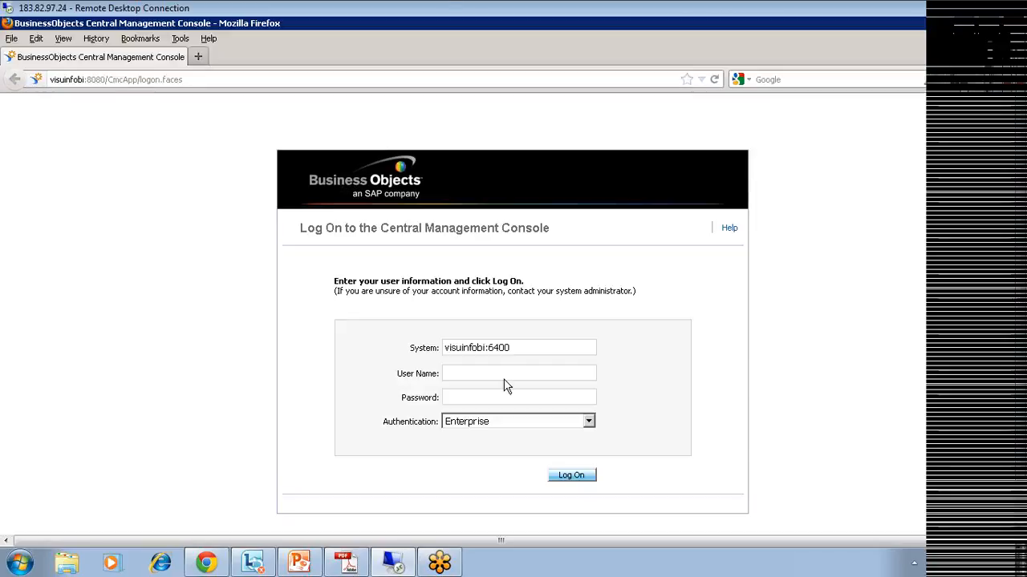
text(bi)
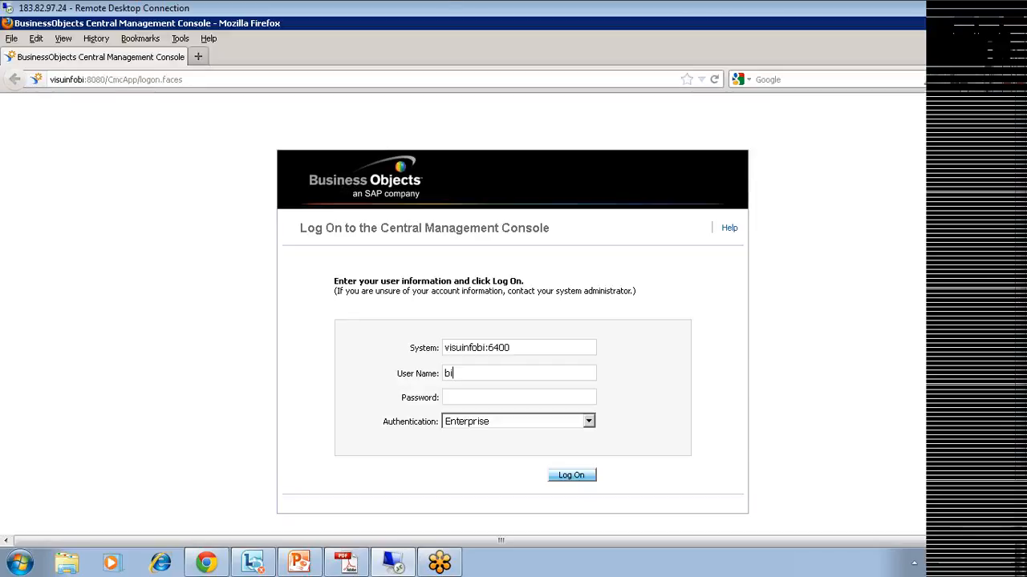
text(gclasses)
key(Tab)
text(*************)
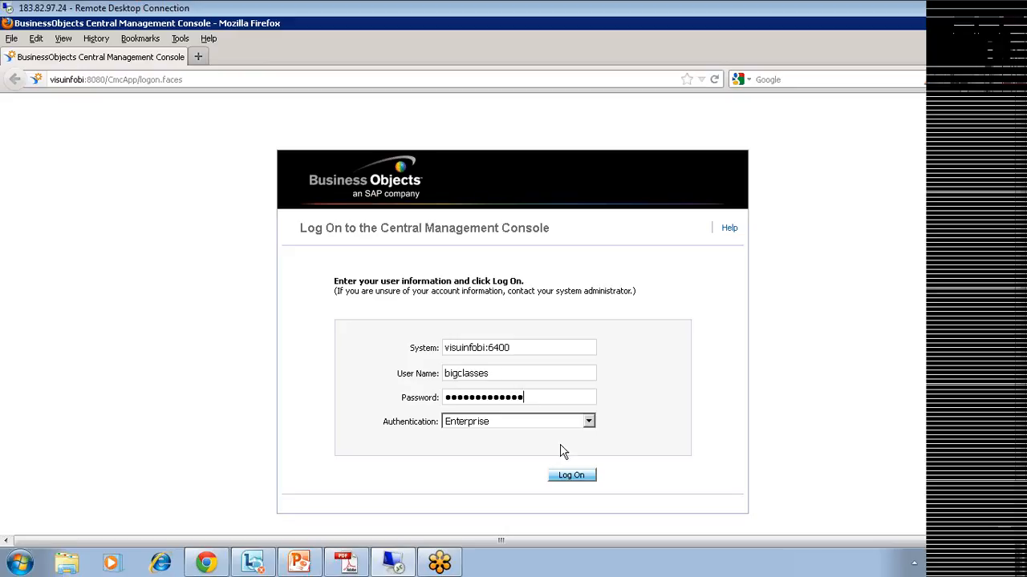
click(577, 478)
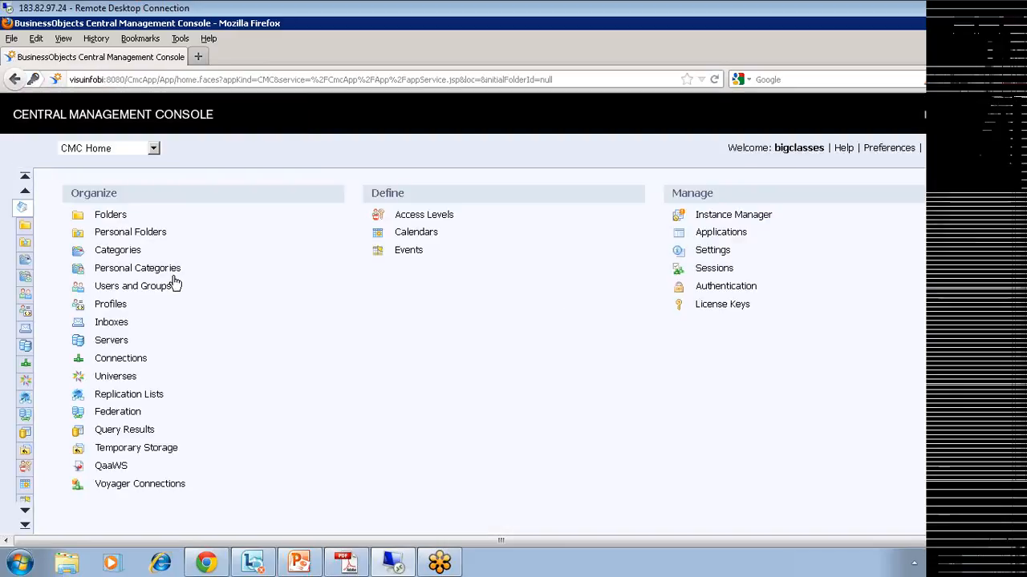
Step: Go to Users and Groups, show the User List, and start a New User form
click(135, 286)
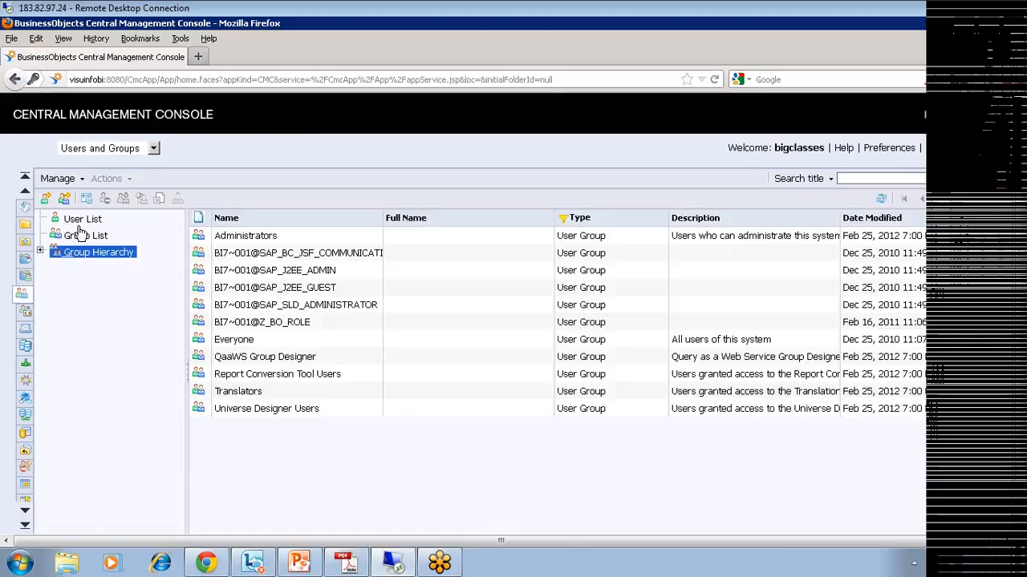
click(80, 218)
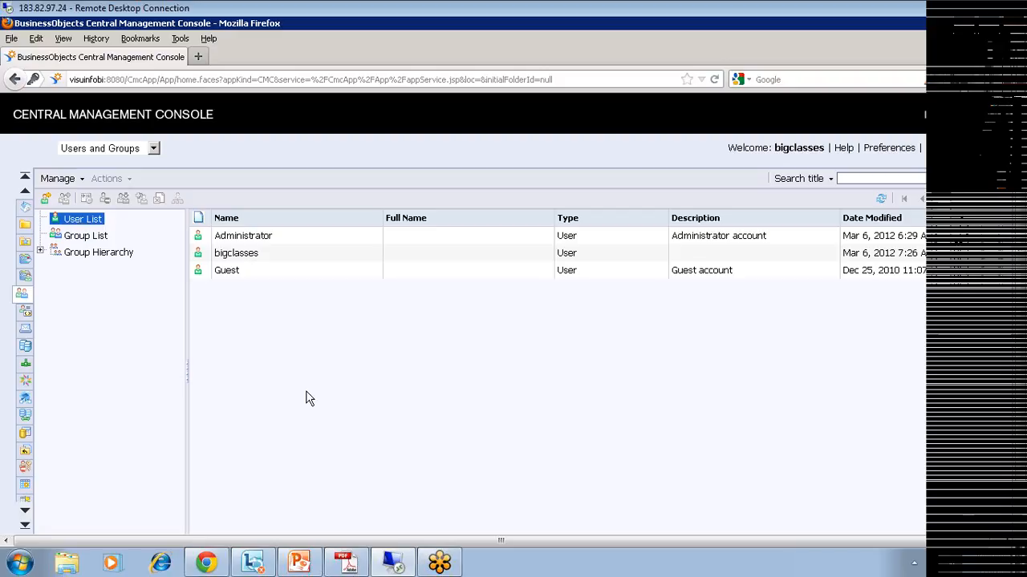
click(45, 199)
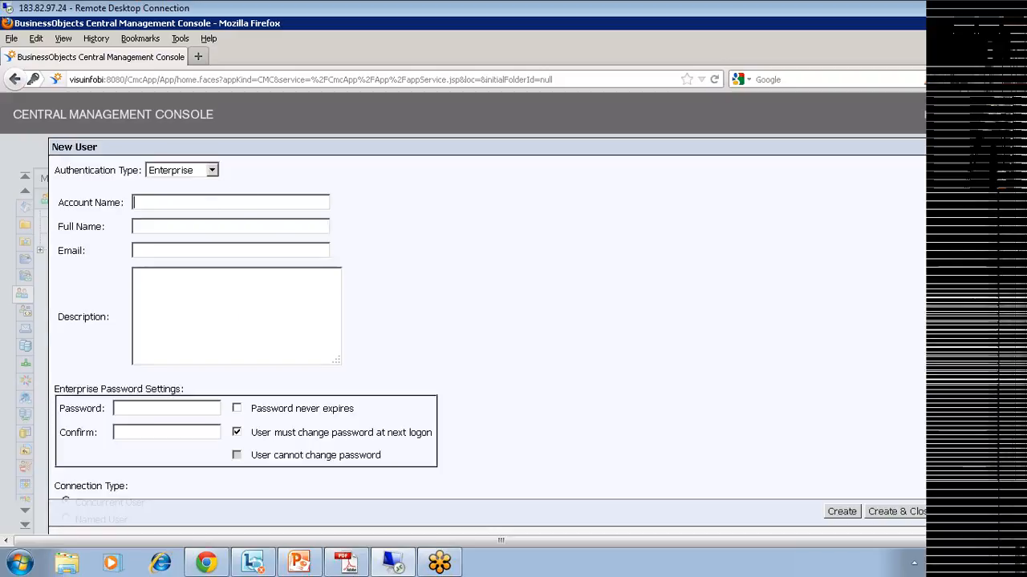
Step: Name the new user 'test', with Password never expires on and no forced change at logon
click(181, 206)
text(test)
click(158, 251)
click(165, 308)
click(181, 409)
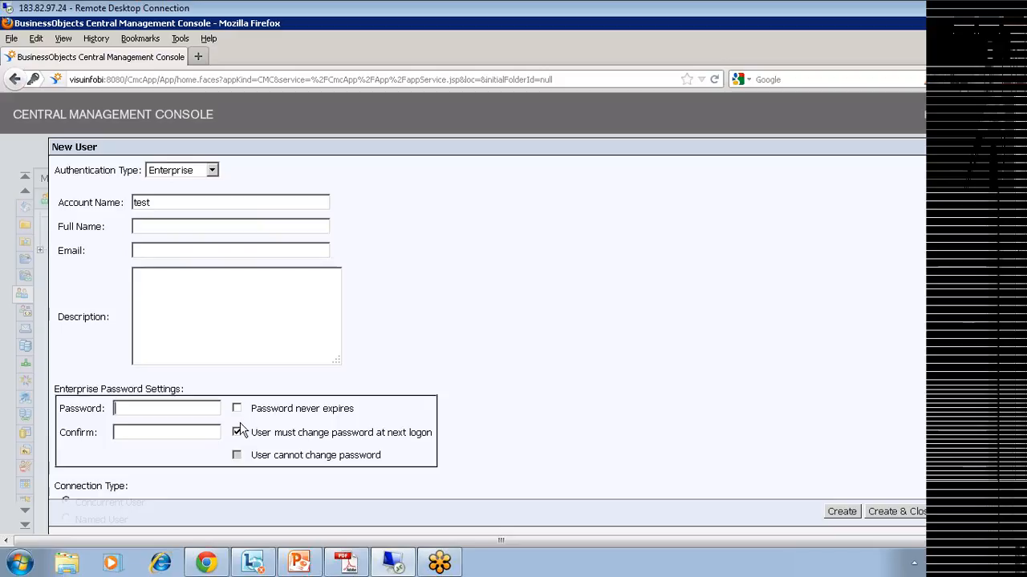
click(237, 433)
click(237, 411)
Step: Enter and confirm the user's password, then create the user with Create & Close
click(189, 410)
text(••st)
key(Tab)
text(test)
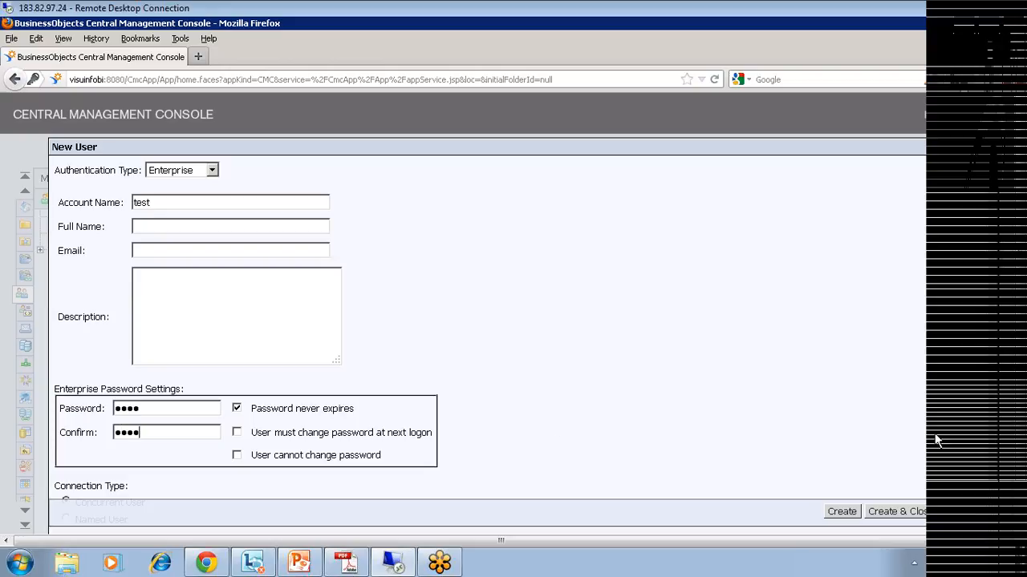
click(896, 513)
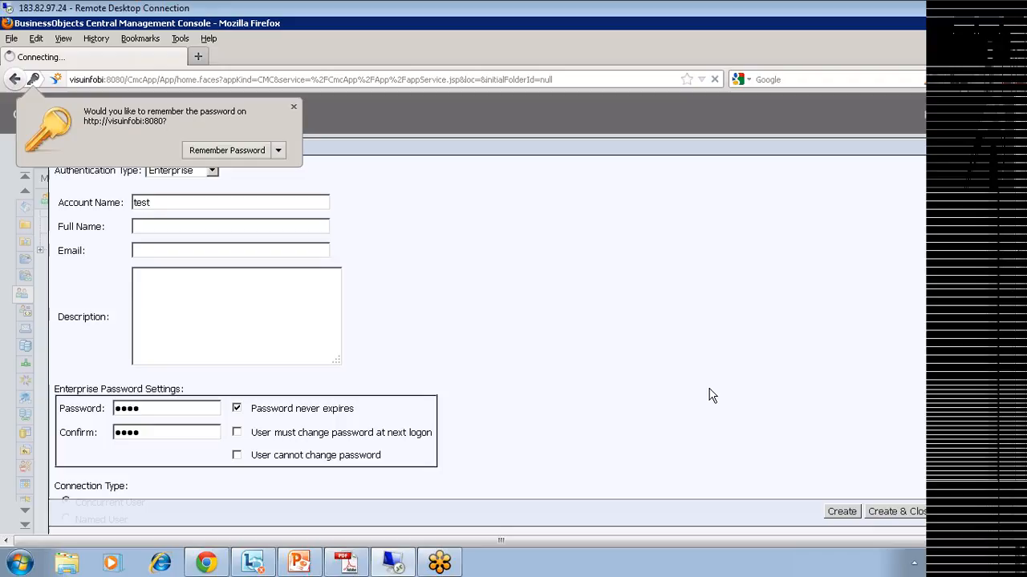
Step: Dismiss the password-save prompt and join user test to the Administrators group
click(446, 410)
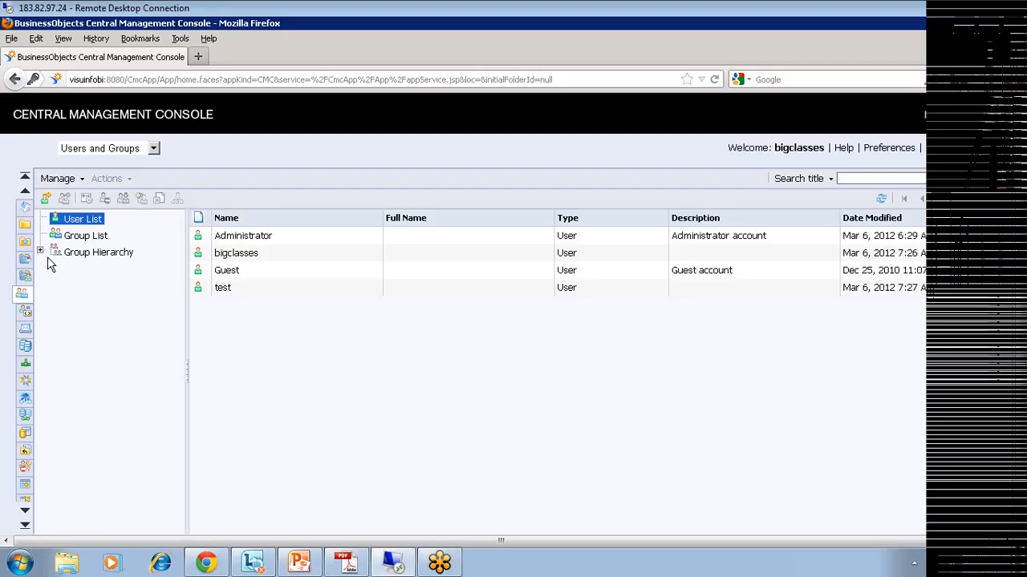
right_click(233, 289)
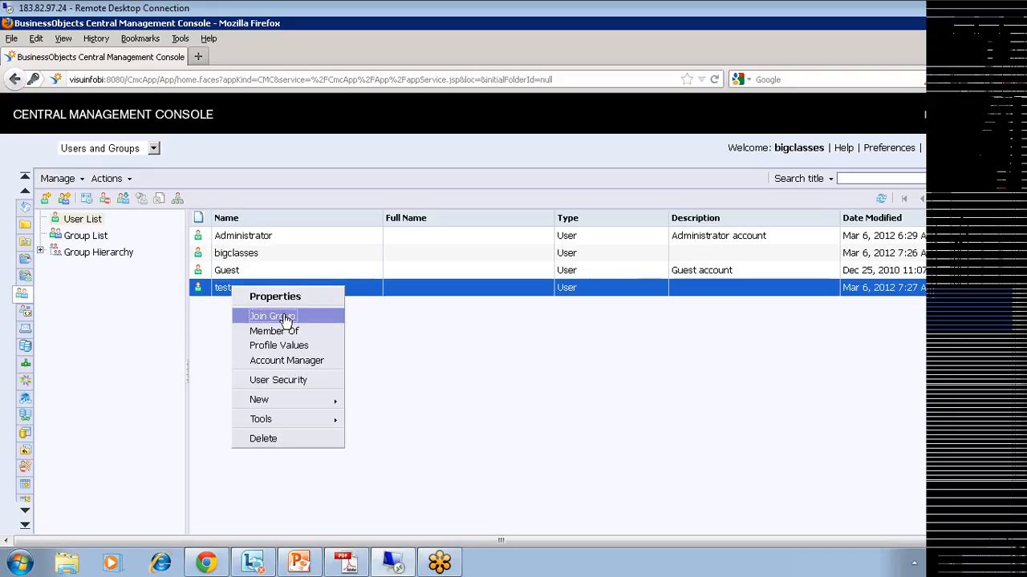
click(286, 317)
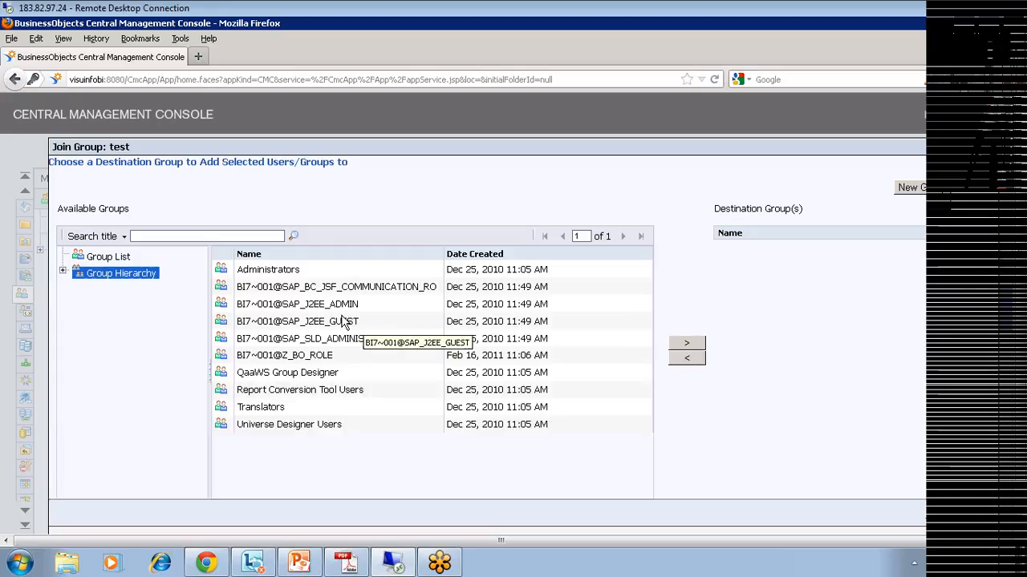
click(289, 272)
click(686, 343)
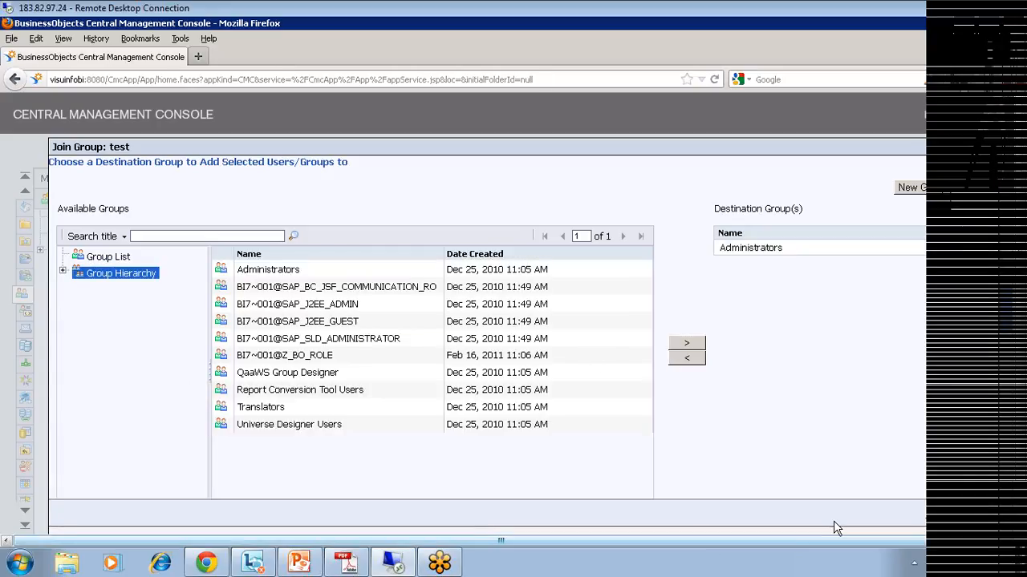
click(961, 514)
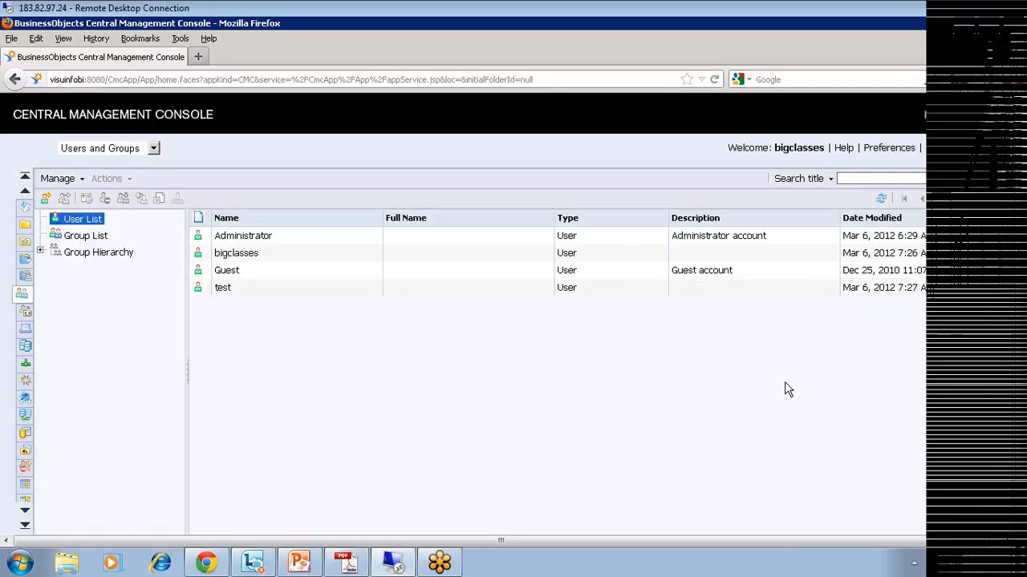
Step: Check that test is listed under Group Hierarchy > Administrators, then log off the CMC
click(40, 251)
click(110, 269)
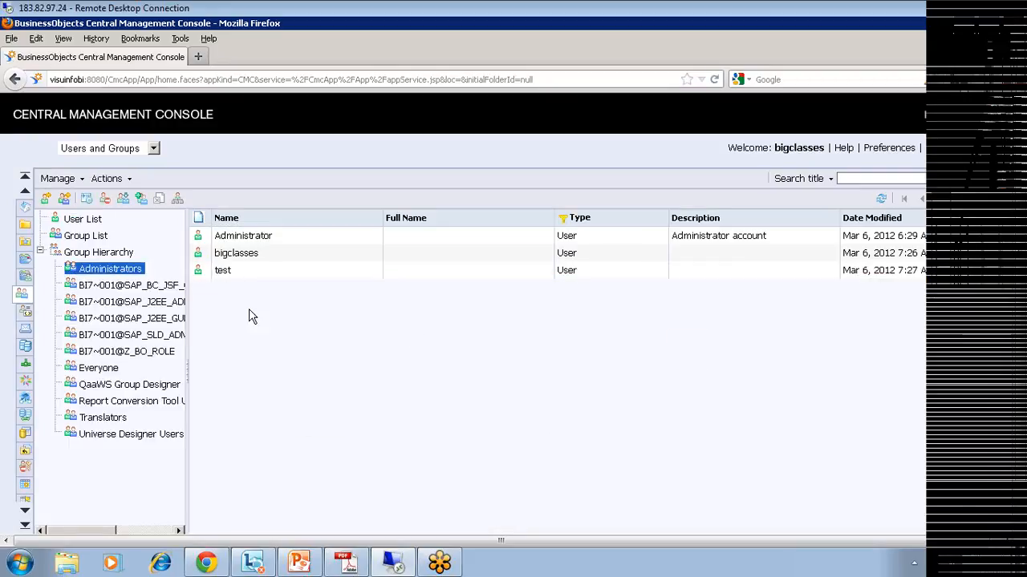
click(979, 157)
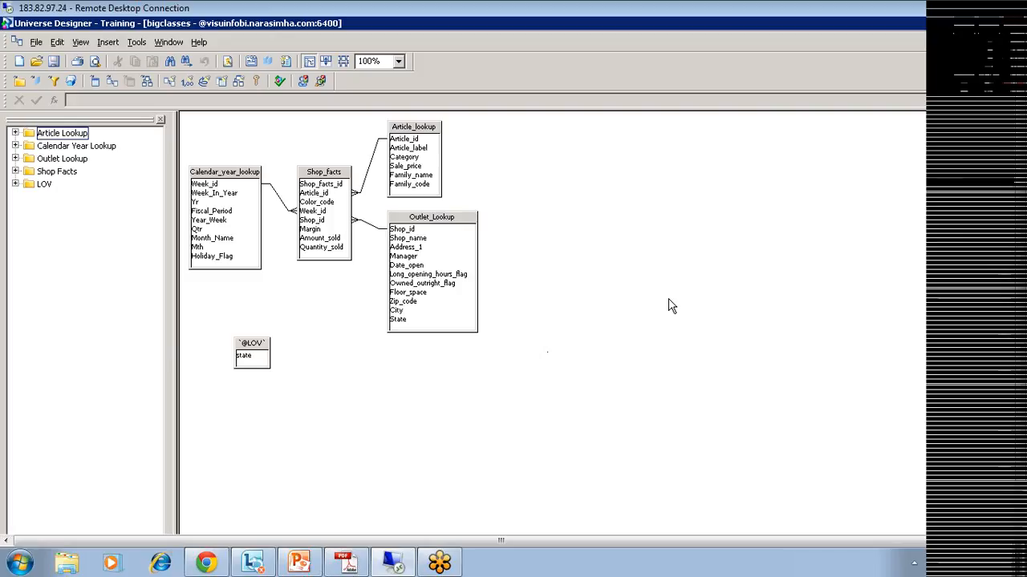
click(136, 42)
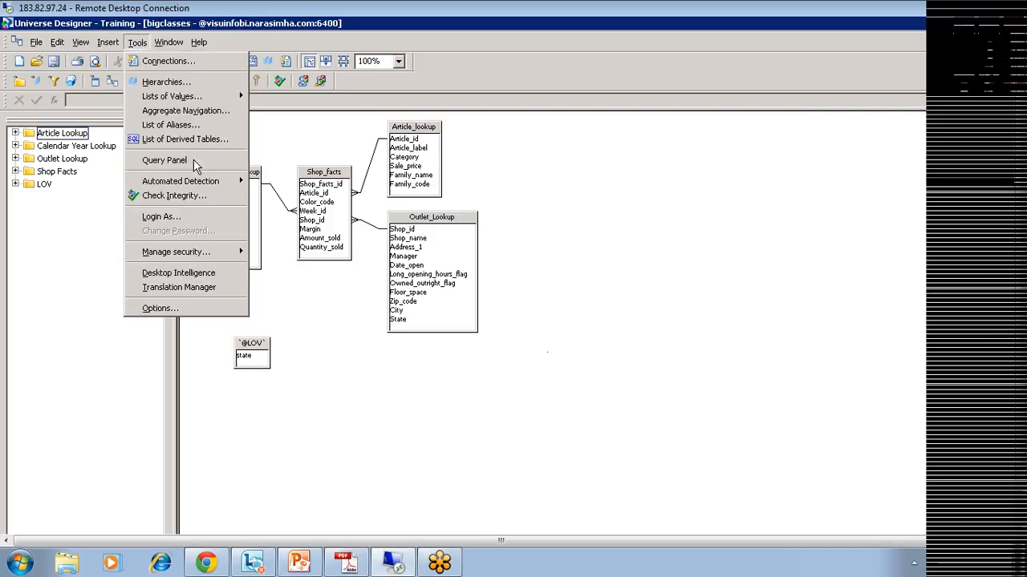
Step: Open Tools > Manage security > Manage Access Restrictions and create a new restriction
mouse_move(201, 258)
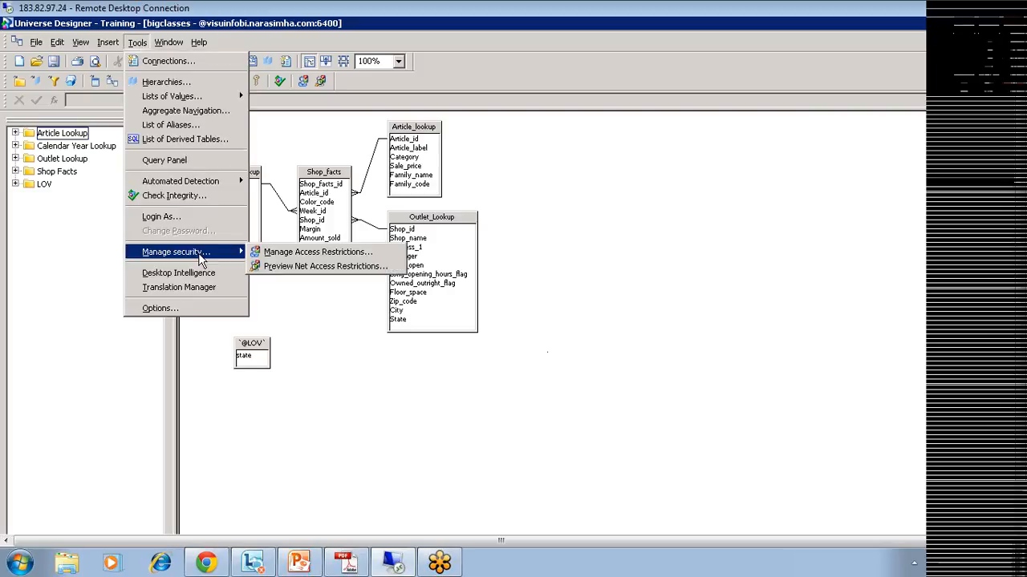
click(322, 254)
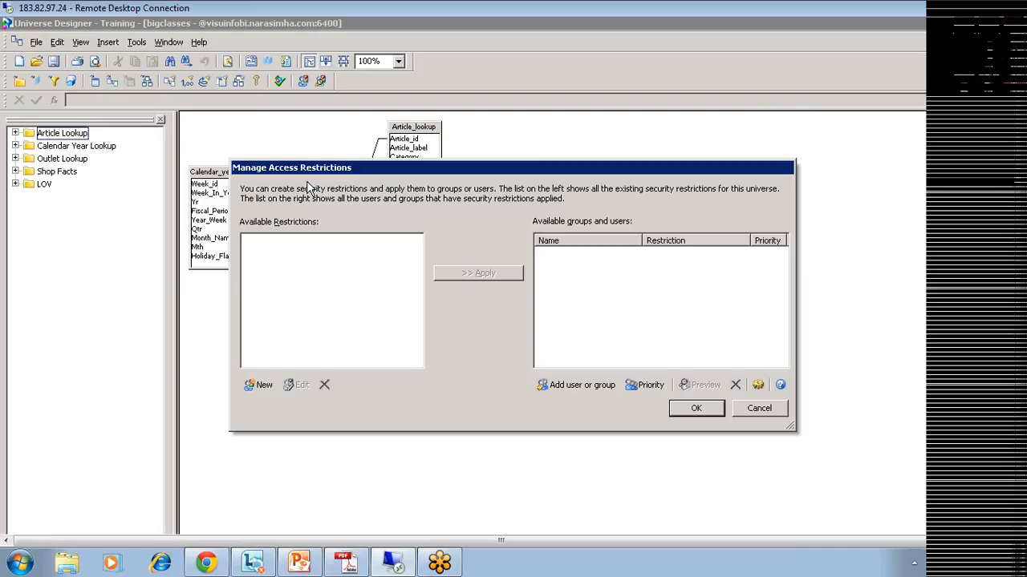
click(255, 385)
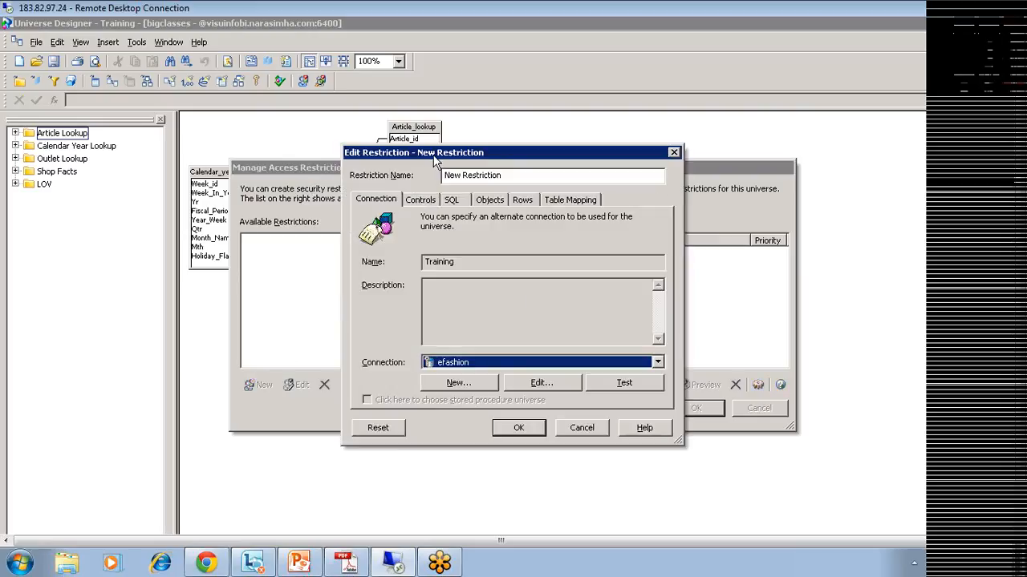
Step: Review the restriction's Controls, SQL, Objects, Rows and Table Mapping pages, ending on Connection (efashion)
mouse_move(415, 154)
mouse_down()
mouse_move(371, 143)
mouse_move(452, 127)
mouse_move(530, 152)
mouse_up()
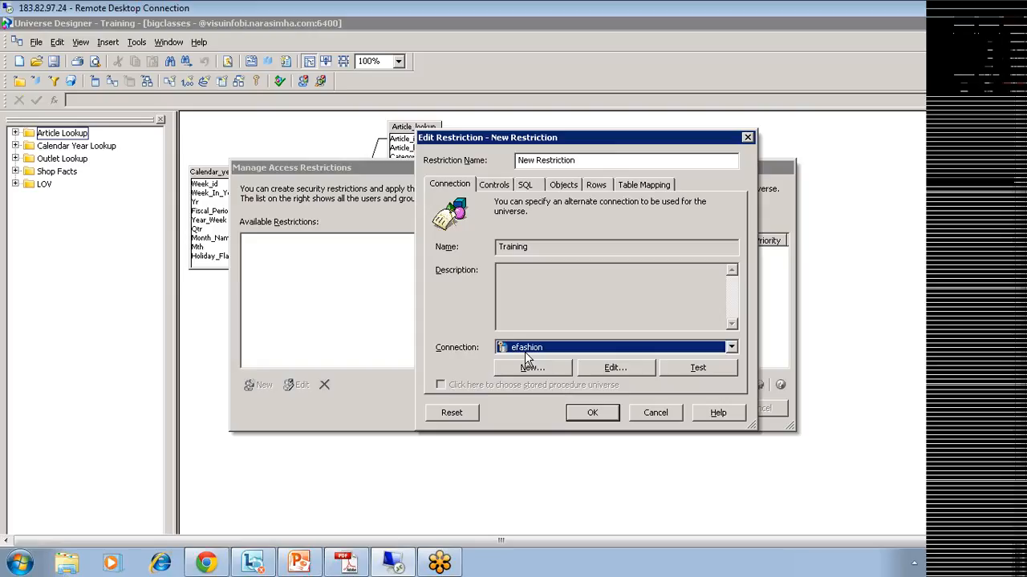
click(492, 186)
click(525, 186)
click(563, 186)
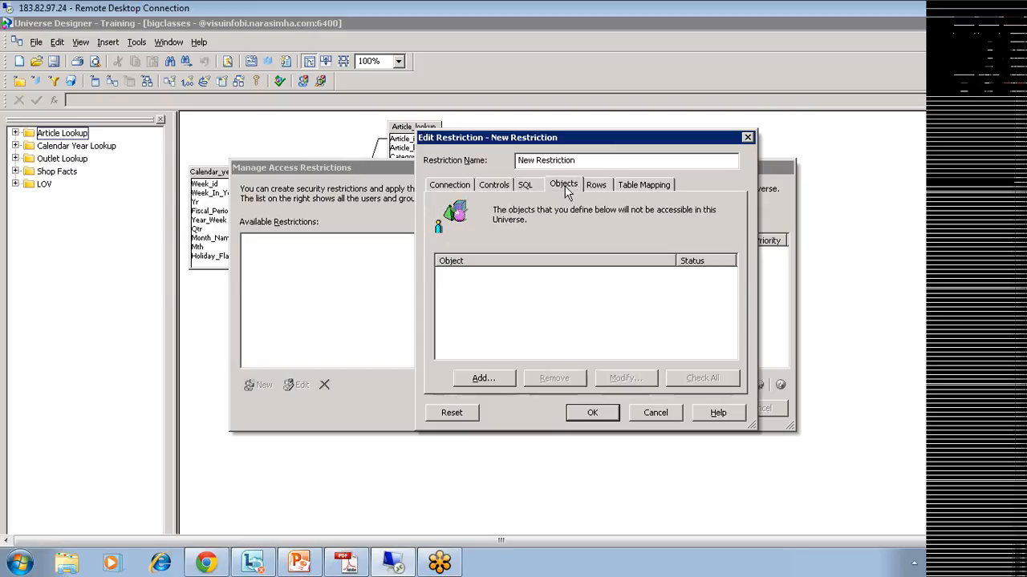
click(593, 186)
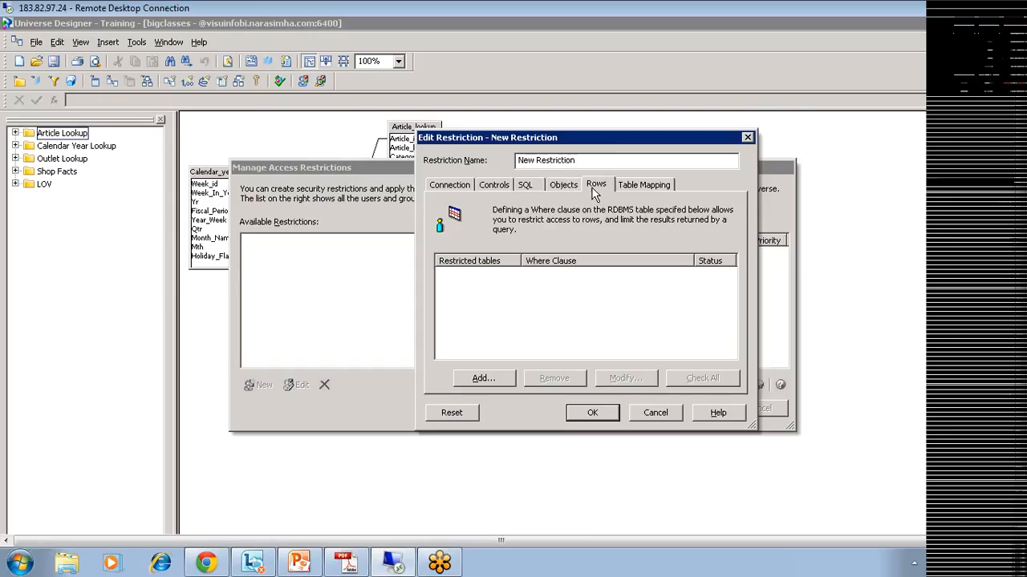
click(627, 185)
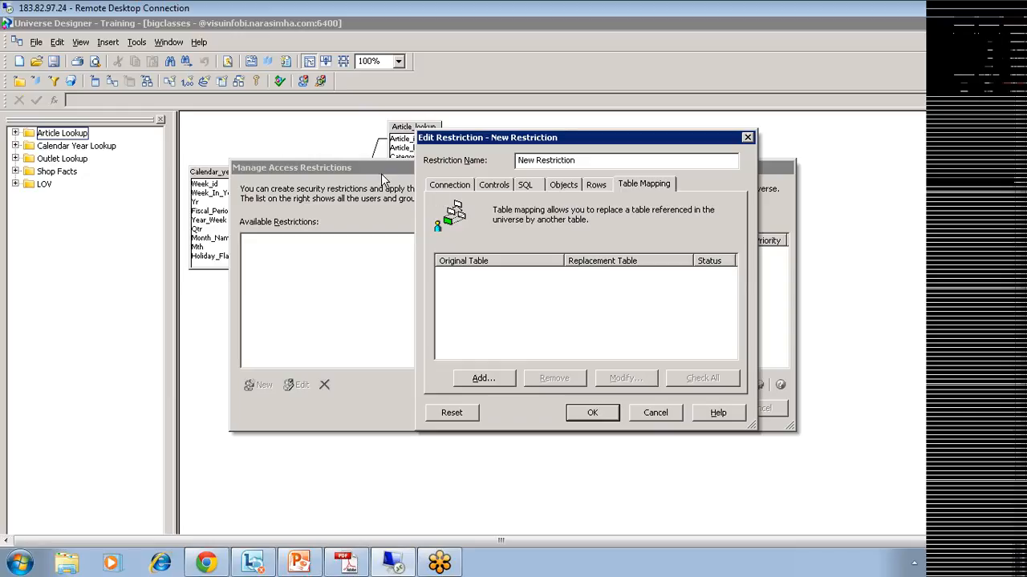
click(450, 187)
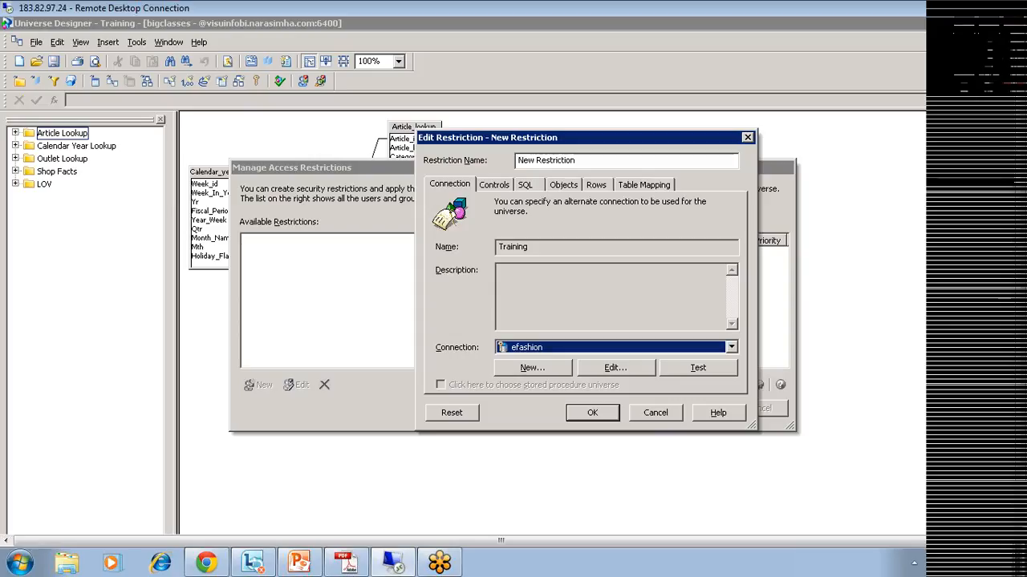
Step: Replace the restriction name with 'california' and switch to its empty Rows page
click(579, 161)
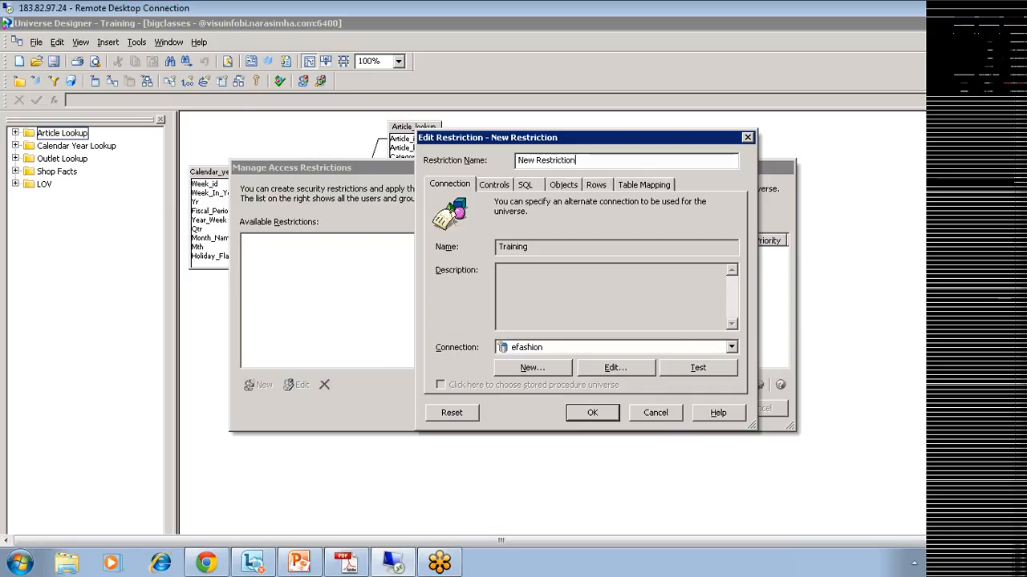
drag(580, 161, 483, 162)
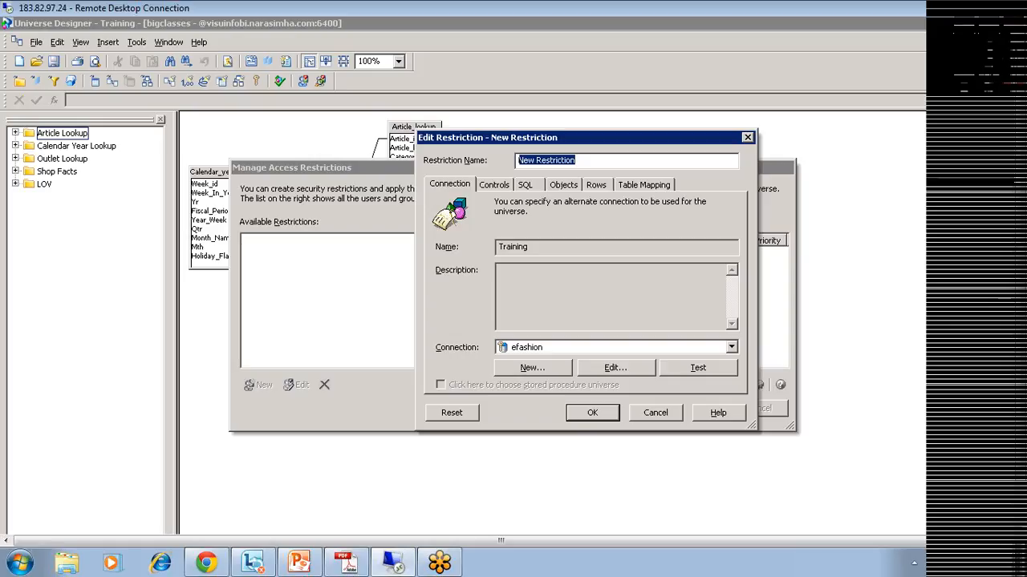
text(california)
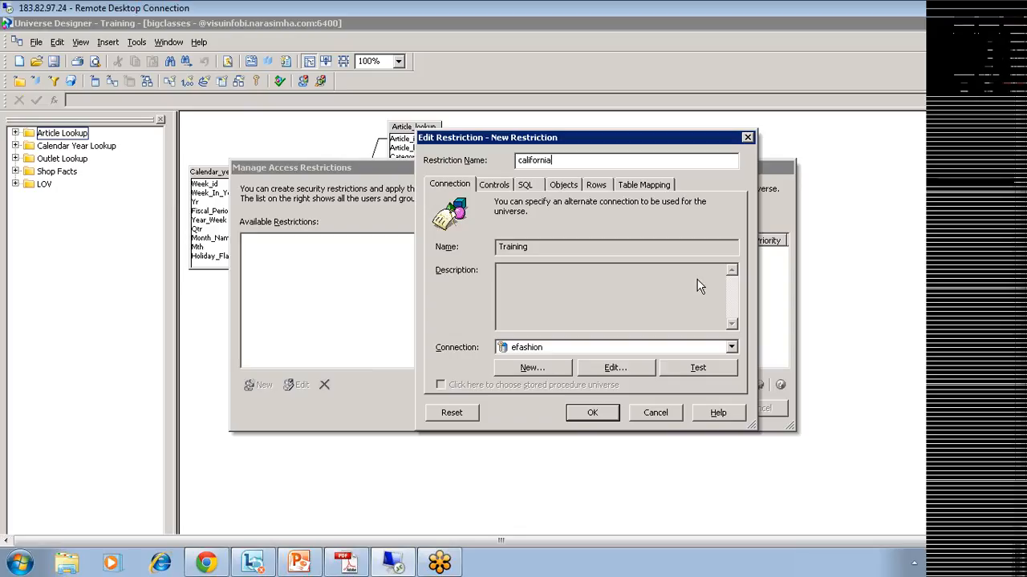
click(600, 188)
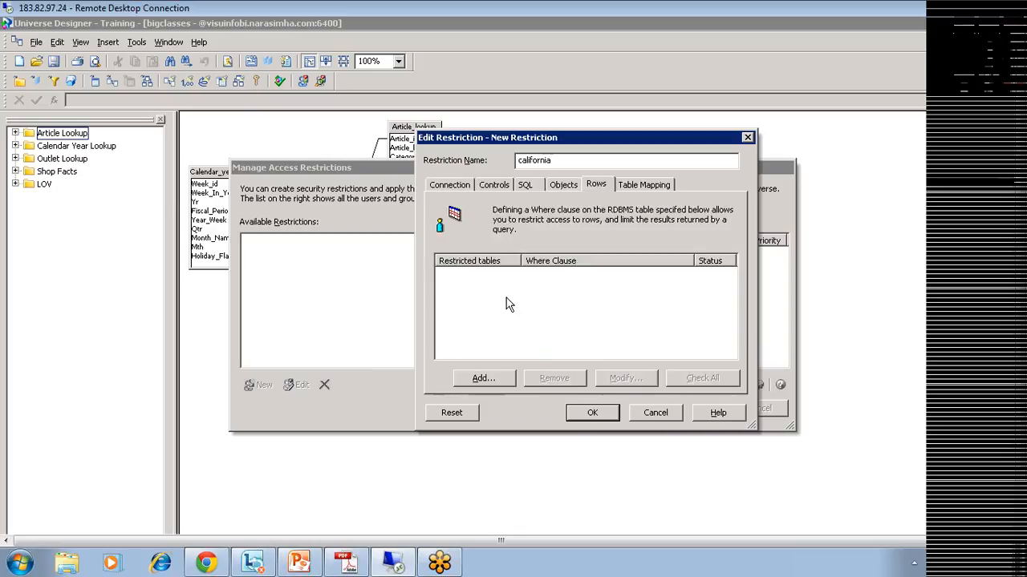
Step: Add a row restriction on Outlet_Lookup with the where clause Outlet_Lookup.State='California'
click(487, 375)
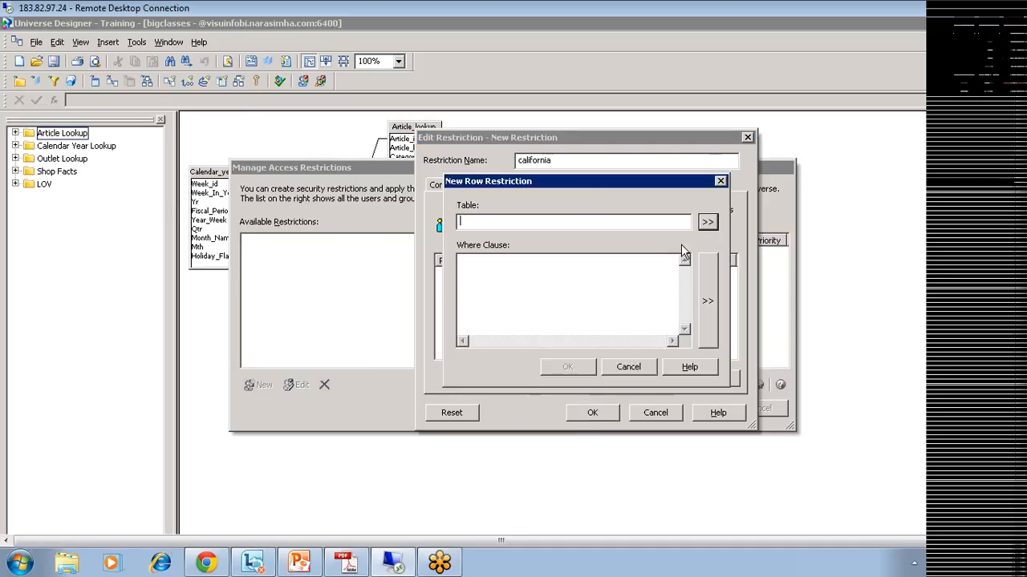
click(709, 224)
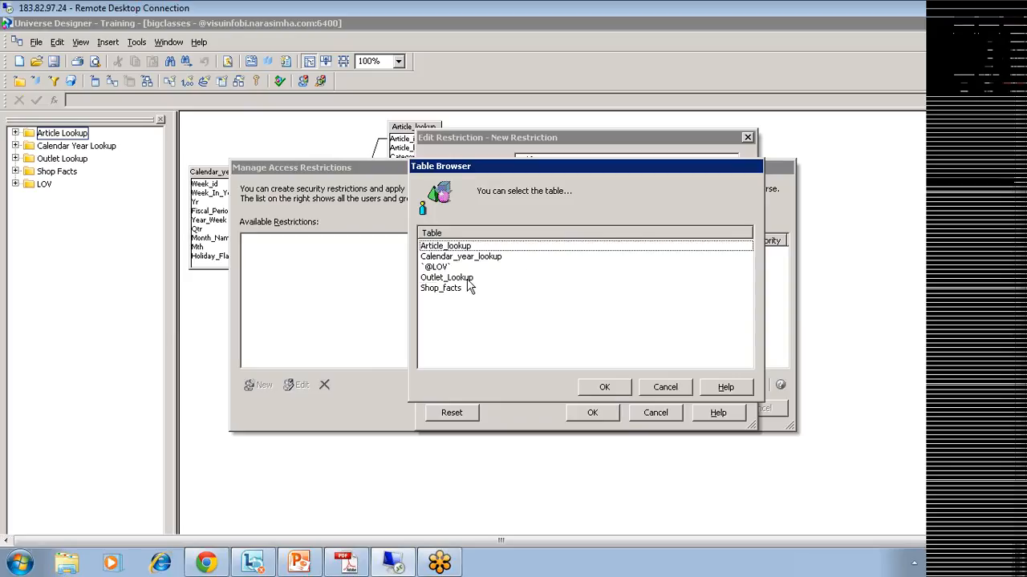
click(469, 280)
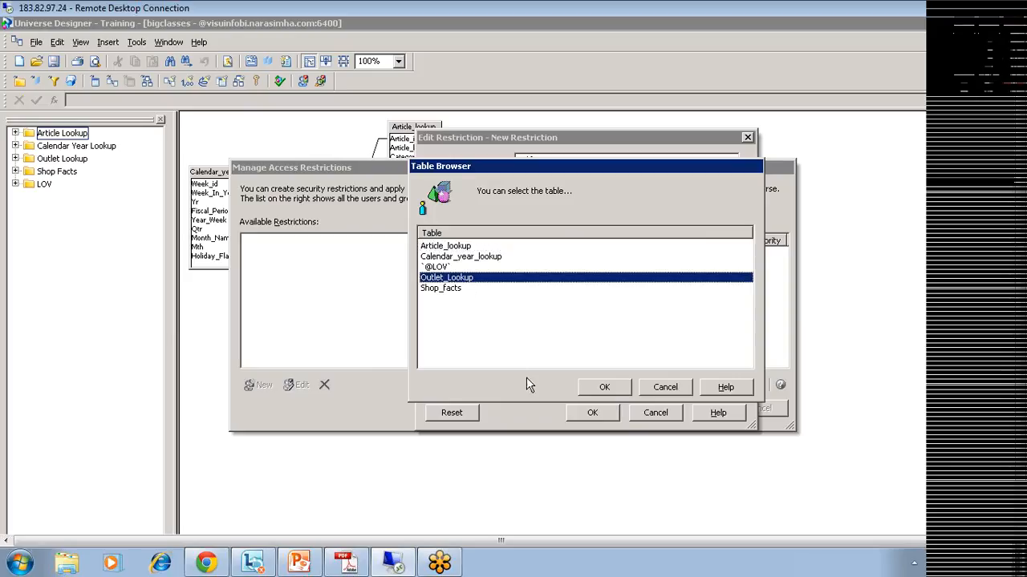
click(608, 386)
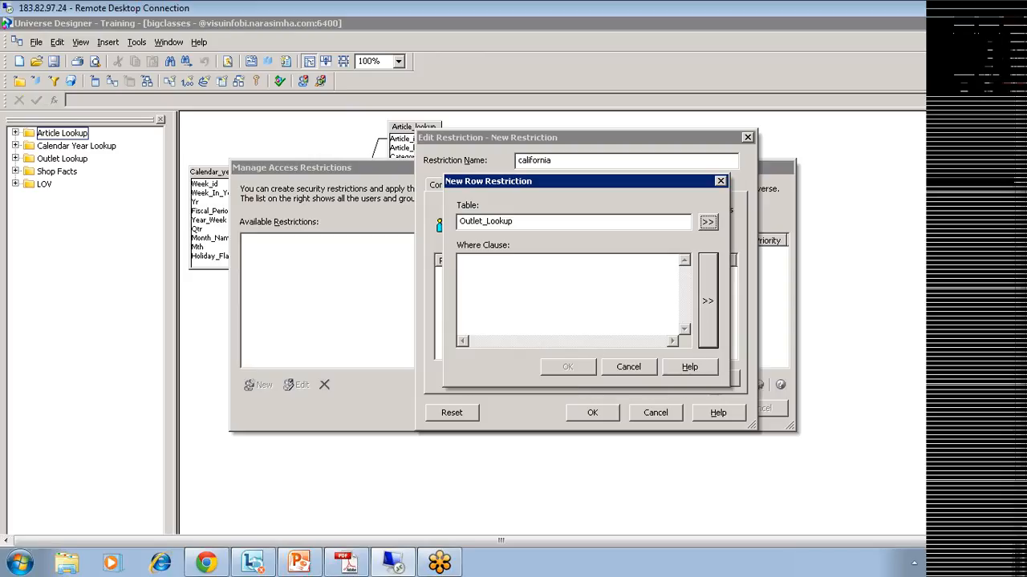
click(707, 303)
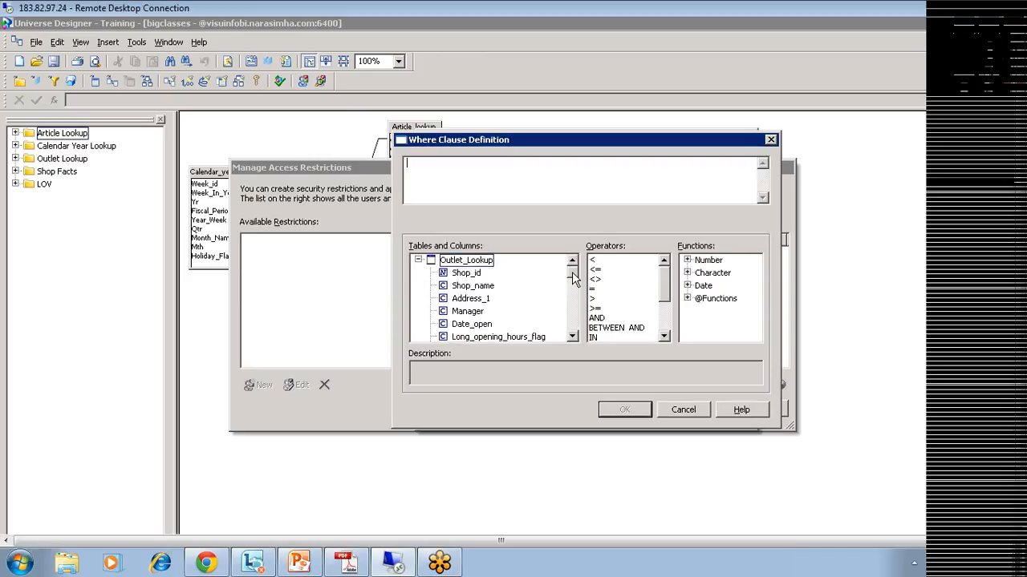
drag(573, 276, 575, 327)
click(456, 326)
double_click(454, 325)
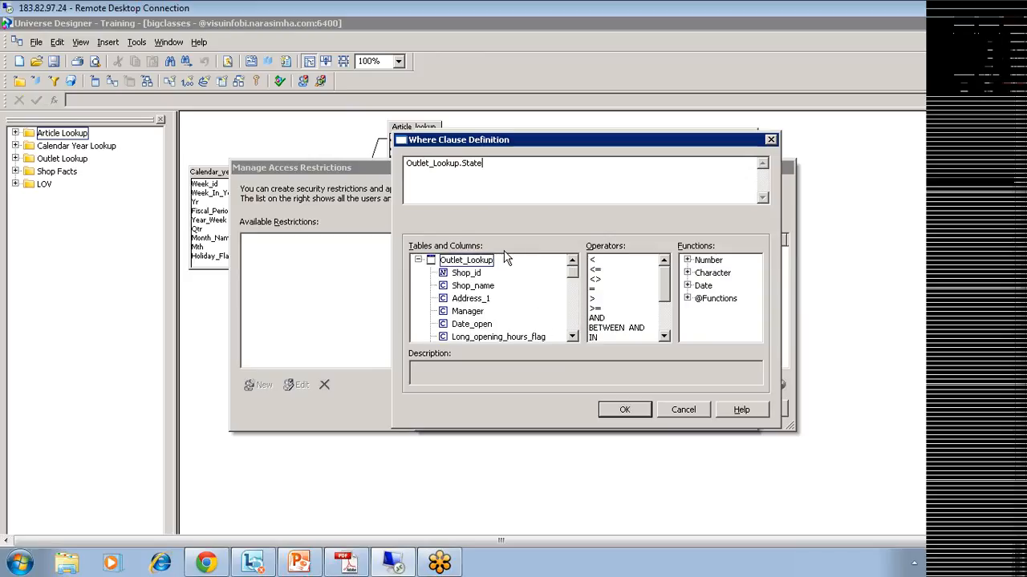
text(='Cal'ifornia)
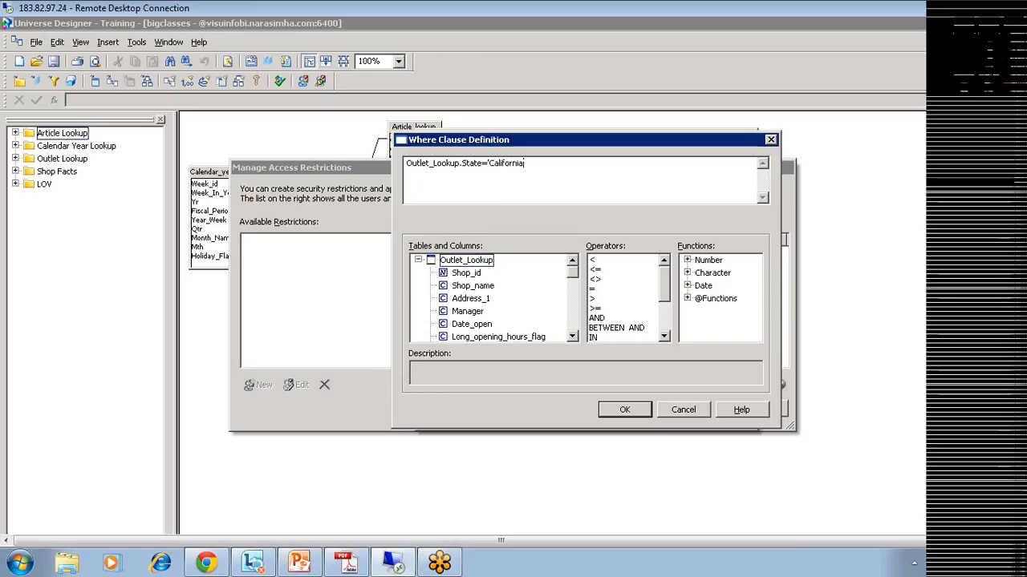
click(621, 405)
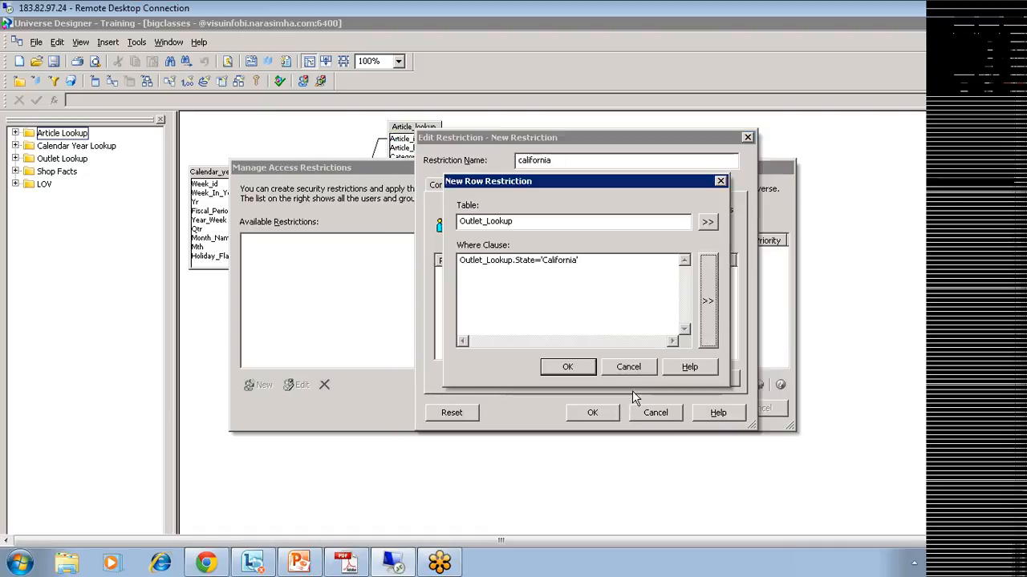
click(566, 368)
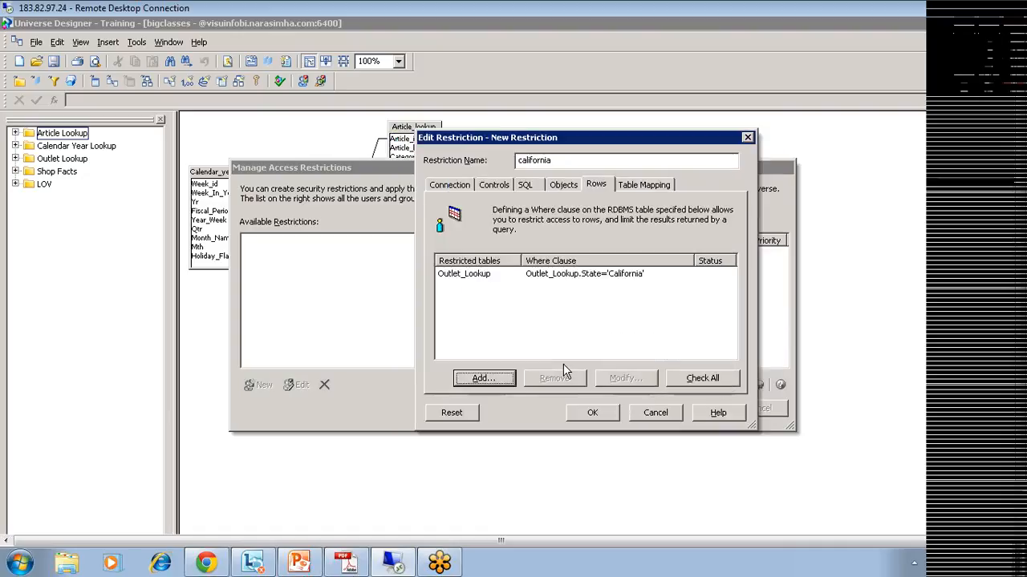
Step: Validate the where clause, save the california restriction, and select it in the list
click(694, 378)
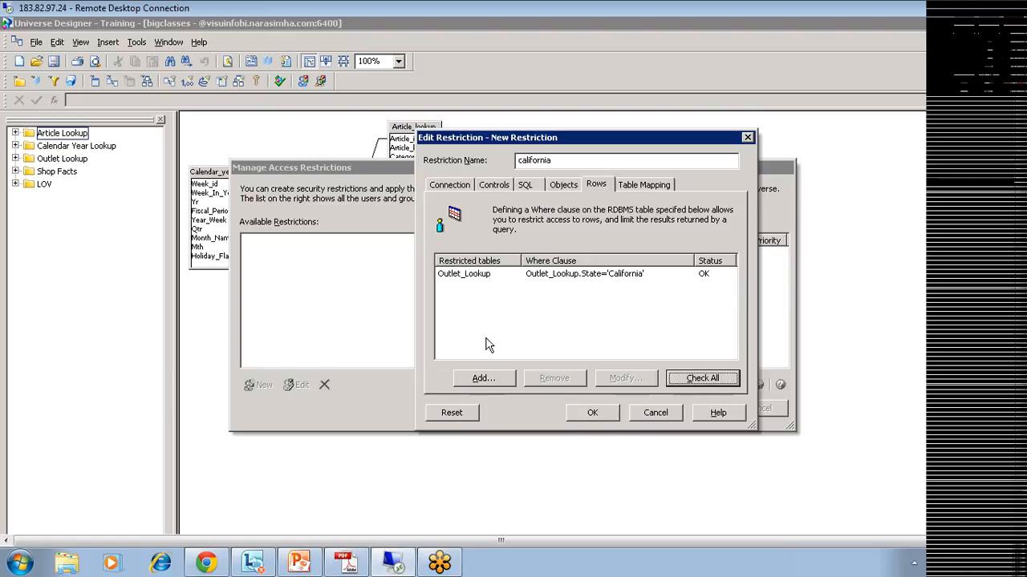
click(602, 416)
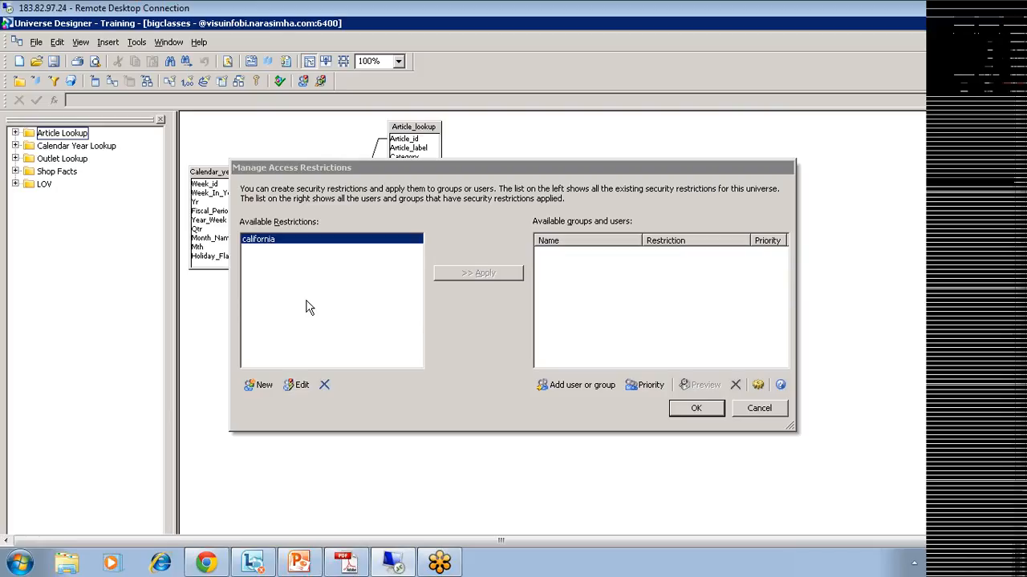
click(279, 244)
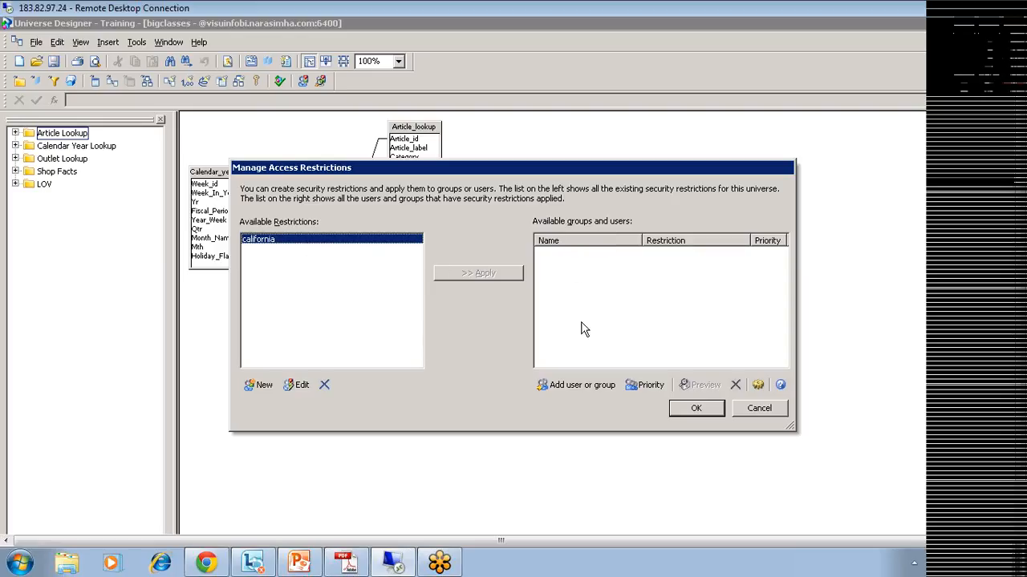
Step: Add user test to the restriction list, apply california to test, and confirm
click(585, 385)
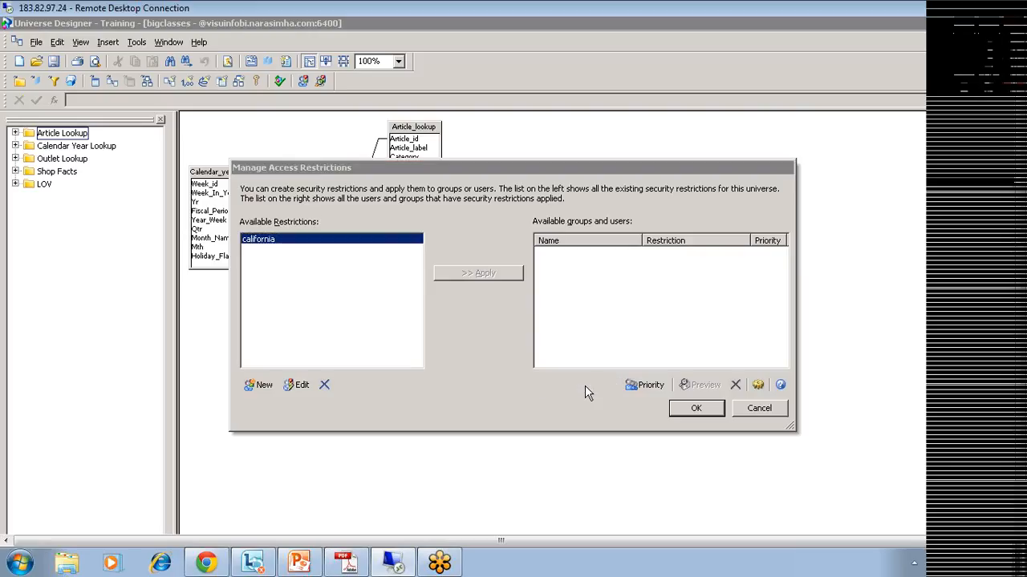
drag(304, 206, 369, 206)
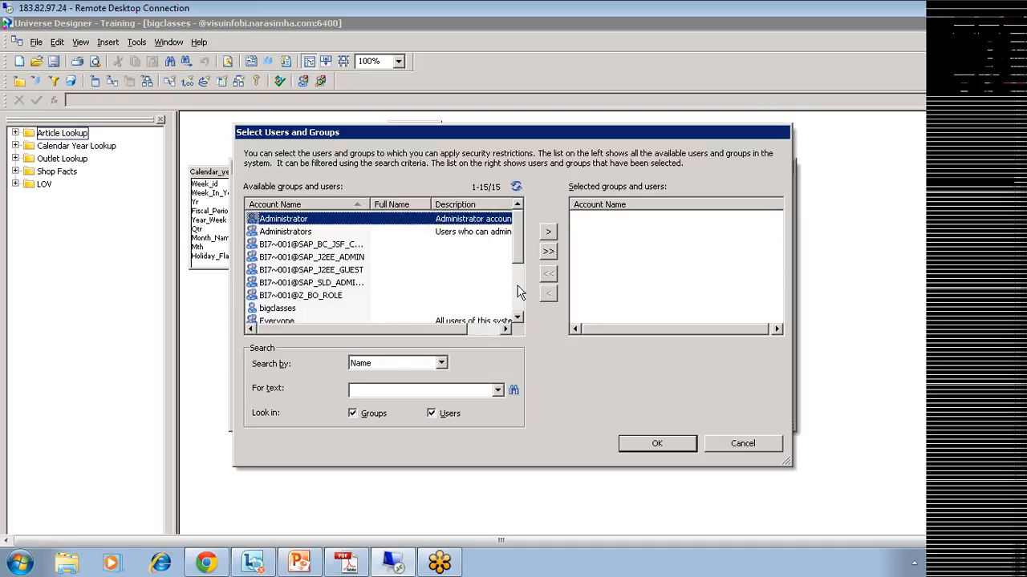
scroll(521, 276, down, 2)
click(265, 309)
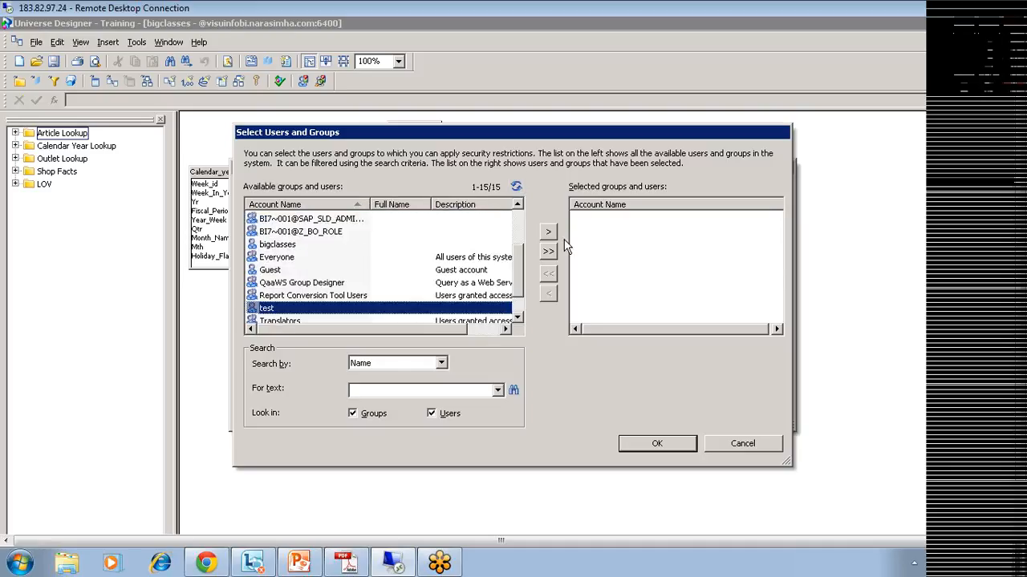
click(549, 232)
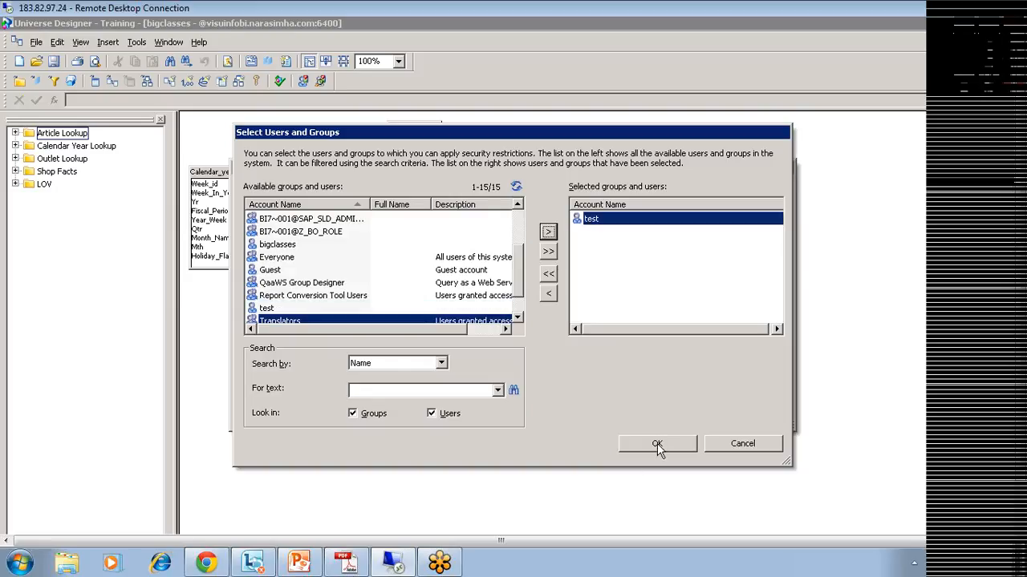
click(657, 443)
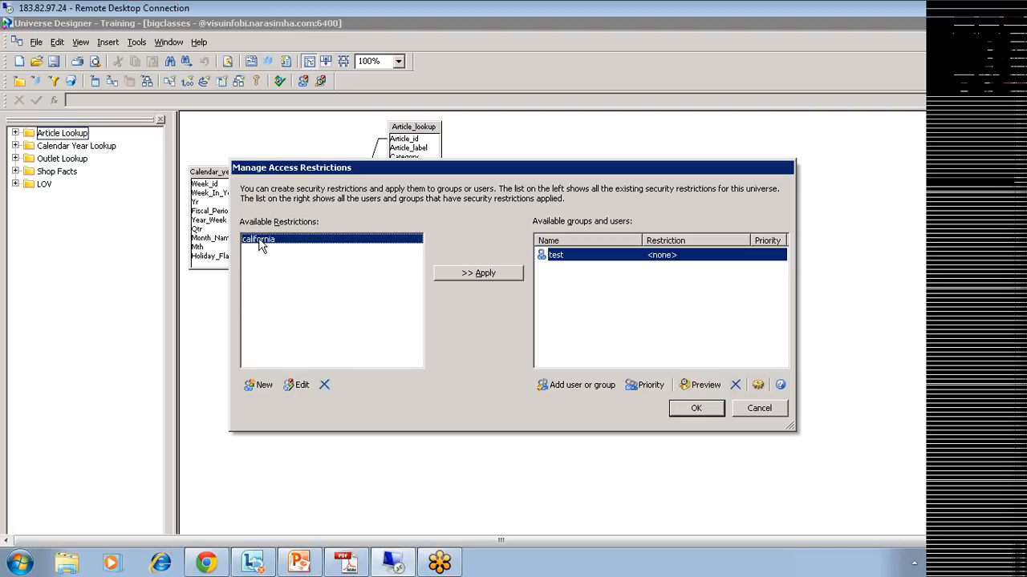
click(475, 278)
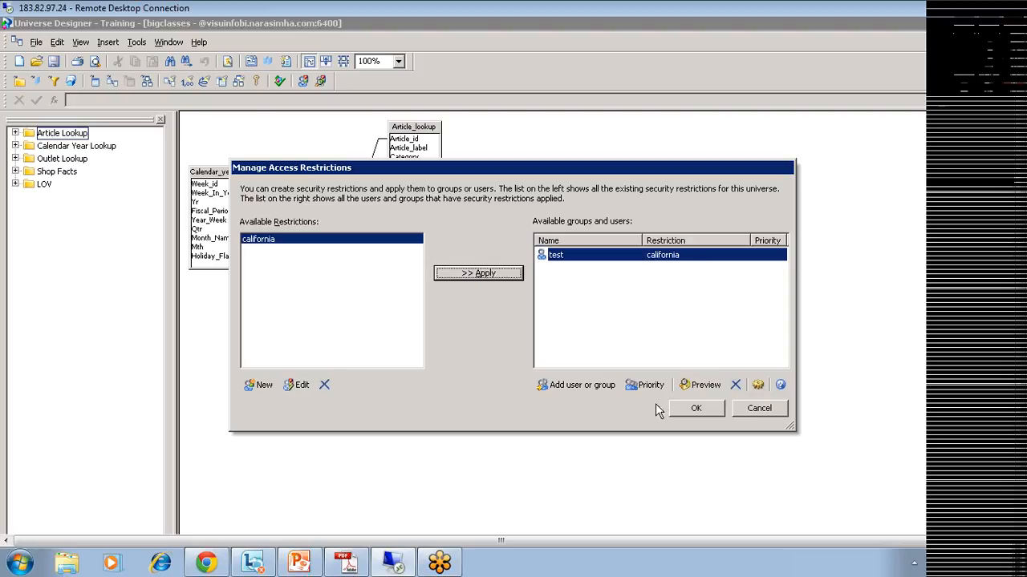
click(688, 410)
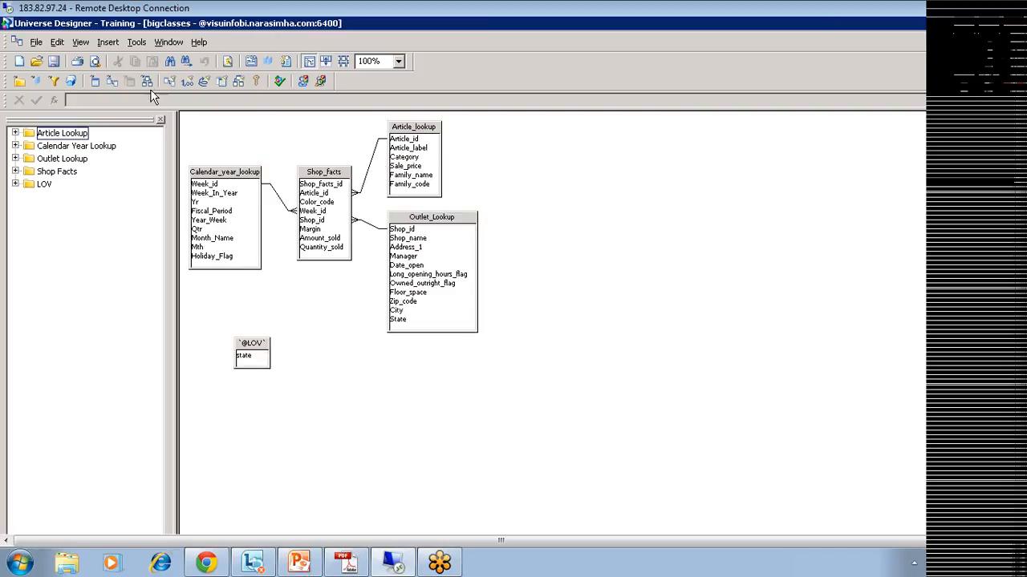
Step: Open the net restrictions preview from the Manage Security menu, then close it
click(135, 44)
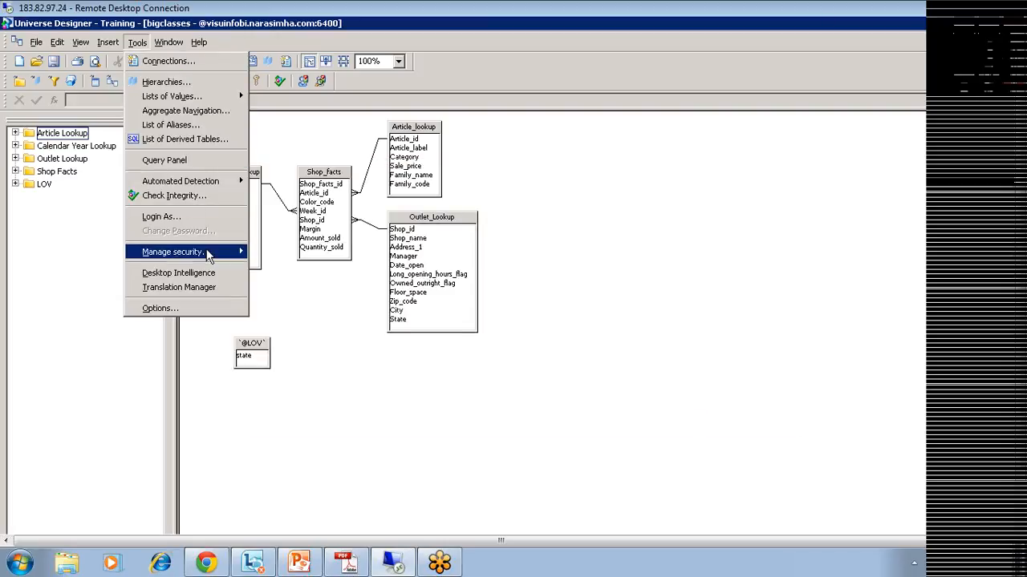
mouse_move(206, 253)
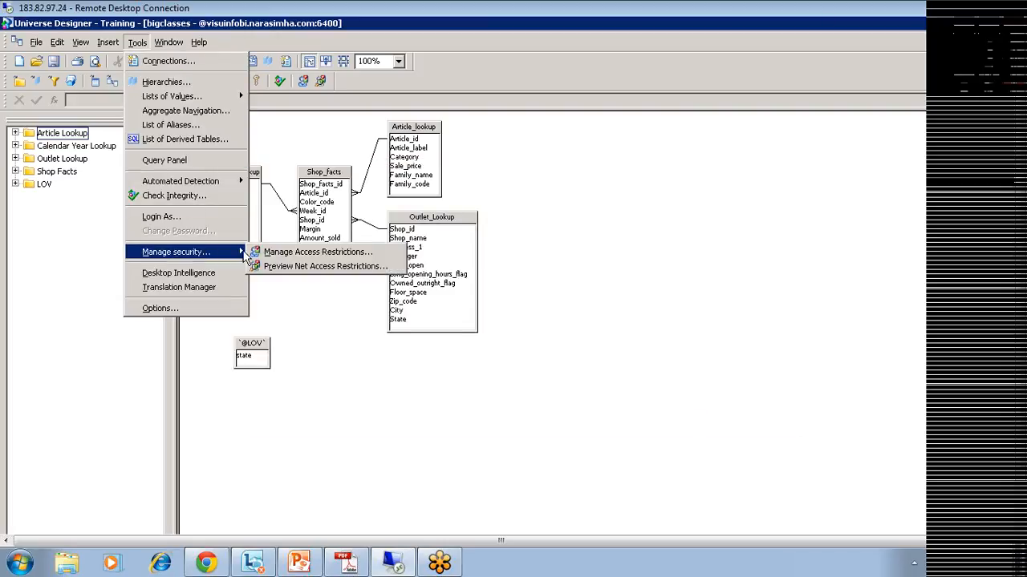
click(340, 266)
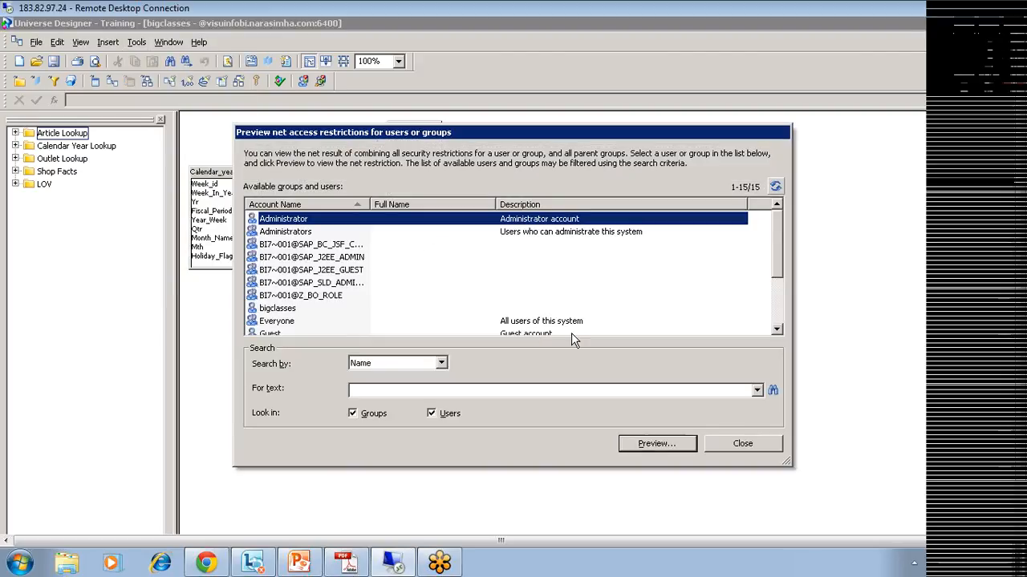
click(736, 450)
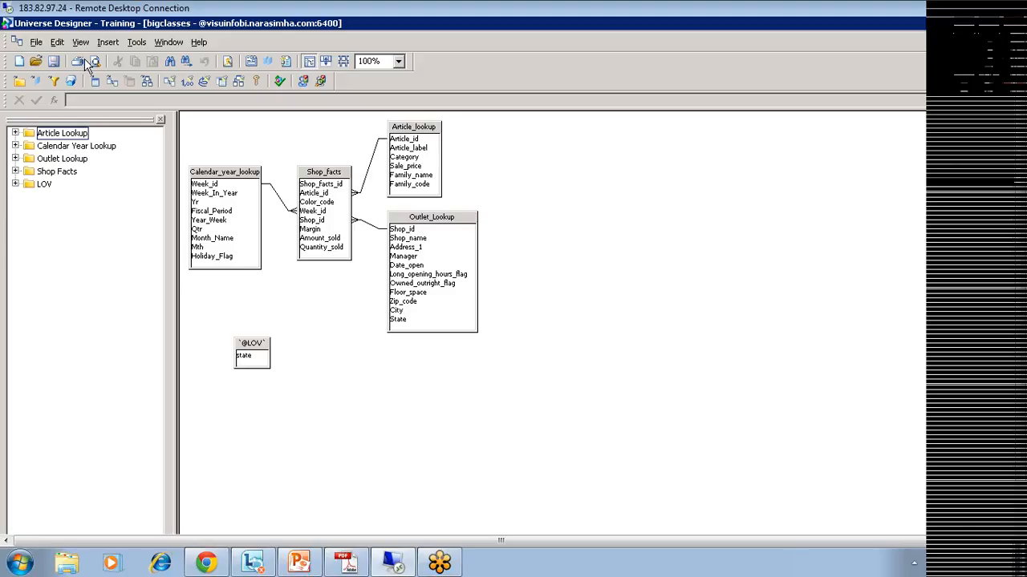
Step: Preview test's effective restriction Outlet_Lookup.State='California' and close the access restrictions manager
click(136, 42)
mouse_move(215, 253)
click(264, 251)
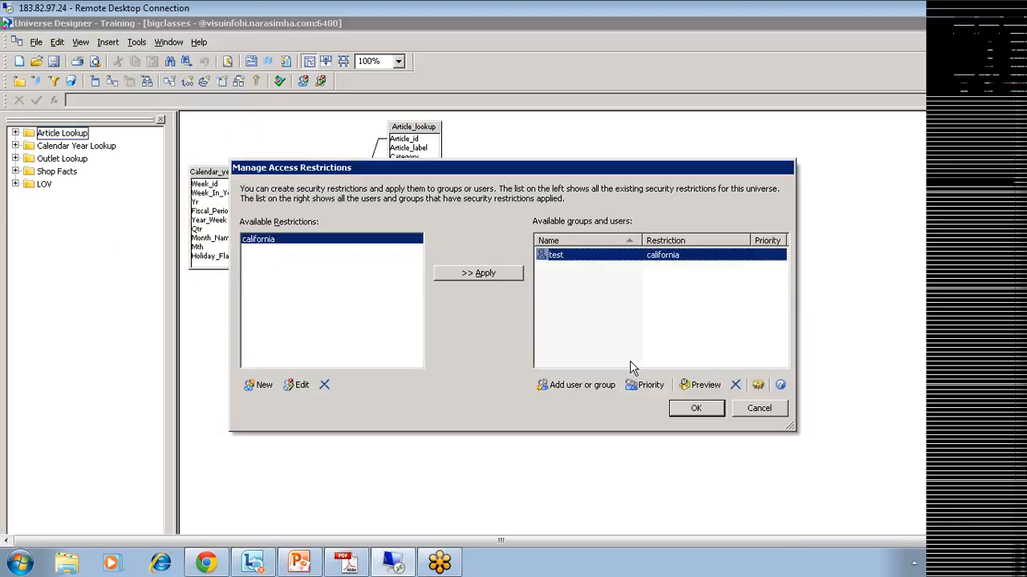
click(692, 380)
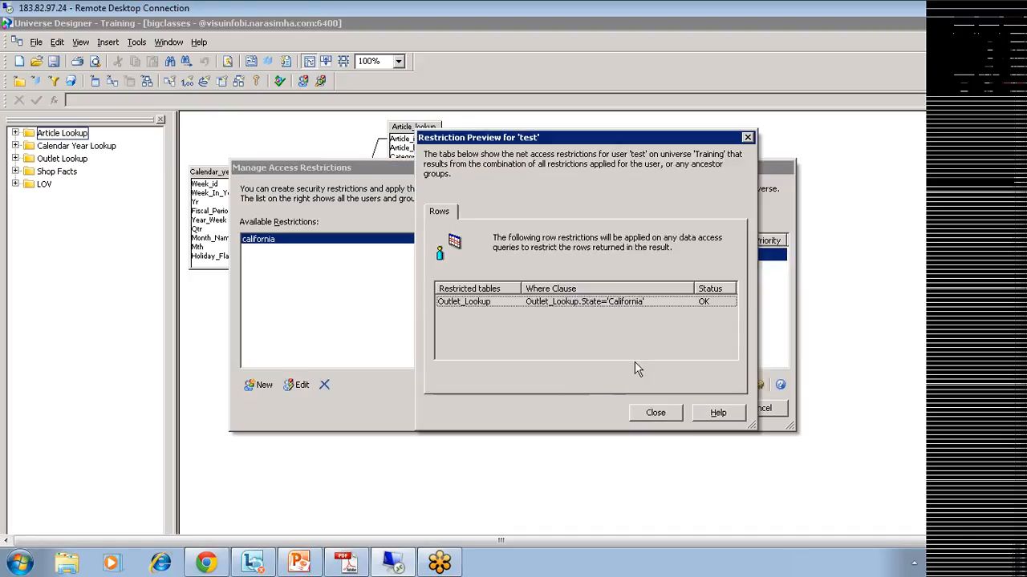
click(662, 413)
click(688, 409)
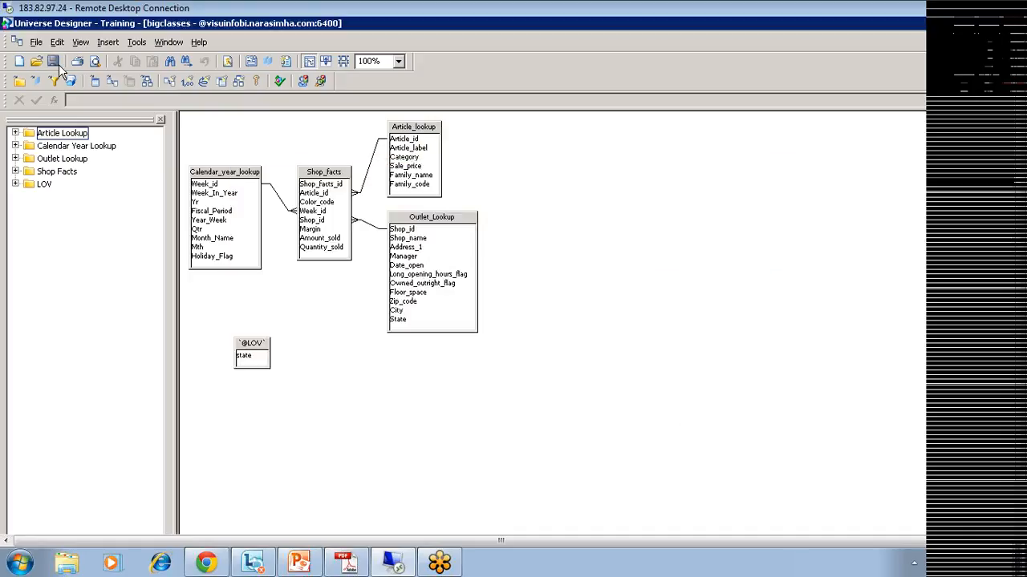
click(32, 43)
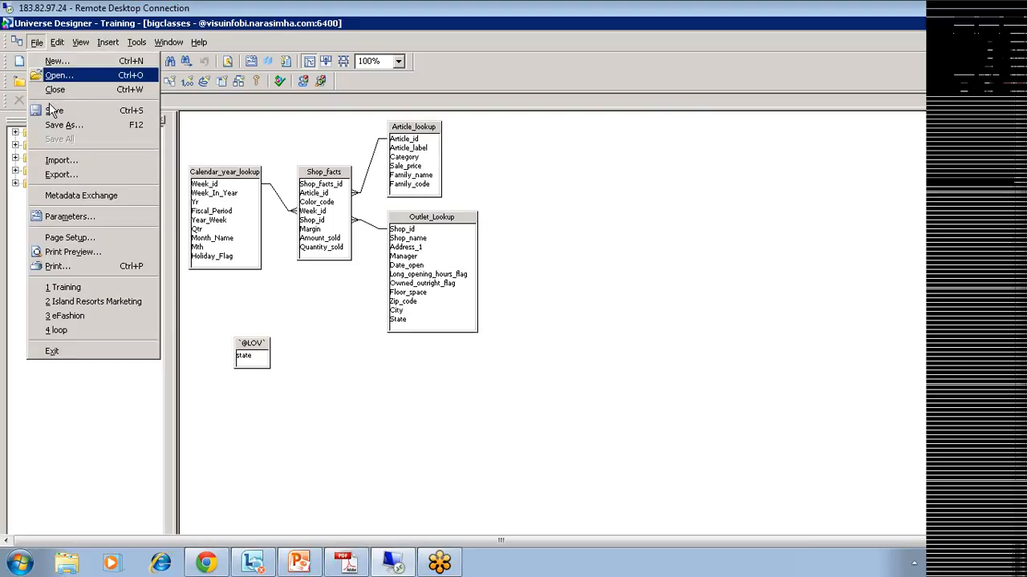
Step: Export the Training universe to its repository domain and dismiss the success message
click(81, 183)
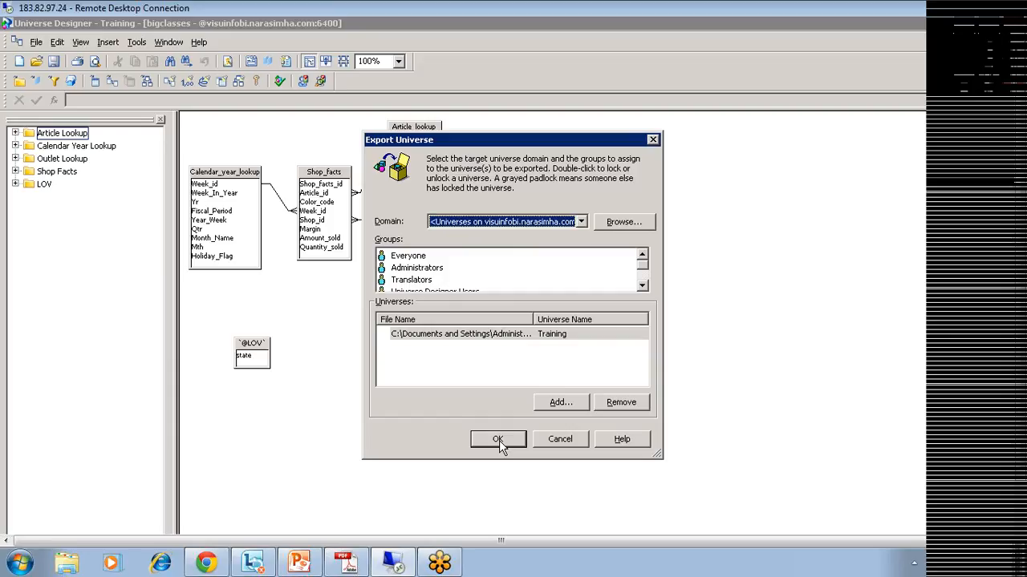
click(498, 440)
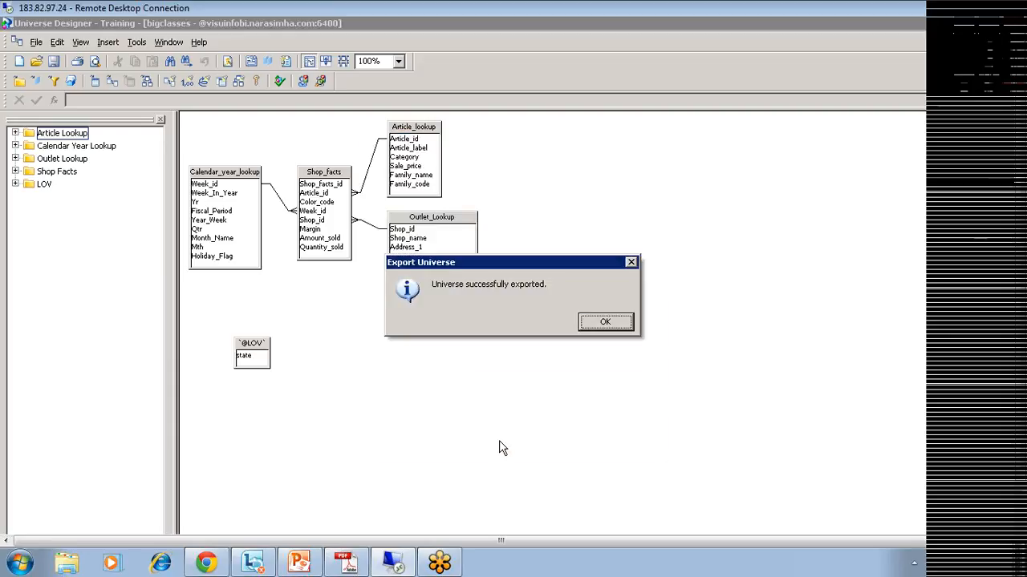
click(601, 324)
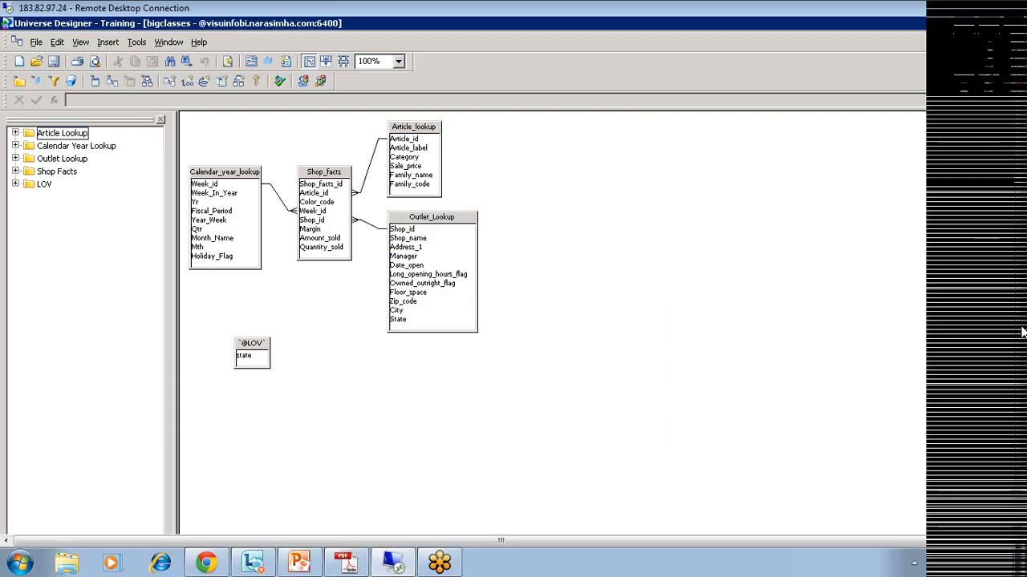
drag(1024, 314, 1024, 377)
click(34, 528)
Step: Launch Web Intelligence Rich Client from the Start menu and log on with the account password
mouse_move(104, 327)
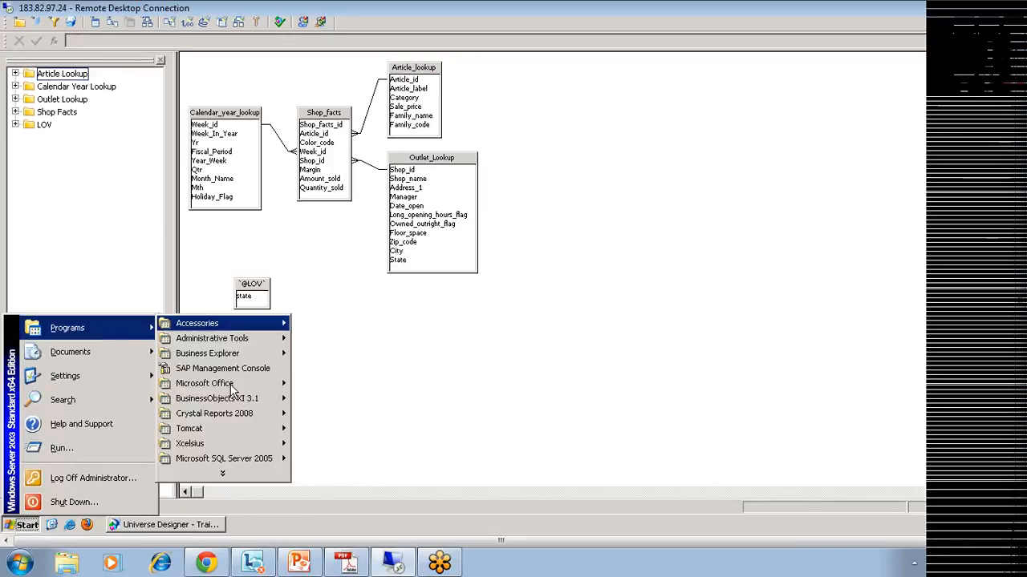
mouse_move(241, 399)
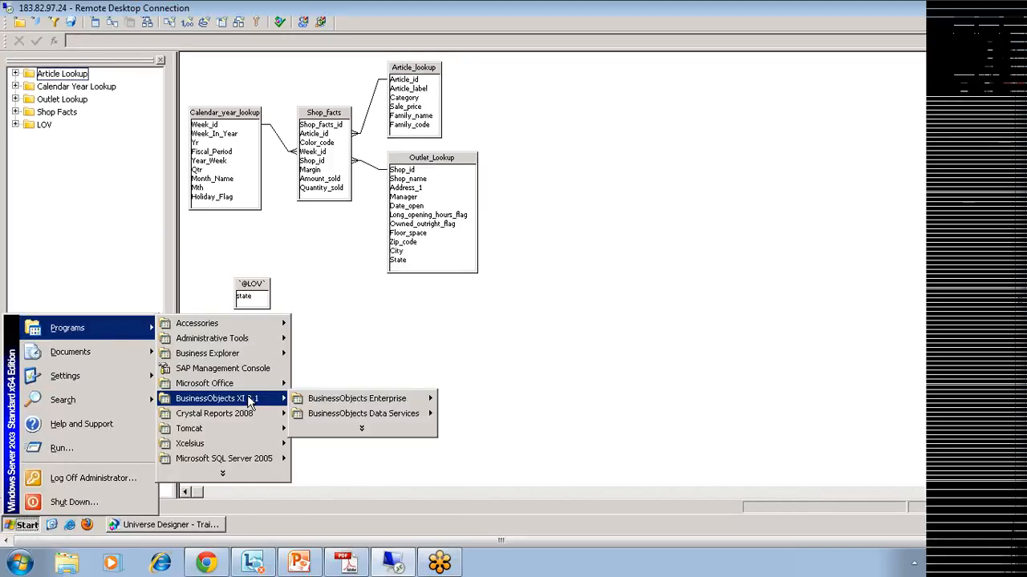
mouse_move(385, 399)
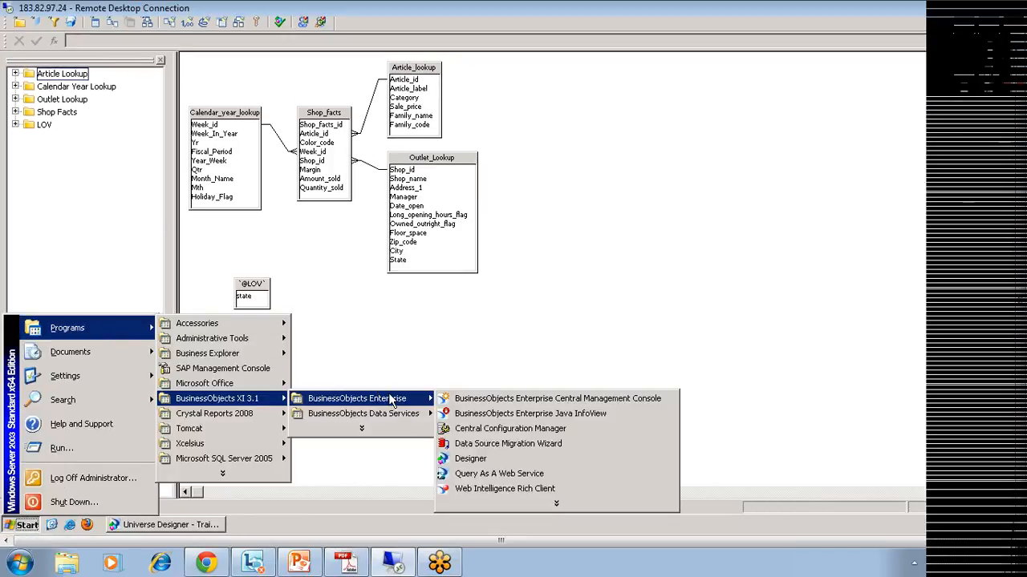
click(499, 485)
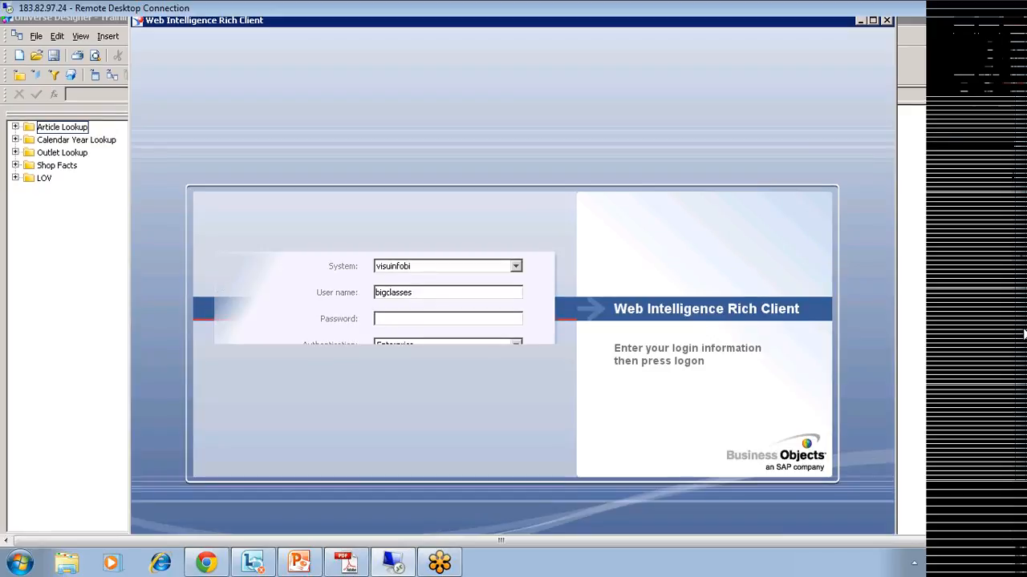
text(***********)
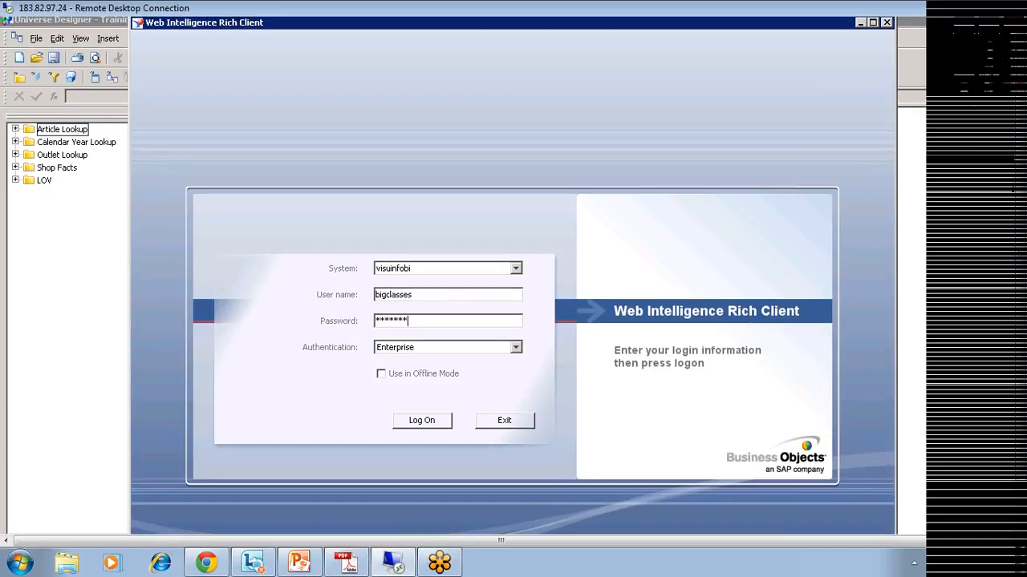
text(***)
click(428, 420)
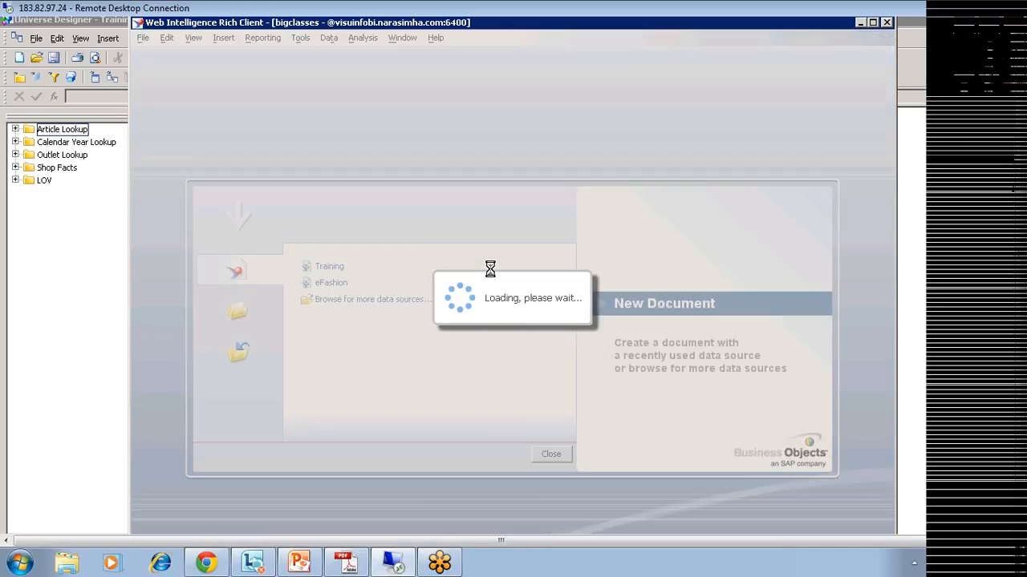
click(240, 238)
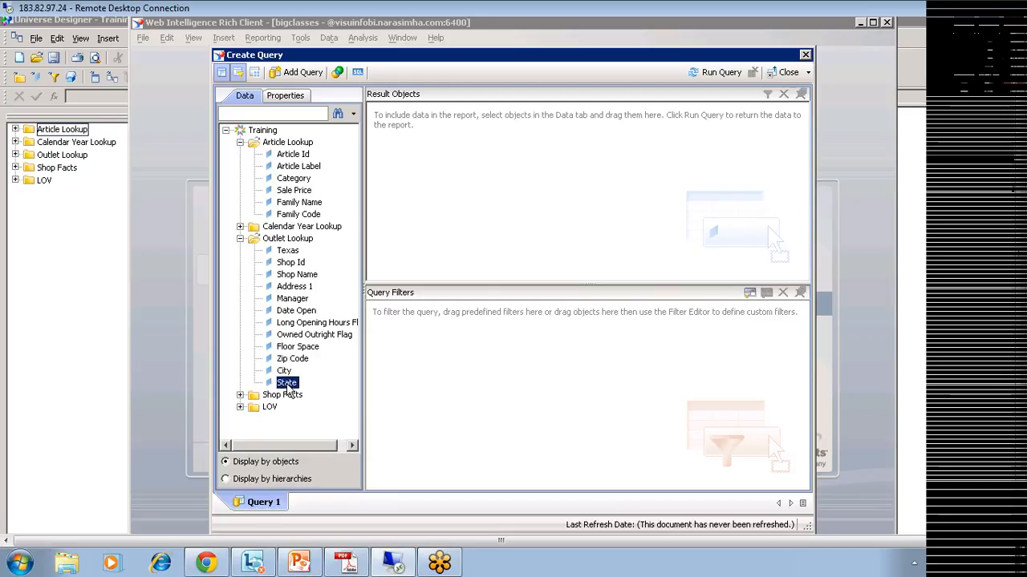
Step: Add the State and Amount Sold objects to the query's result objects
double_click(286, 382)
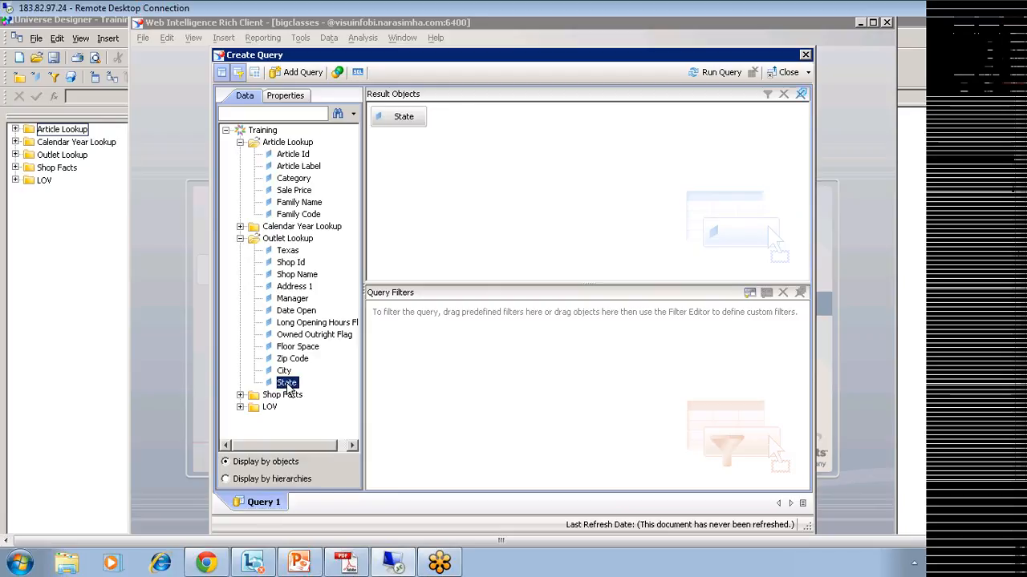
click(239, 395)
double_click(282, 423)
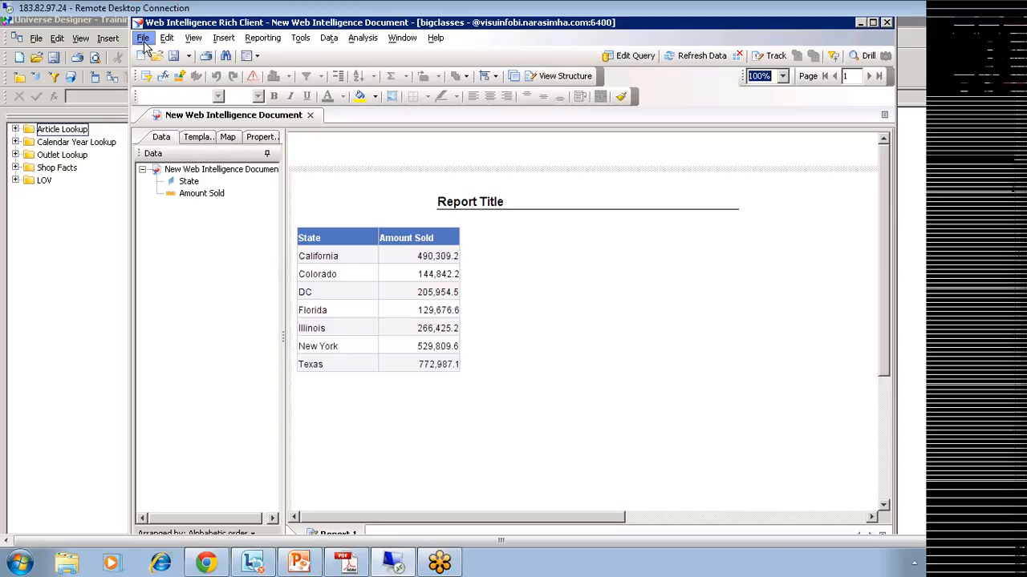
Step: Start Export to CMS and create a new Training folder under Public Folders
click(189, 58)
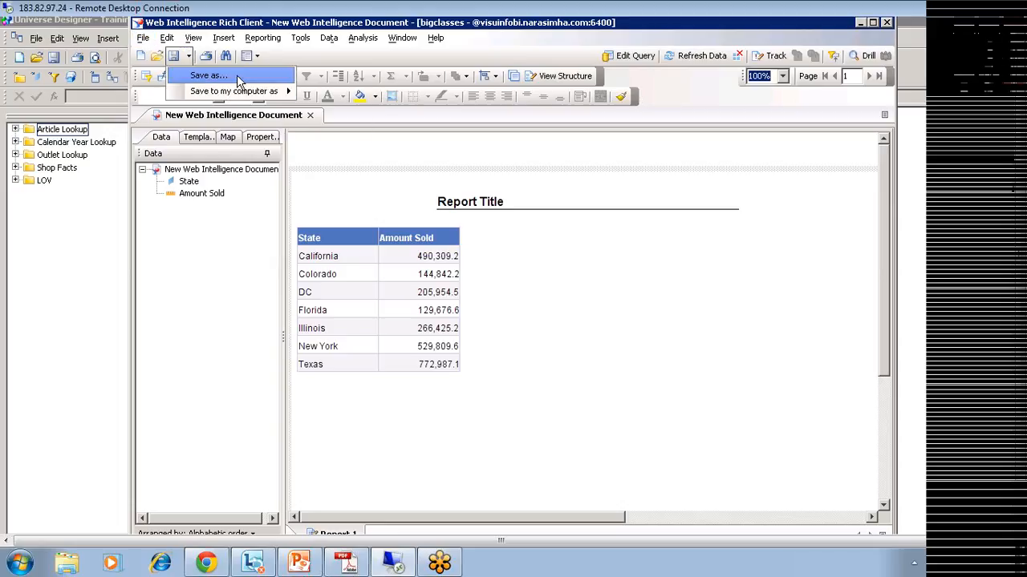
click(144, 39)
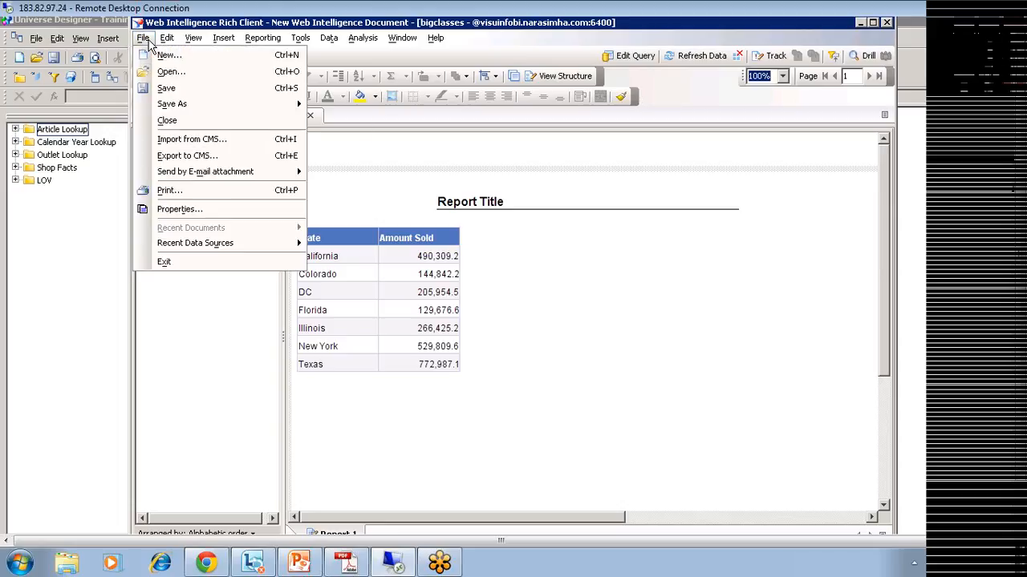
click(201, 156)
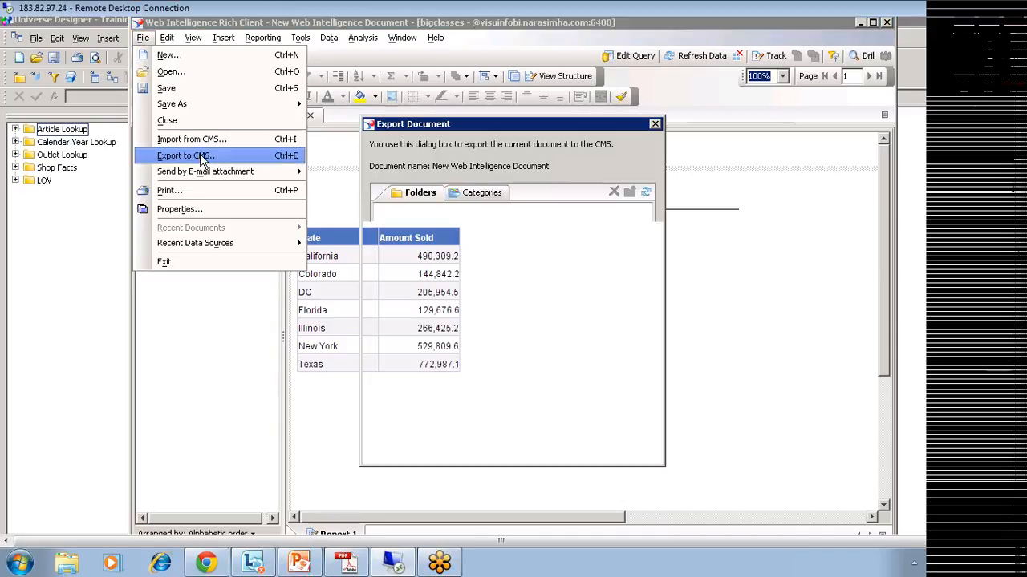
click(393, 233)
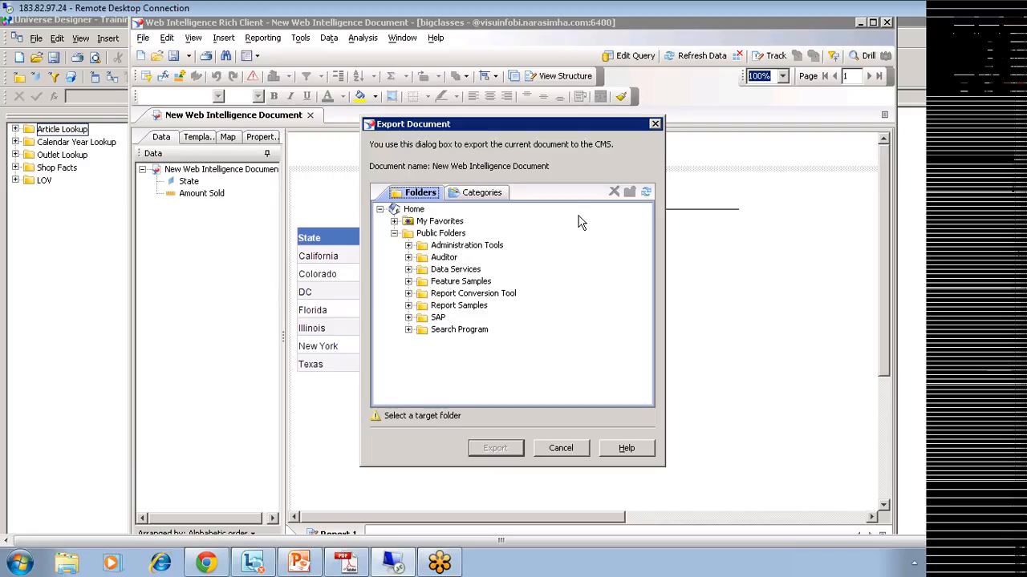
click(438, 234)
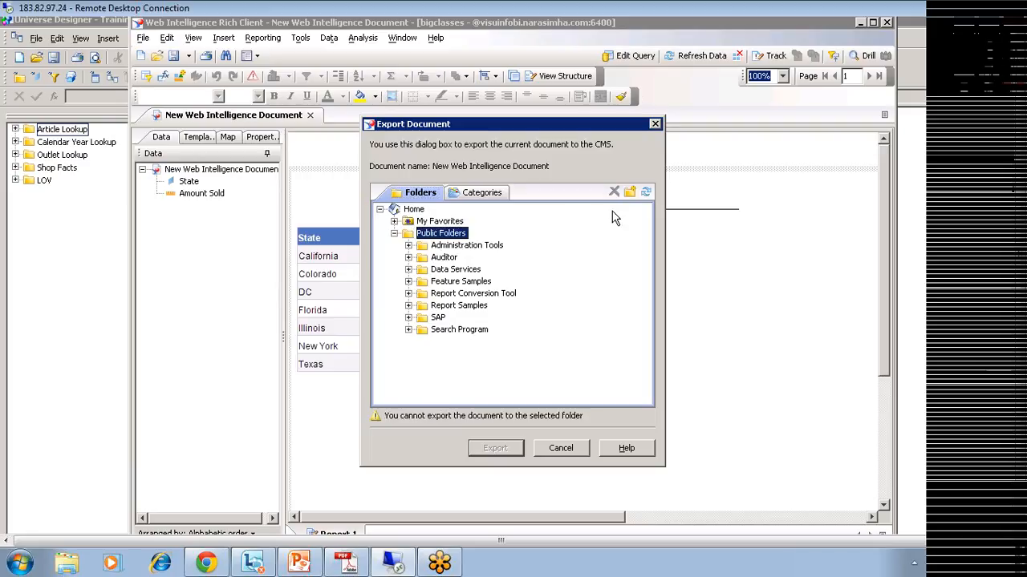
click(630, 193)
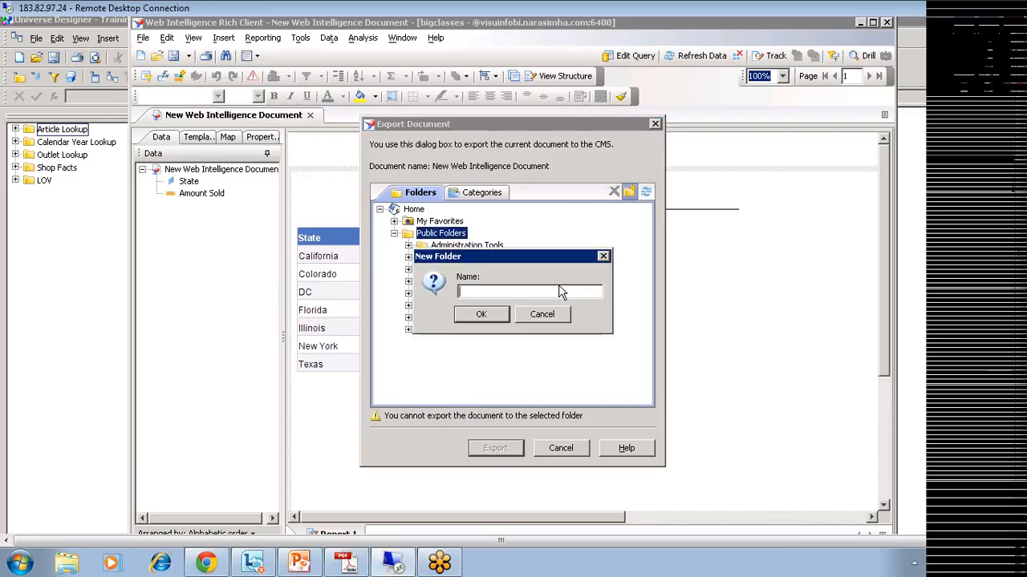
text(Training)
click(481, 314)
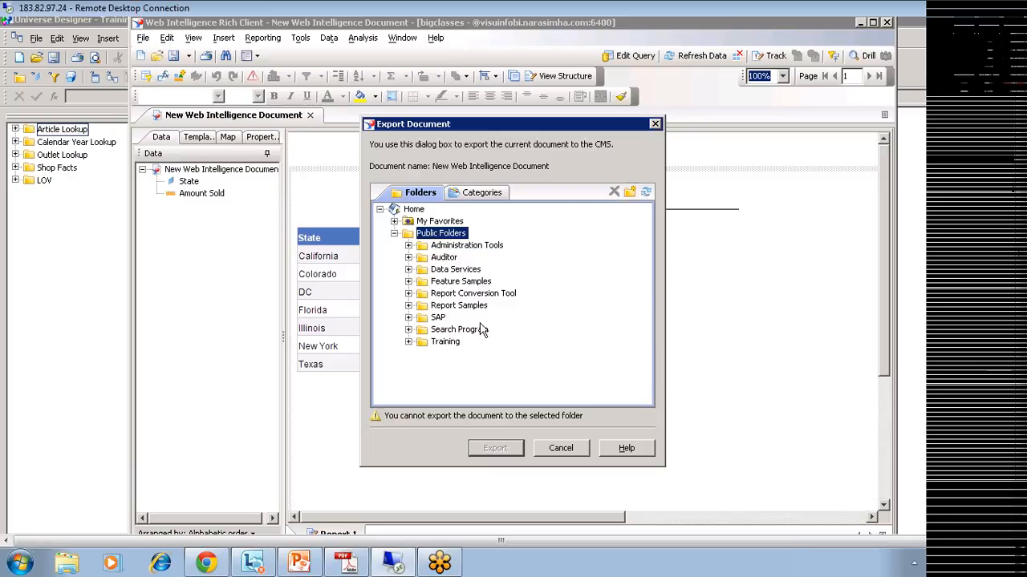
Step: Export the report into the Training folder and close the export window
click(446, 341)
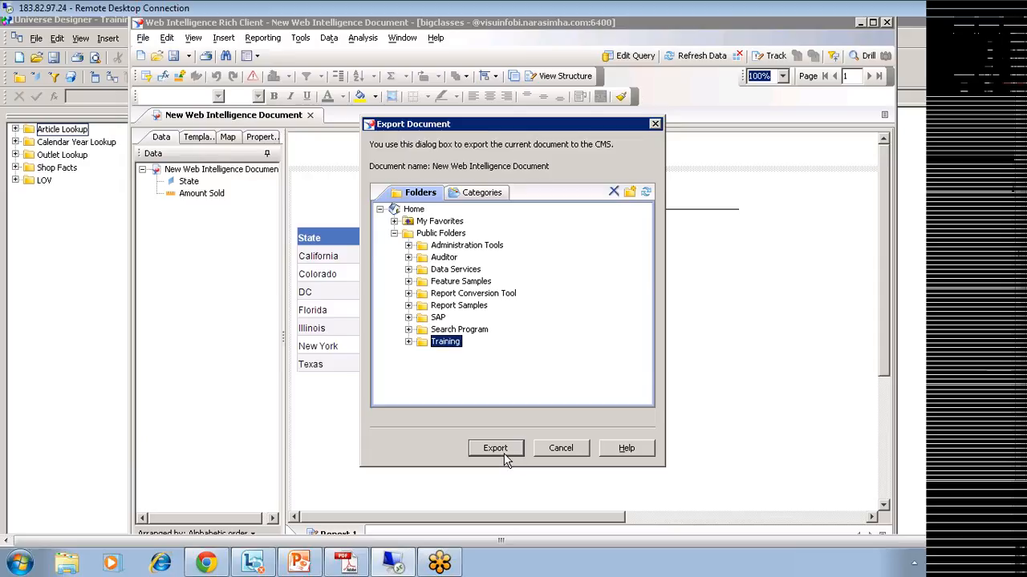
click(498, 449)
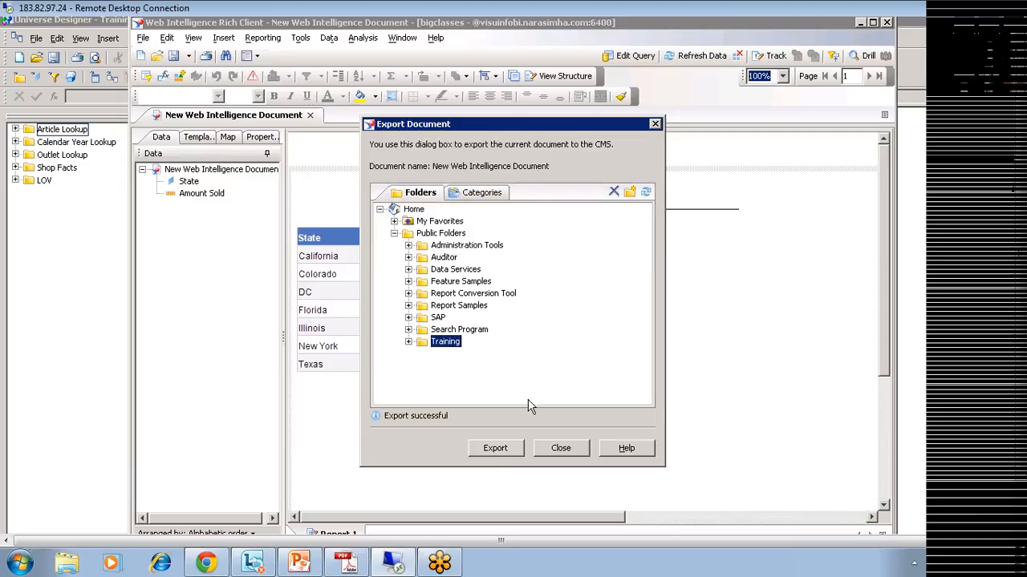
click(557, 447)
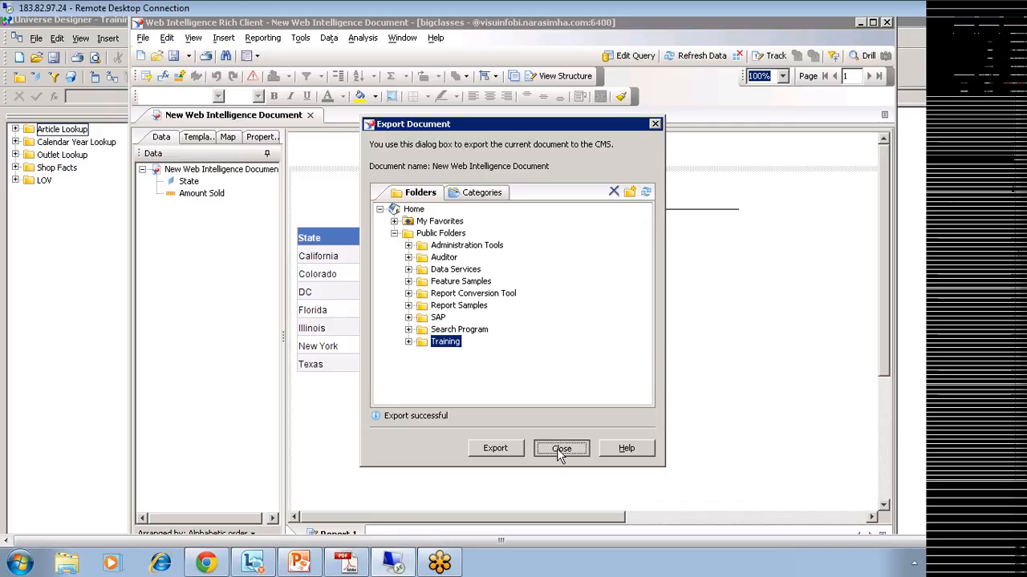
click(310, 115)
Step: Save the report locally as 'row level rest' while closing it
click(477, 315)
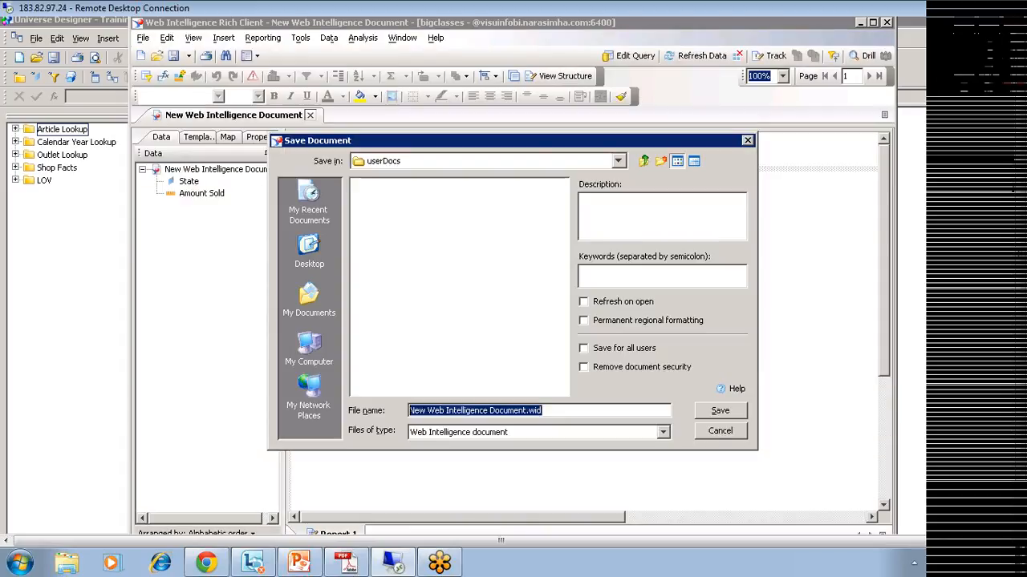
text(row l)
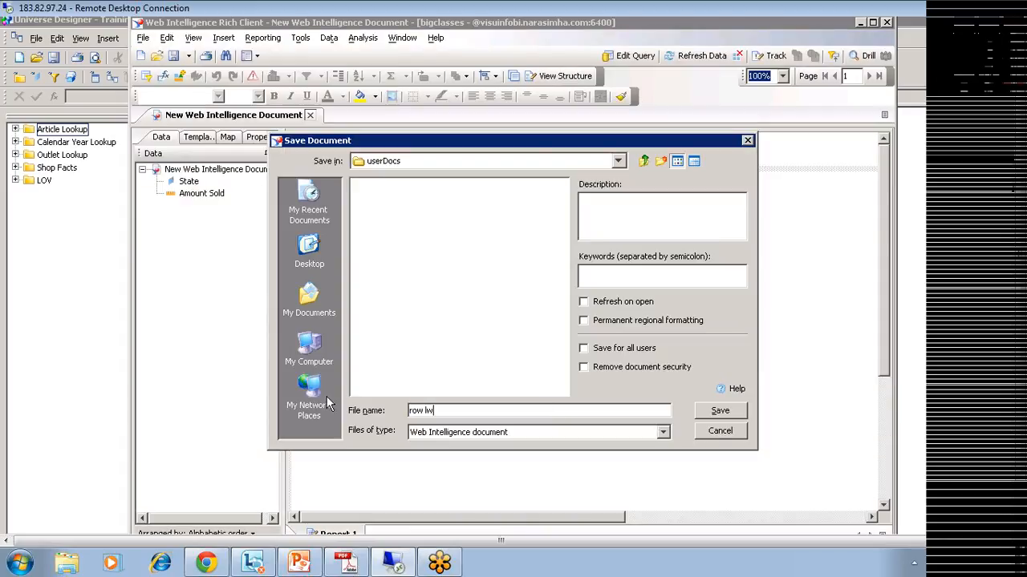
text(evel rest)
click(706, 411)
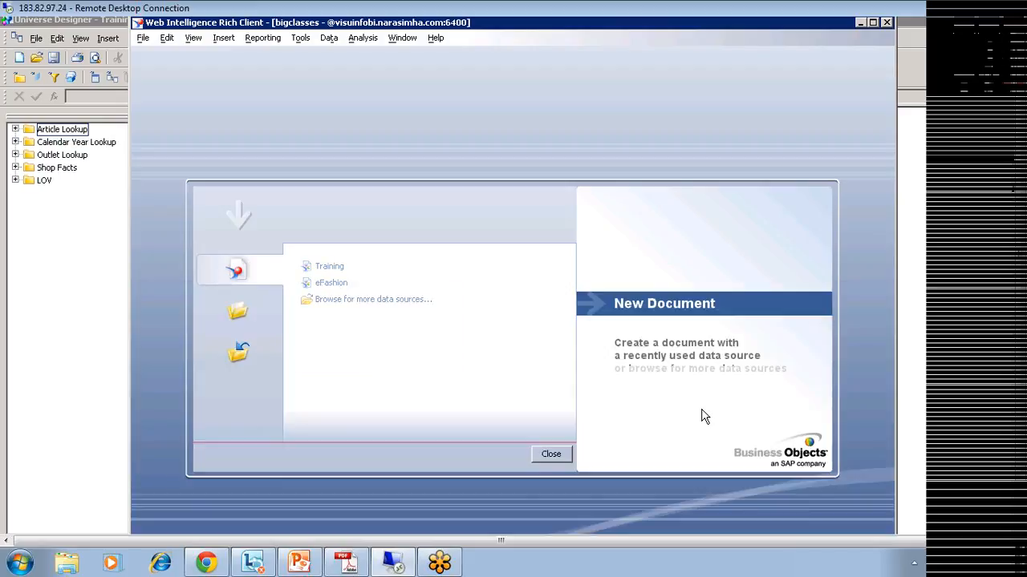
Step: Launch BusinessObjects Enterprise Java InfoView from the BusinessObjects XI 3.1 Start menu folder
drag(1020, 336, 1020, 393)
click(170, 524)
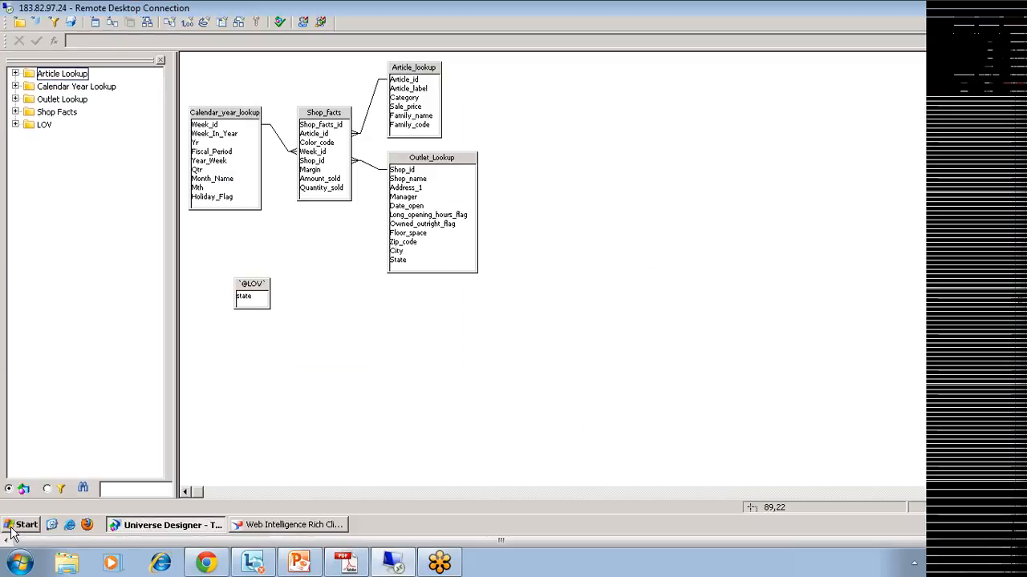
click(13, 526)
mouse_move(114, 328)
mouse_move(233, 399)
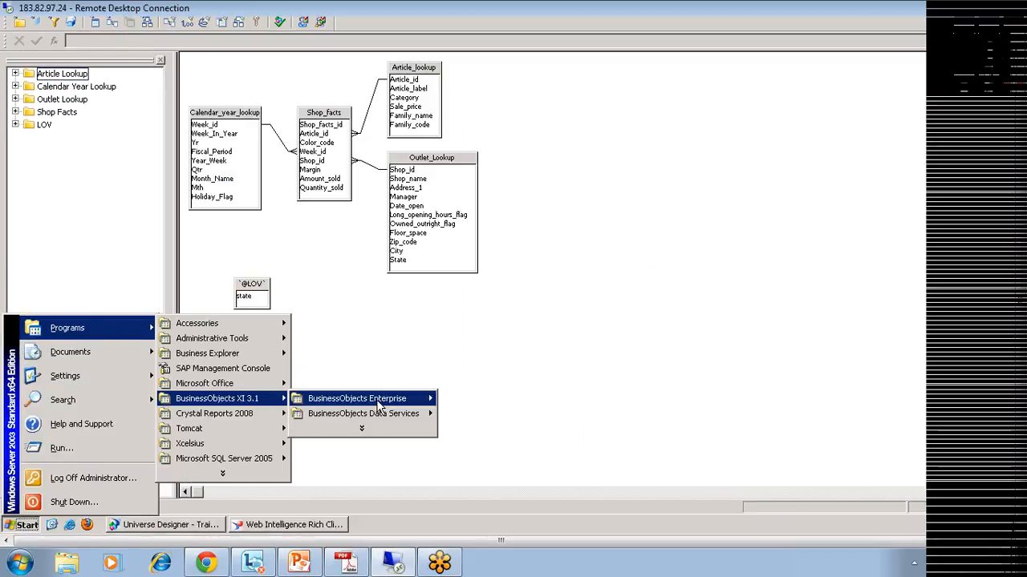
mouse_move(380, 408)
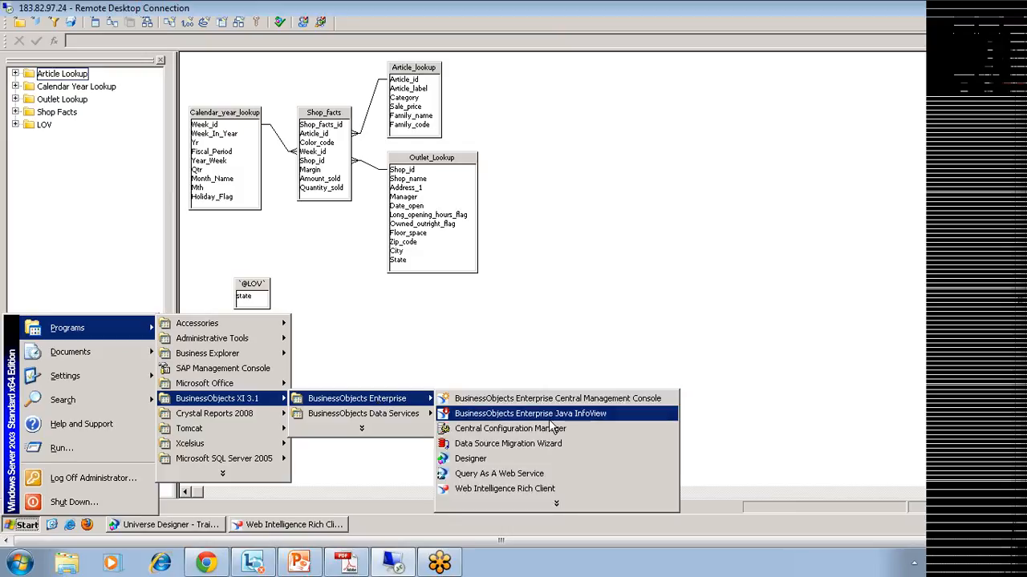
click(589, 416)
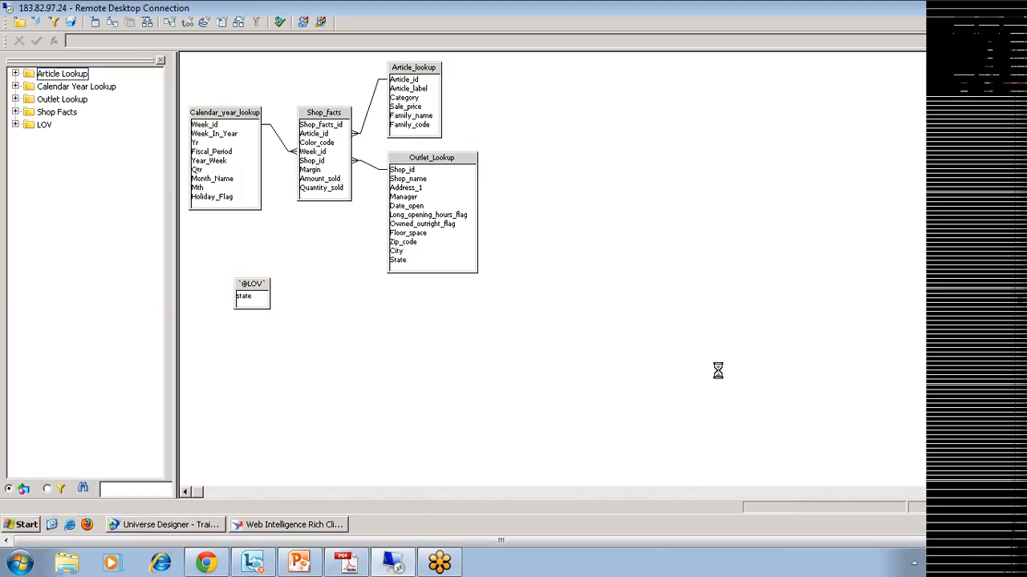
click(516, 373)
Step: Log on to InfoView with Enterprise authentication using the account's user name and password, then expand Public Folders
click(470, 391)
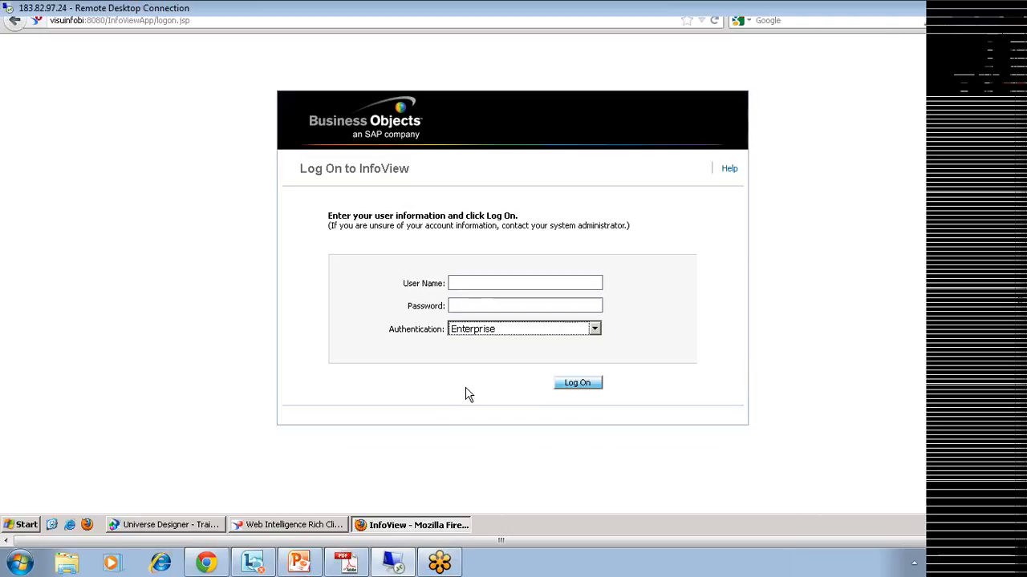
click(487, 286)
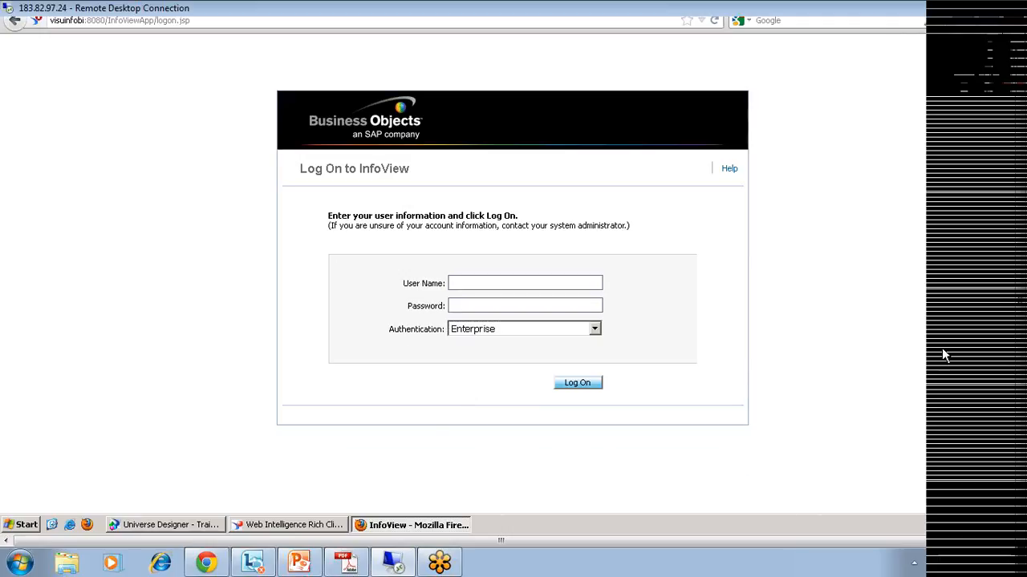
text(test)
click(477, 309)
text(test)
click(583, 391)
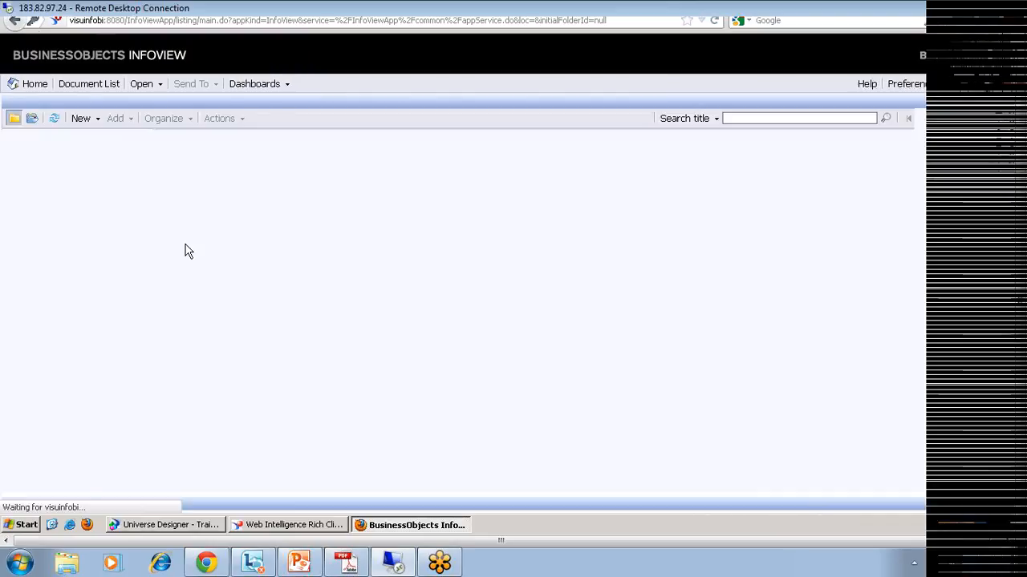
click(22, 189)
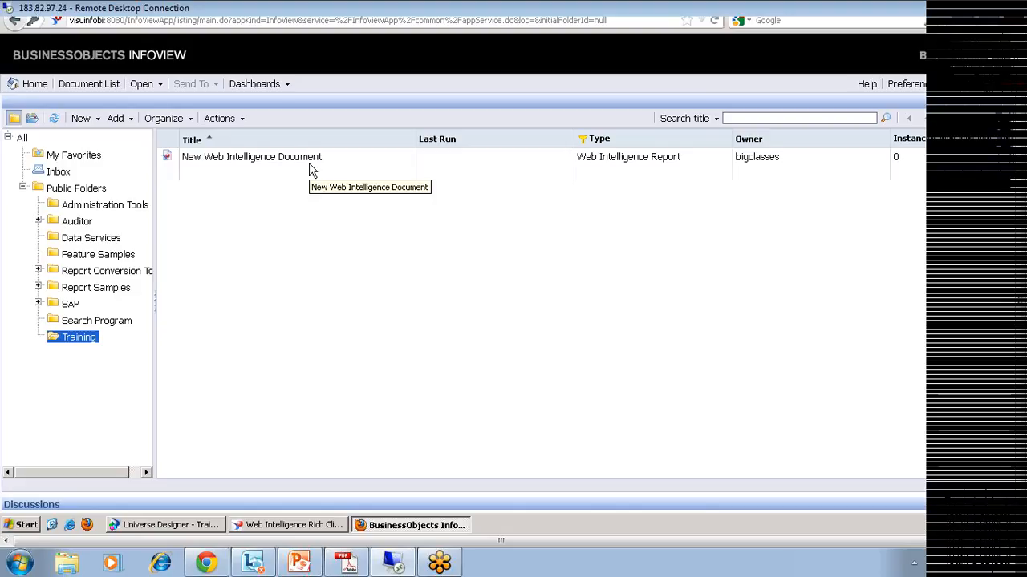
Step: Open New Web Intelligence Document from the Training folder list
click(312, 165)
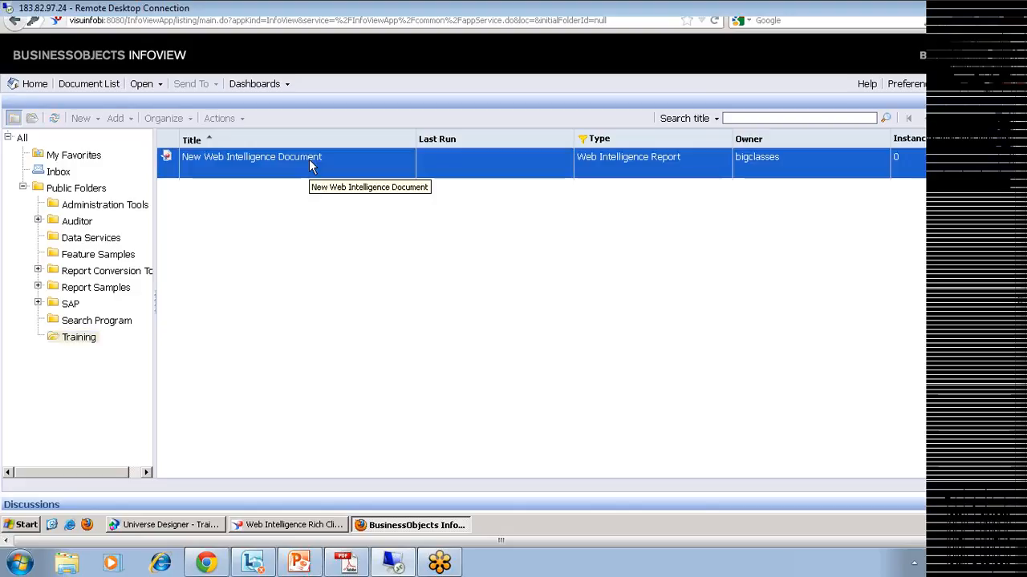
double_click(311, 165)
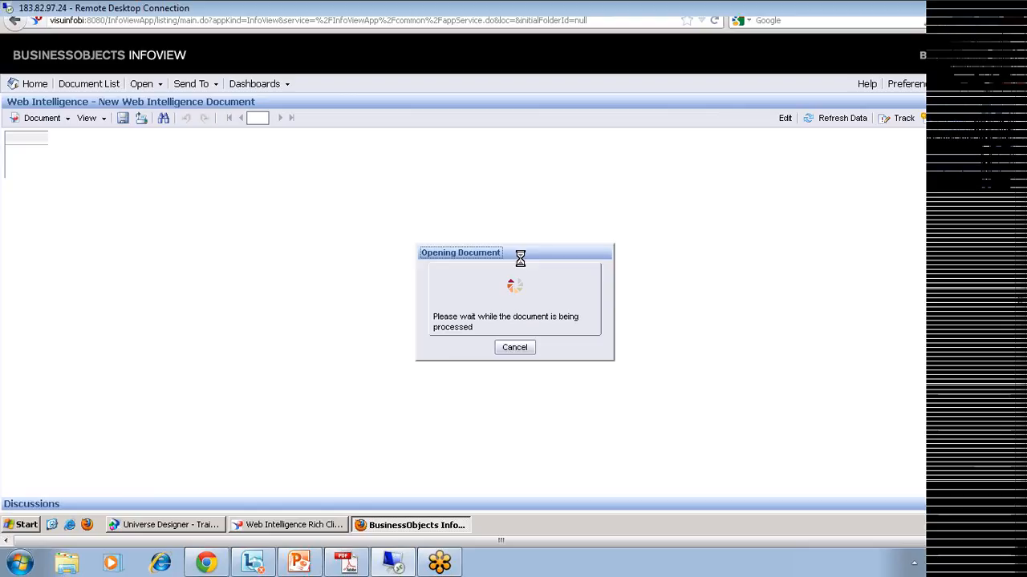
Step: Turn off Autosave notifications and refresh the report to show only California at 2,426,756.5
click(445, 359)
click(516, 401)
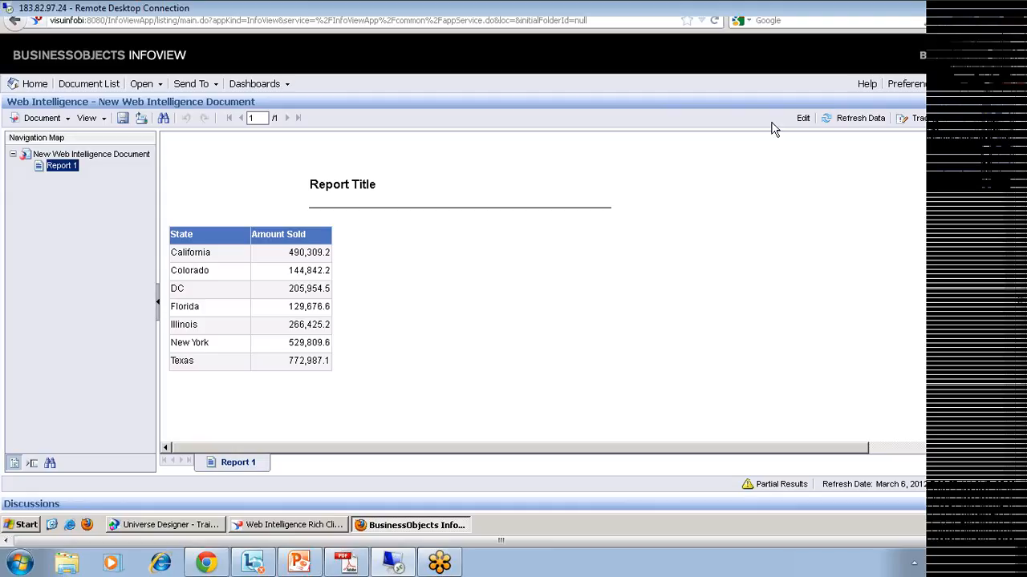
click(838, 124)
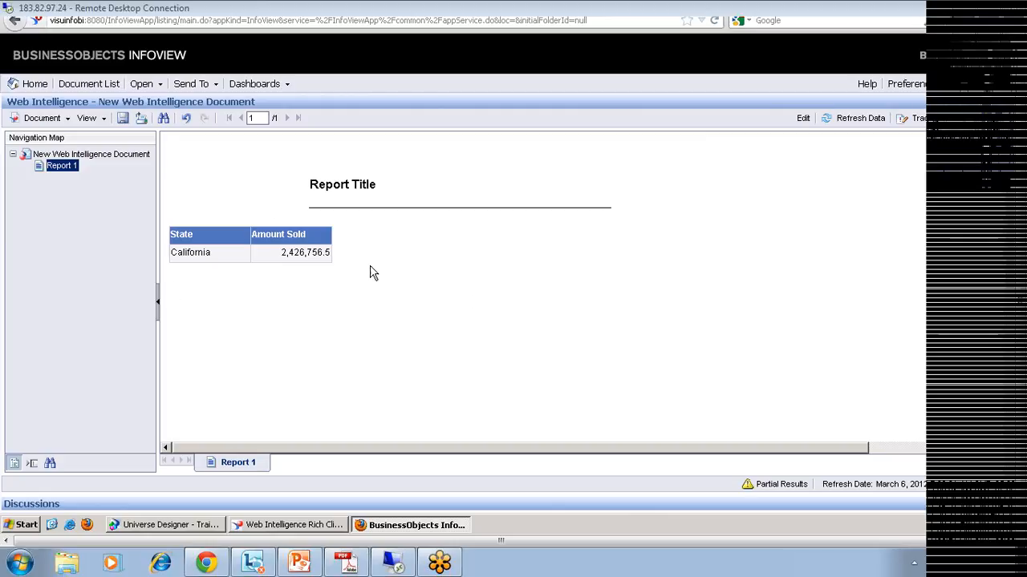
Step: Refresh the report data twice, still only California, then close the report
click(850, 126)
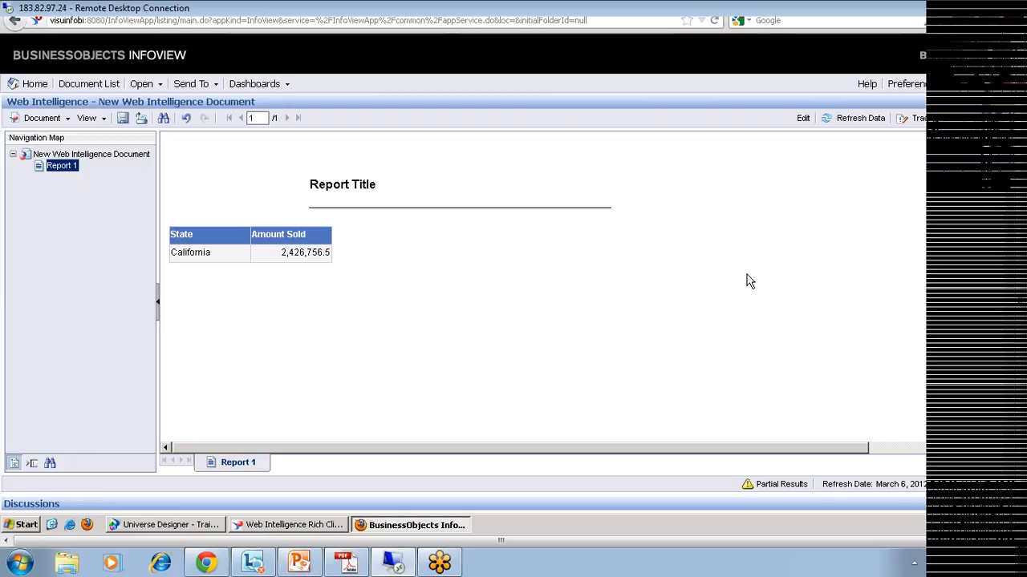
click(832, 126)
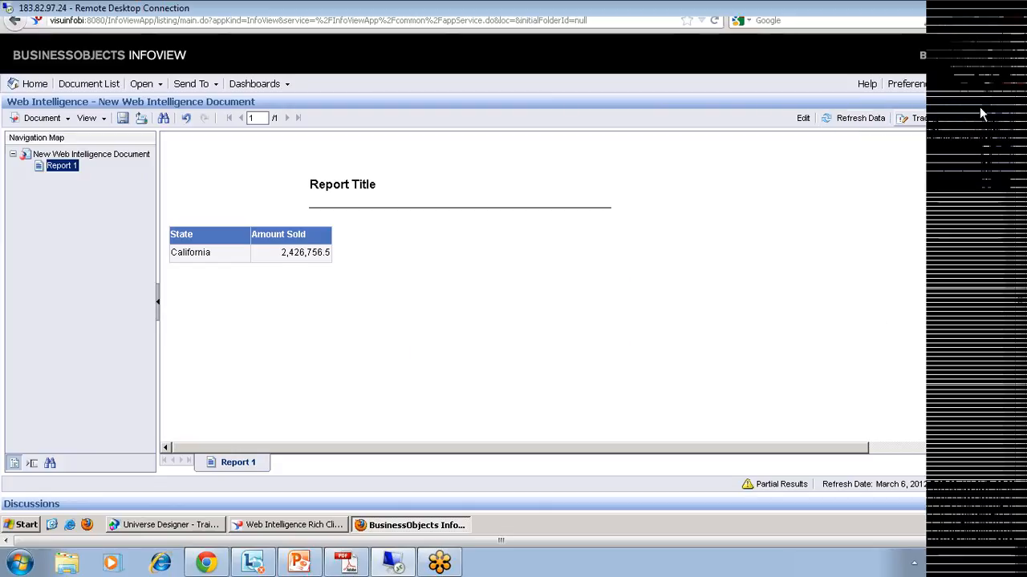
click(1007, 109)
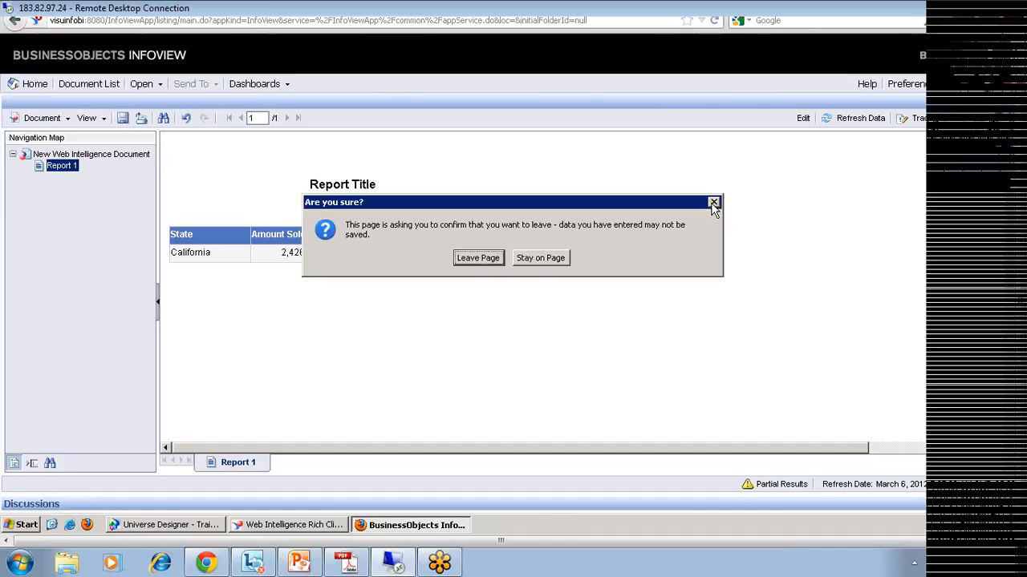
Step: Stay on the page at the first prompt, then close the report and confirm leaving
click(534, 260)
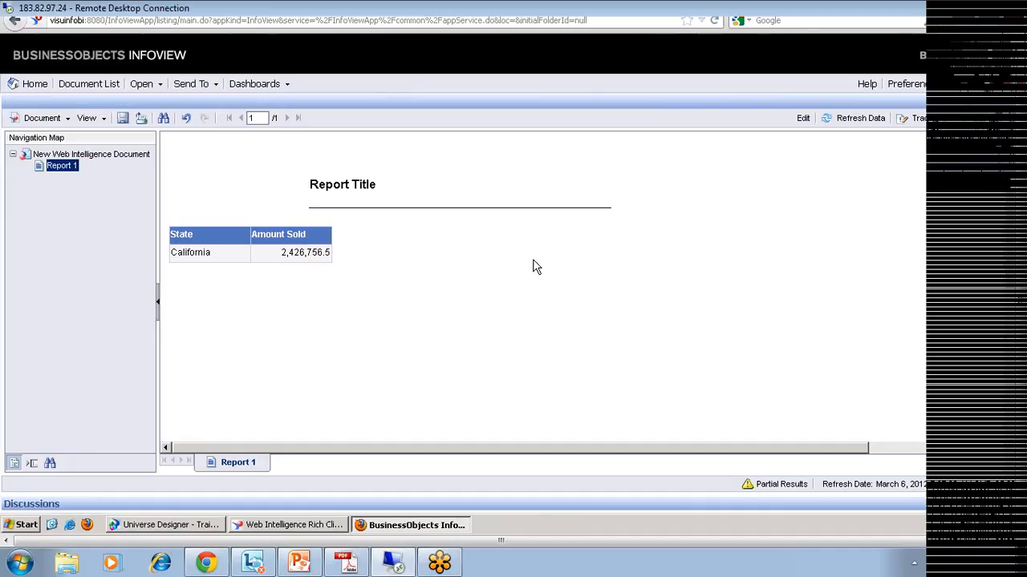
click(1004, 108)
click(478, 259)
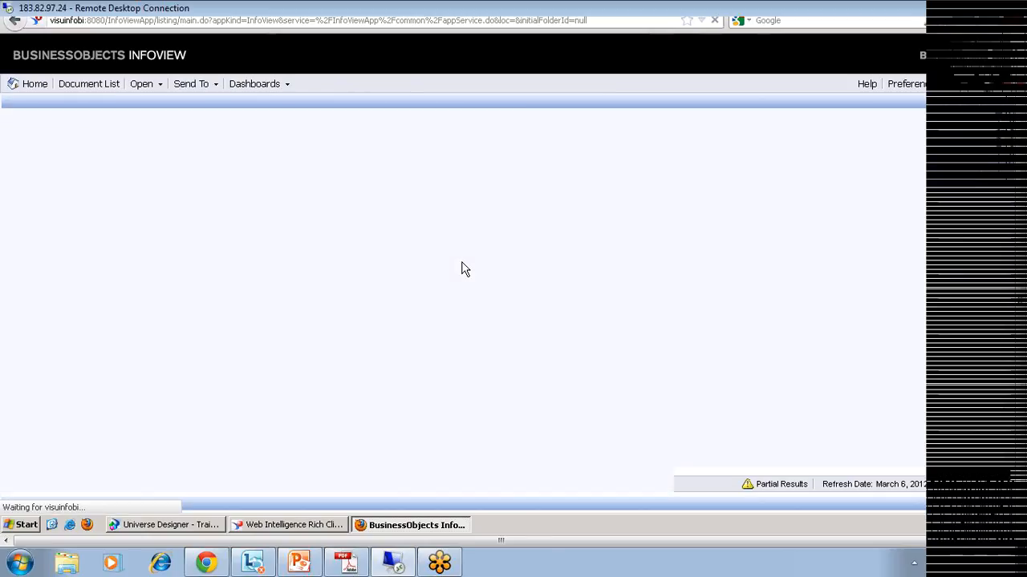
Step: Reopen New Web Intelligence Document, now listing seven states, and switch to Rich Client
click(269, 170)
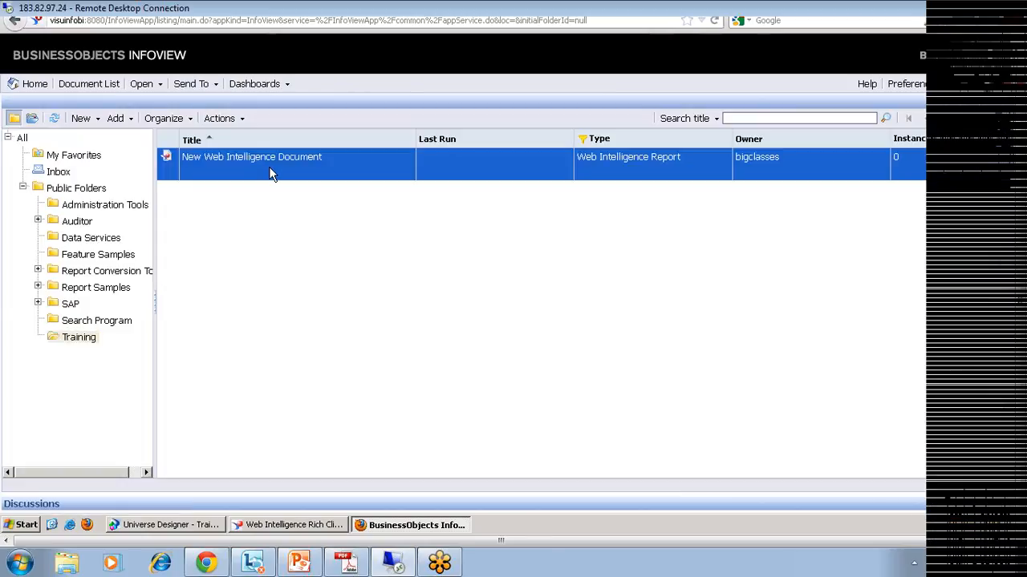
double_click(270, 165)
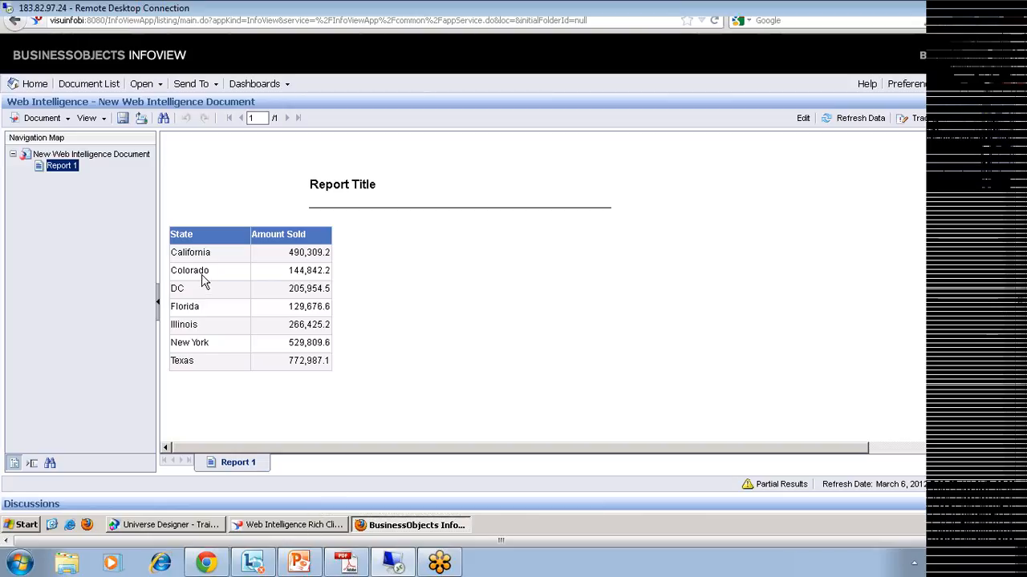
click(306, 525)
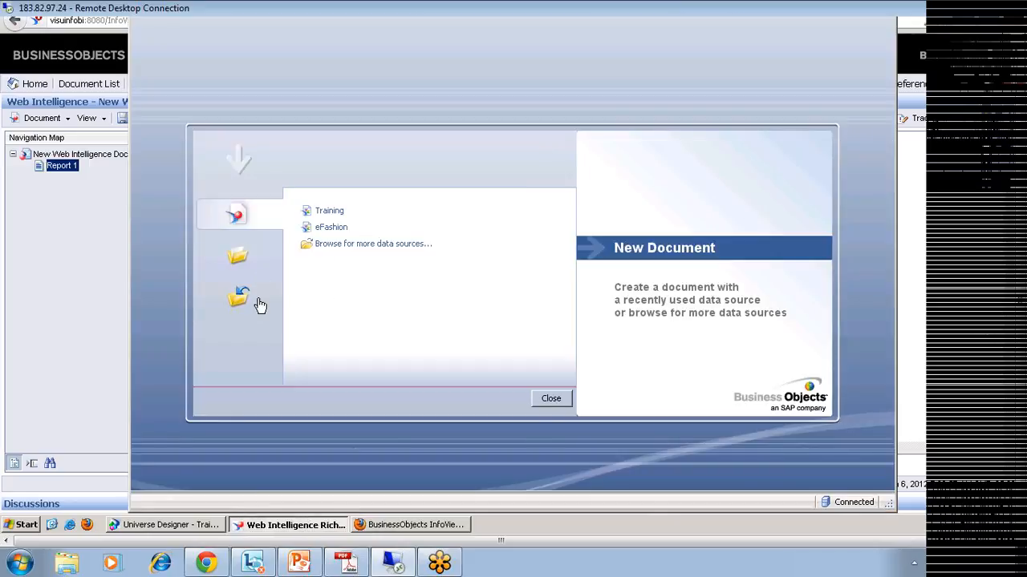
Step: Bring the seven-state row level rest report forward, check its Properties and open documents, and maximize it
click(250, 297)
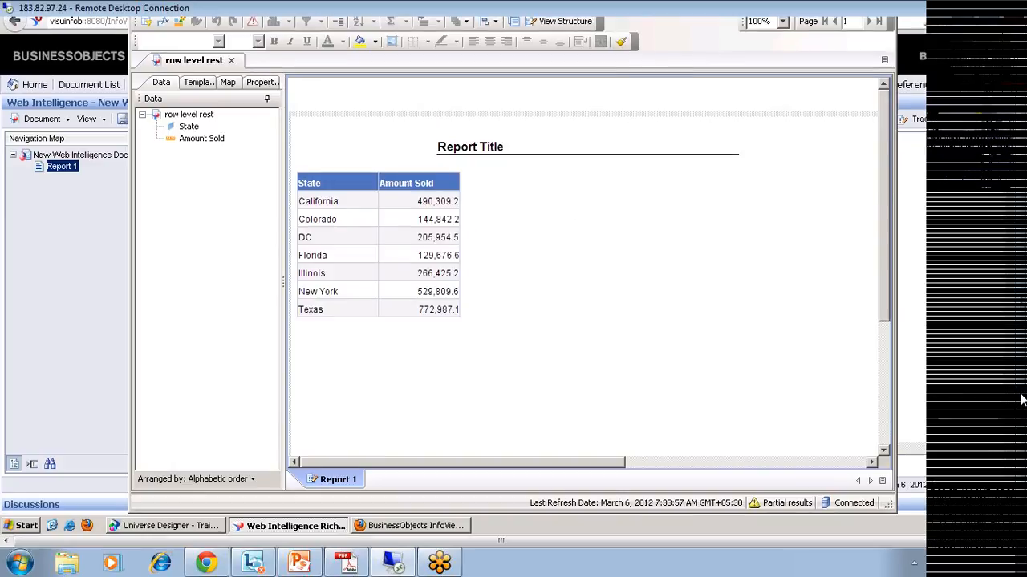
drag(1021, 399, 1020, 345)
click(262, 143)
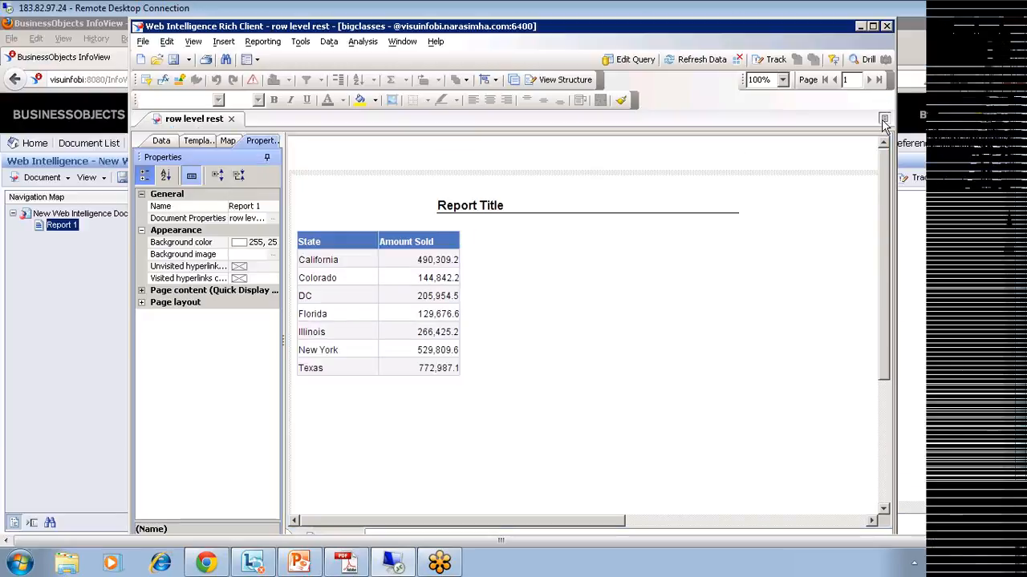
click(883, 122)
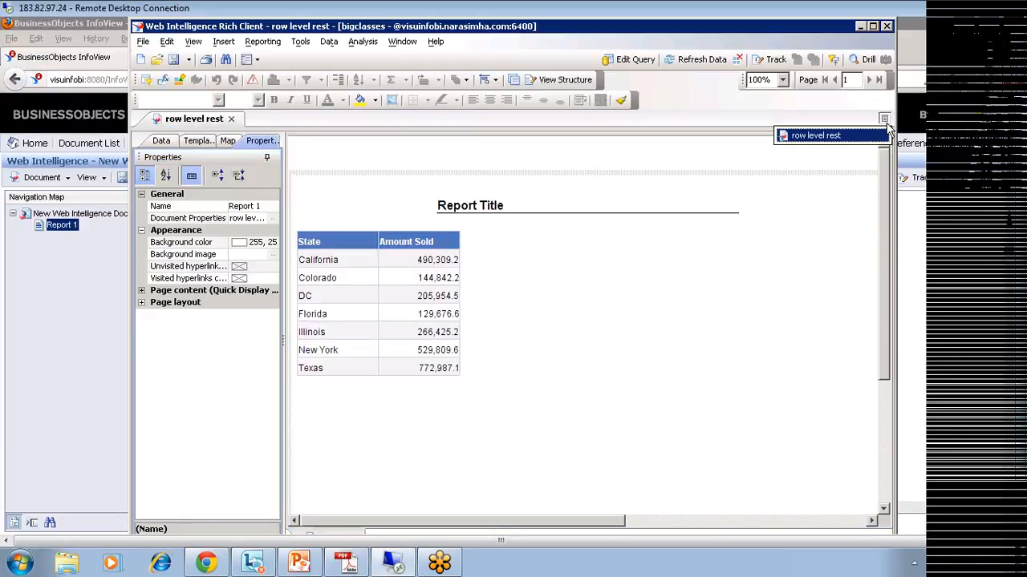
click(886, 134)
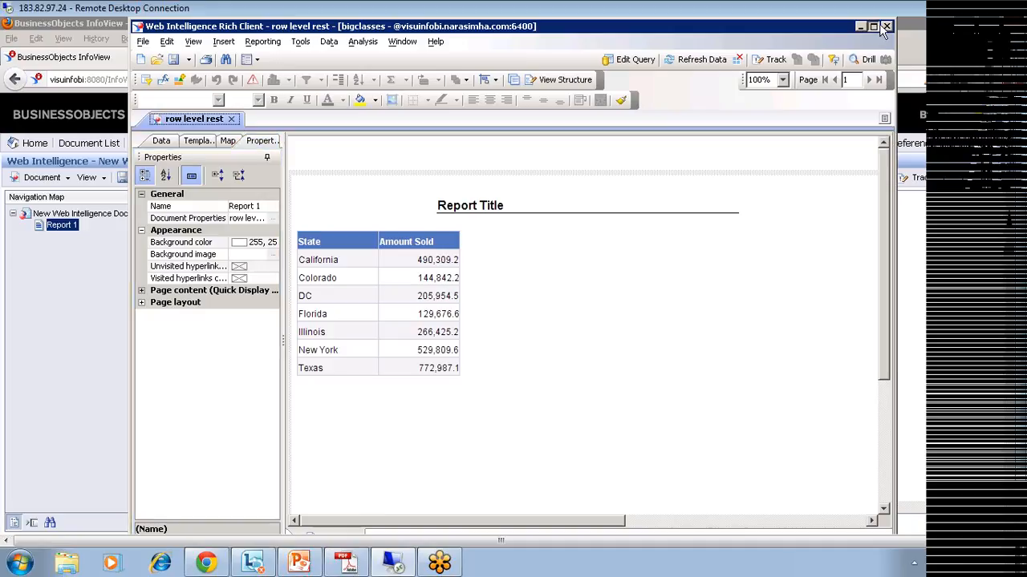
click(874, 27)
click(12, 39)
Step: Open Tools > Options in Web Intelligence Rich Client, showing General settings
mouse_move(91, 233)
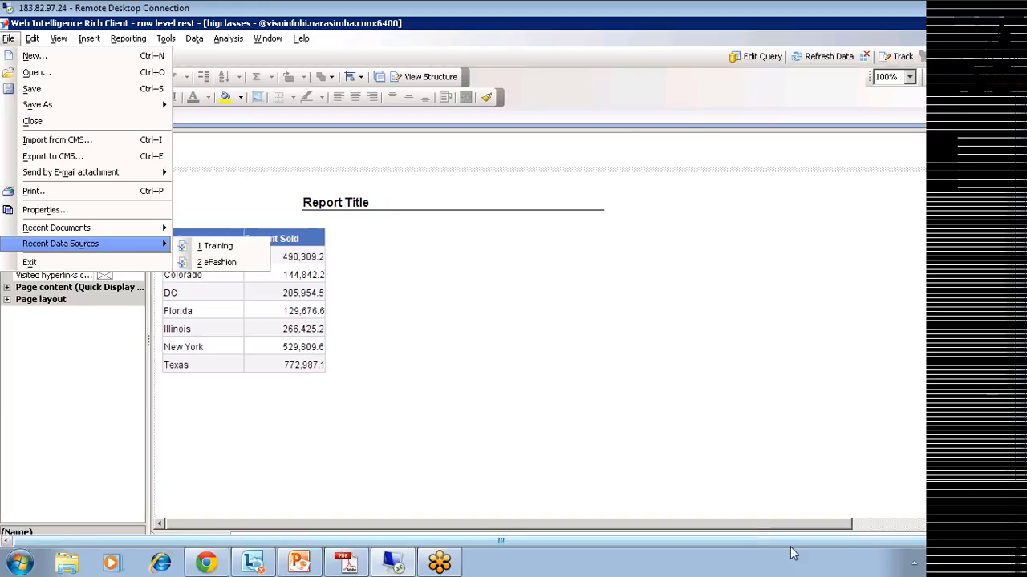
drag(791, 545, 947, 524)
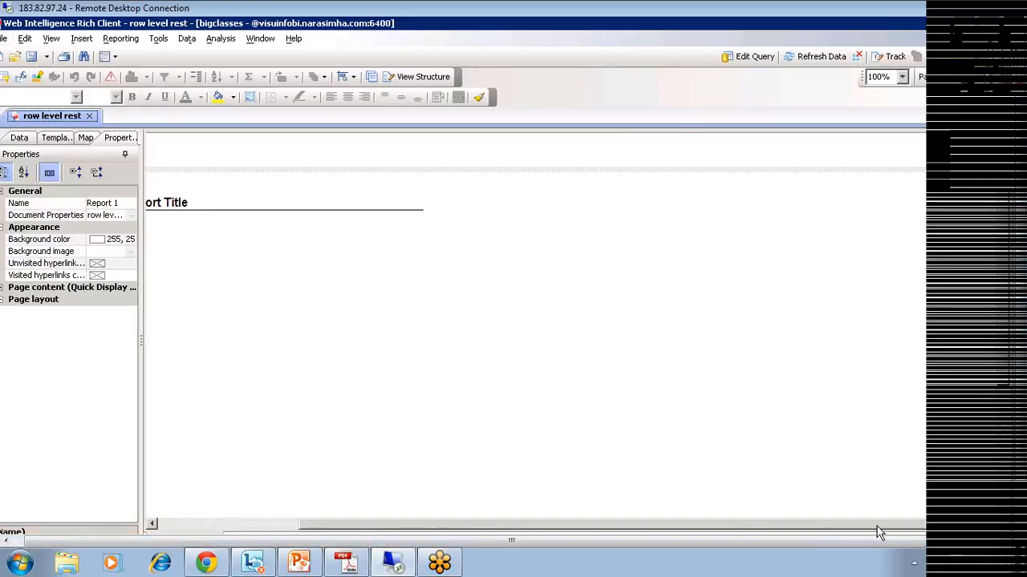
drag(859, 524, 806, 531)
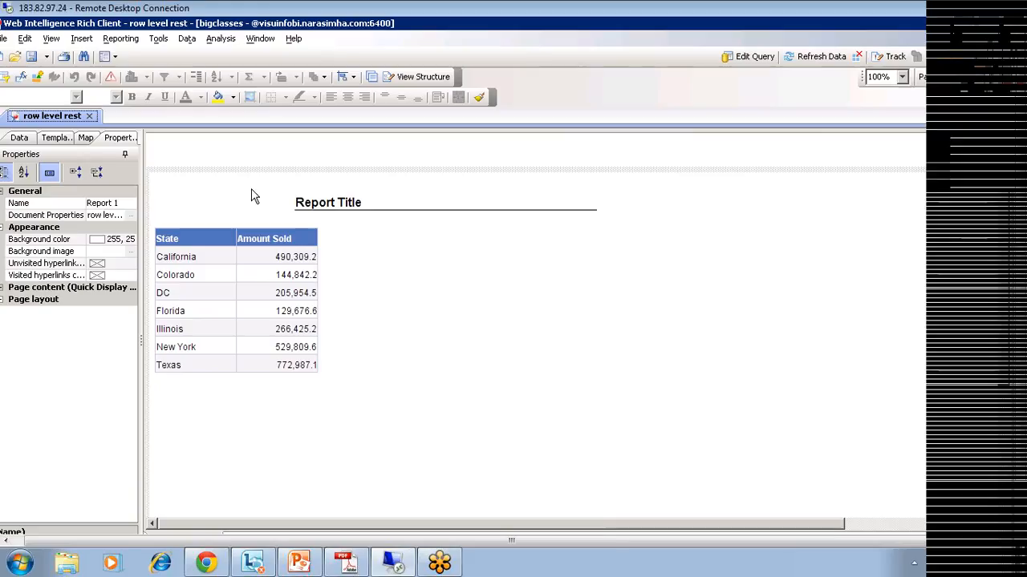
click(186, 39)
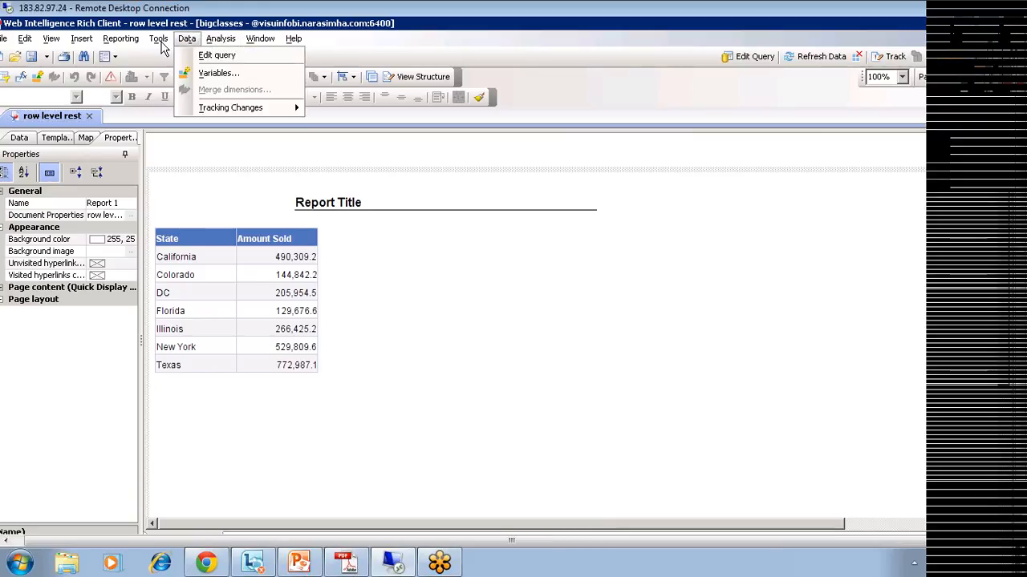
mouse_move(158, 44)
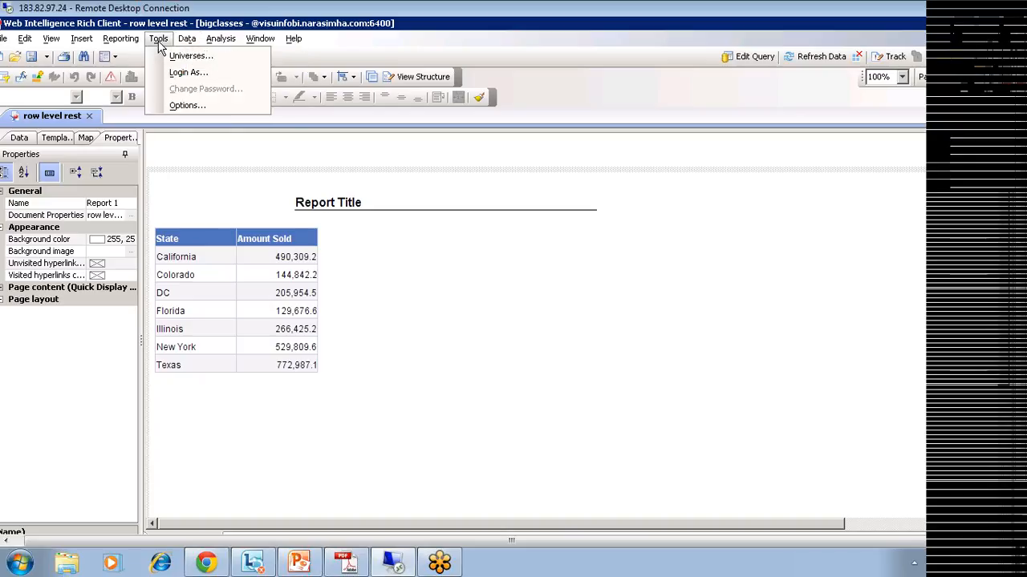
click(171, 106)
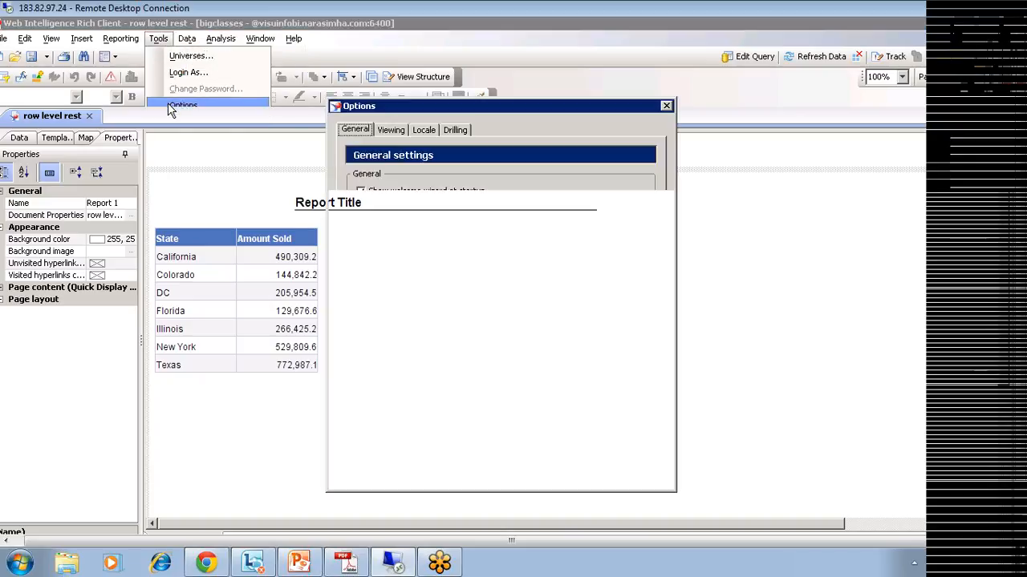
Step: Check the Viewing, Locale and Drilling options, cancel unchanged, then browse the Reporting and File menus
click(391, 131)
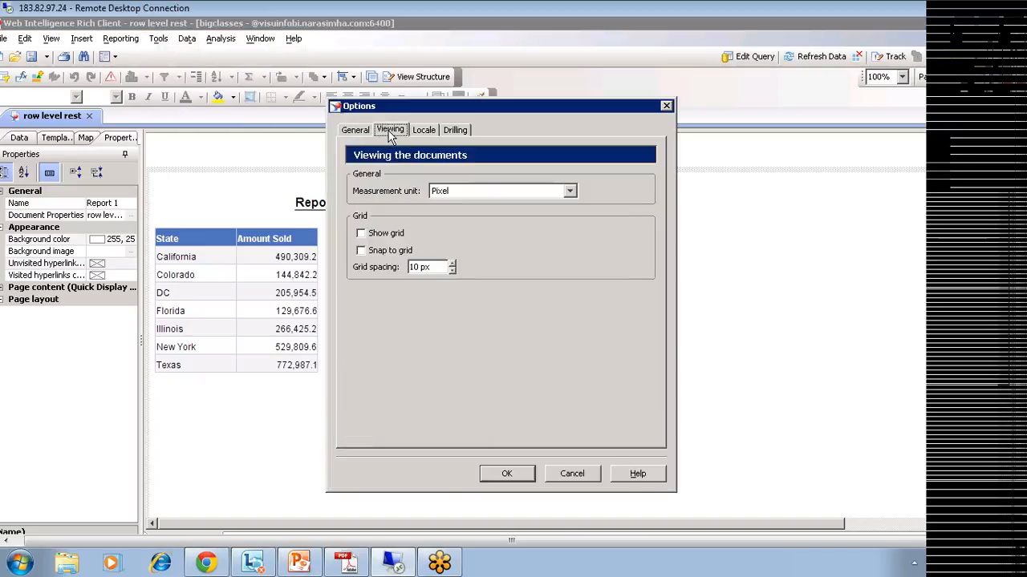
click(427, 131)
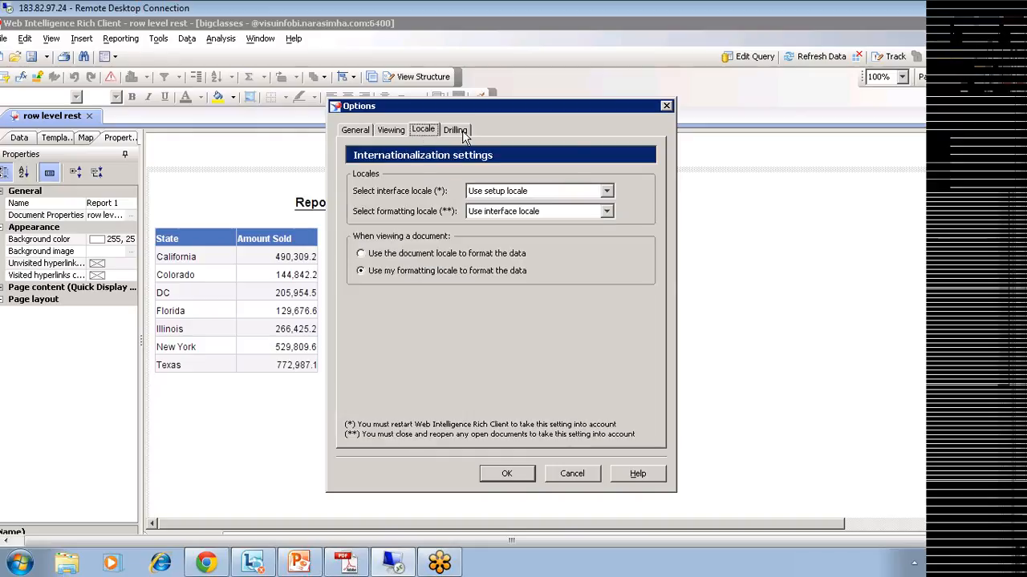
click(460, 130)
click(558, 474)
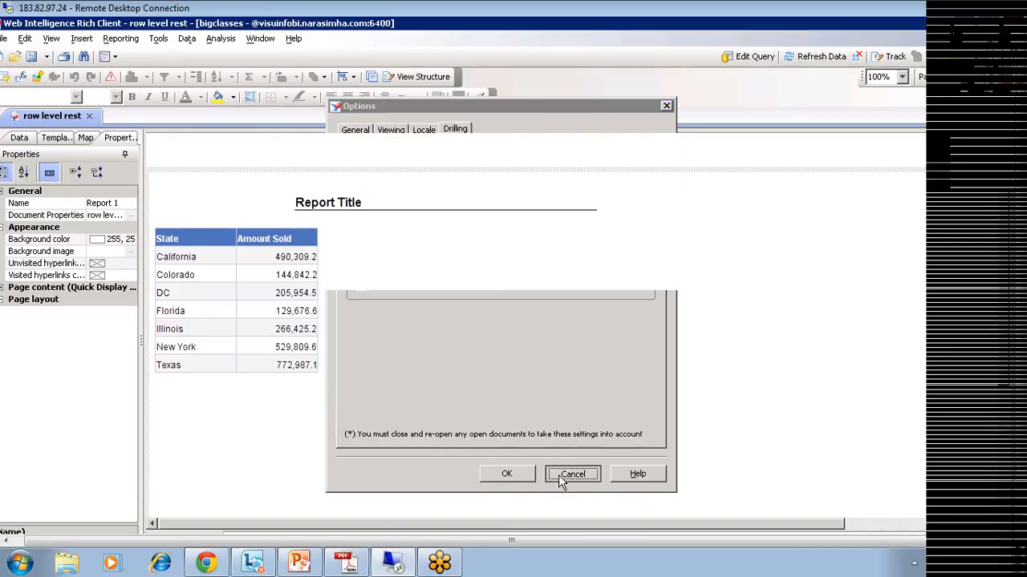
click(124, 42)
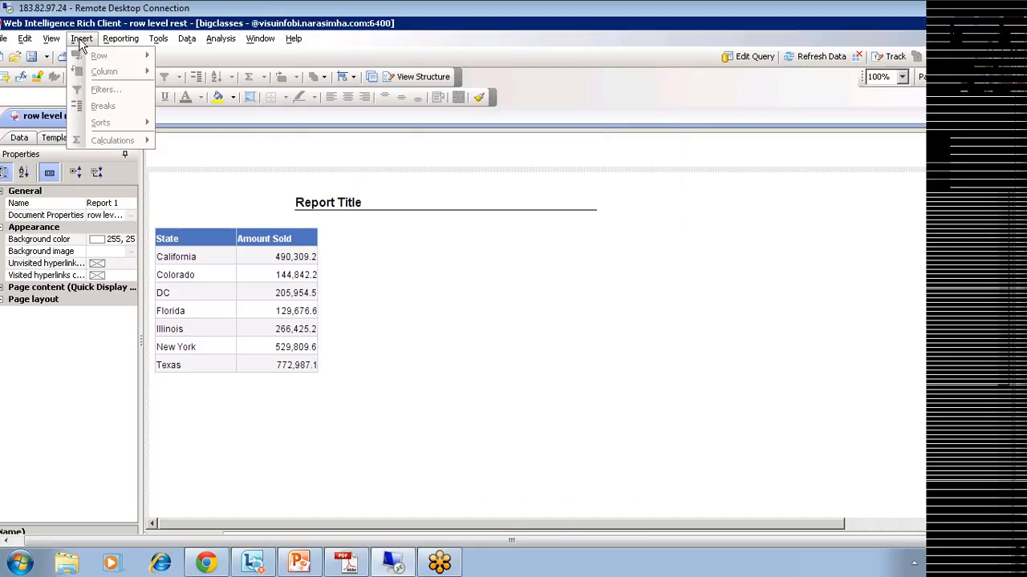
mouse_move(55, 45)
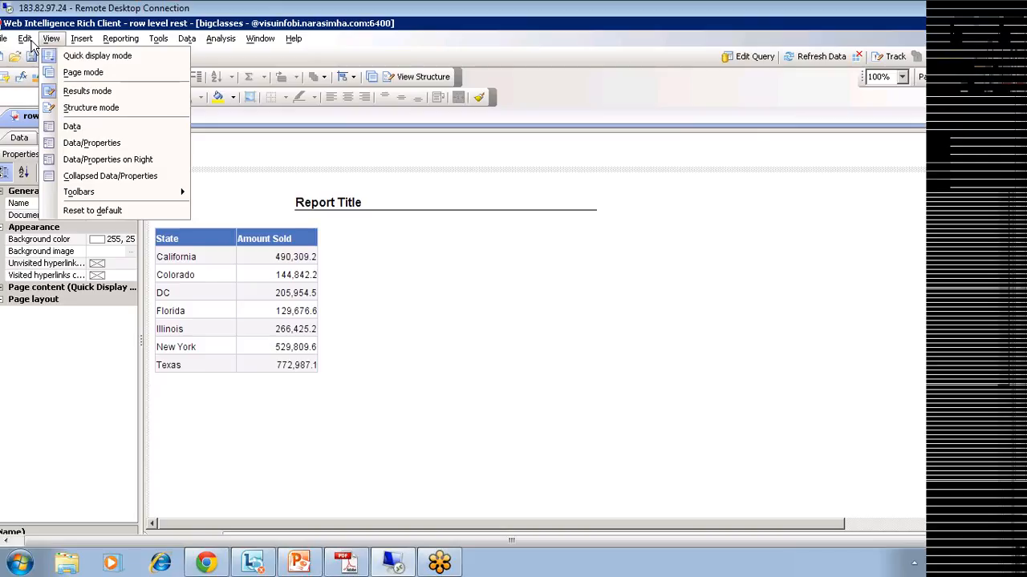
Step: Enable Refresh on open in the row level rest Document Properties and save the document
mouse_move(4, 45)
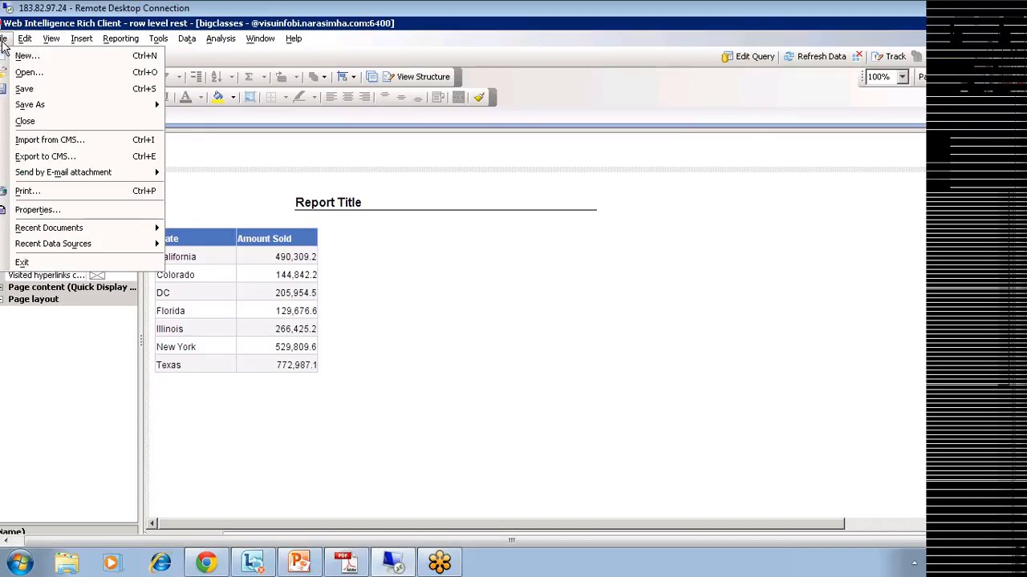
click(39, 210)
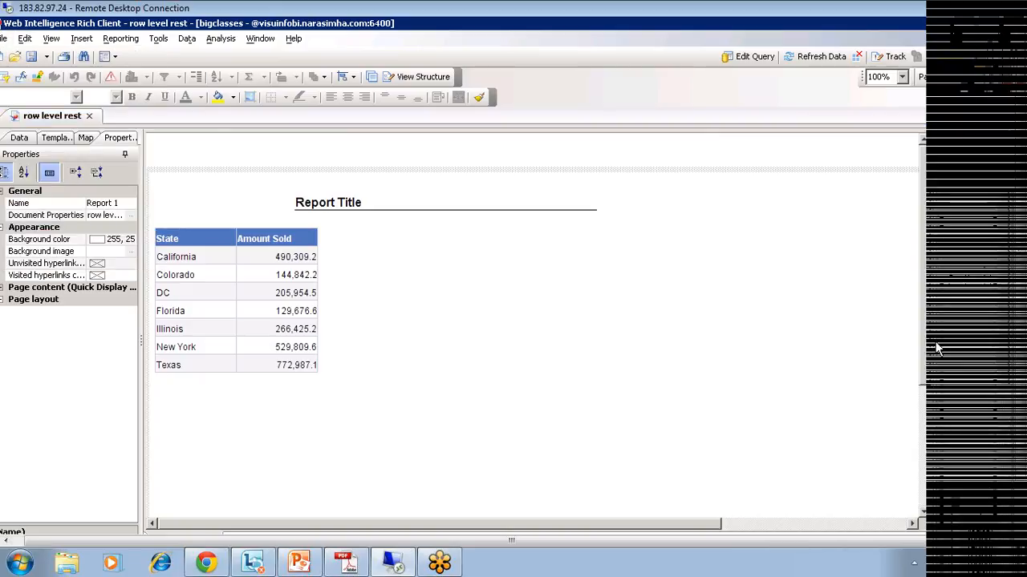
drag(933, 321, 669, 314)
click(689, 359)
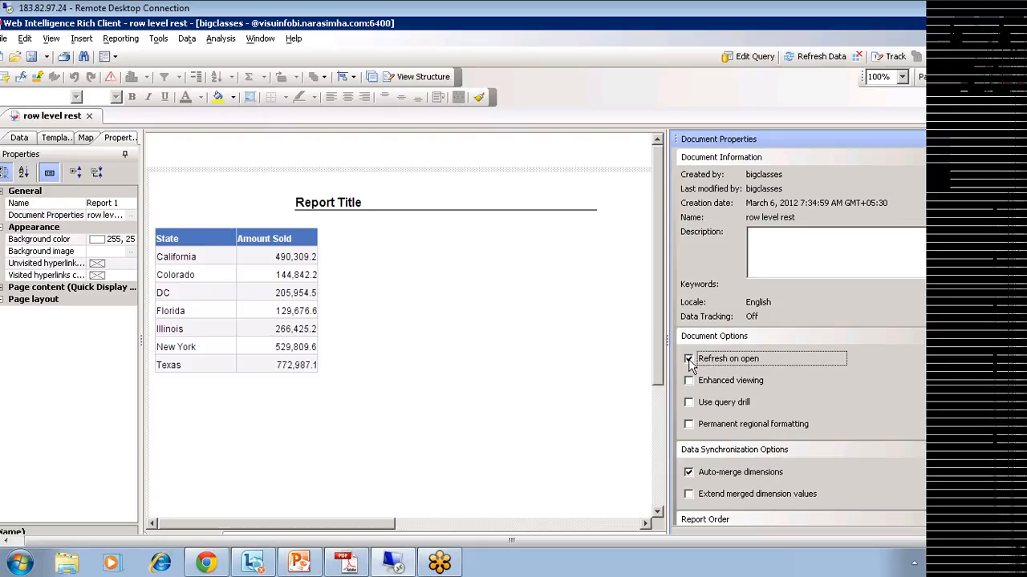
click(30, 56)
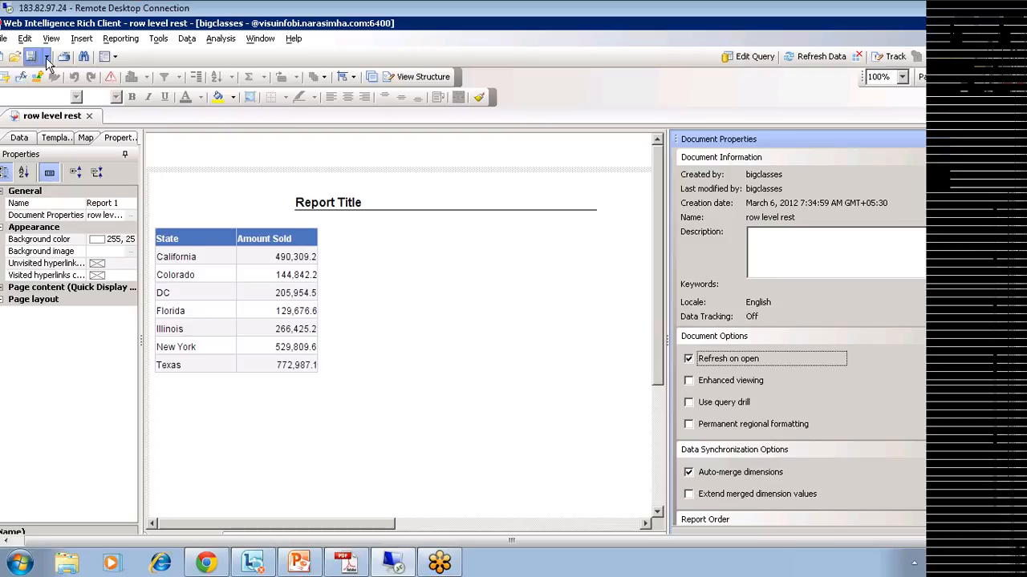
Step: Export row level rest to the CMS Training folder and close the export window after success
click(4, 38)
click(45, 156)
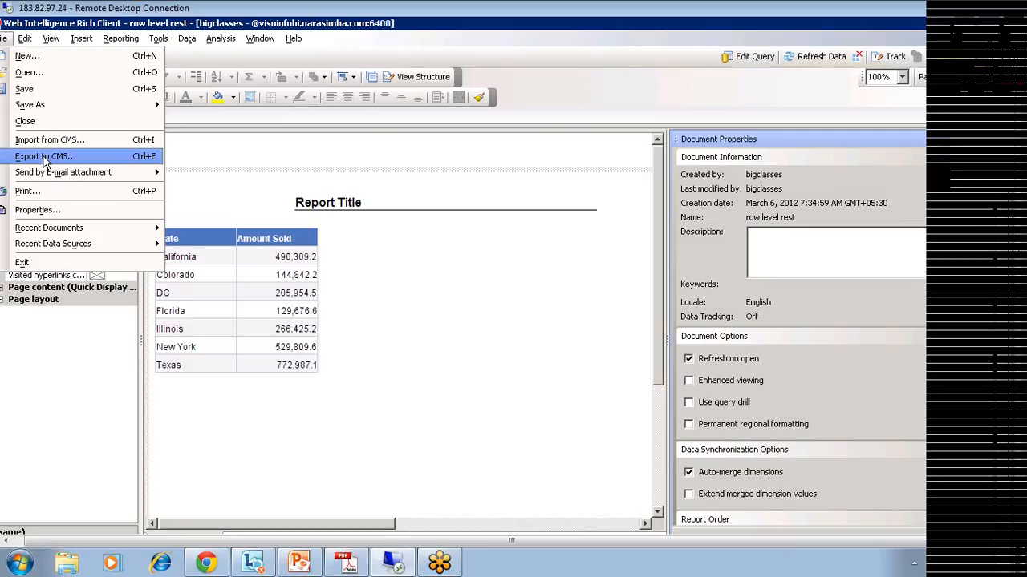
click(488, 454)
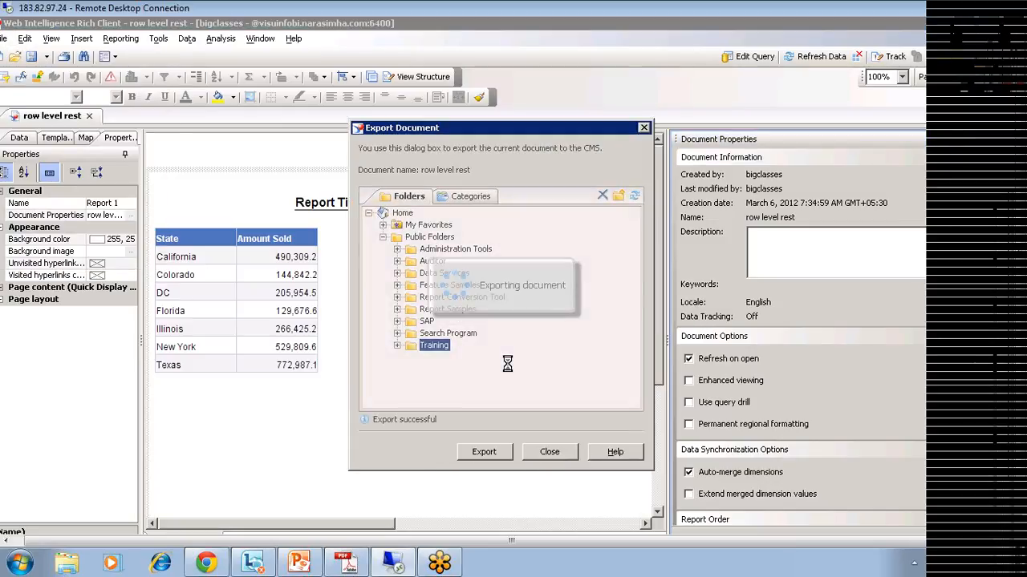
click(548, 454)
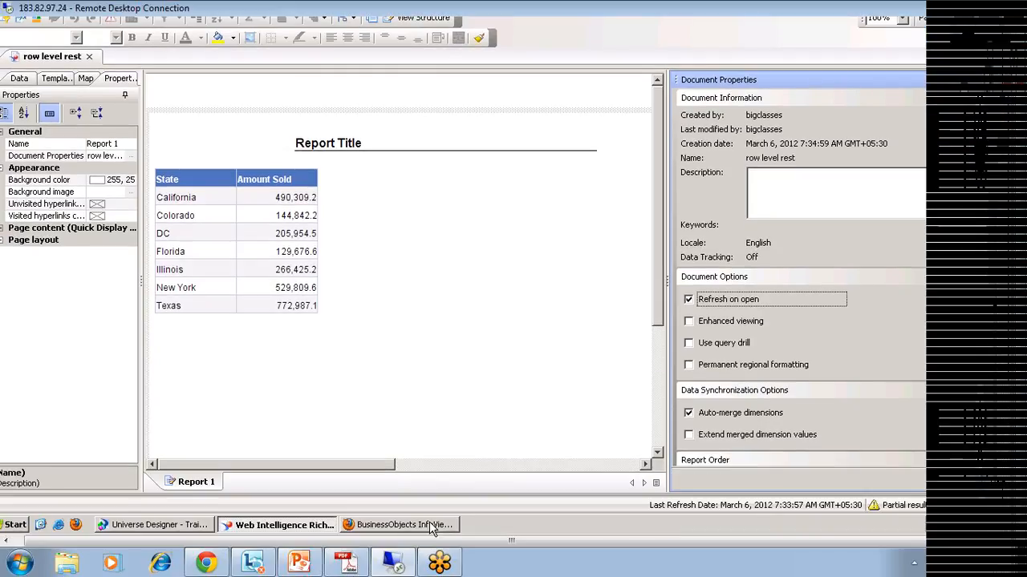
click(432, 528)
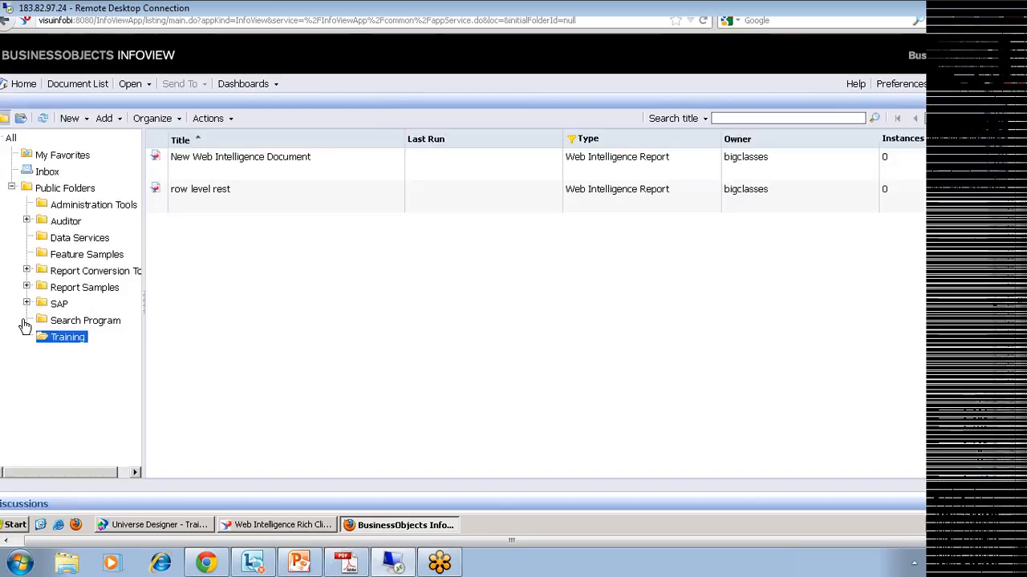
Step: Open the row level rest report and confirm it shows only California at 2,426,756.5 as partial results
click(209, 192)
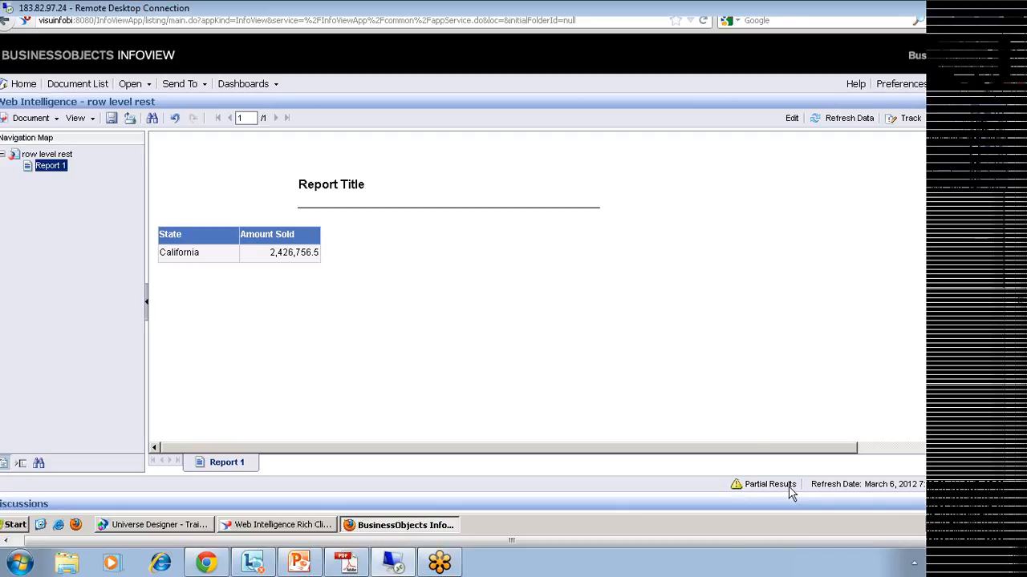
mouse_move(729, 490)
mouse_down()
mouse_move(796, 493)
mouse_move(755, 466)
mouse_up()
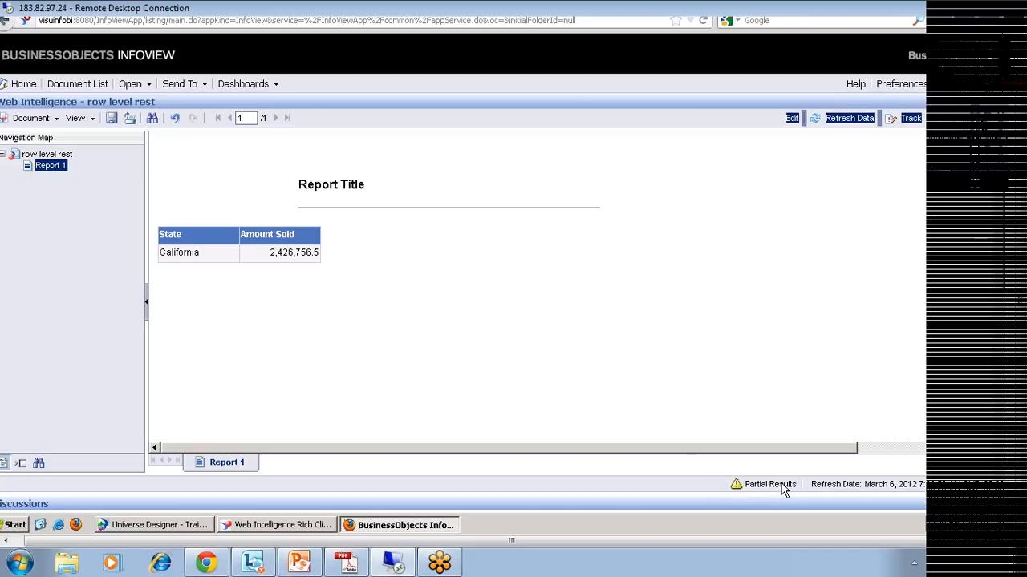
click(892, 257)
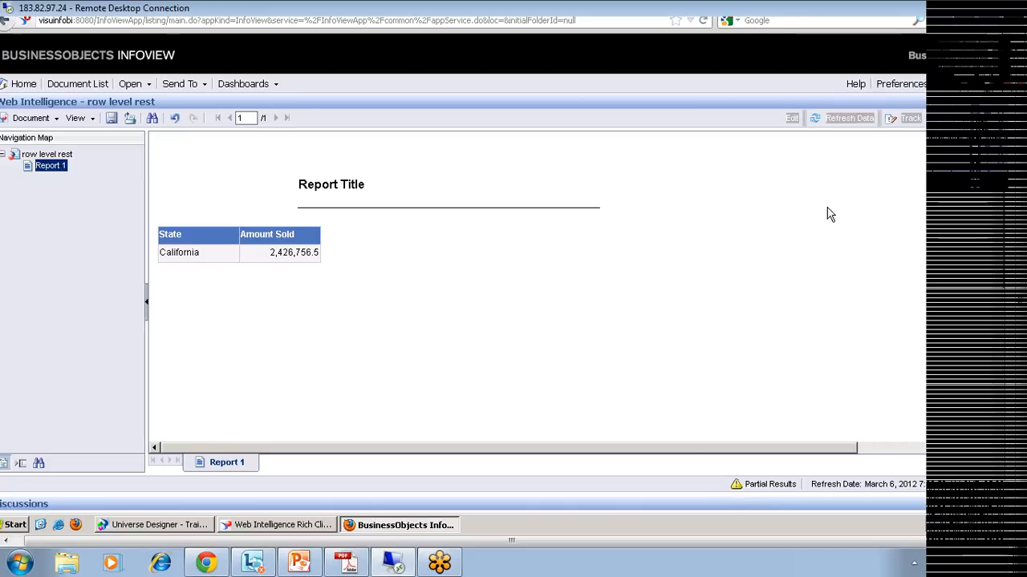
click(737, 126)
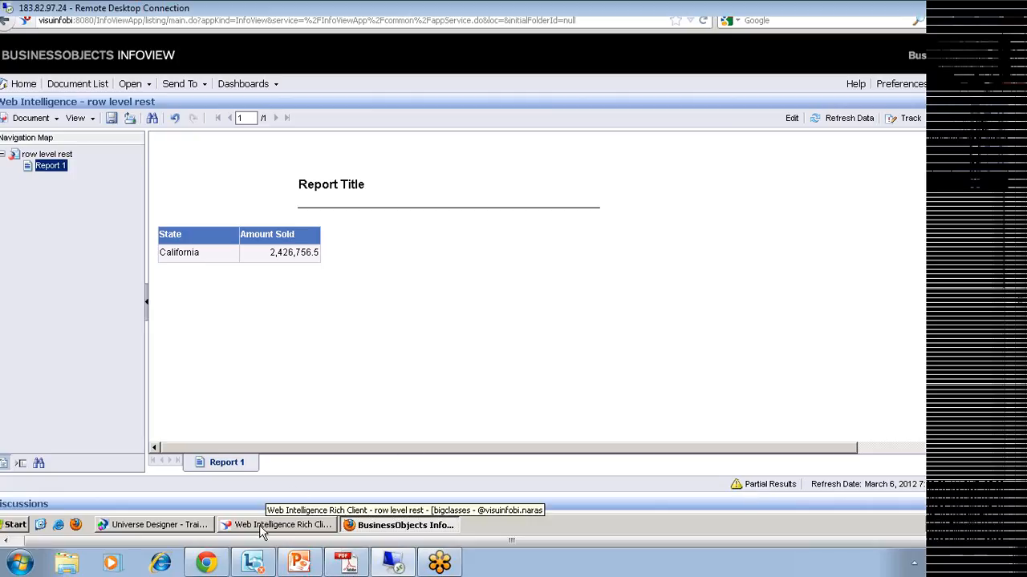
click(190, 526)
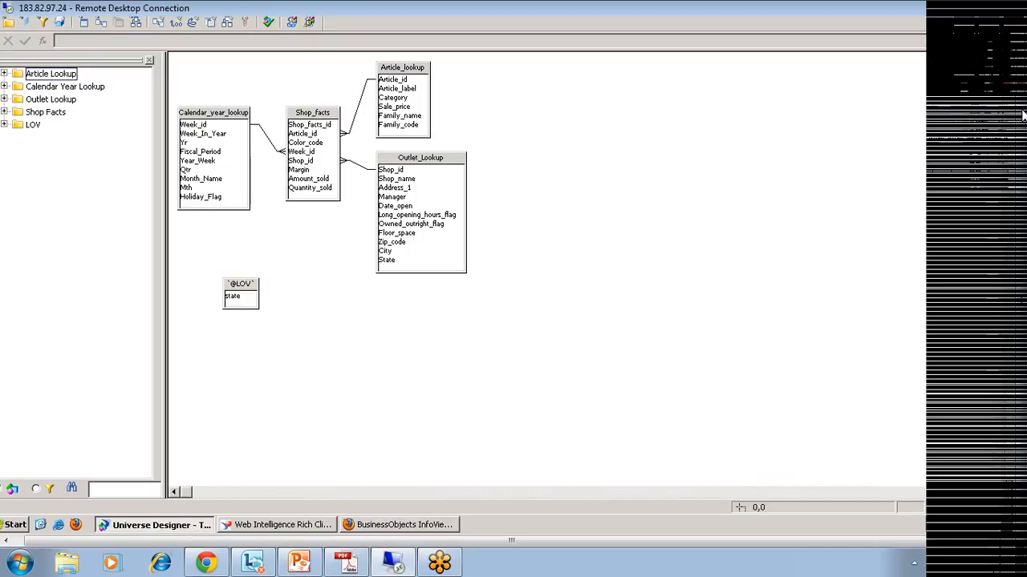
Step: In the Training universe's Controls parameters, turn off the 'Limit size of result set to' row limit
drag(1022, 111, 1022, 61)
click(24, 42)
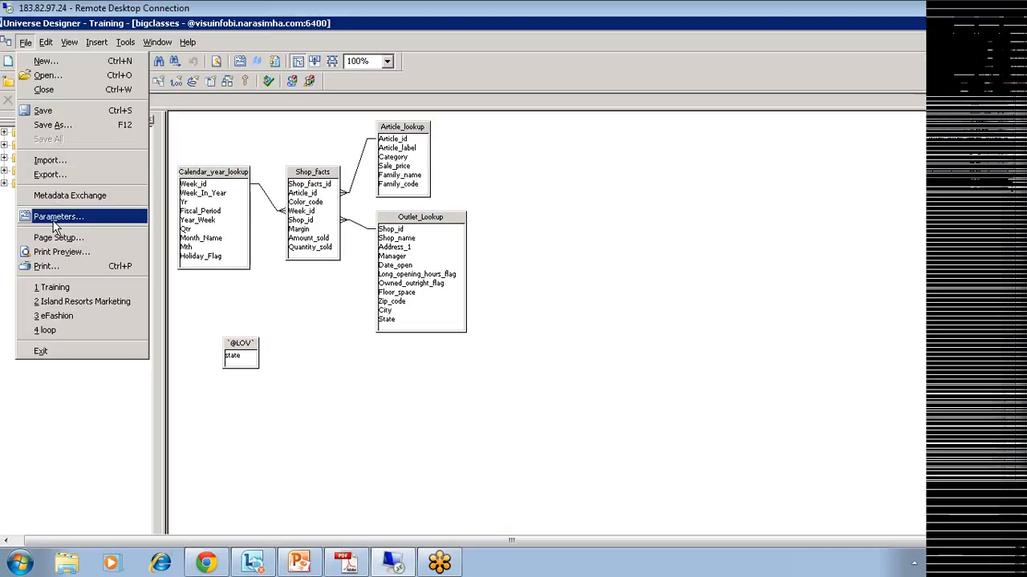
click(53, 220)
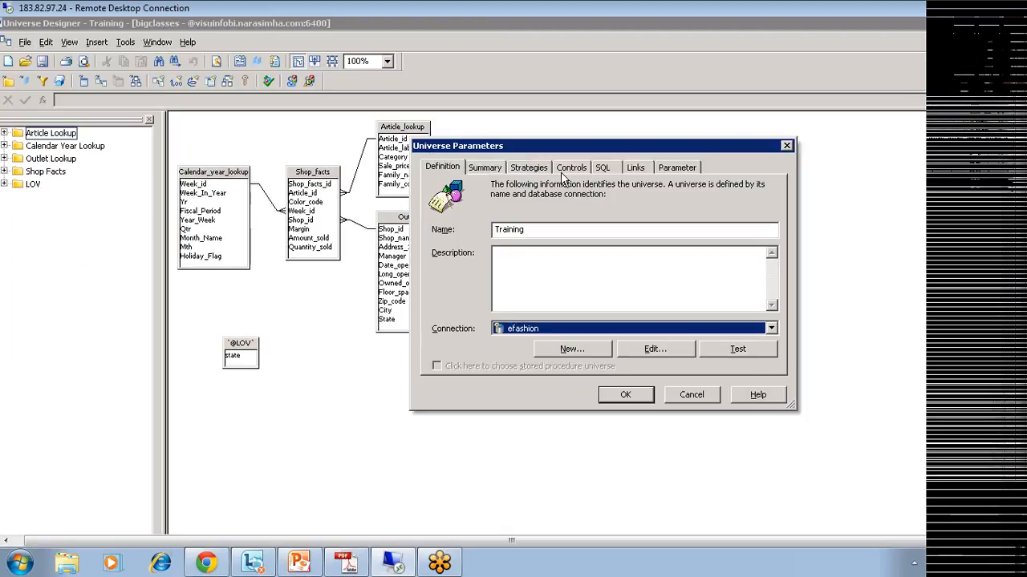
click(579, 169)
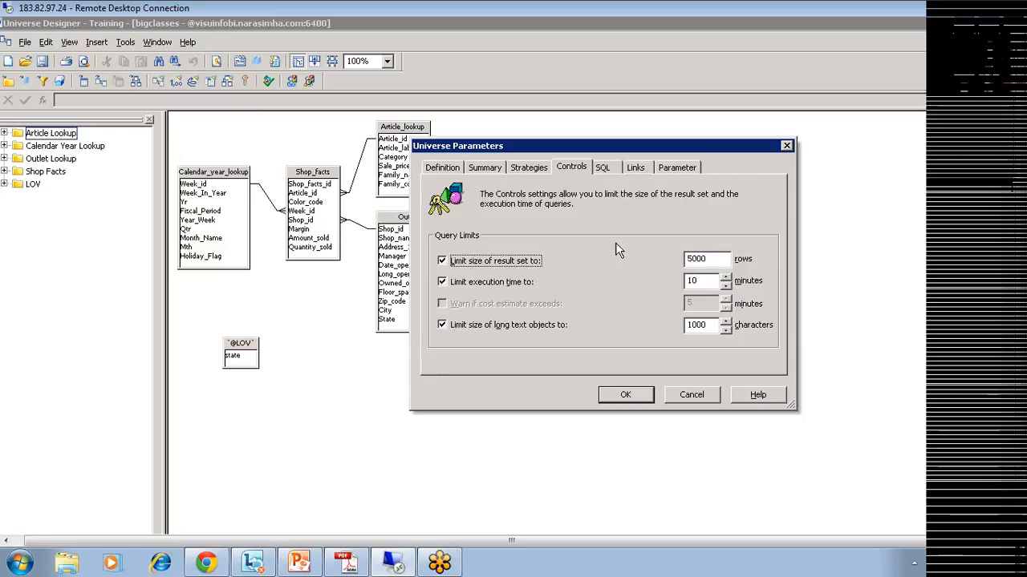
key(Tab)
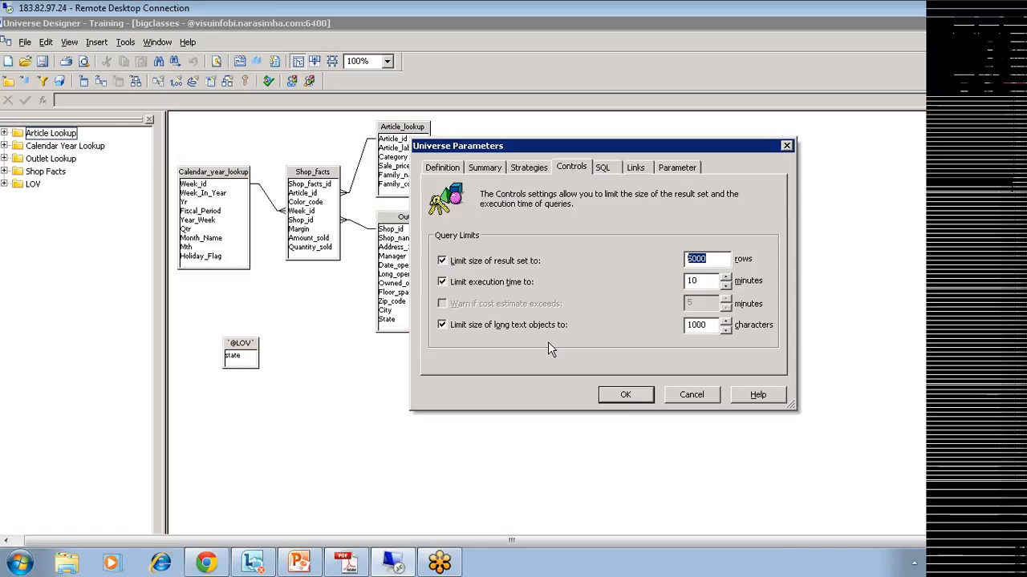
click(442, 261)
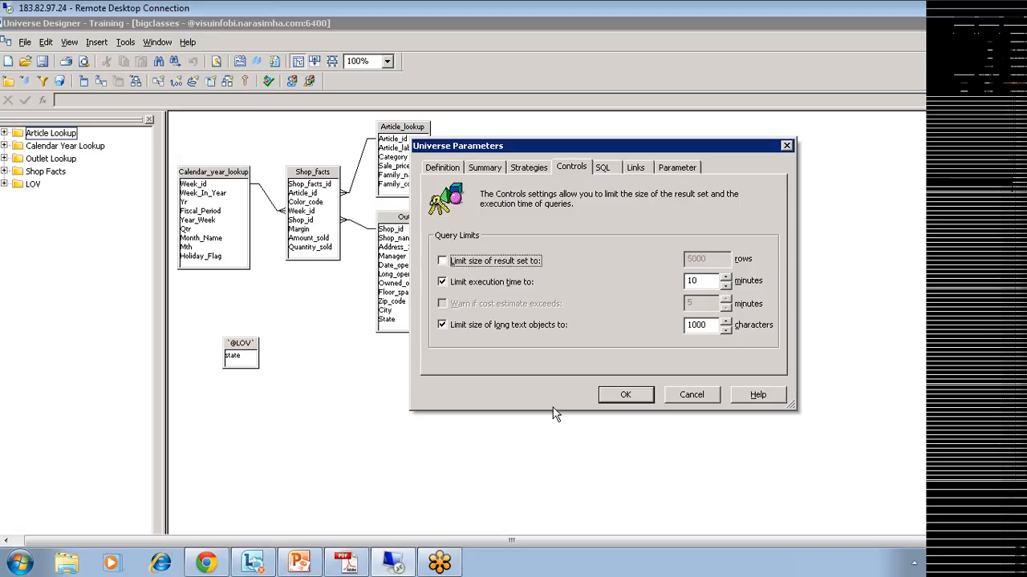
click(625, 396)
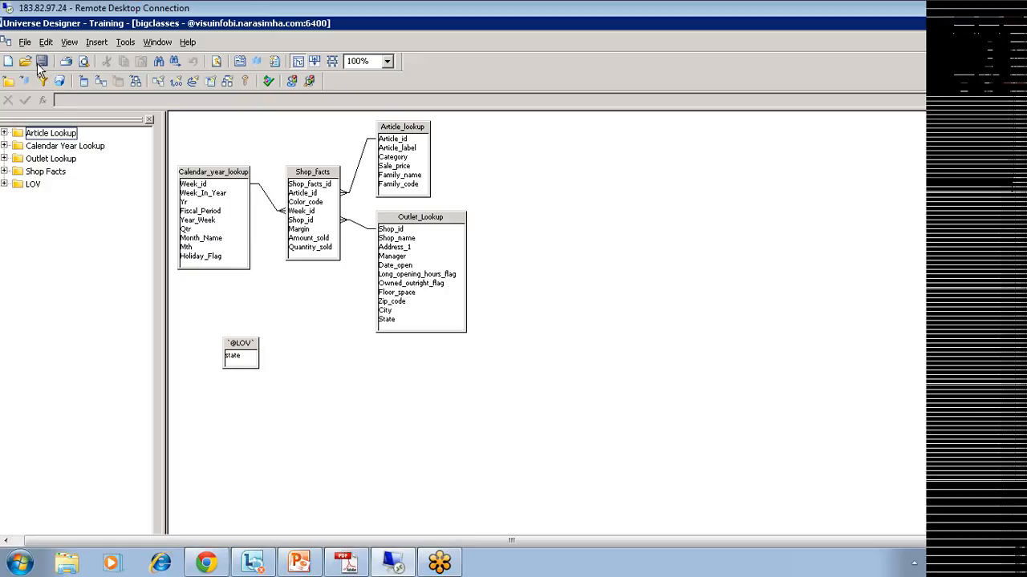
Step: Export the updated Training universe to the repository and confirm the success message
click(25, 41)
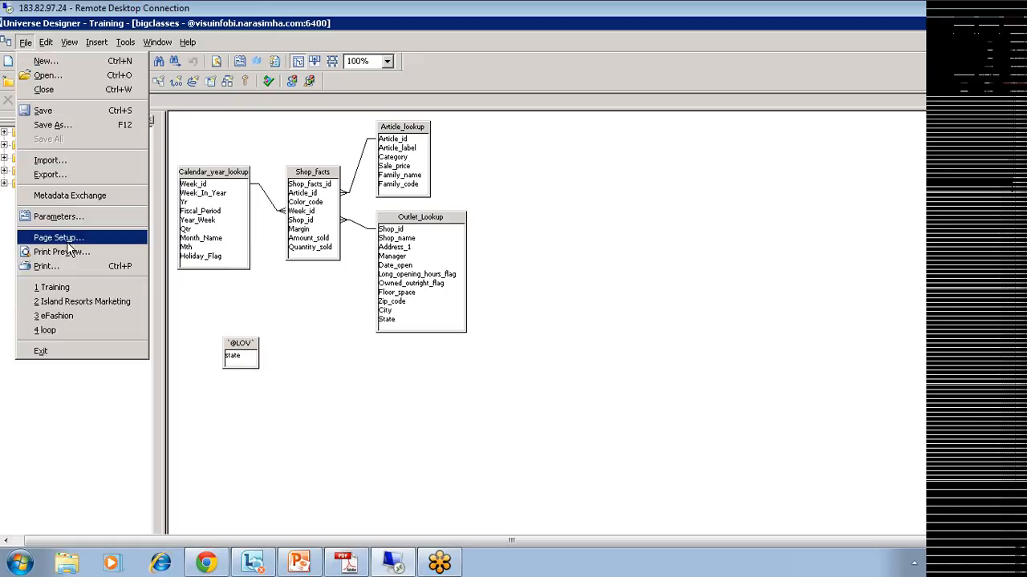
click(67, 175)
click(485, 438)
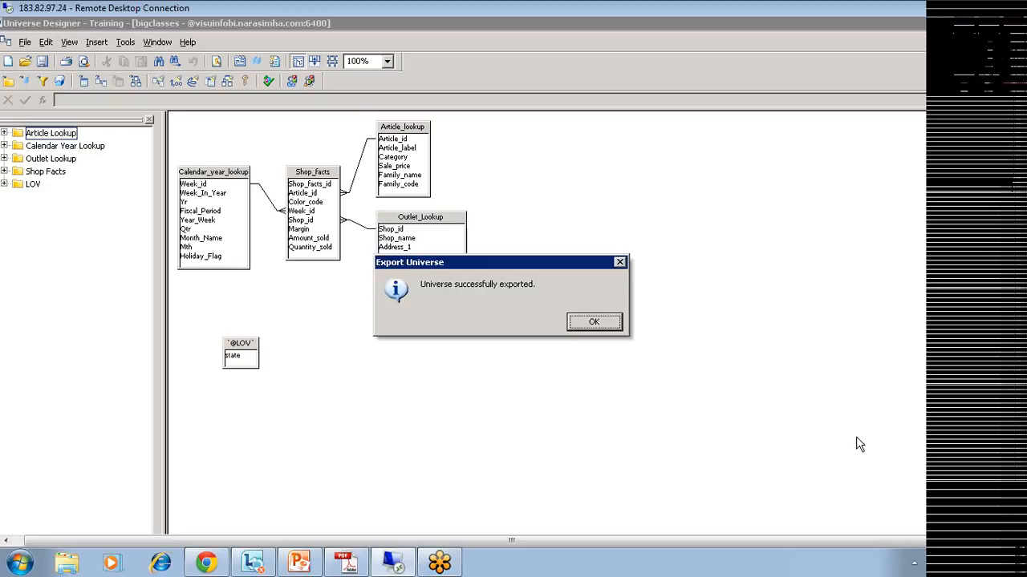
click(590, 323)
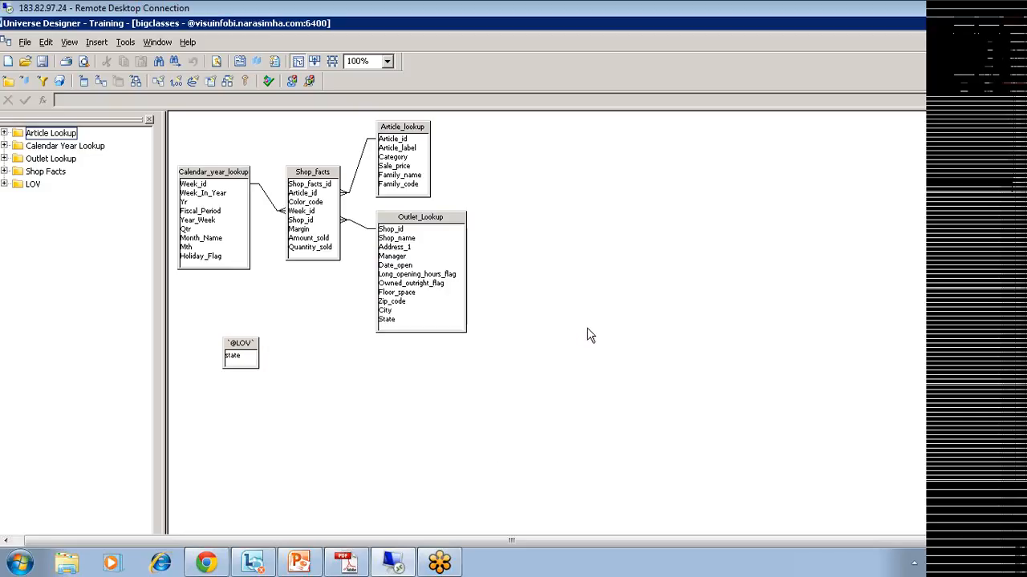
click(1023, 384)
Step: Close the California-only report, leave the page, and reopen row level rest from the Training folder
click(442, 526)
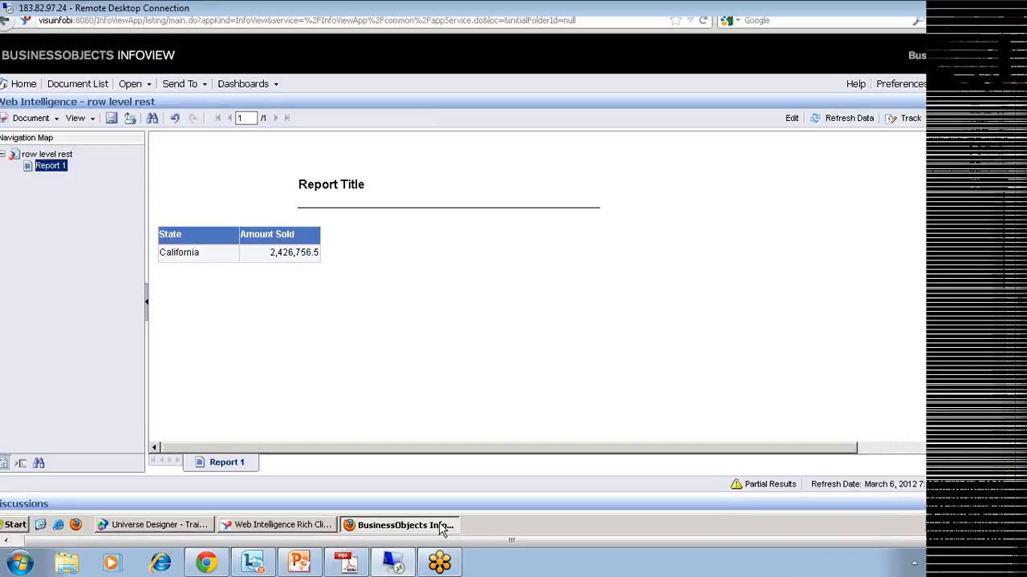
click(1007, 110)
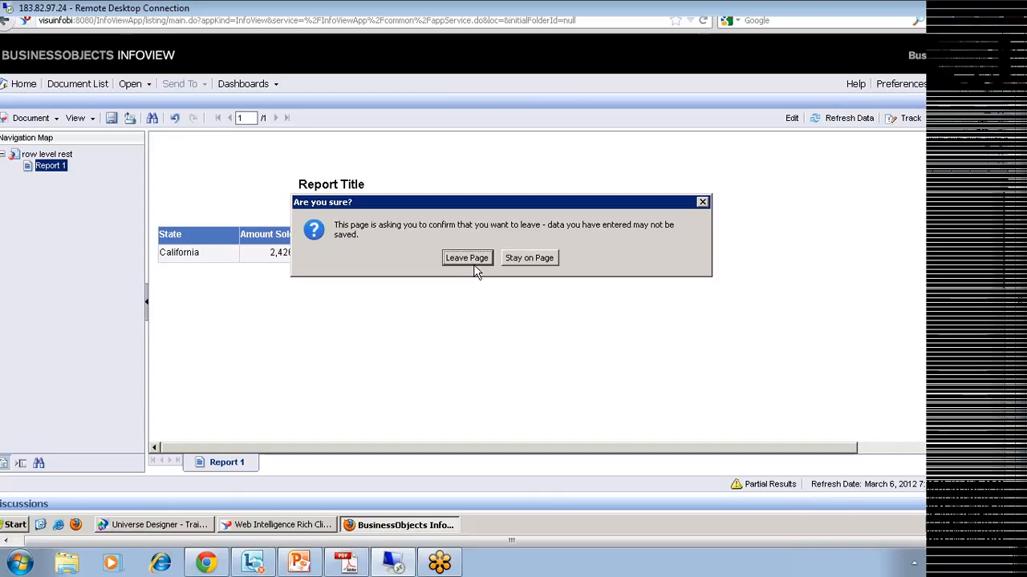
click(476, 260)
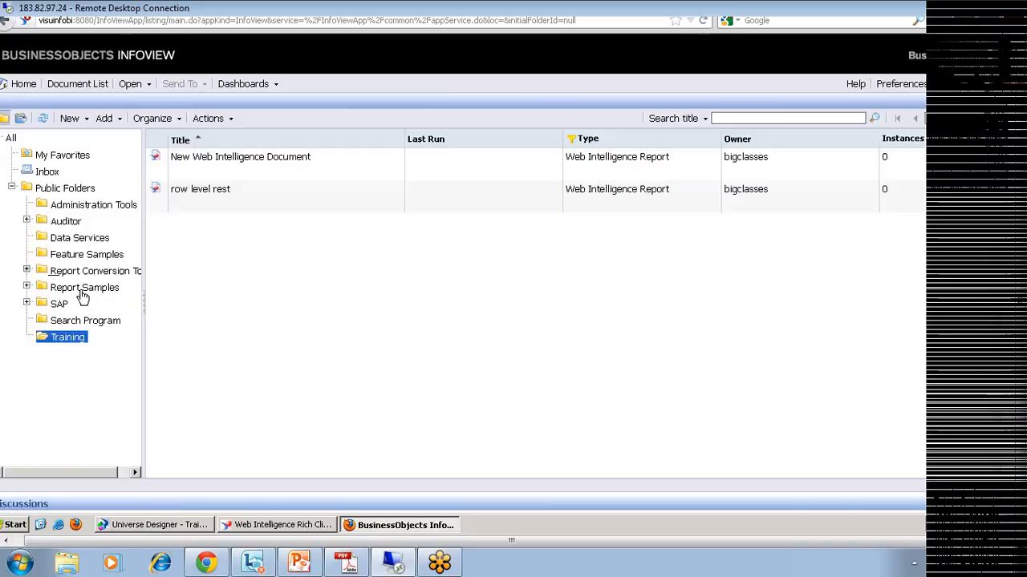
right_click(72, 337)
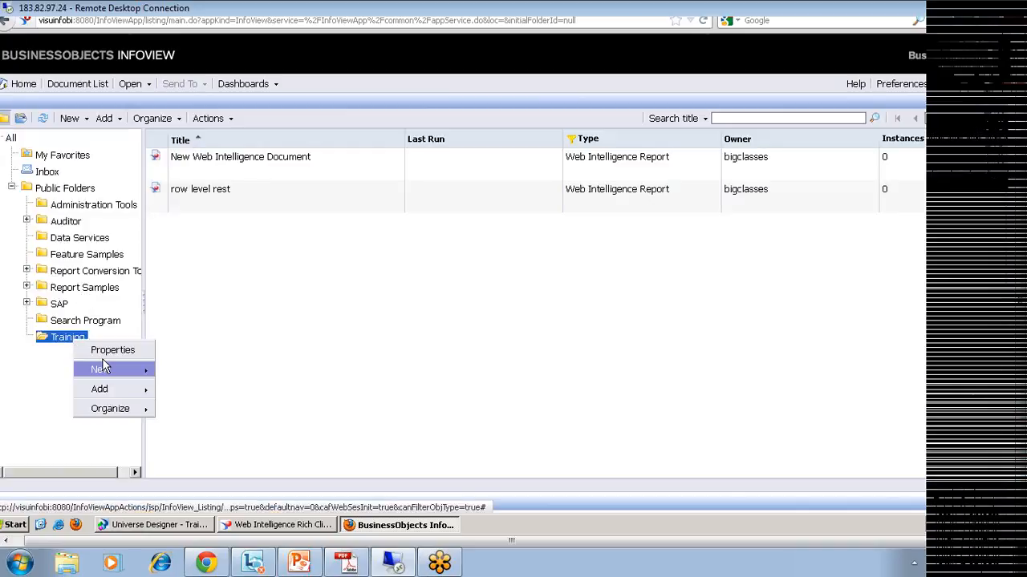
click(80, 321)
click(67, 339)
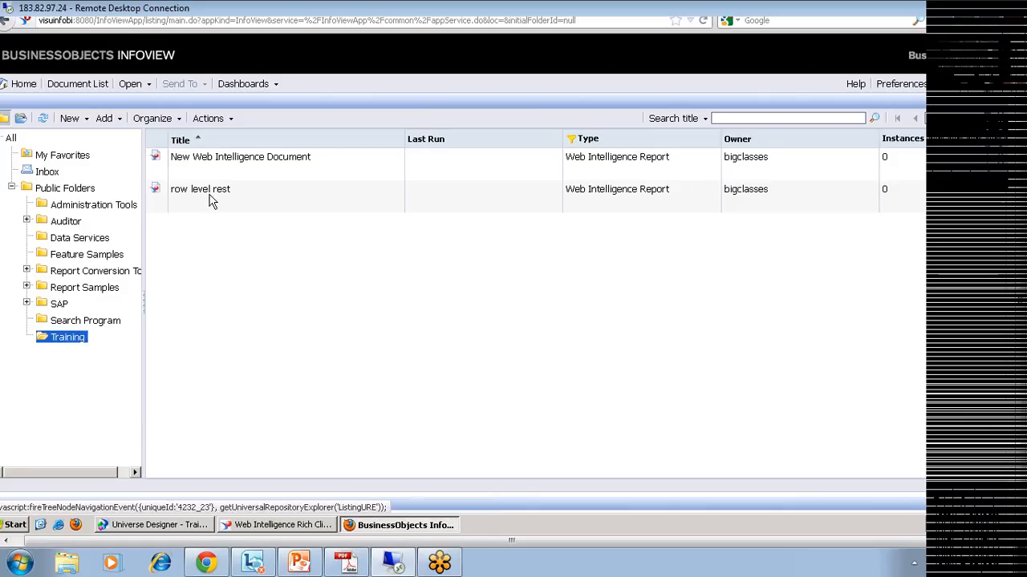
double_click(208, 195)
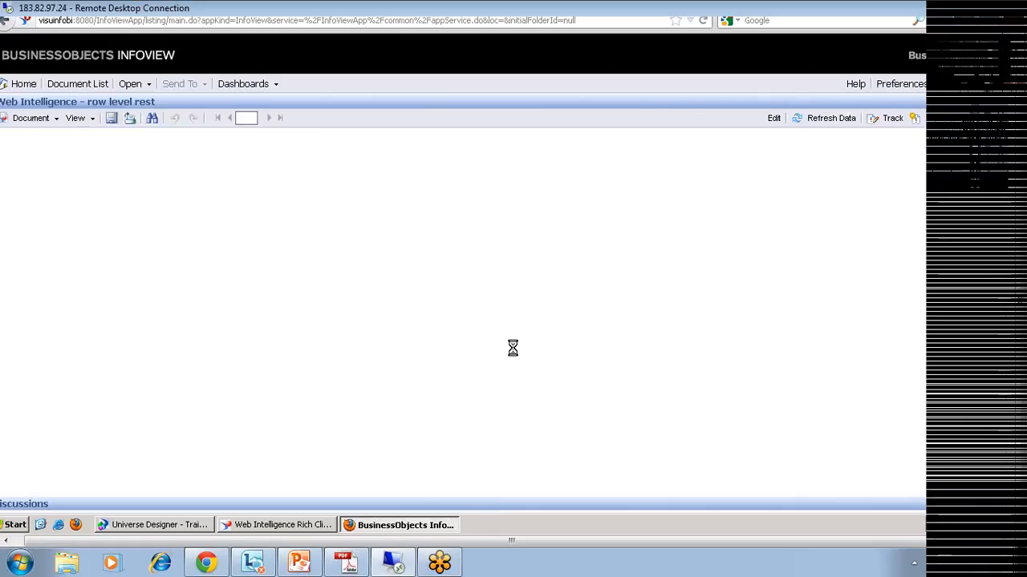
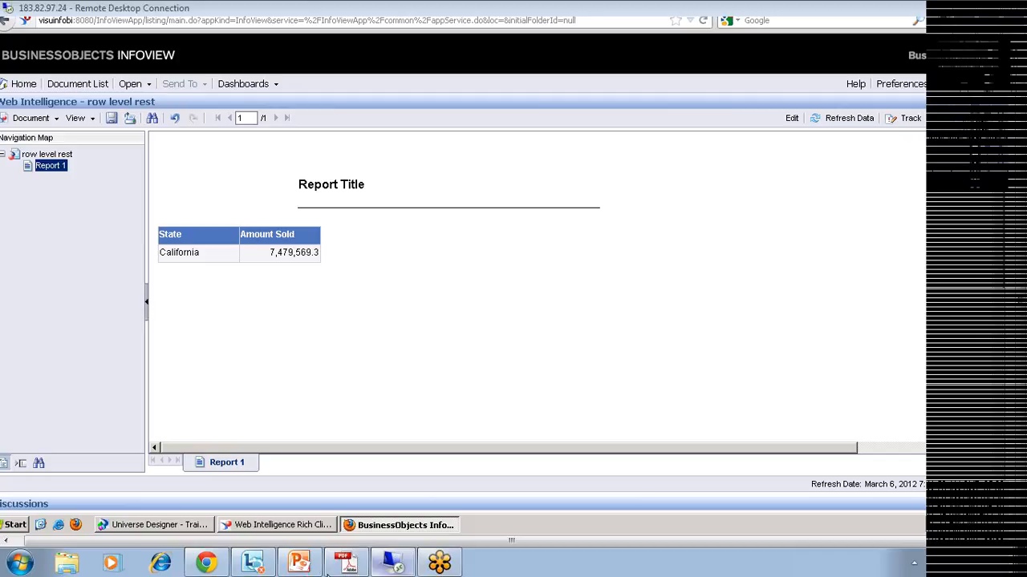
Step: Switch from the California-only InfoView report to the Universe Designer window with the universe schema
click(128, 525)
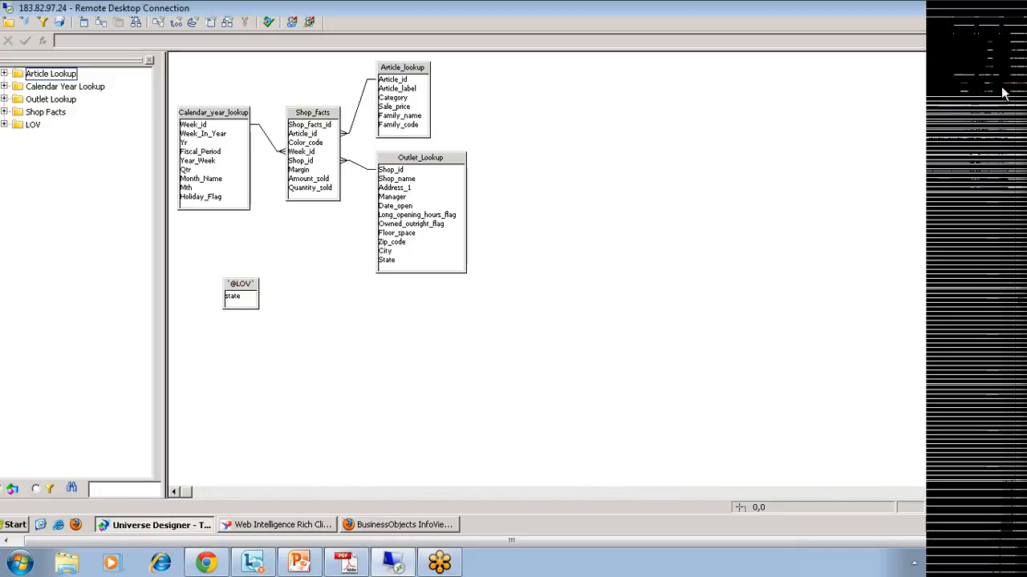
Step: Close the open universe, then import the Training universe from the repository and acknowledge the success message
drag(1022, 102, 1021, 50)
click(1003, 48)
click(10, 43)
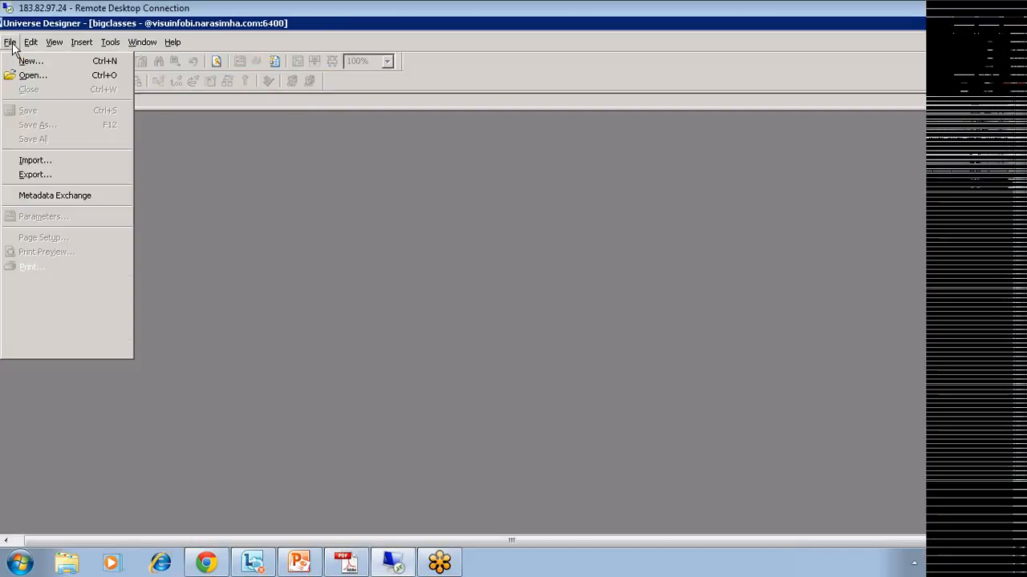
click(31, 162)
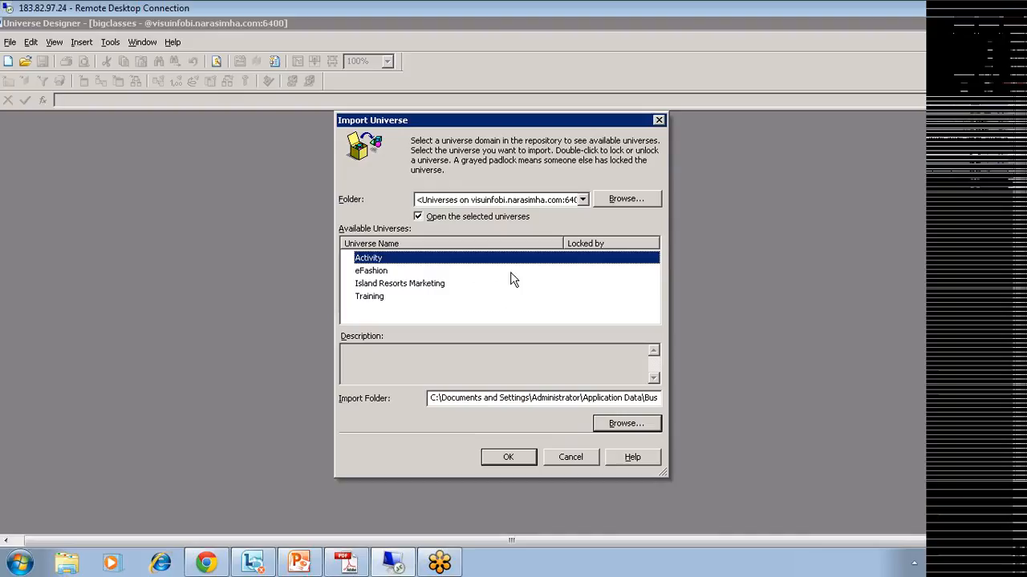
click(384, 296)
click(514, 457)
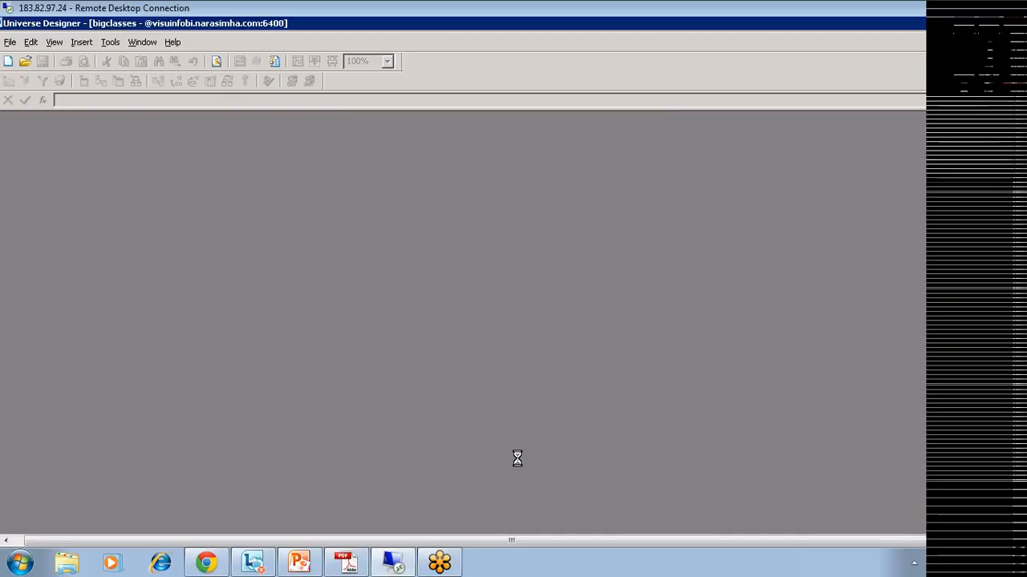
click(589, 328)
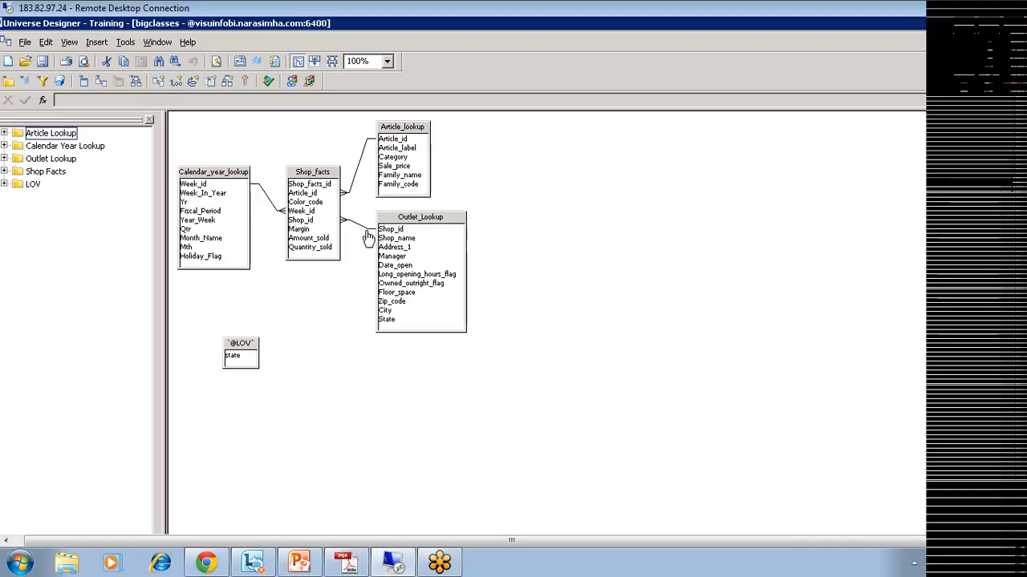
click(25, 41)
click(44, 175)
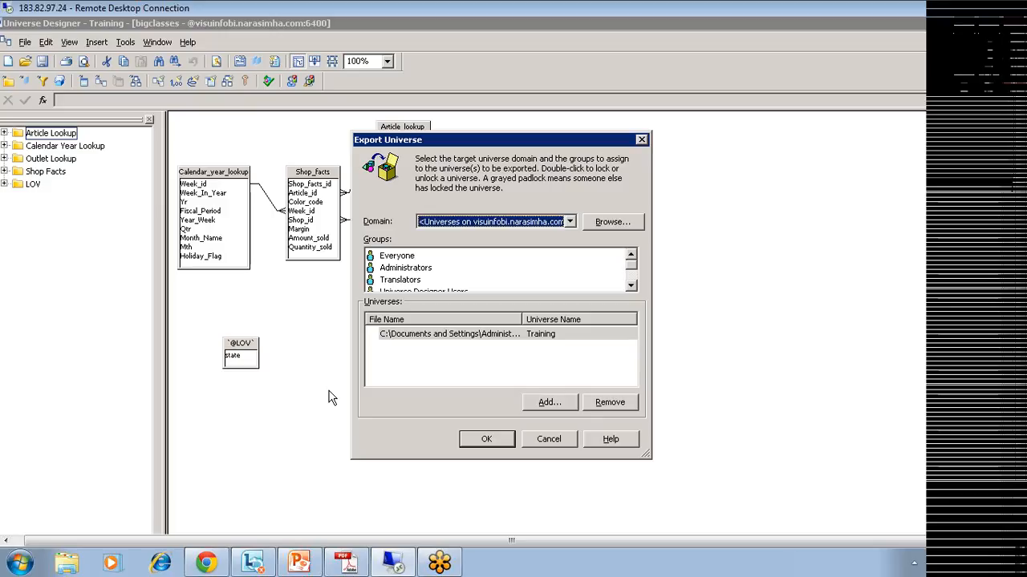
click(561, 444)
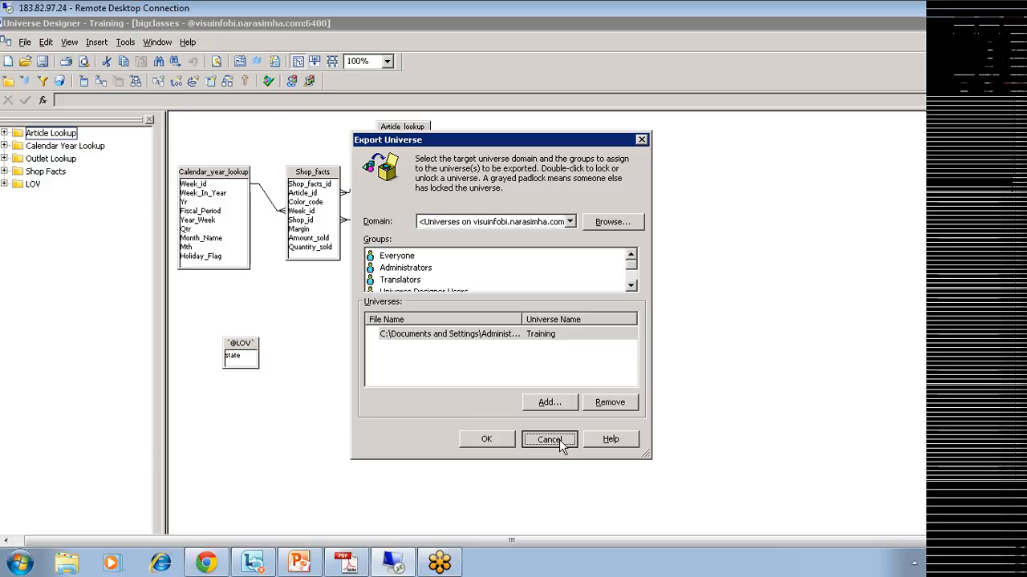
click(560, 444)
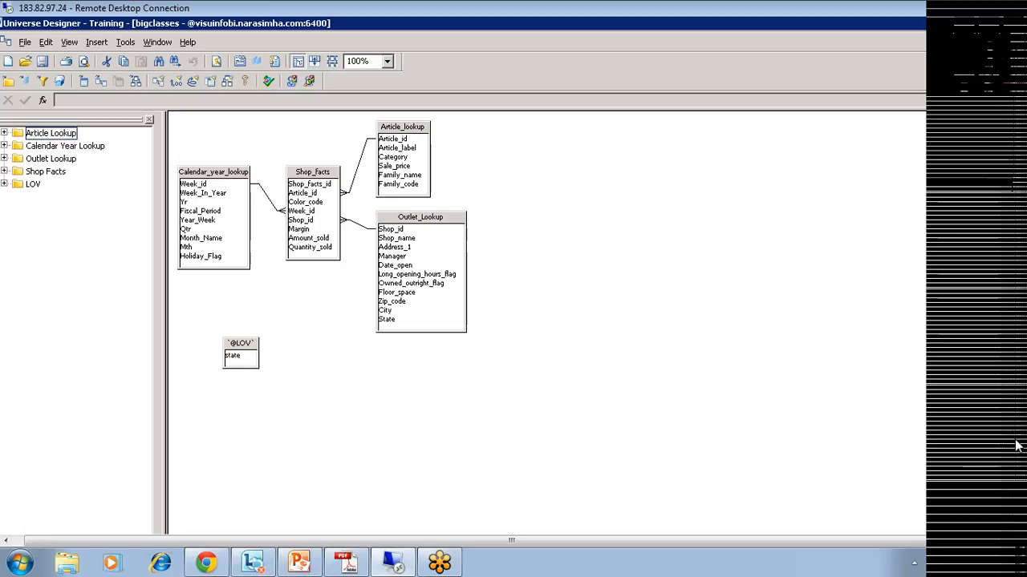
drag(1022, 437, 1023, 491)
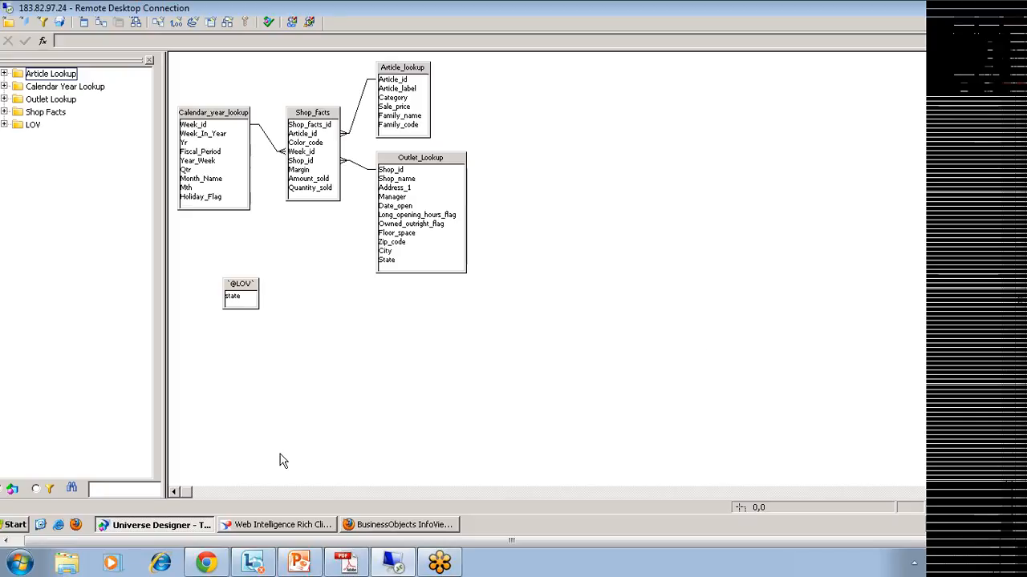
Step: Check the seven-state Amount Sold report in Web Intelligence Rich Client, then return to InfoView
click(283, 526)
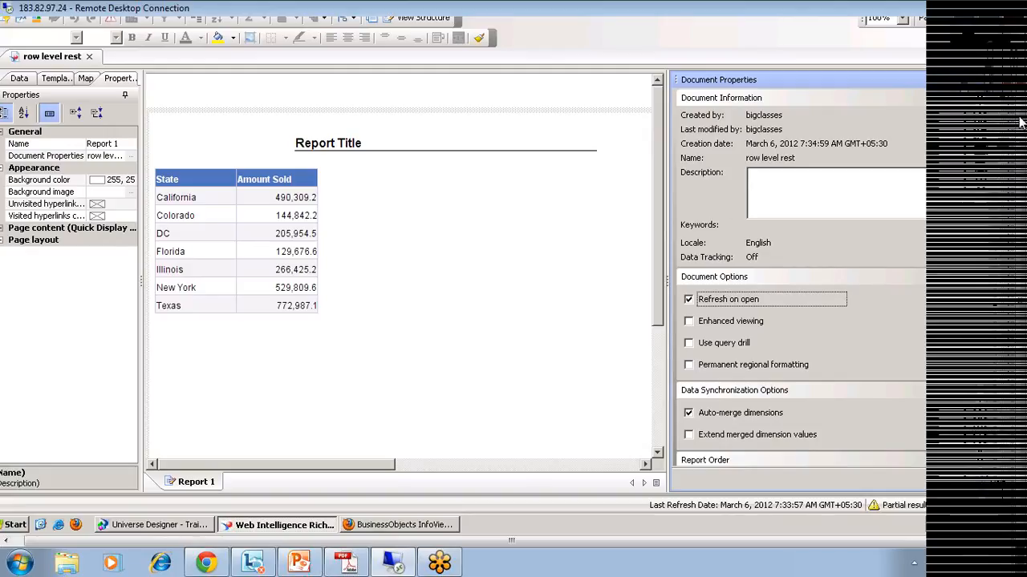
drag(1020, 123, 1020, 70)
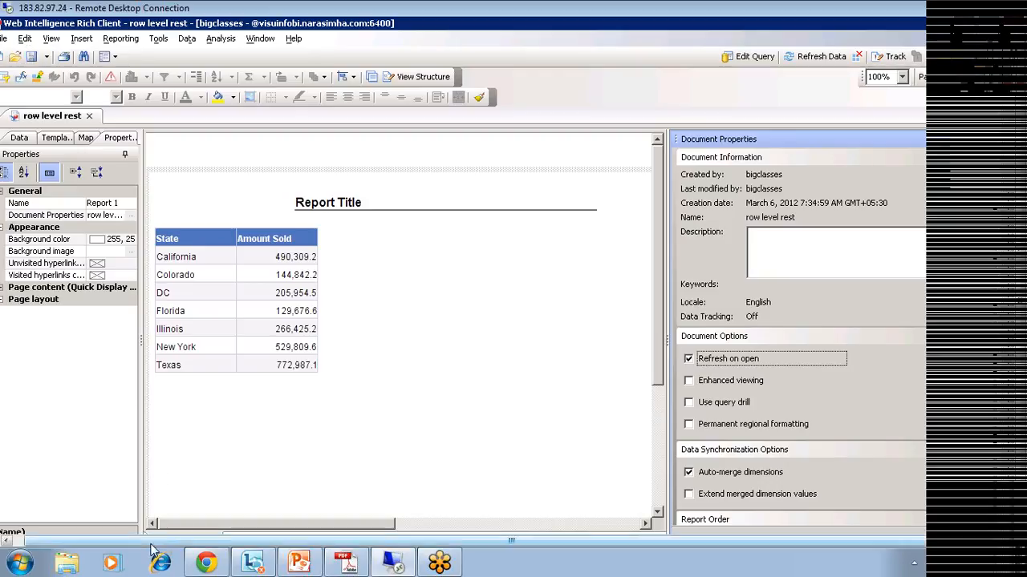
drag(141, 541, 128, 543)
click(12, 38)
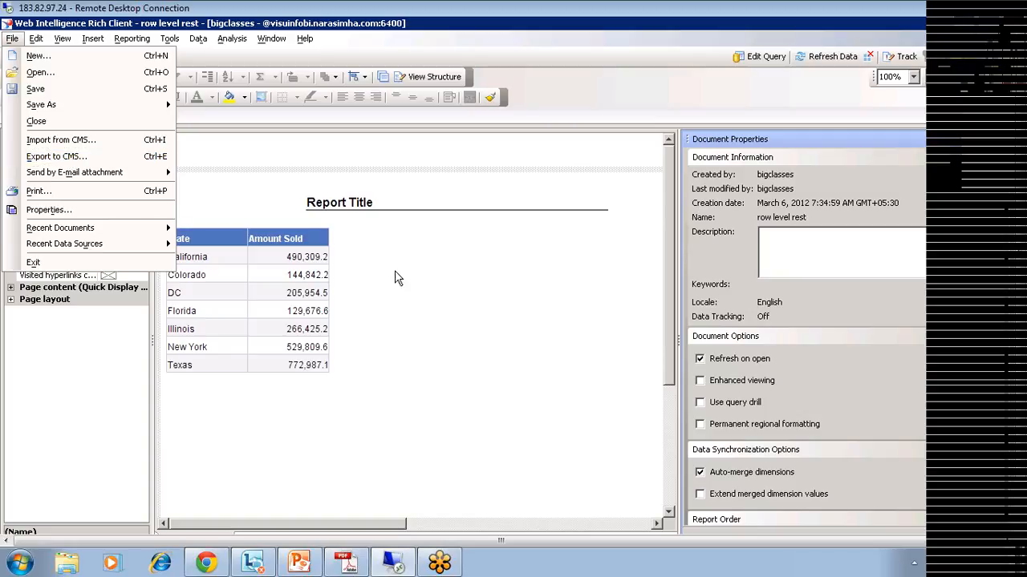
click(456, 305)
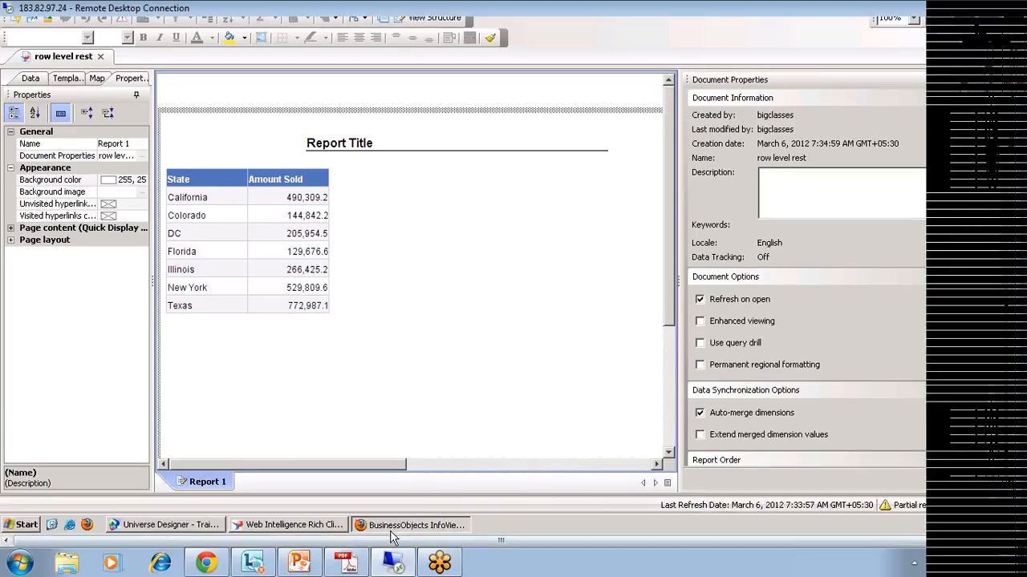
click(392, 533)
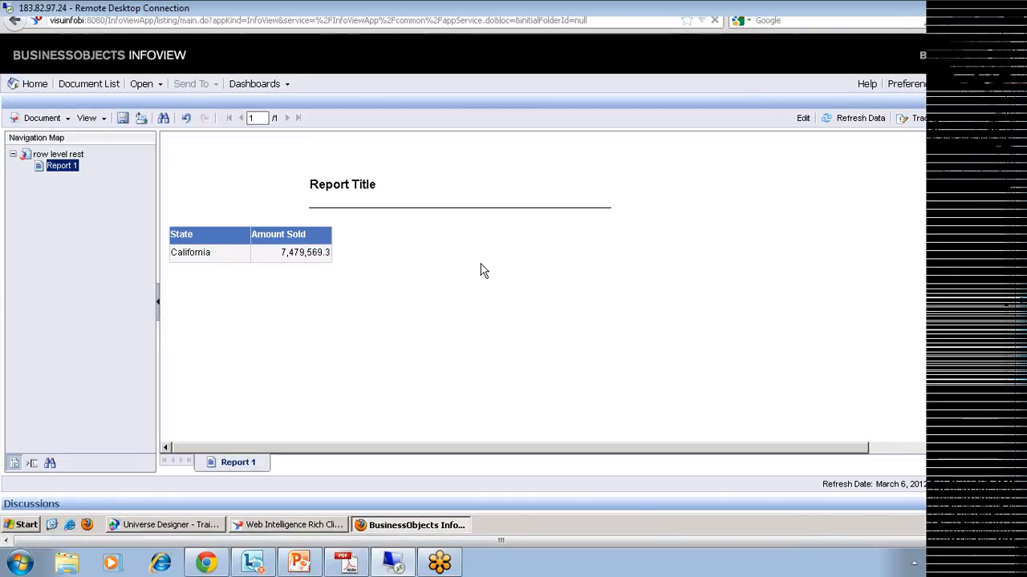
Step: Leave the report for the document list and browse the Feature Samples, Auditor and Data Services folders
key(BackSpace)
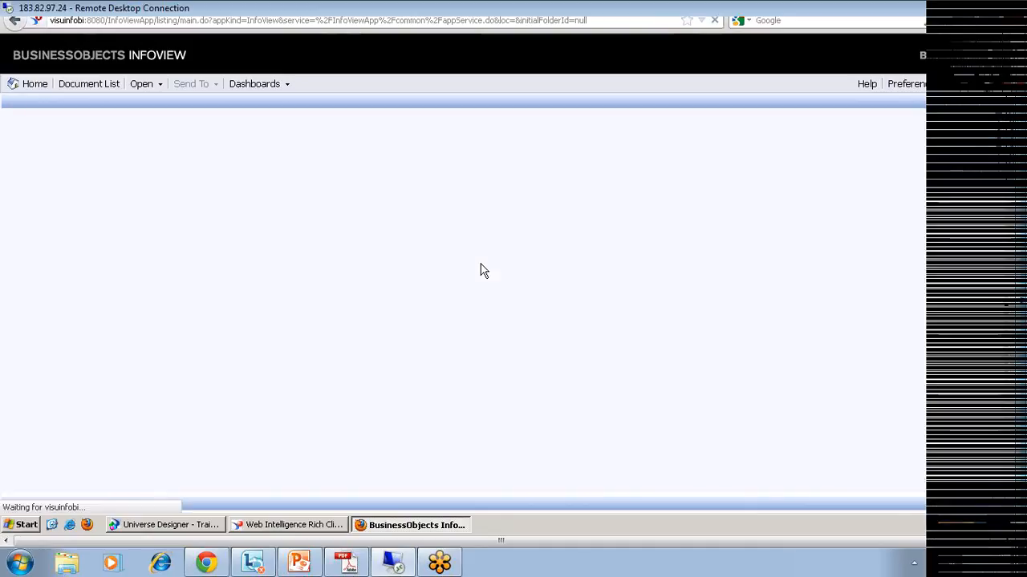
click(96, 255)
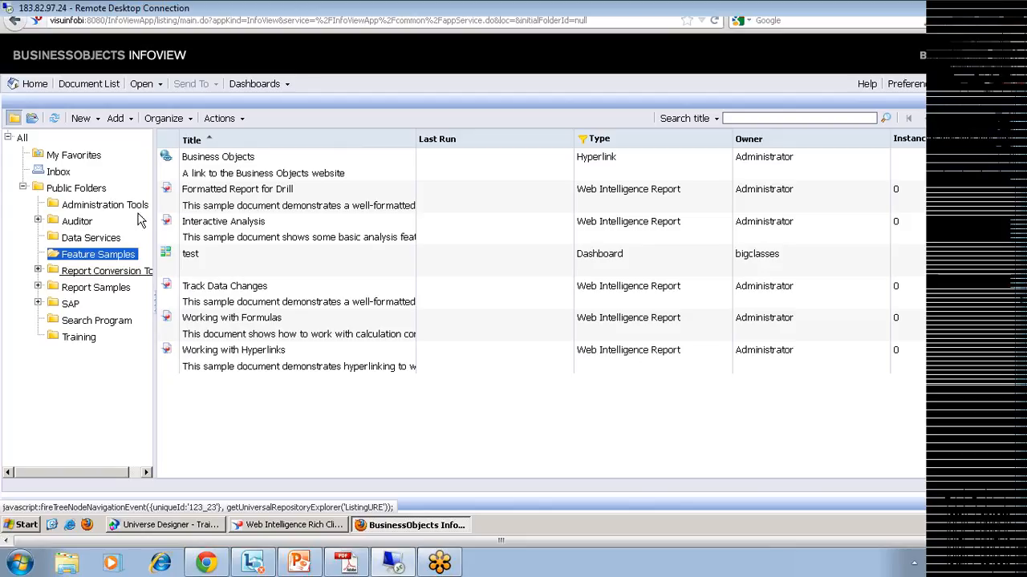
click(79, 222)
click(90, 240)
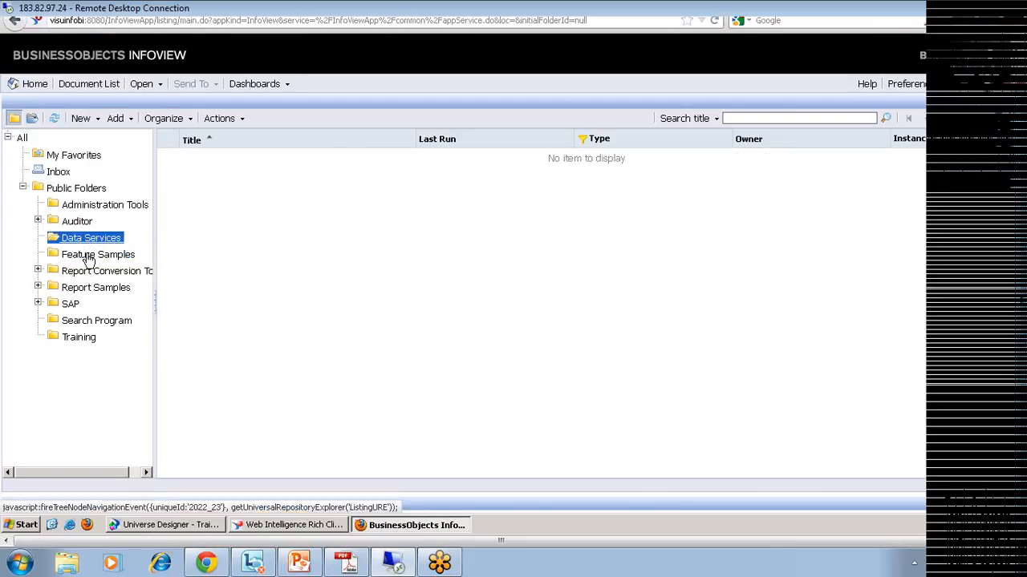
click(94, 255)
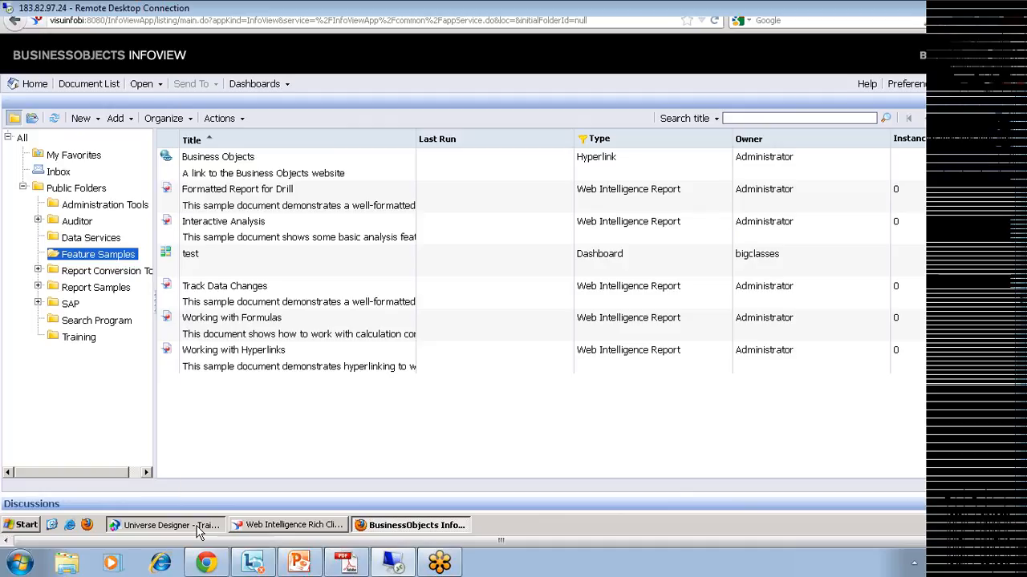
Step: Bring Universe Designer forward and show its File menu over the Training schema
click(168, 525)
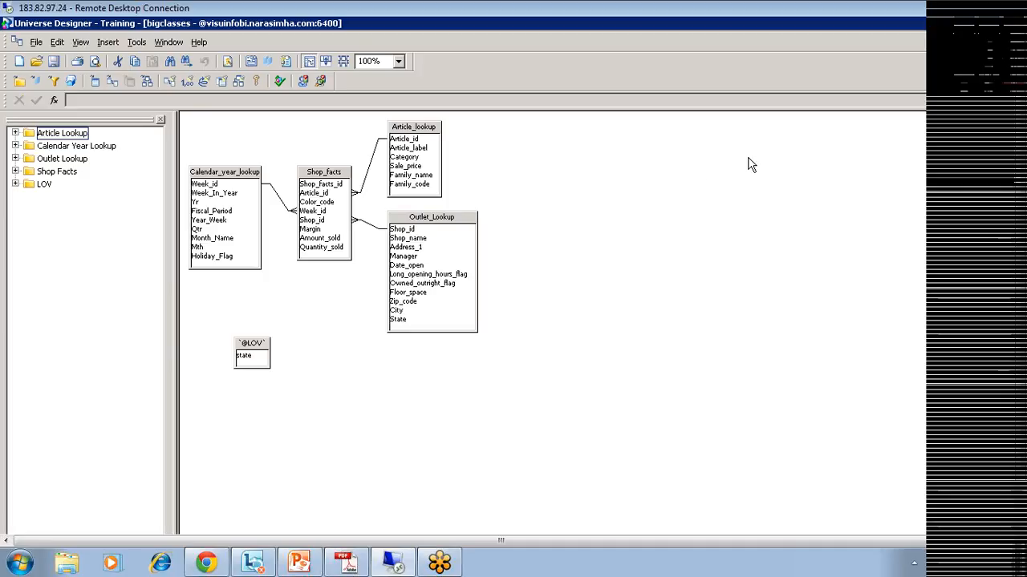
click(34, 42)
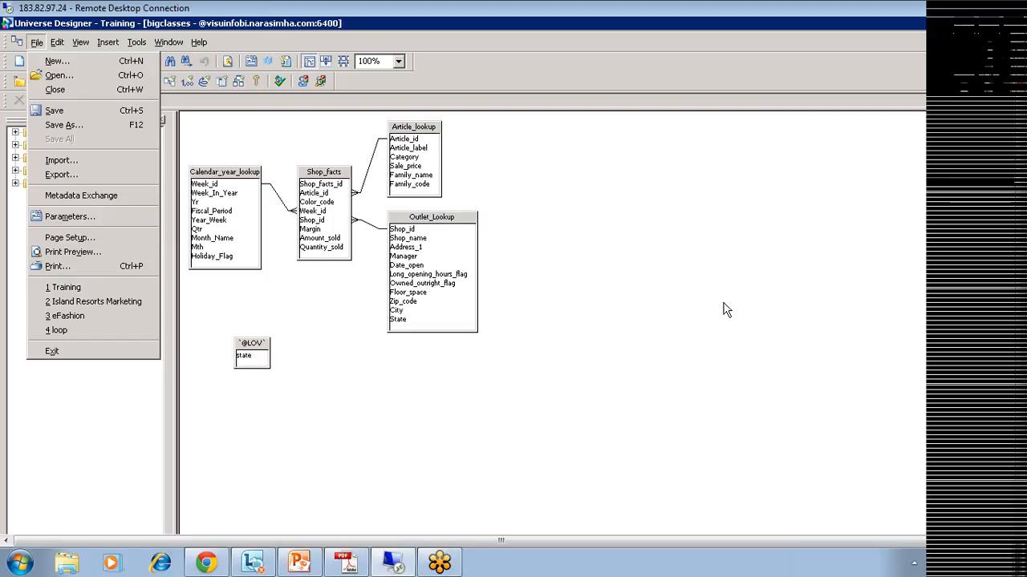
Step: In the Import Universe list, select Training, lock it, then unlock it again
click(634, 226)
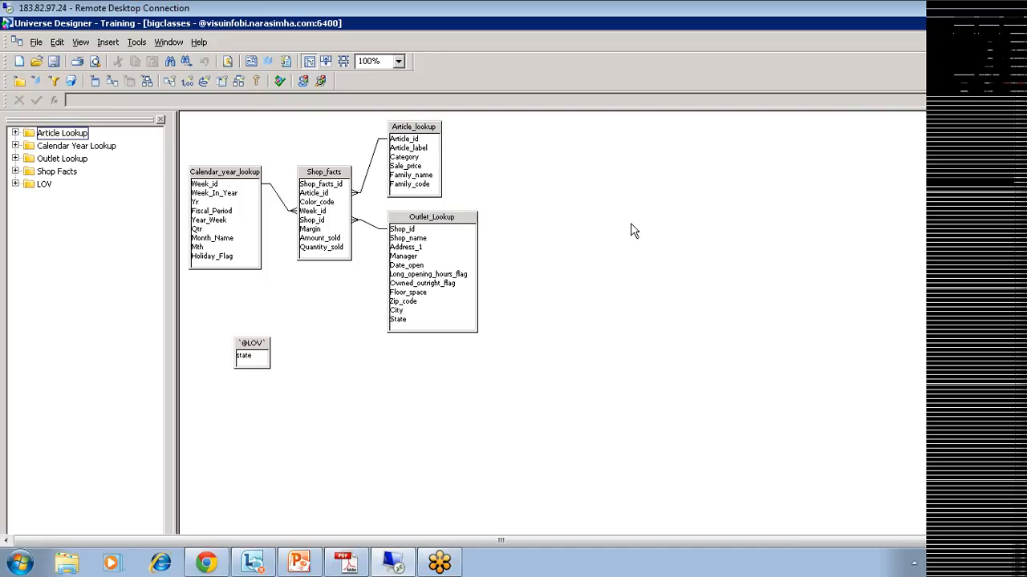
click(36, 43)
click(64, 162)
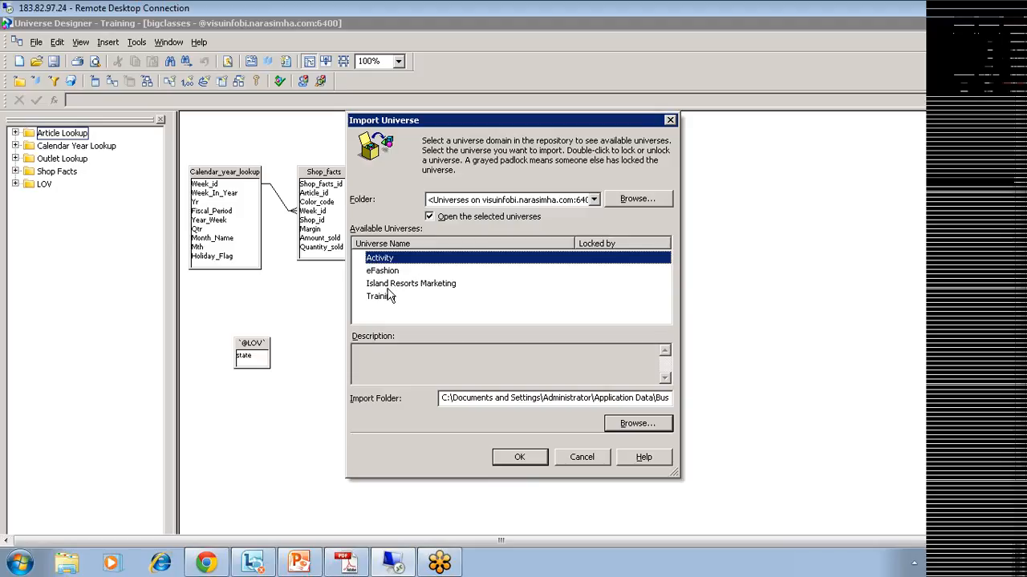
click(385, 297)
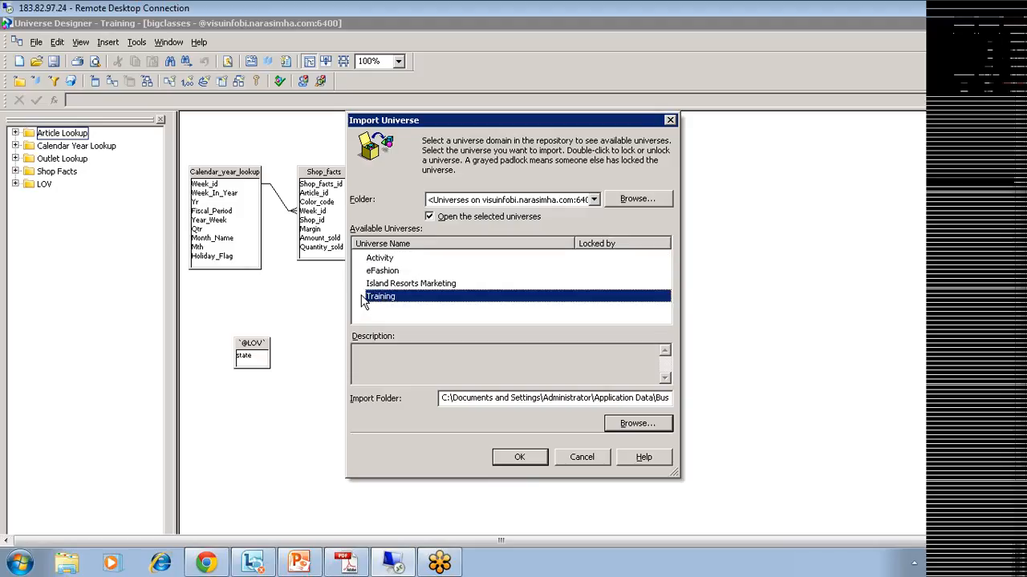
double_click(366, 298)
double_click(357, 298)
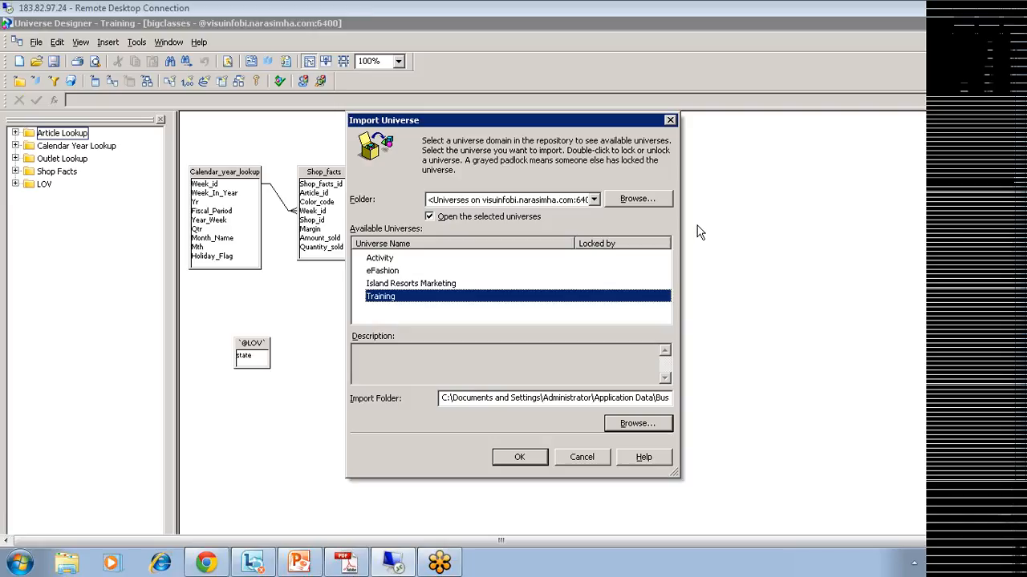
click(671, 123)
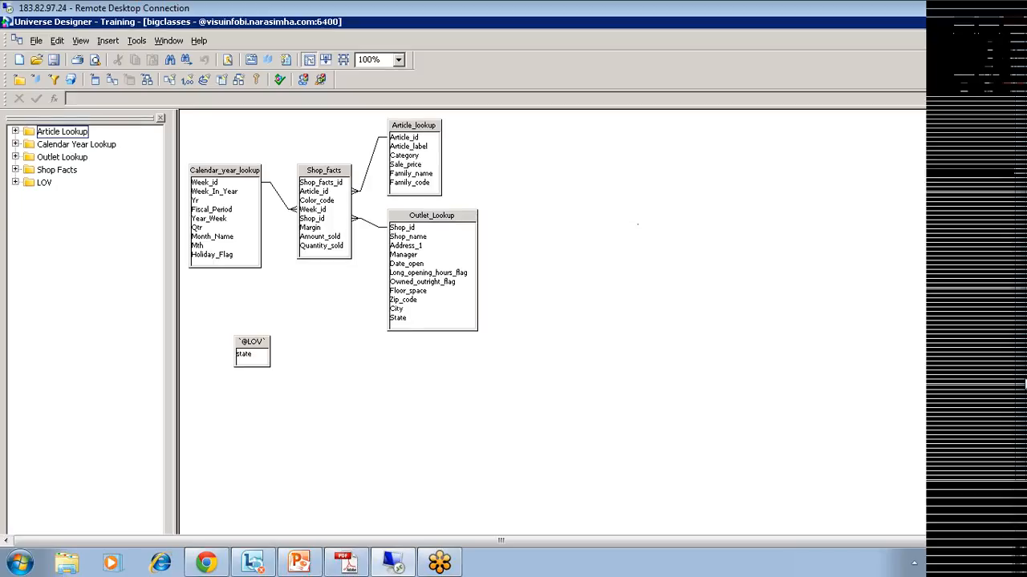
Step: Scroll the Training schema to see Shop_facts joined to Calendar_year_lookup, Article_lookup and Outlet_Lookup
drag(1024, 384, 1024, 437)
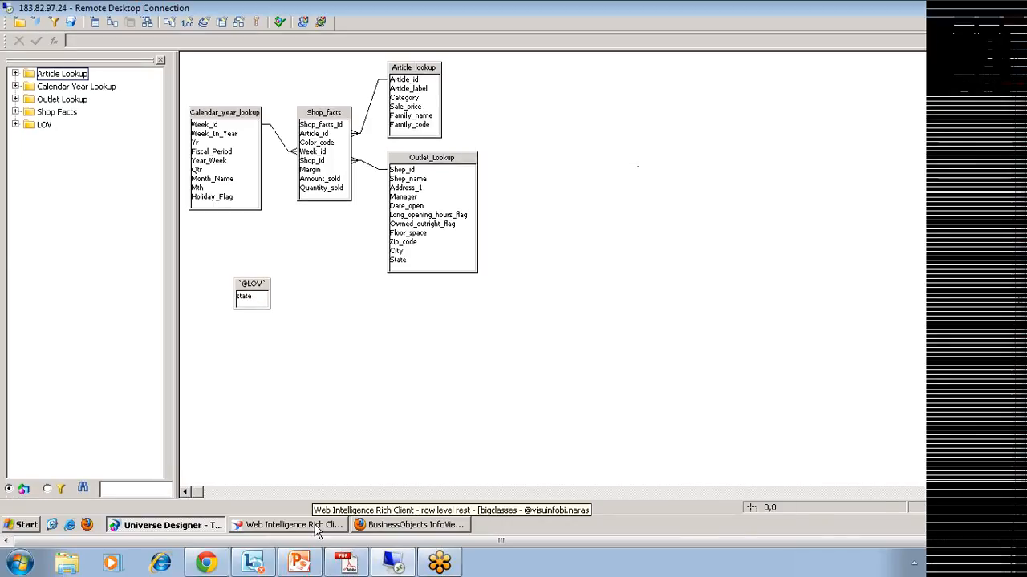
Step: In the row level rest query, add Article Id from Shop Facts to the result objects
click(315, 527)
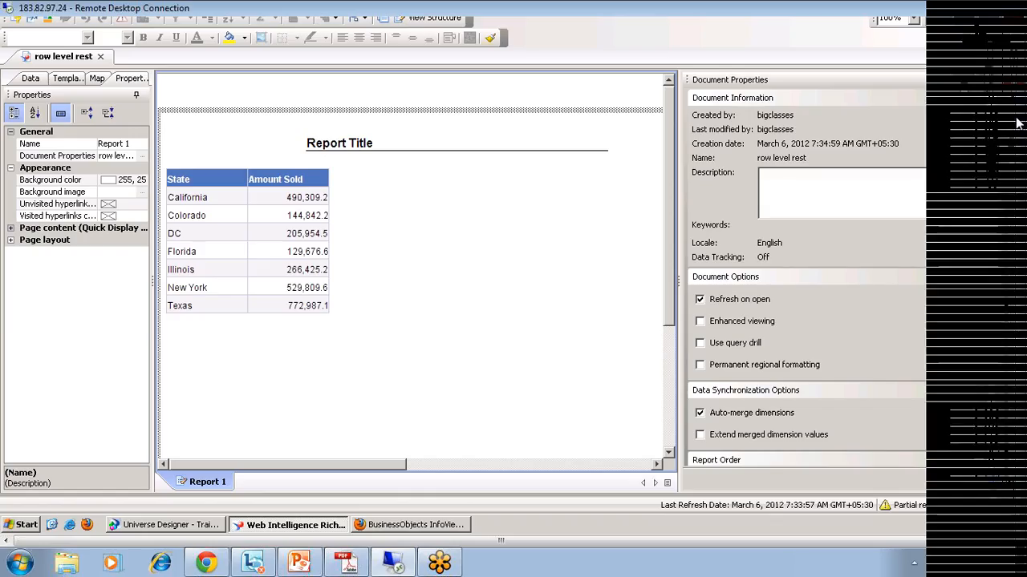
click(1017, 119)
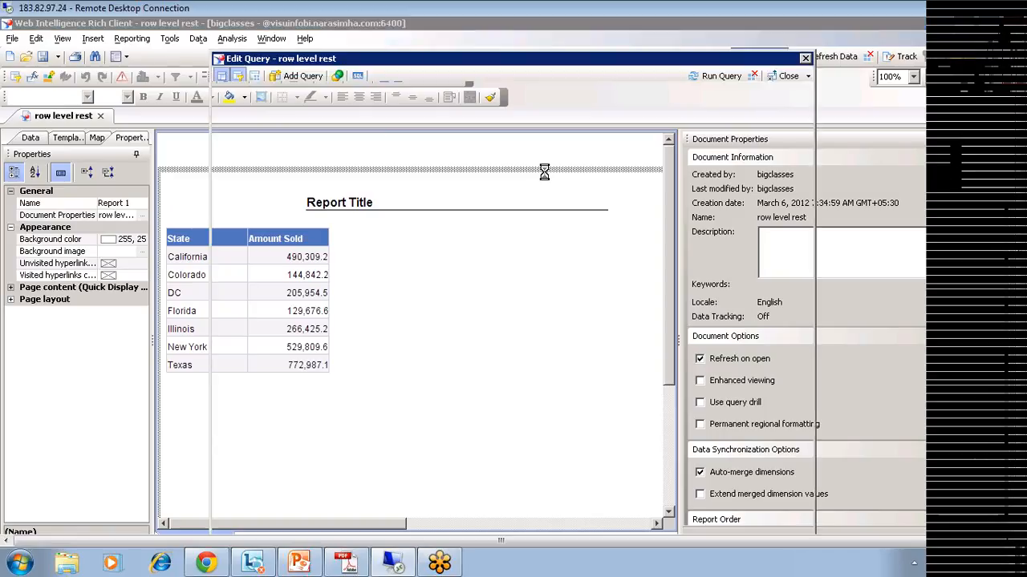
click(240, 146)
drag(290, 195, 513, 209)
drag(295, 207, 522, 224)
click(240, 266)
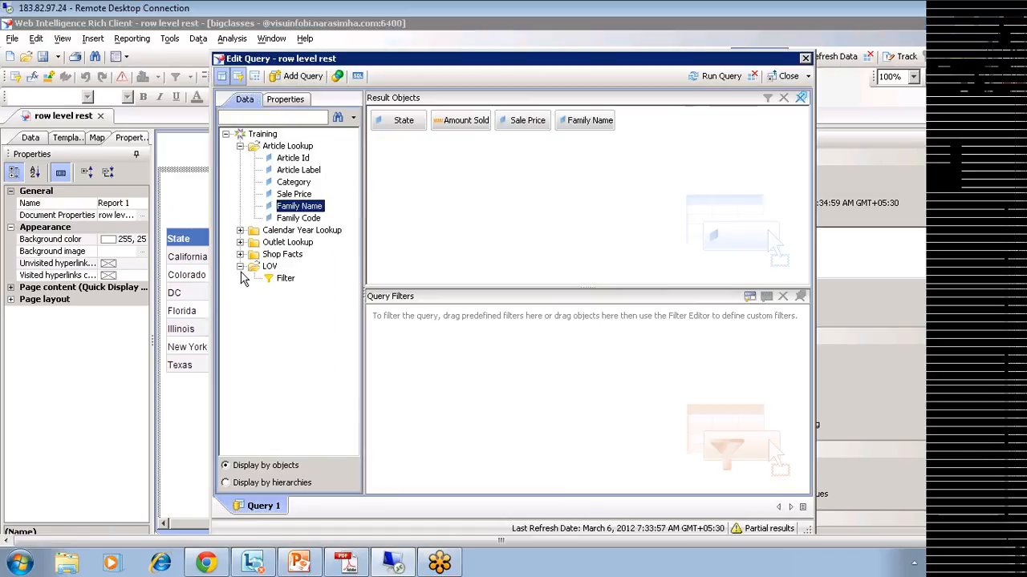
click(240, 254)
drag(293, 277, 557, 239)
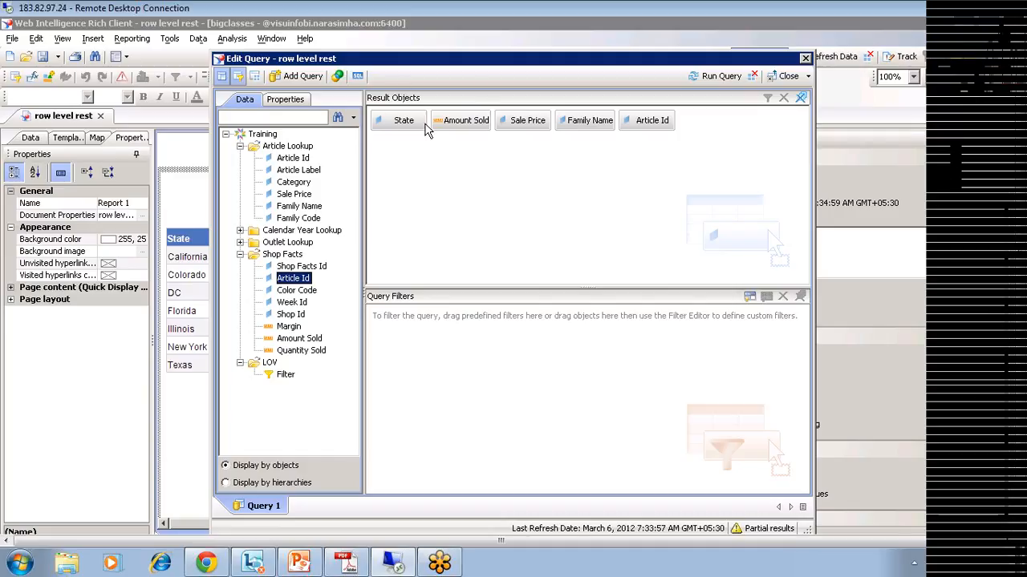
click(357, 77)
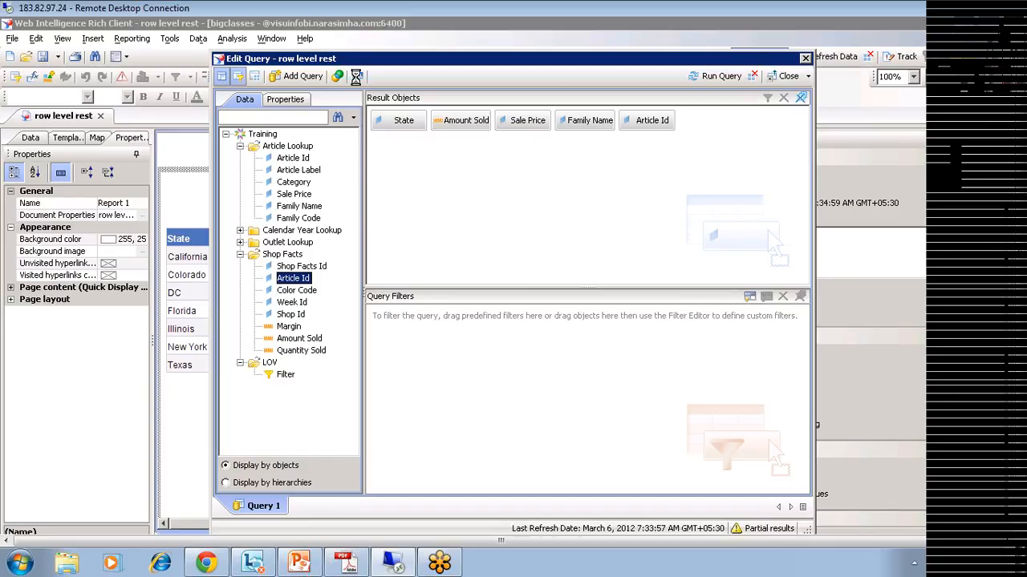
Step: Switch the query SQL to custom, then restore the generated SQL and close the SQL viewer
click(323, 166)
key(ctrl+a)
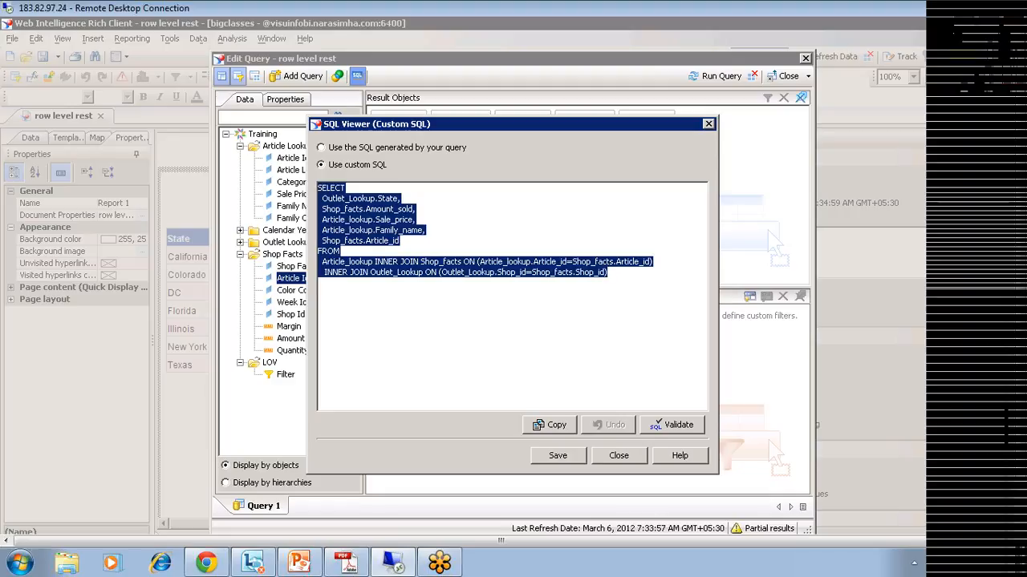
click(321, 149)
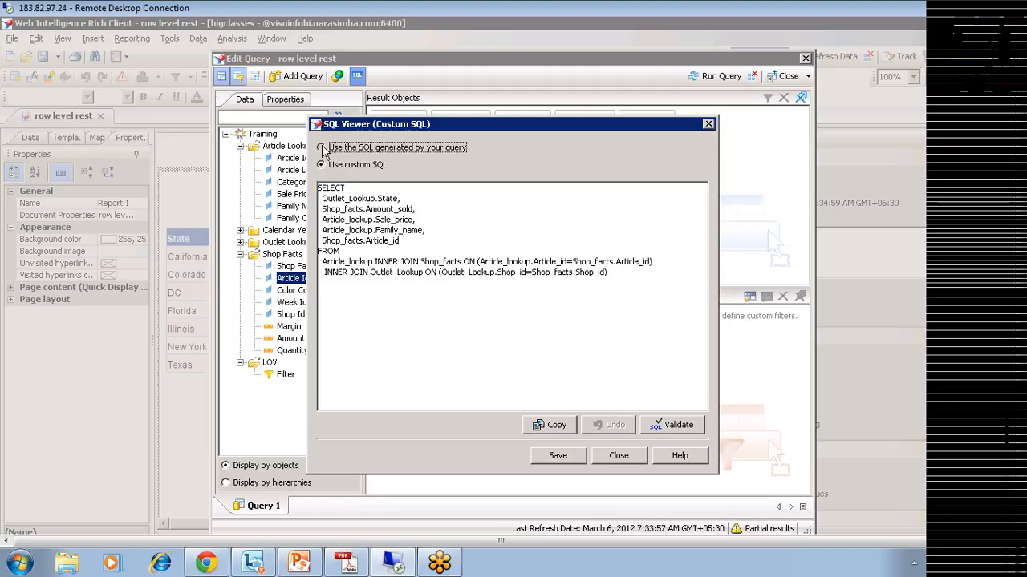
click(583, 325)
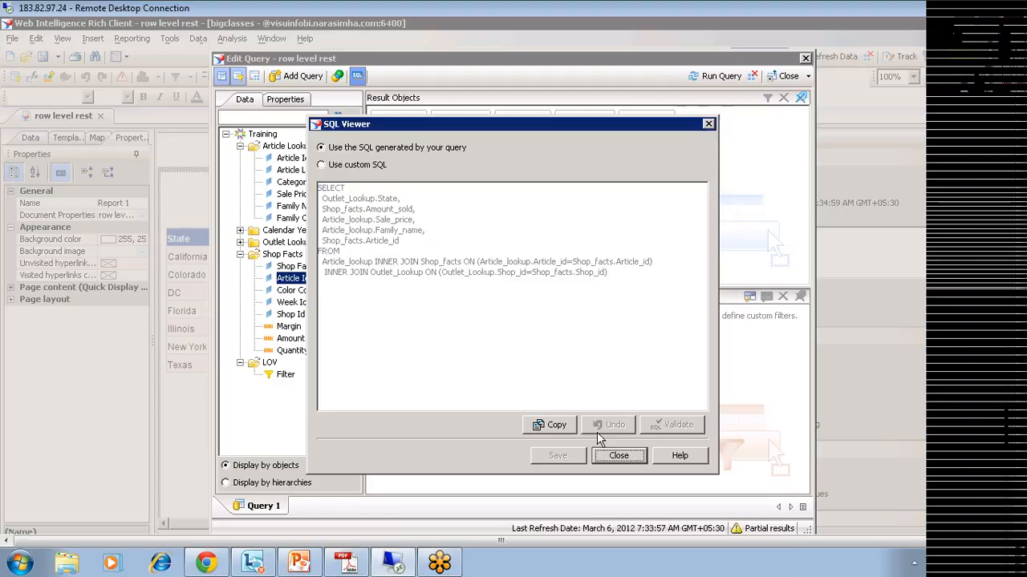
click(618, 454)
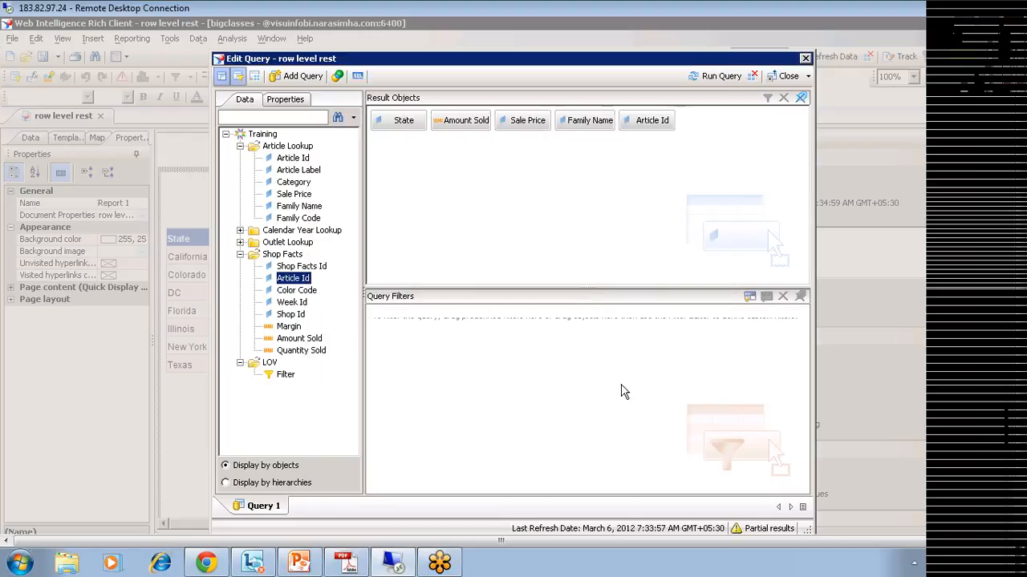
Step: Close the query panel, dismissing the first unsaved-changes prompt and closing it again
click(786, 79)
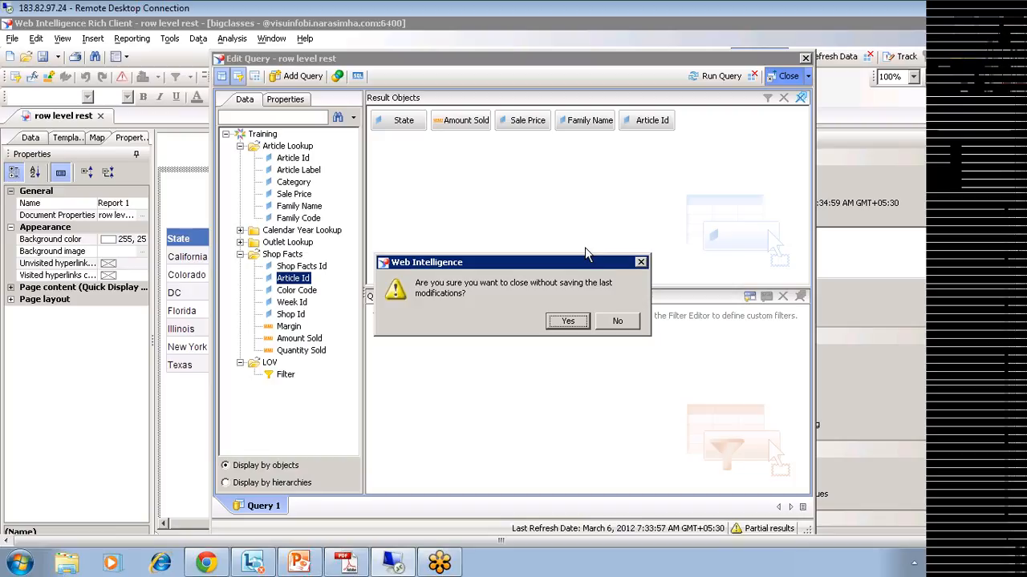
click(641, 263)
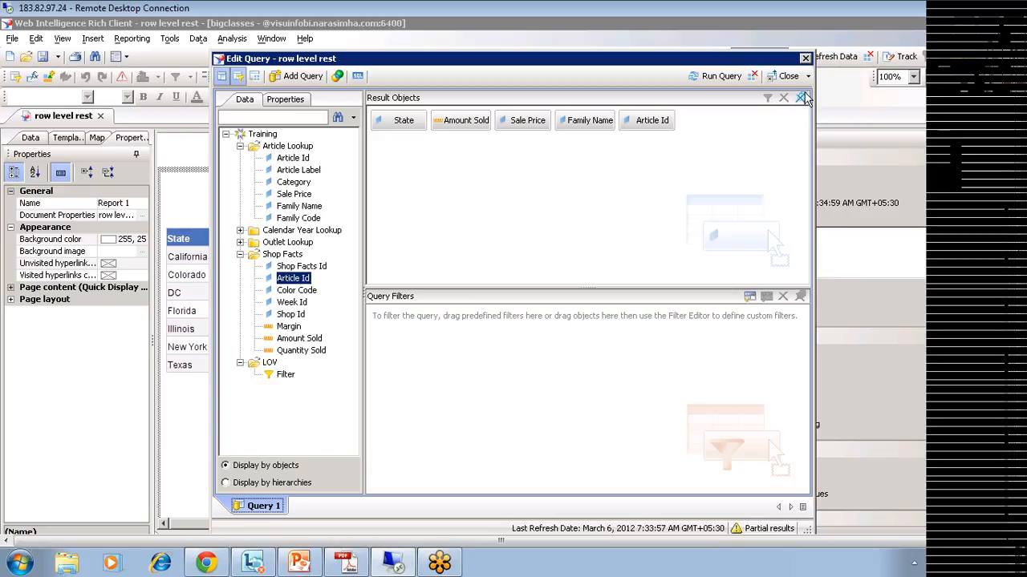
click(776, 78)
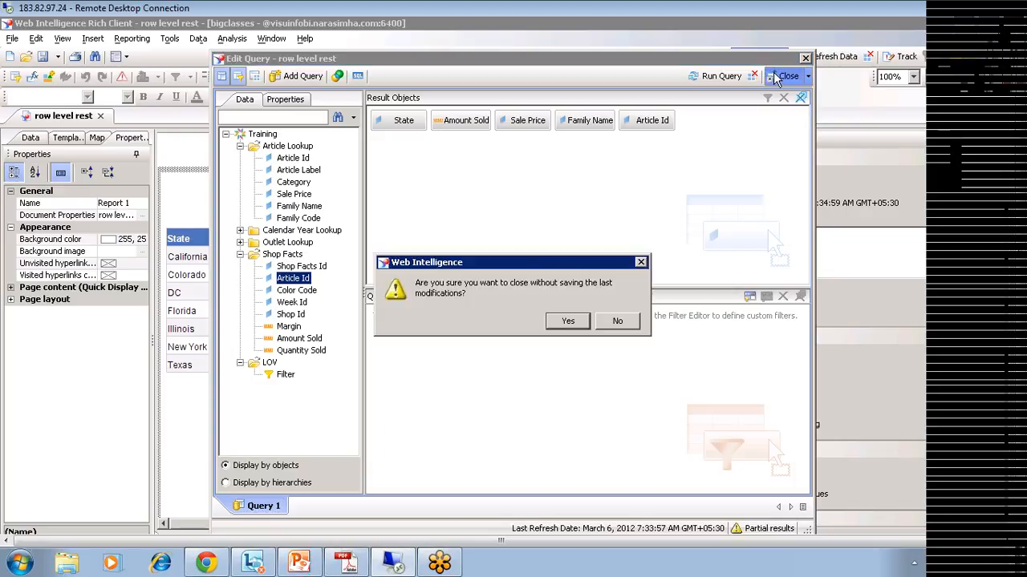
Step: Close the query without saving, returning to the seven-state report, then bring Universe Designer forward
click(566, 323)
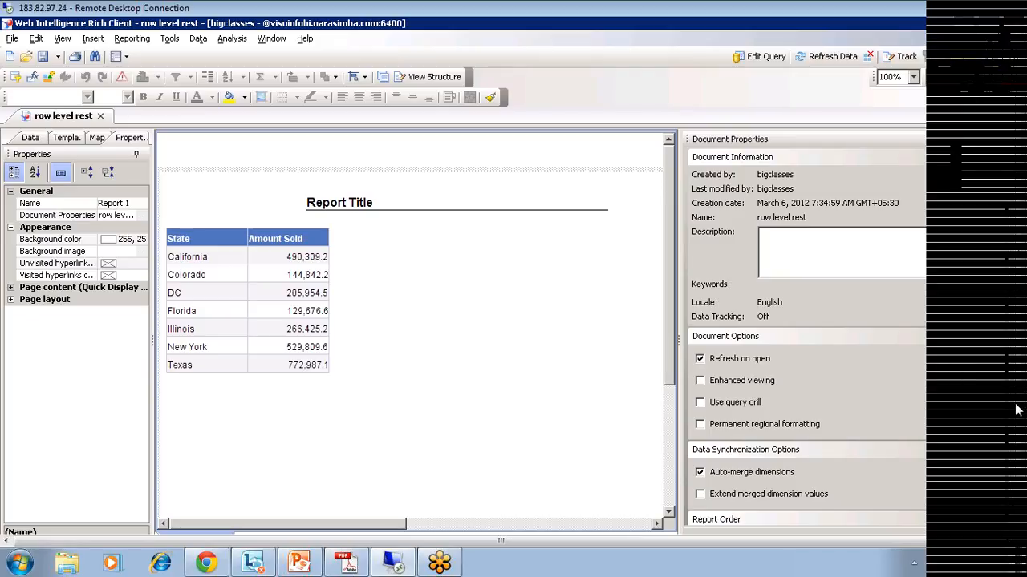
drag(1022, 413, 1022, 467)
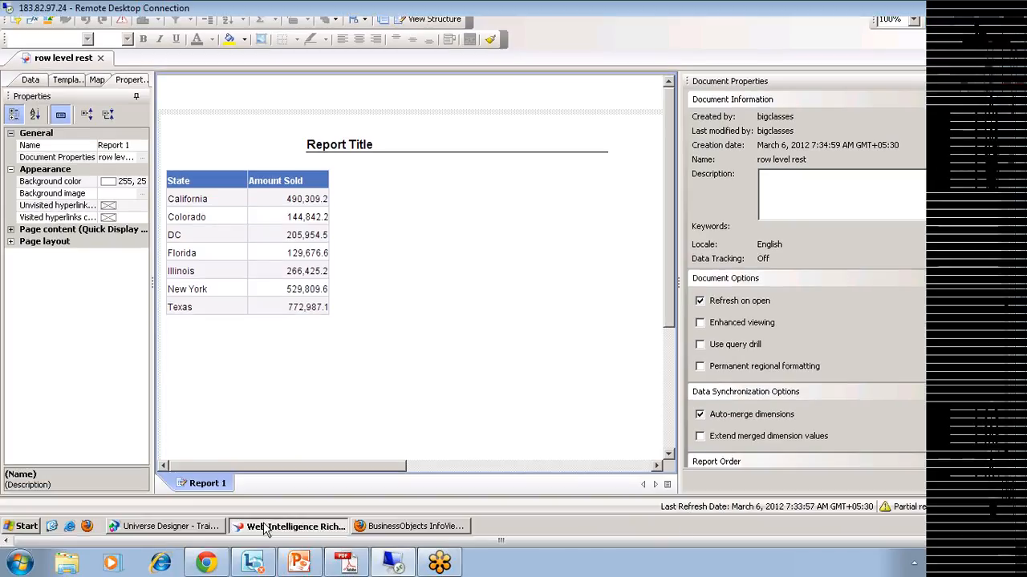
click(169, 526)
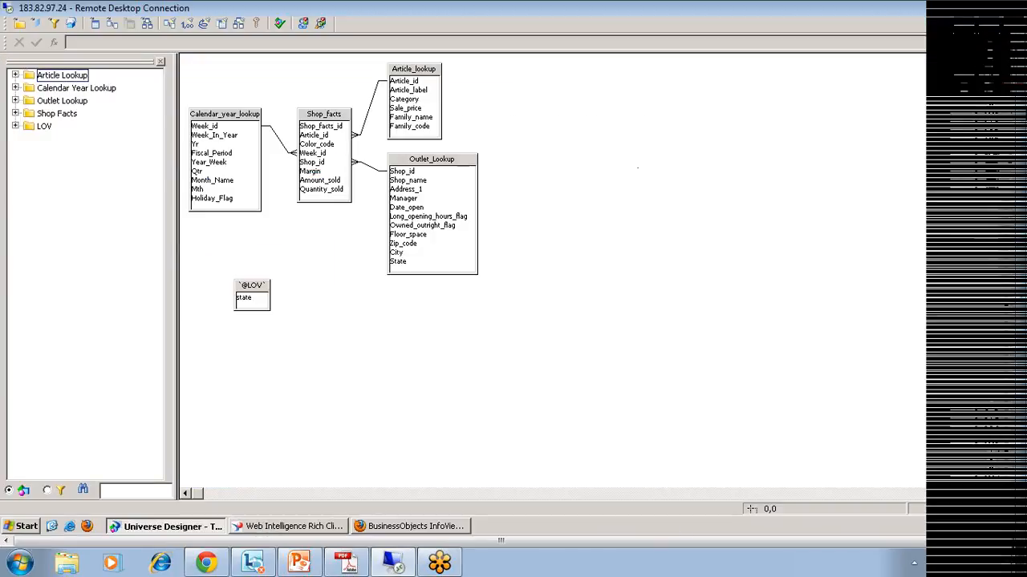
Step: Glance at the Web Intelligence report, then return to Universe Designer
drag(1023, 66, 1023, 120)
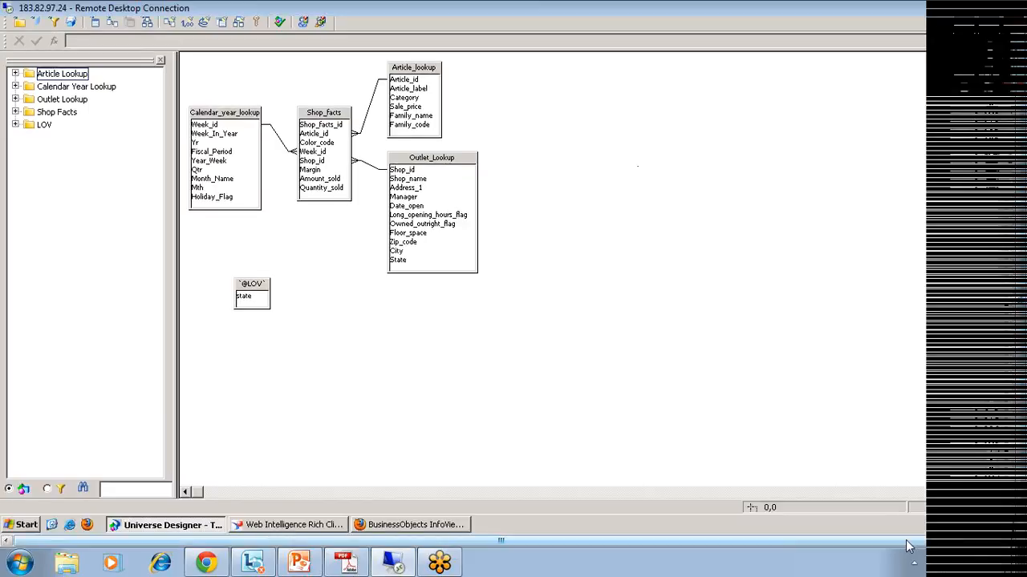
drag(908, 541, 933, 552)
click(281, 542)
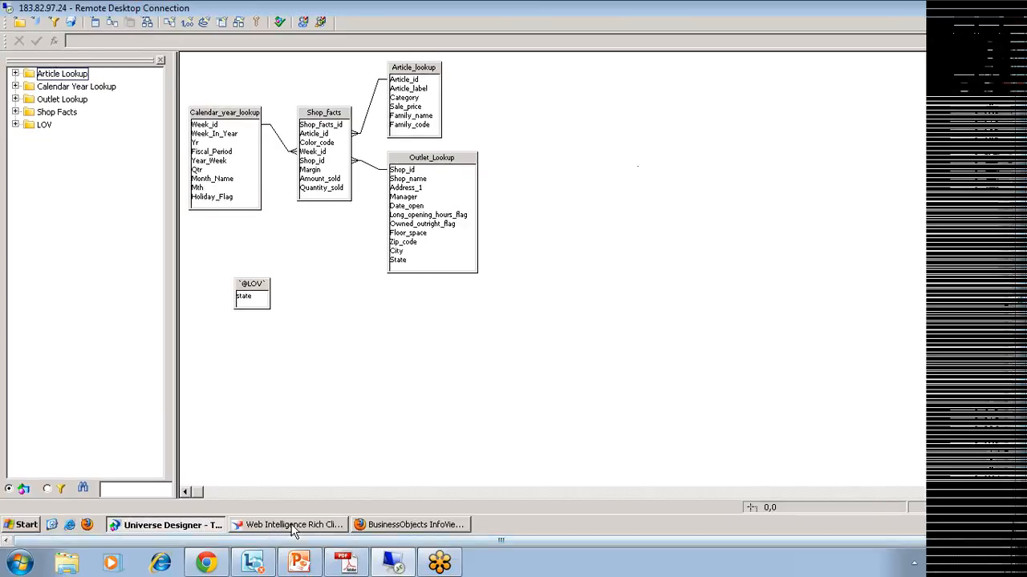
click(293, 526)
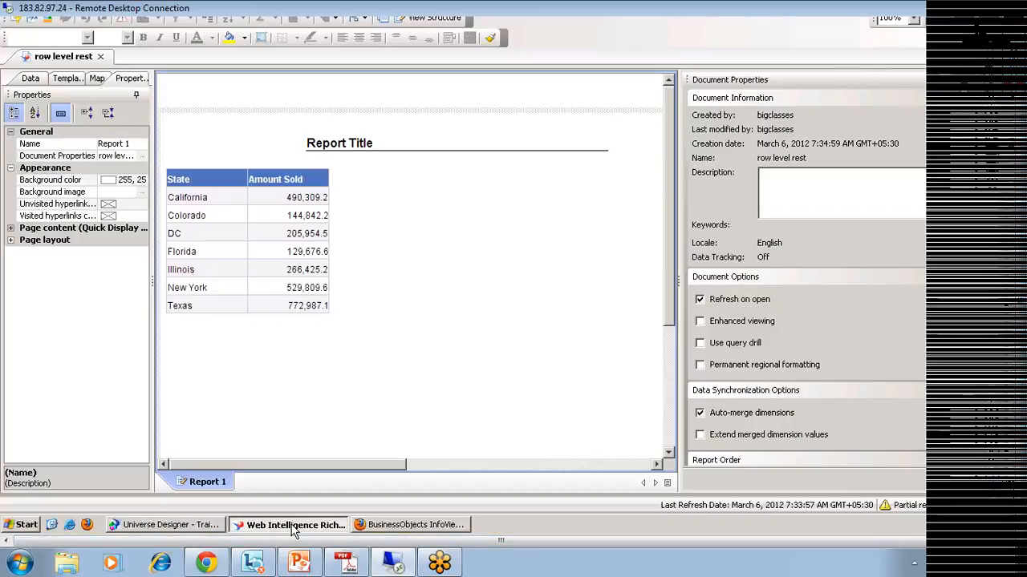
click(293, 529)
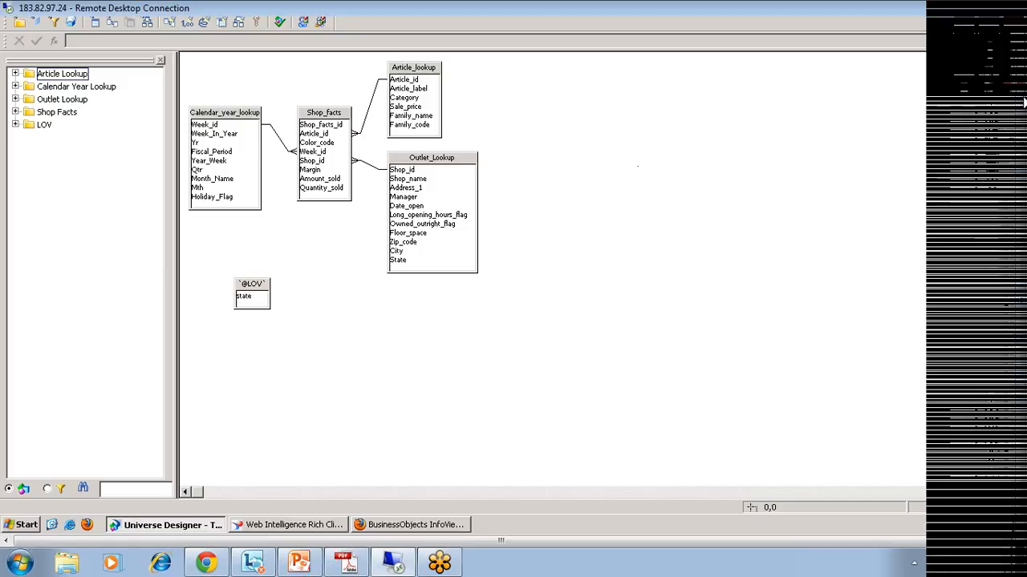
Step: Expand the LOV class and open the properties of the Margin object in Shop Facts
drag(1025, 103, 1024, 45)
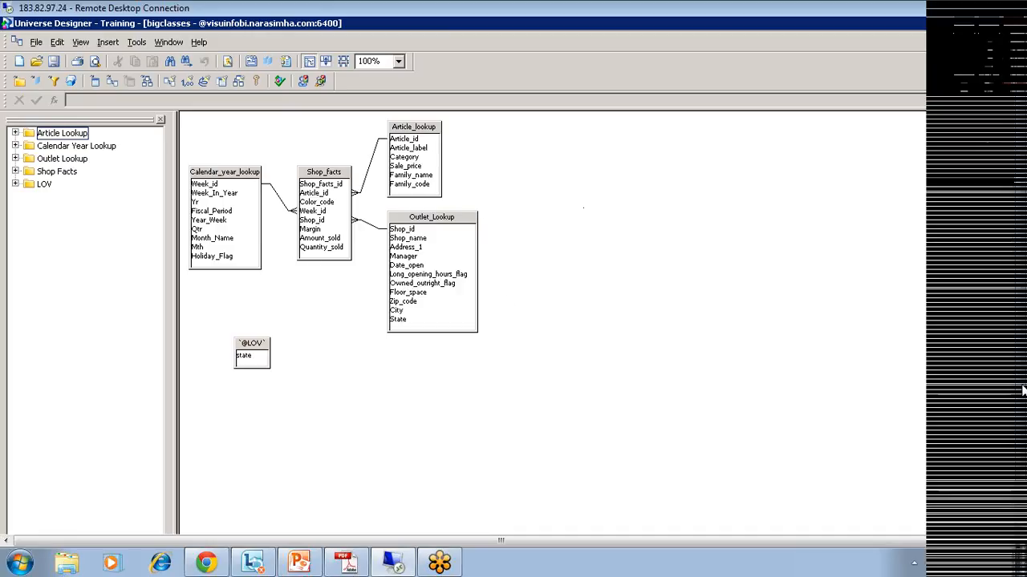
drag(1023, 391, 1020, 462)
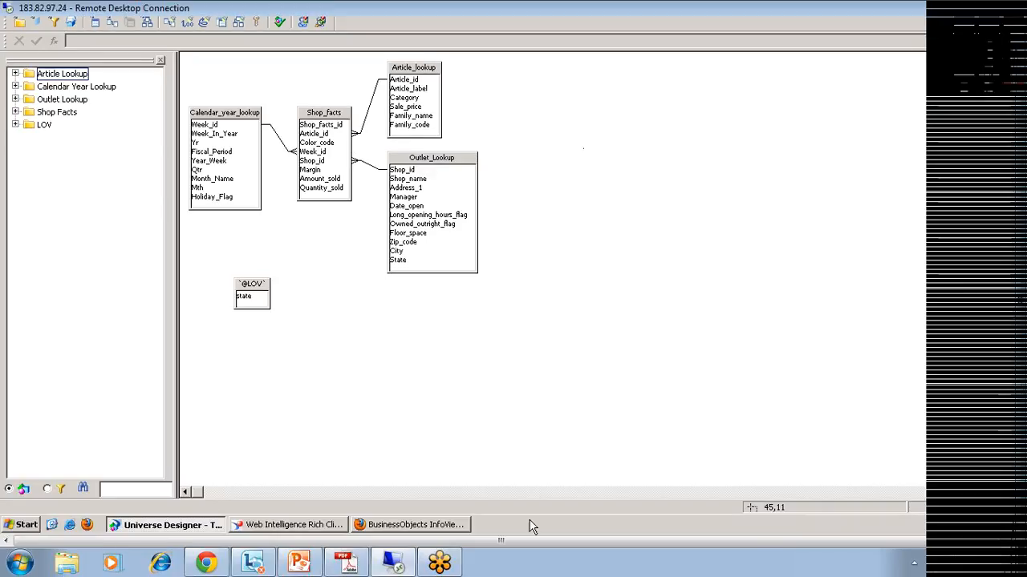
click(15, 125)
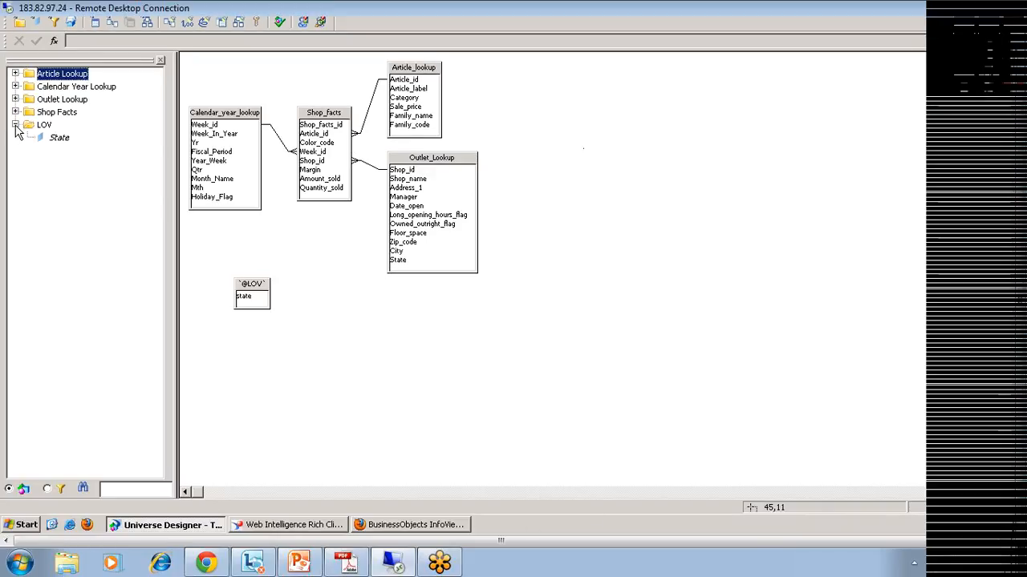
click(69, 192)
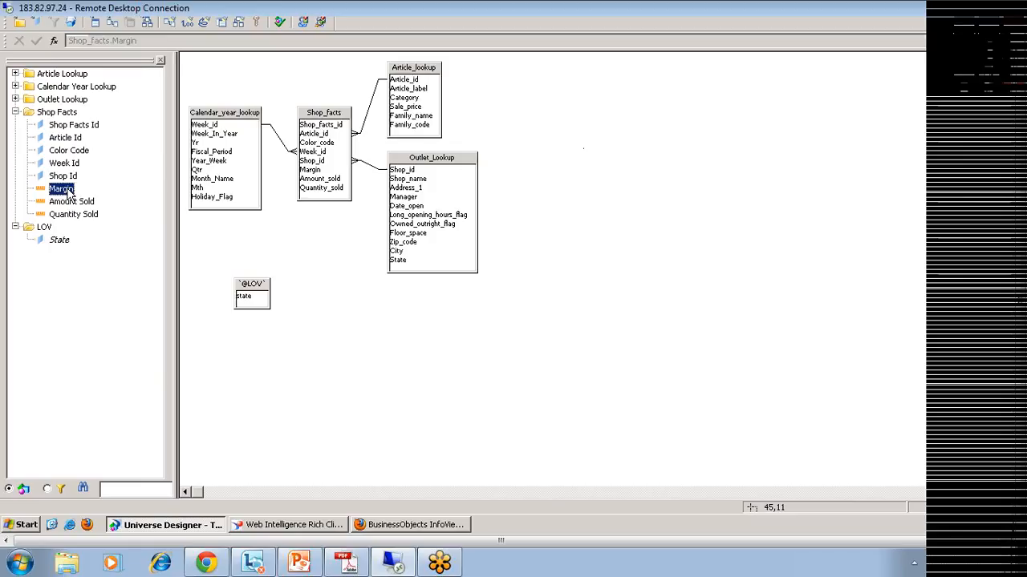
double_click(69, 192)
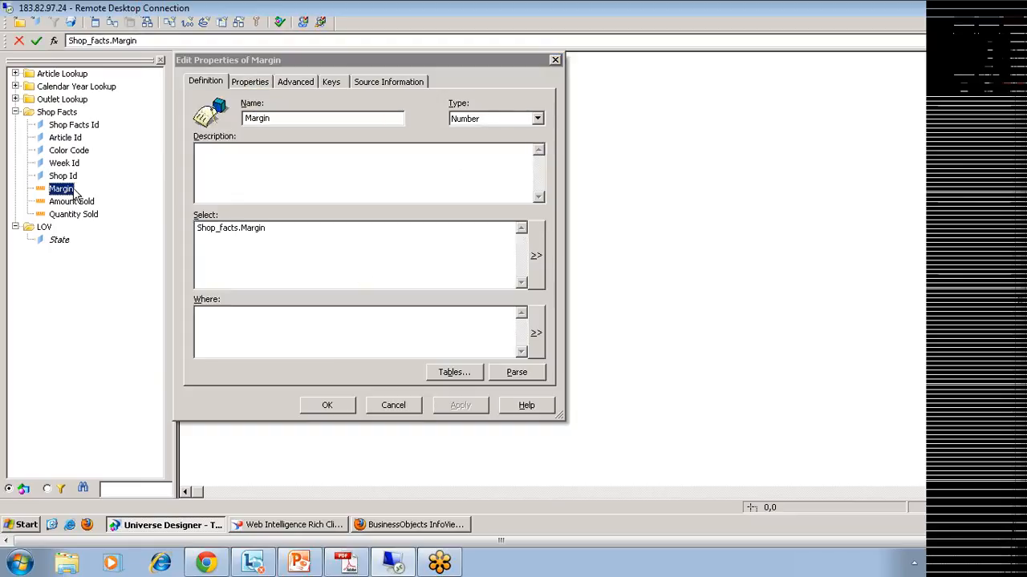
Step: Confirm Margin is qualified as a Measure with Sum aggregation, then return to the Web Intelligence report
click(248, 81)
click(235, 142)
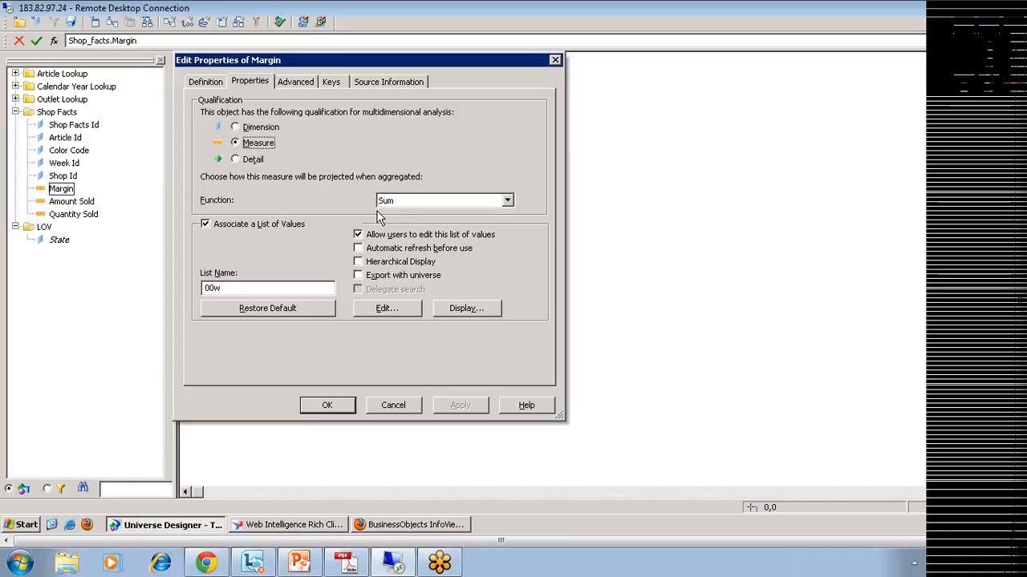
click(309, 526)
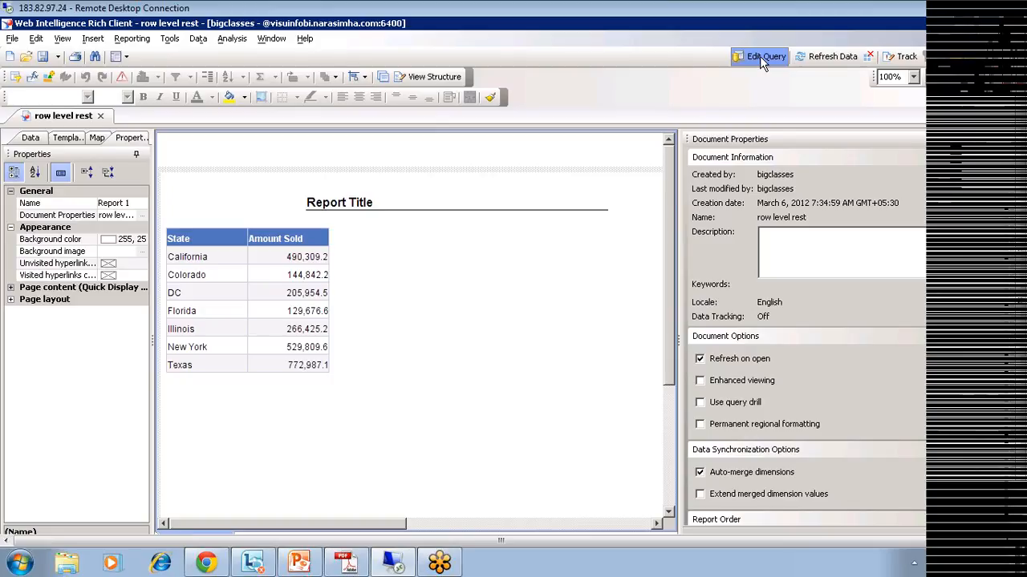
Step: Add City and Yr to the row level rest query, run it, and dismiss the database syntax error
click(760, 56)
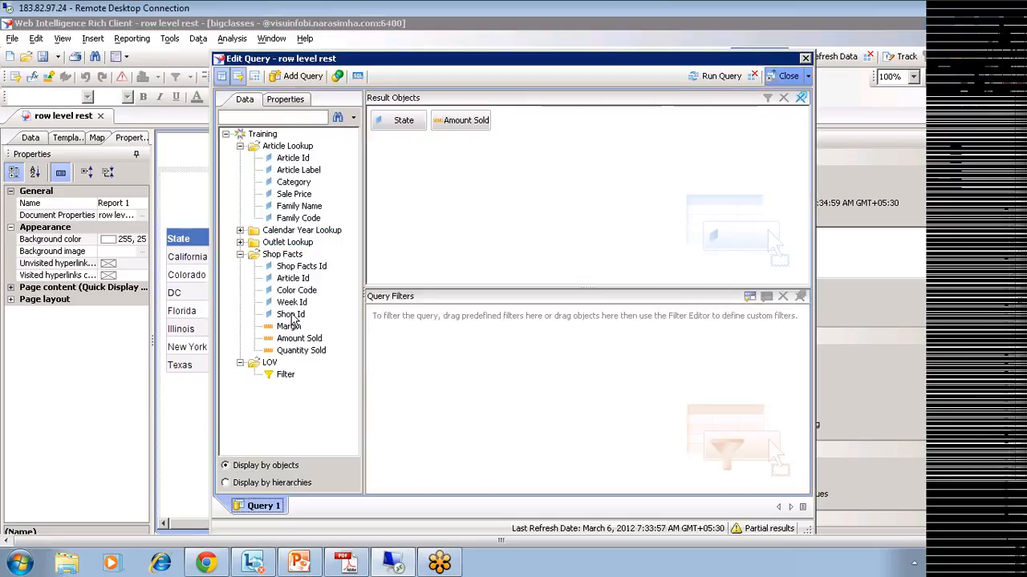
click(239, 242)
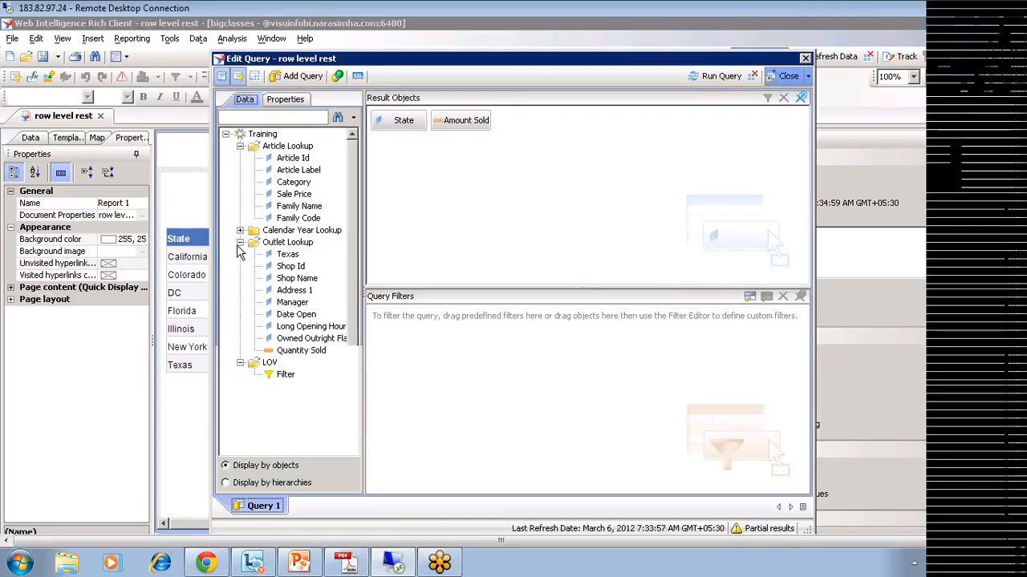
drag(284, 374, 493, 121)
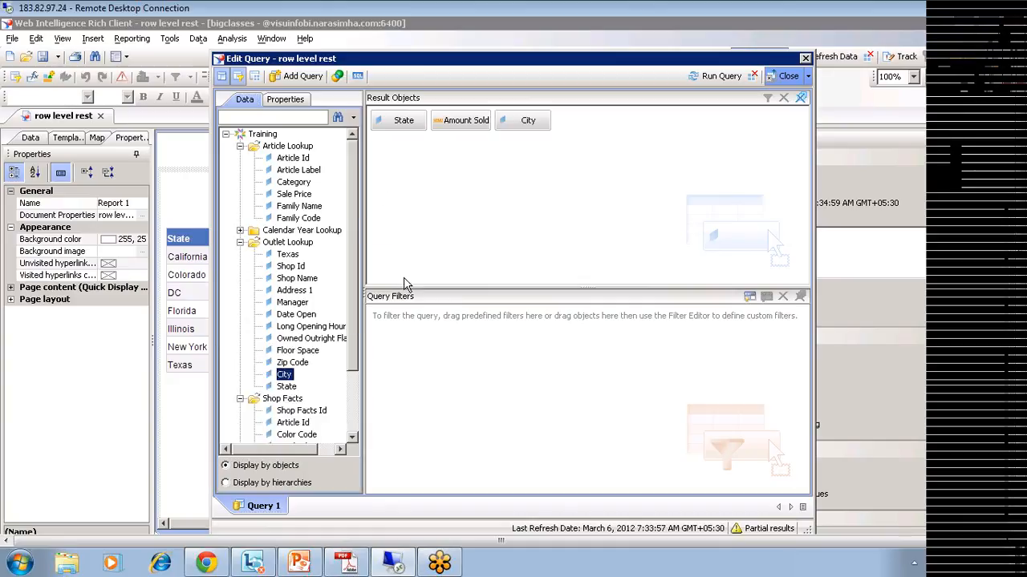
click(240, 231)
drag(282, 268, 579, 217)
click(711, 75)
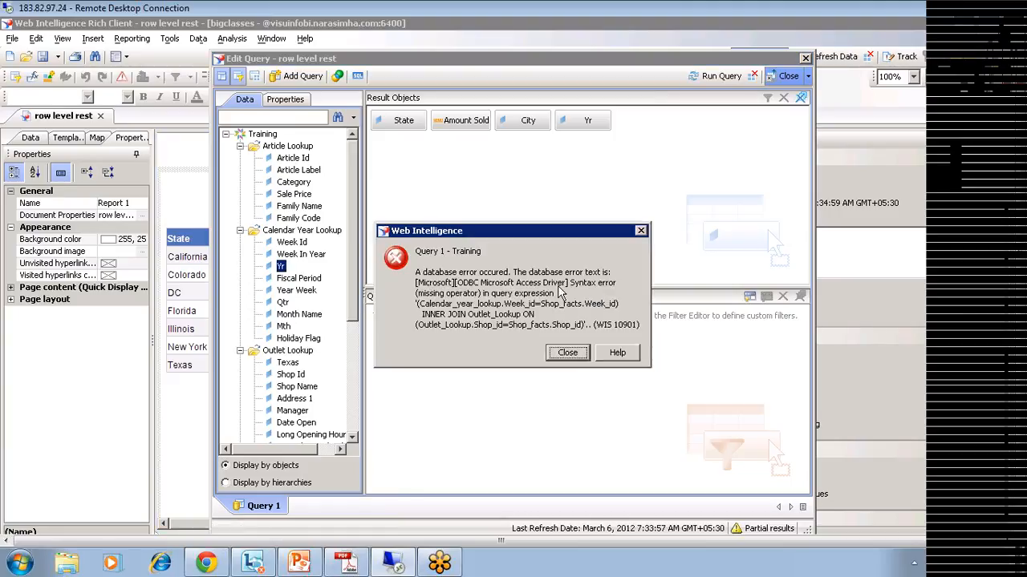
click(567, 353)
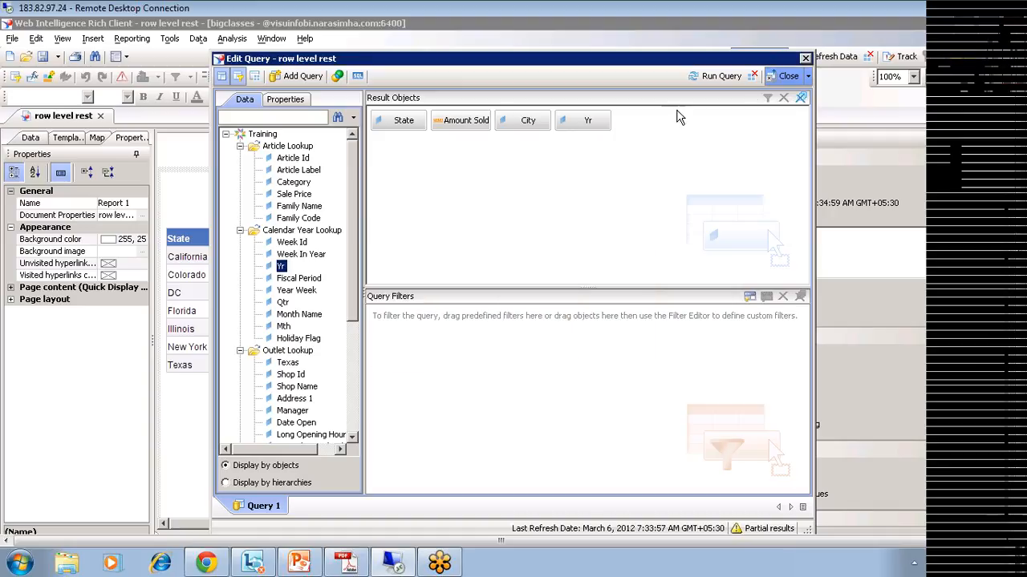
Step: Discard the query changes, close row level rest without saving, reopen it, and edit its query
click(789, 77)
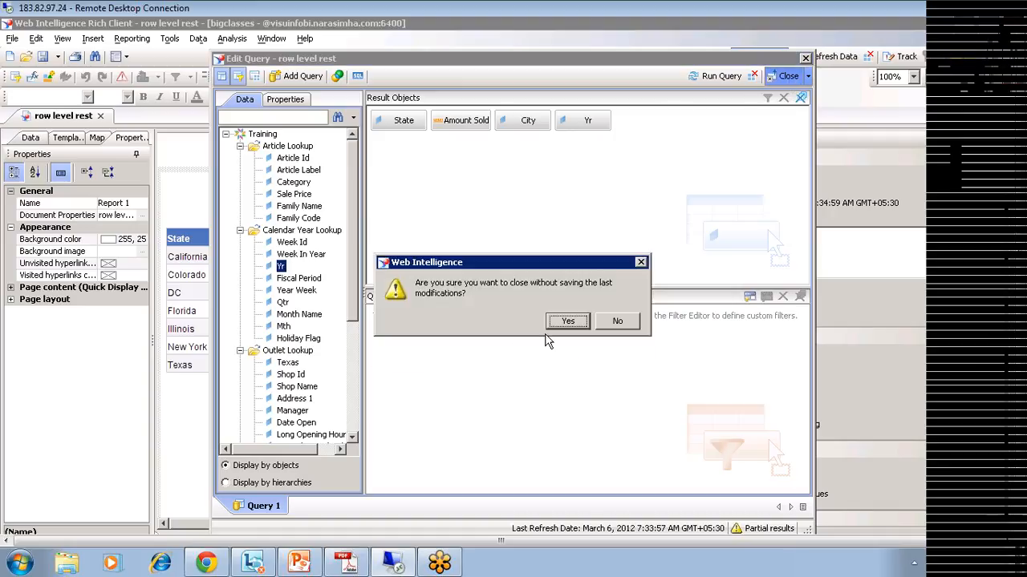
click(567, 323)
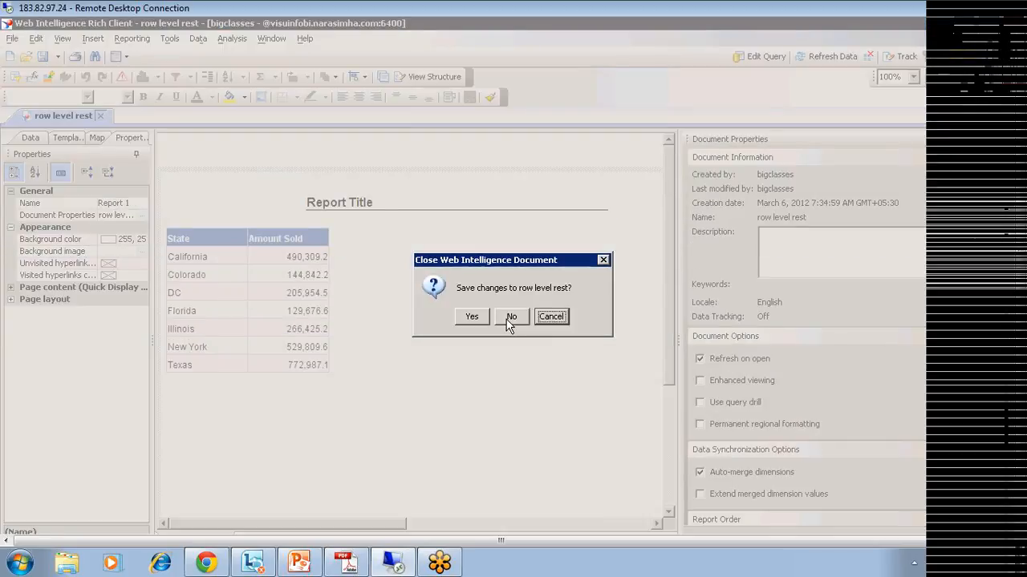
click(513, 318)
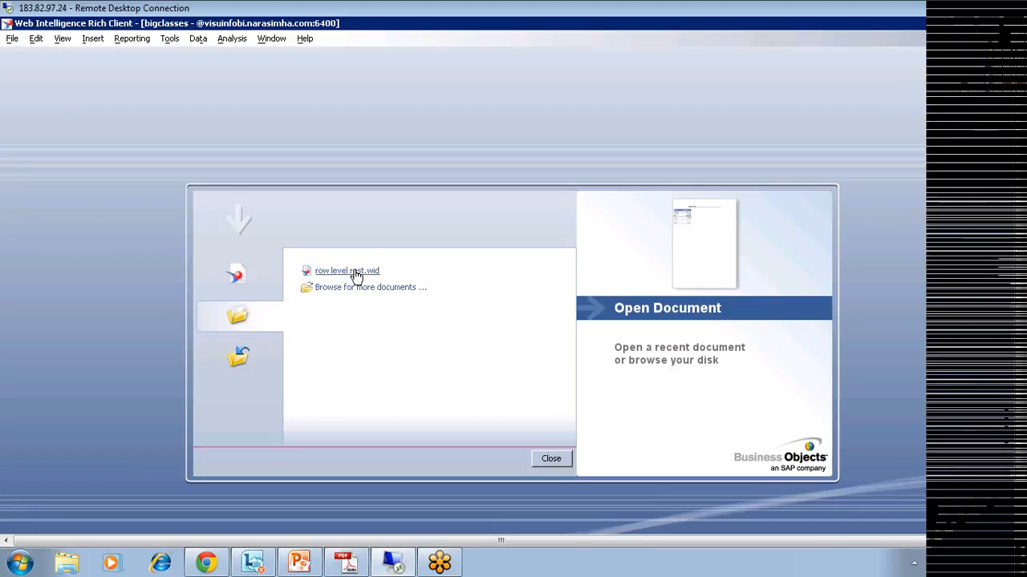
click(355, 273)
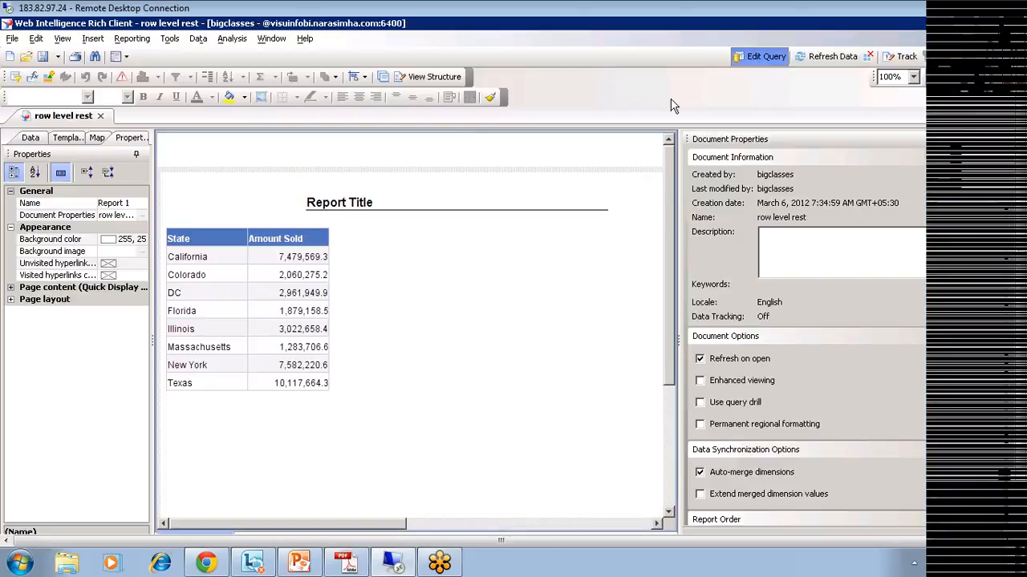
click(758, 56)
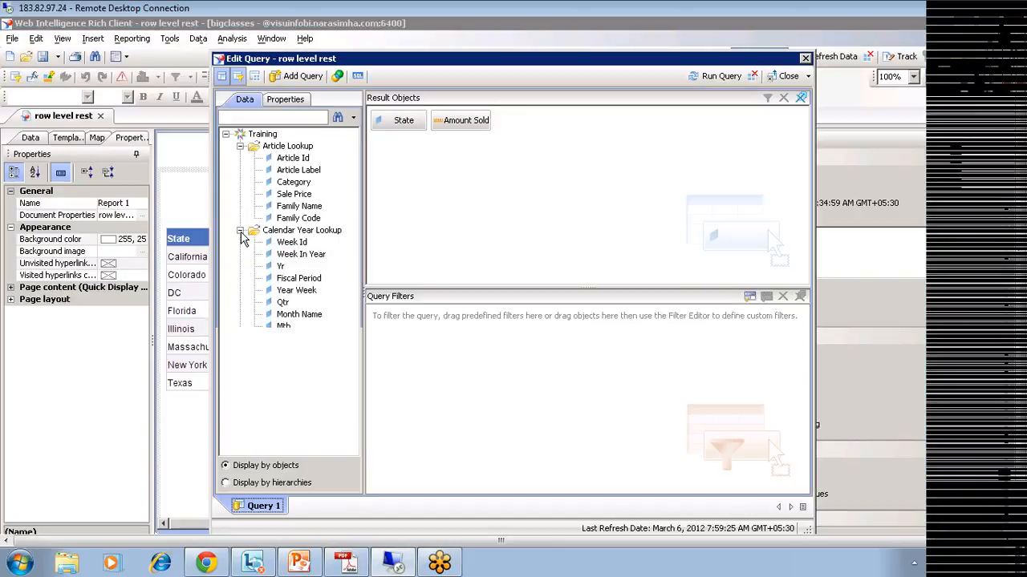
Step: Add Yr and City to the query again, run it, and dismiss the same database error
double_click(281, 266)
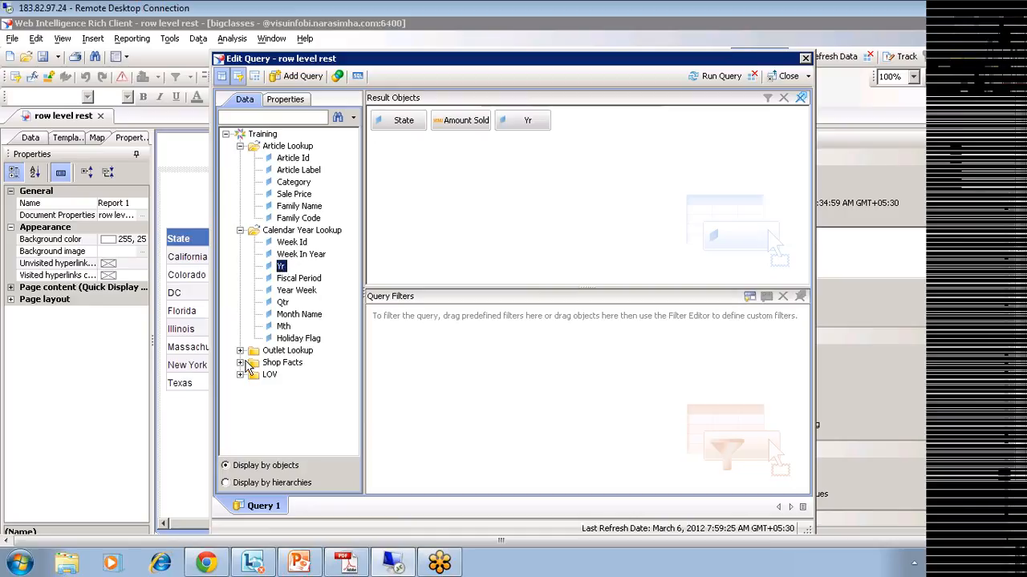
click(240, 350)
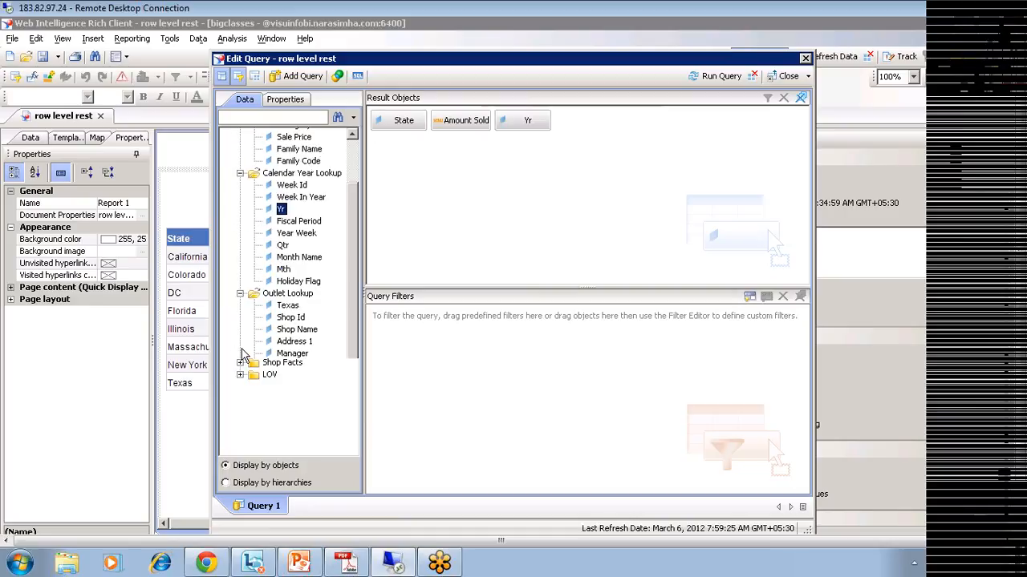
double_click(284, 425)
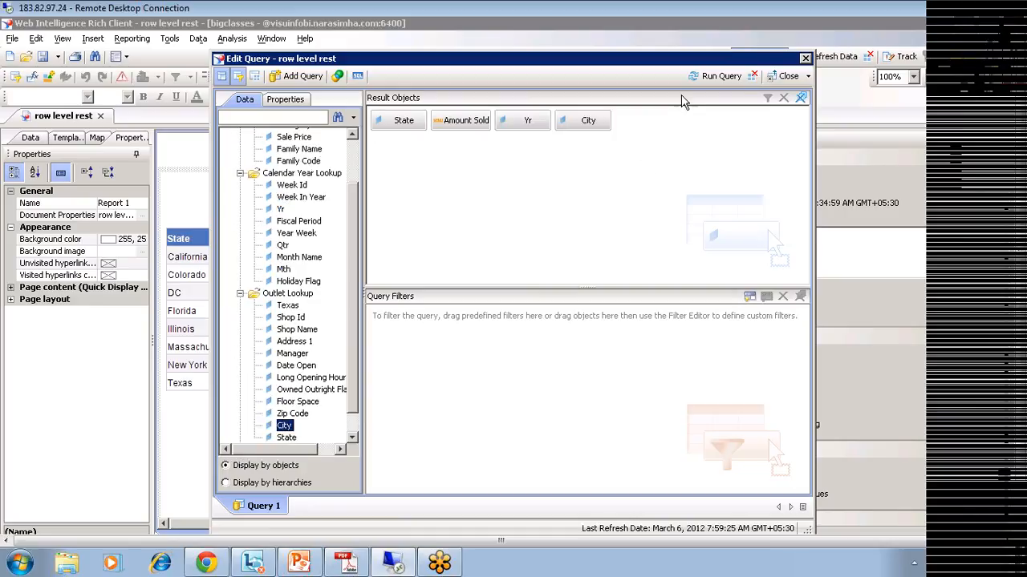
click(717, 76)
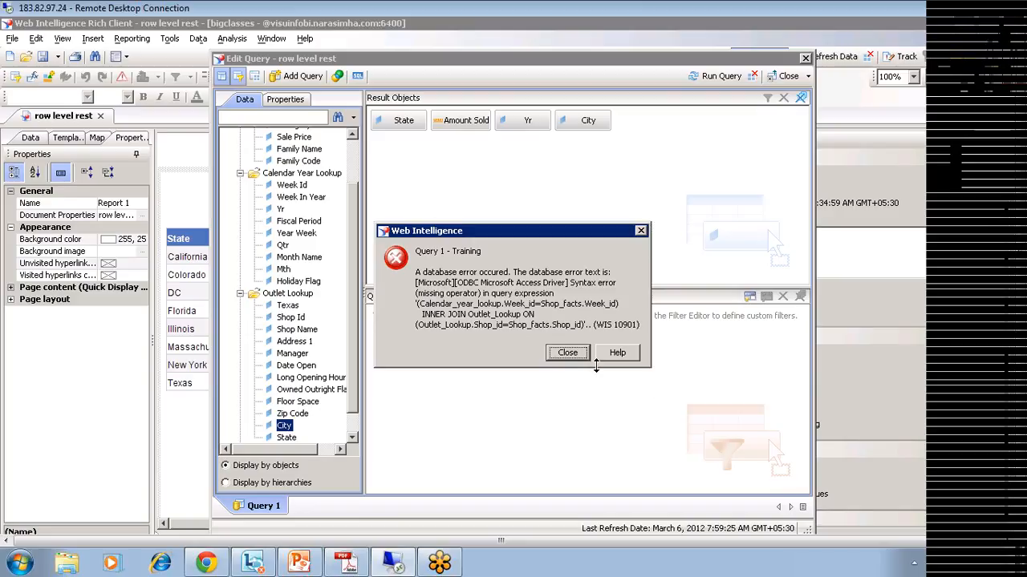
click(571, 354)
Step: Close the query editor and the row level rest document without saving changes
click(783, 75)
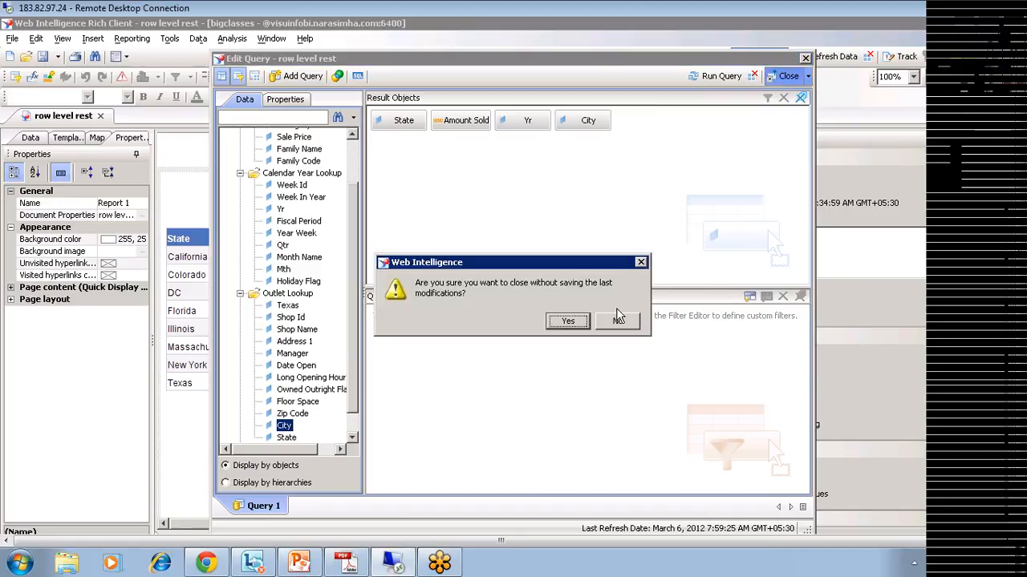
click(571, 321)
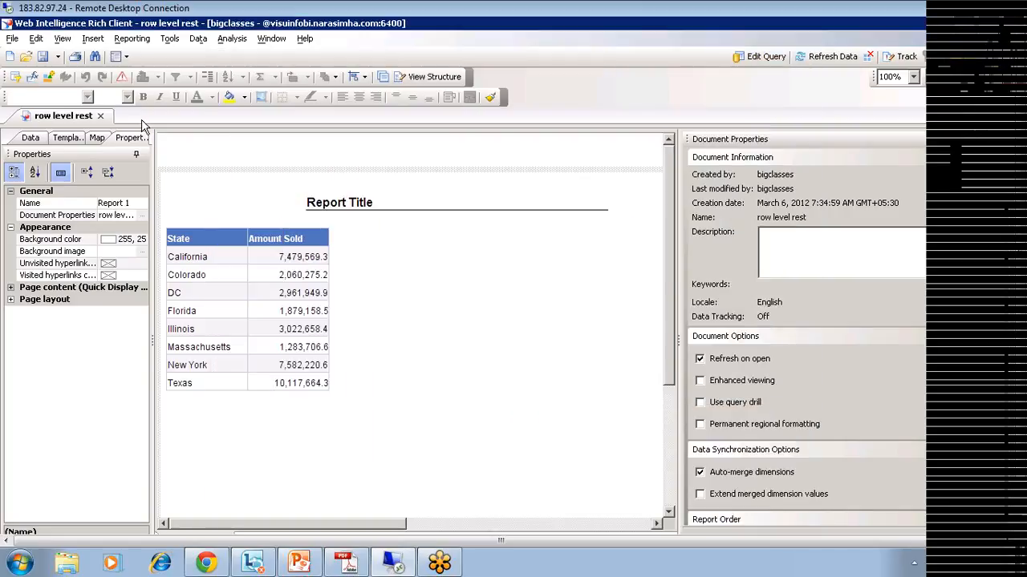
click(100, 115)
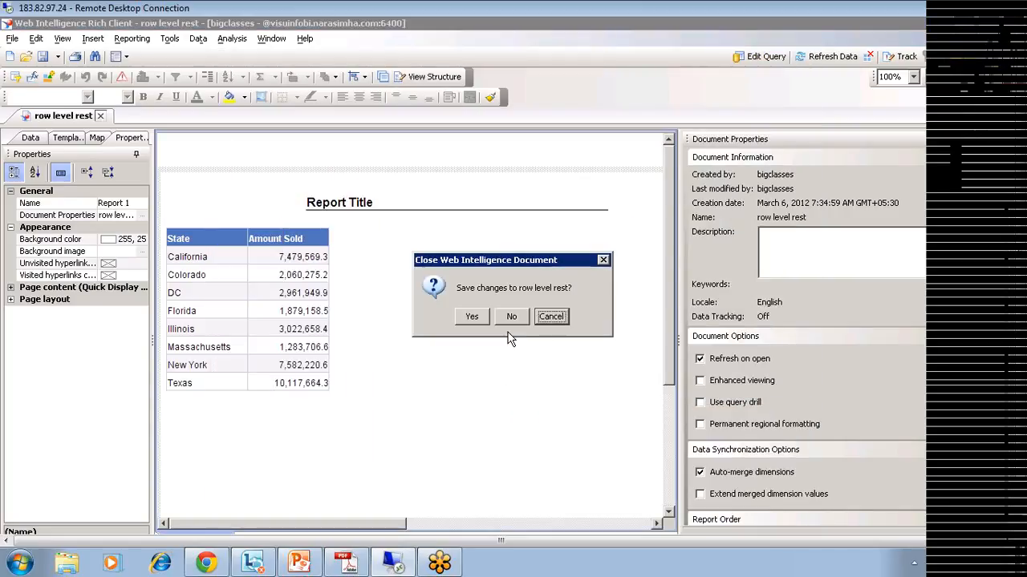
click(511, 317)
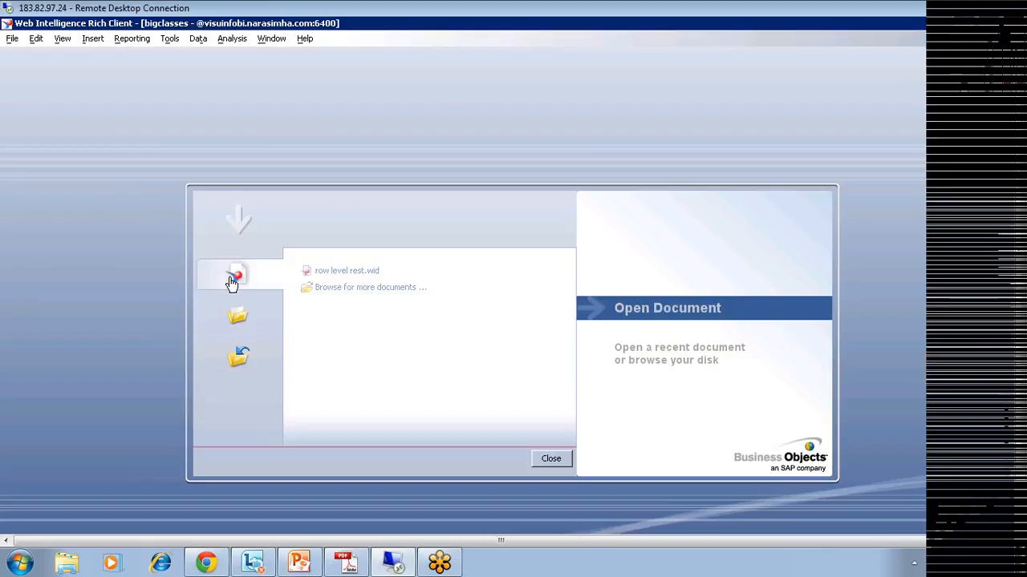
Step: Start a new document using the Training universe as its data source
click(233, 281)
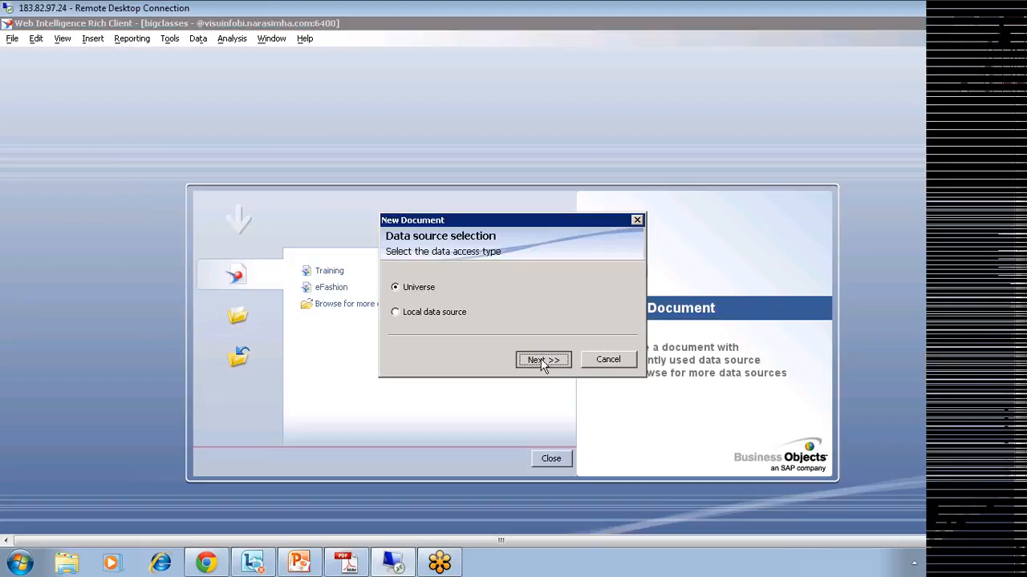
click(540, 360)
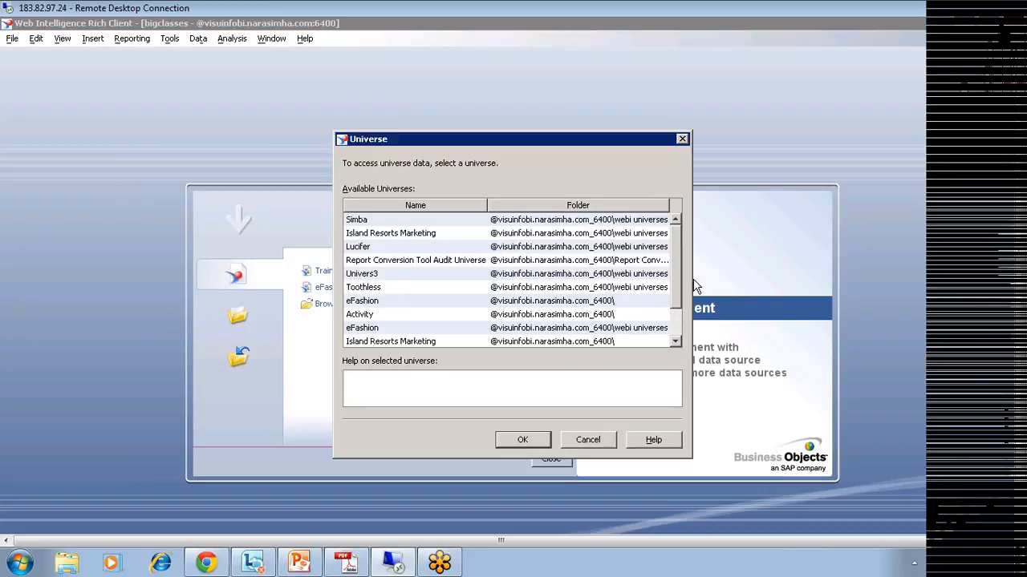
drag(676, 273, 677, 299)
click(366, 315)
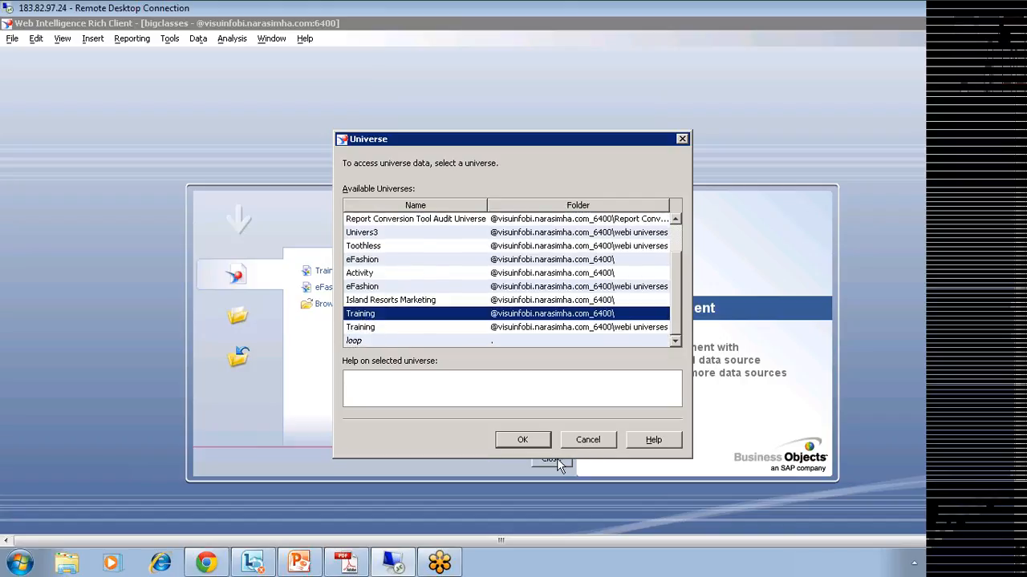
click(522, 439)
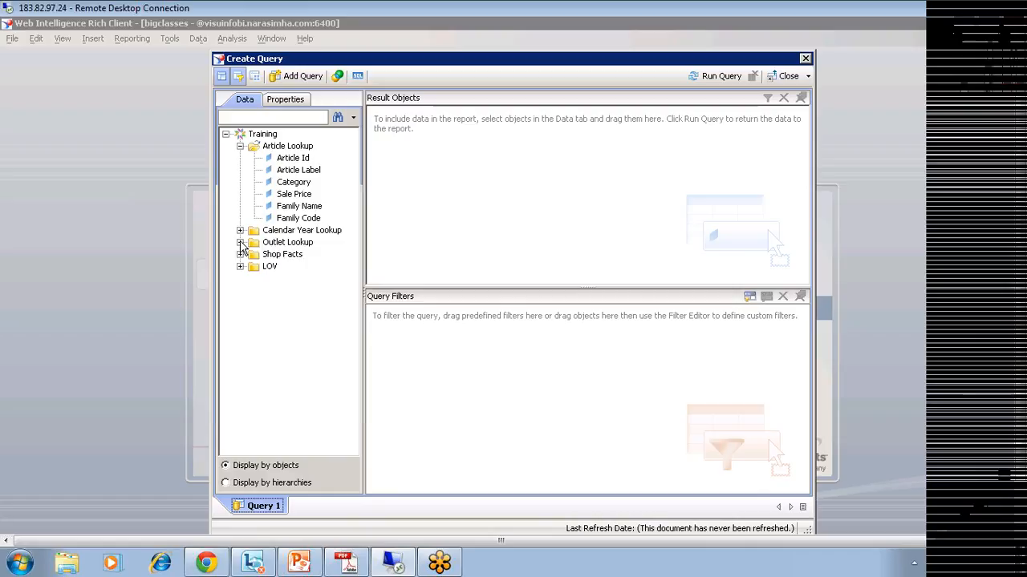
Step: Add City, State, Amount Sold and Yr to Result Objects and run the query
click(240, 242)
double_click(283, 375)
double_click(286, 387)
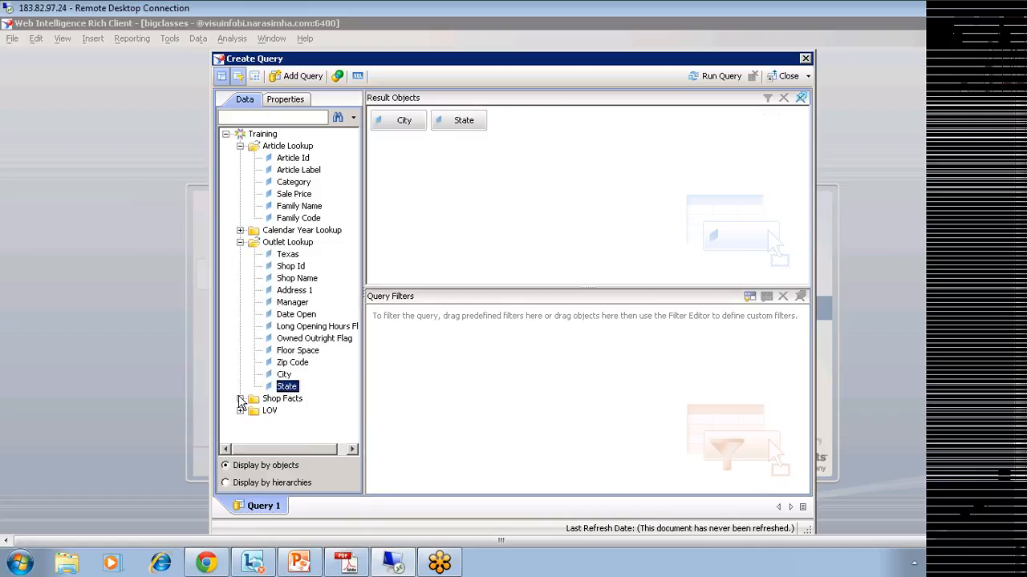
click(240, 399)
double_click(289, 426)
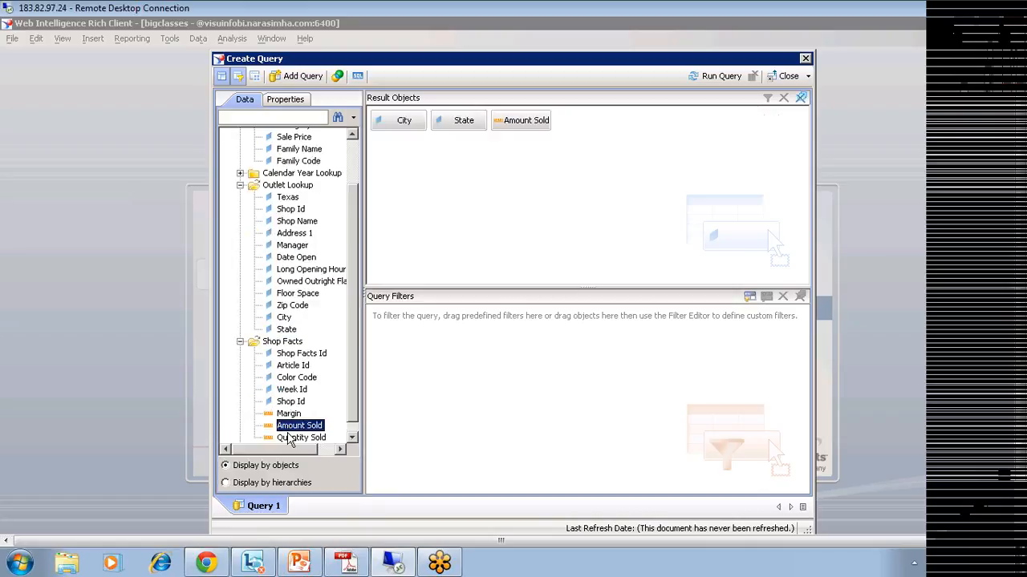
scroll(356, 197, up, 3)
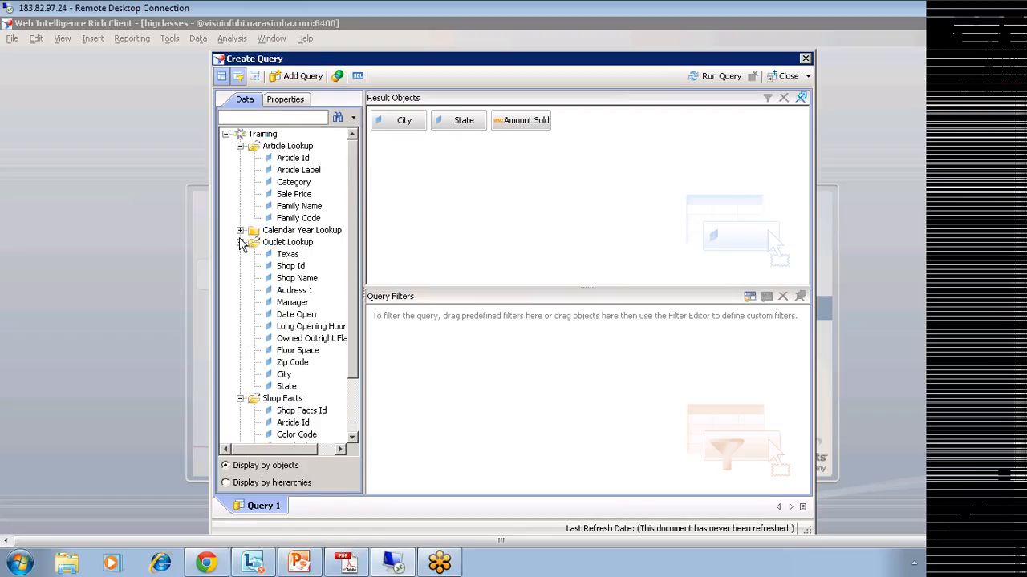
click(239, 230)
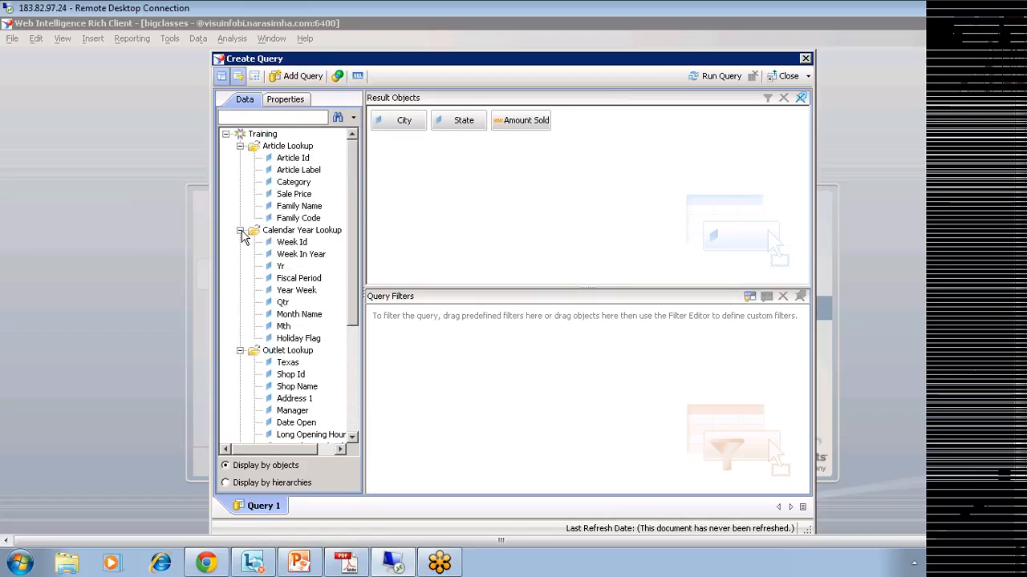
double_click(281, 266)
click(703, 76)
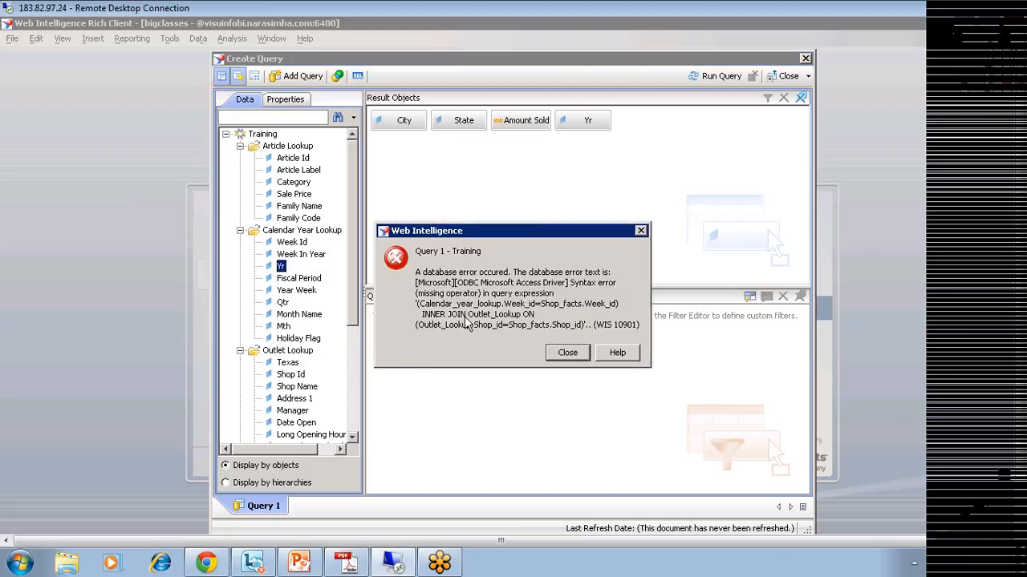
Step: Dismiss the WIS 10901 syntax error and view the query's generated SQL in SQL Viewer
click(567, 358)
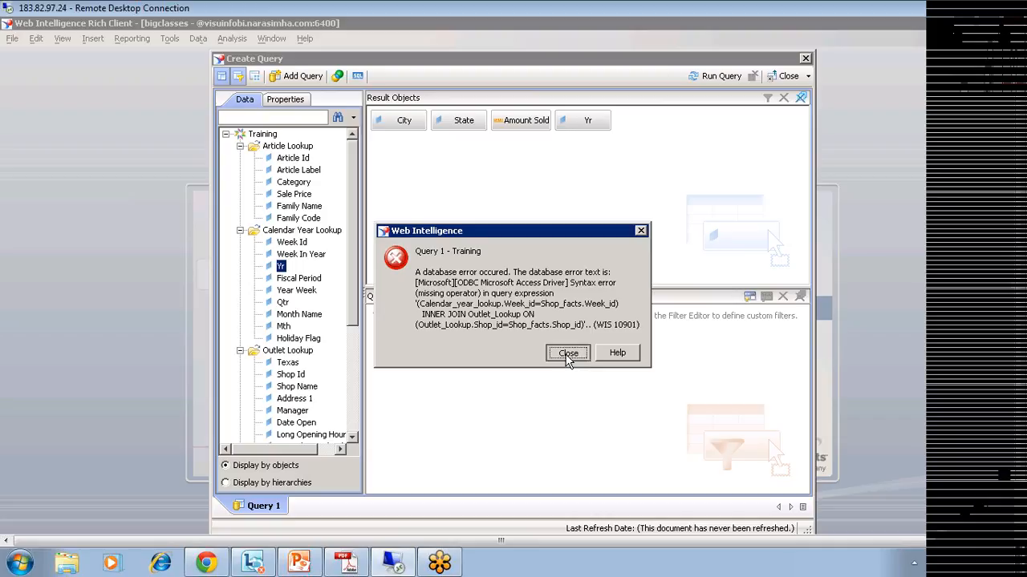
click(358, 76)
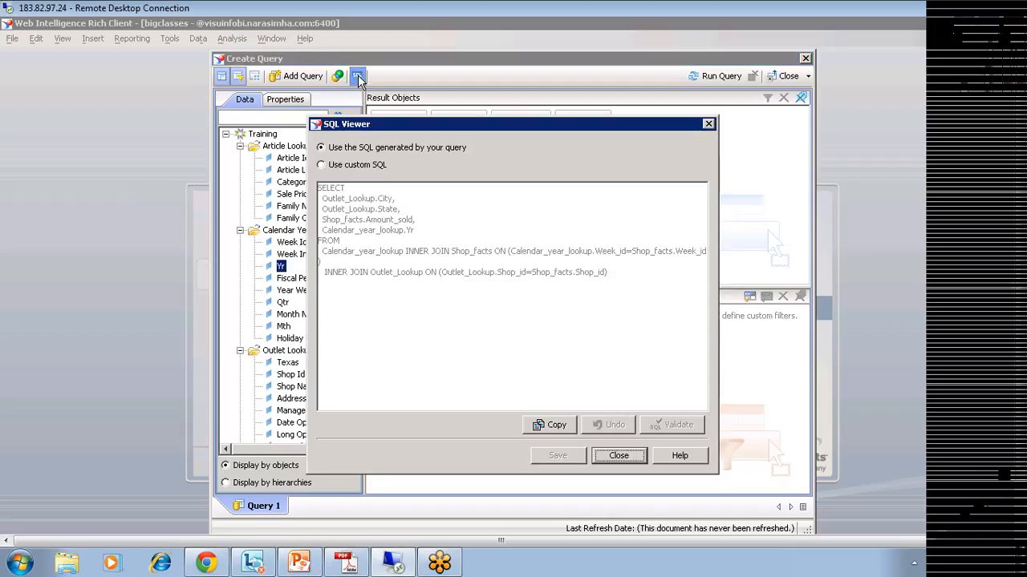
Step: Switch the query to custom SQL, select the entire statement, and go to Universe Designer
click(322, 168)
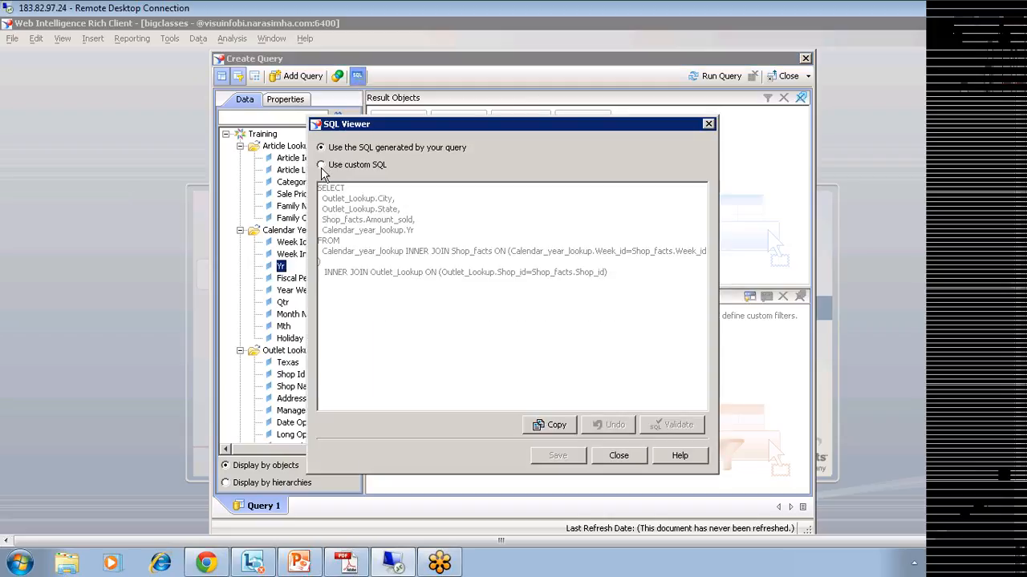
click(323, 283)
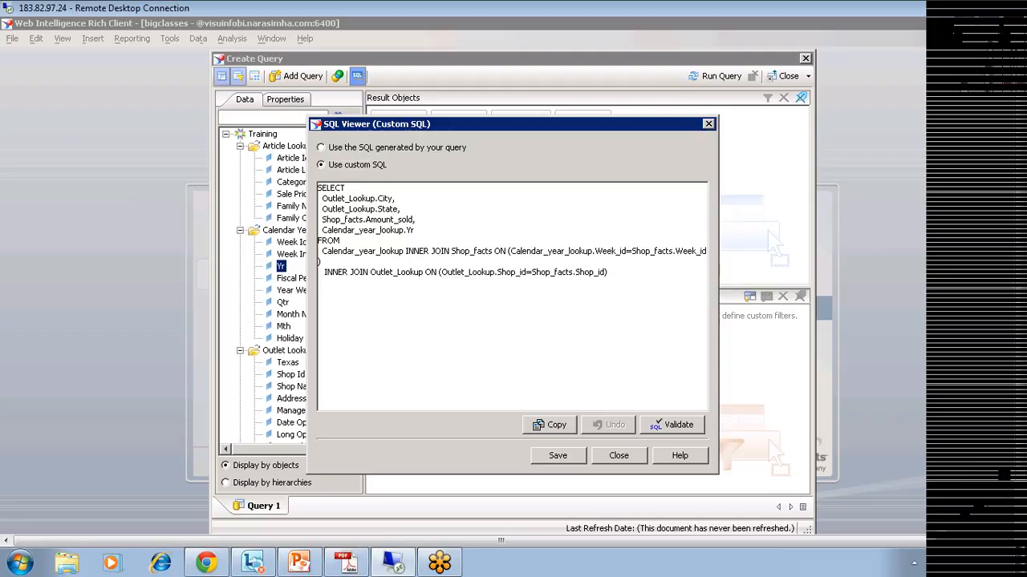
drag(608, 273, 325, 188)
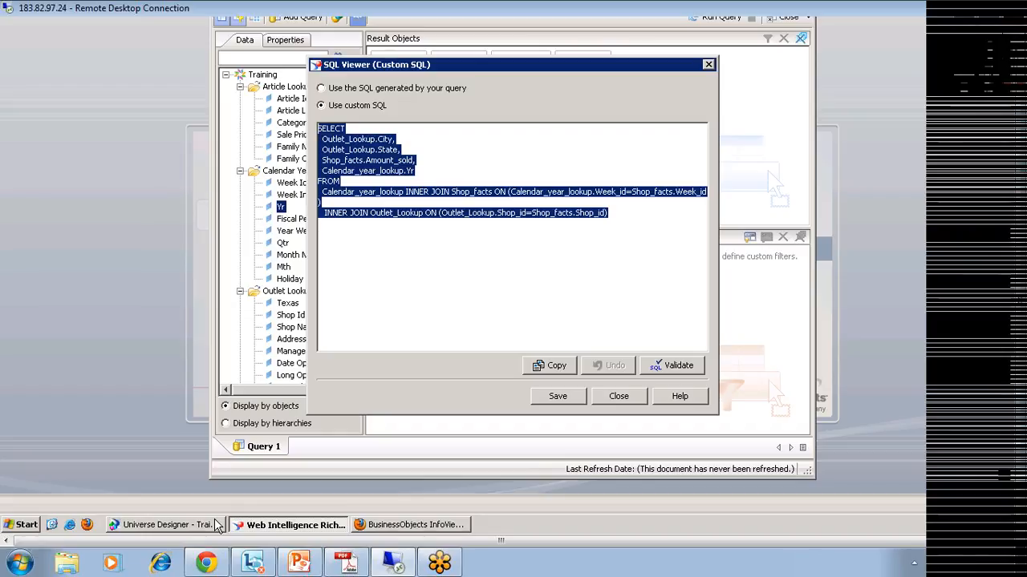
click(213, 525)
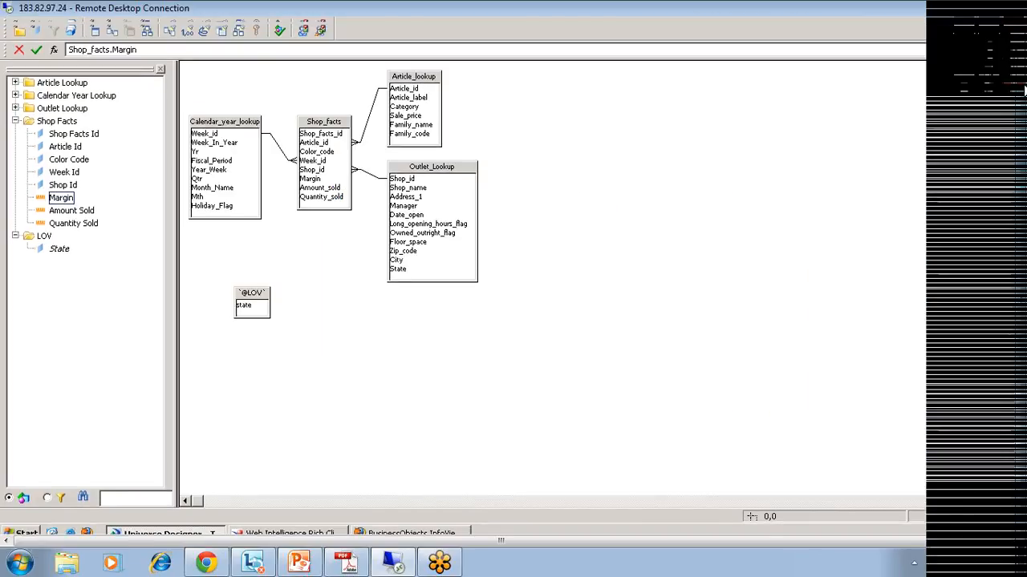
Step: Review the Yr object's properties unchanged, then move the Shop_facts table down and left in the schema
drag(1024, 91, 1025, 48)
drag(305, 173, 305, 156)
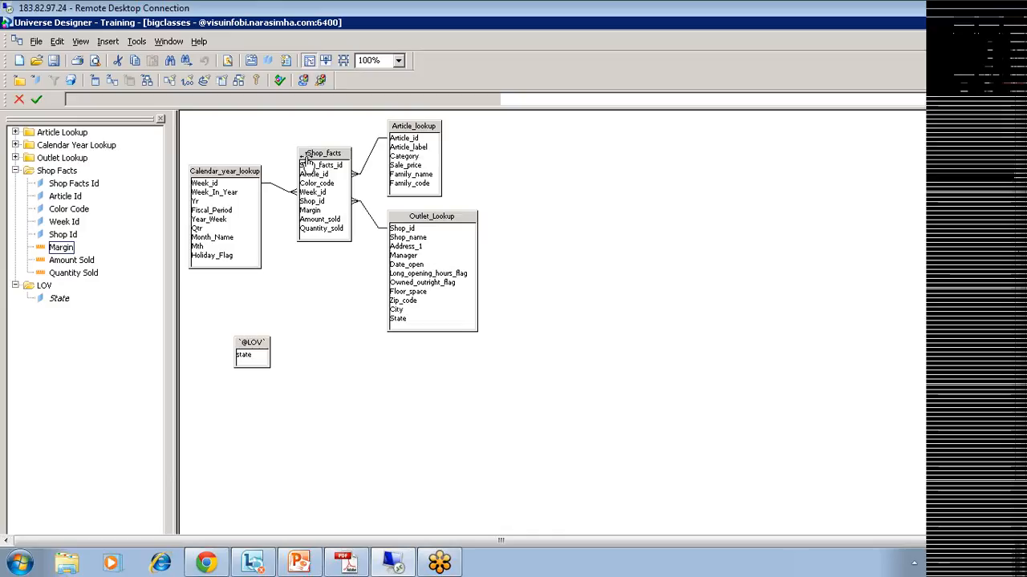
click(15, 145)
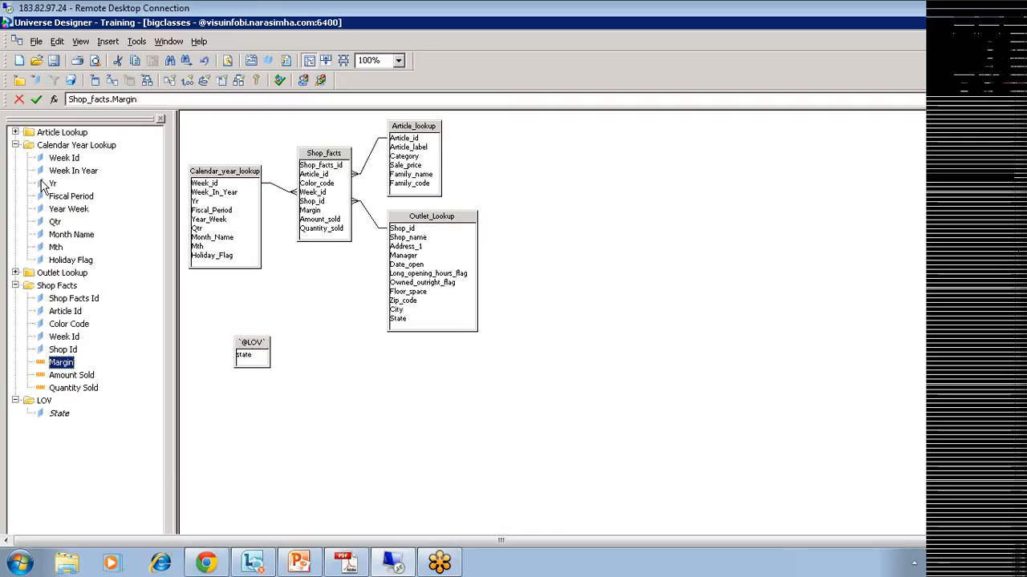
click(45, 185)
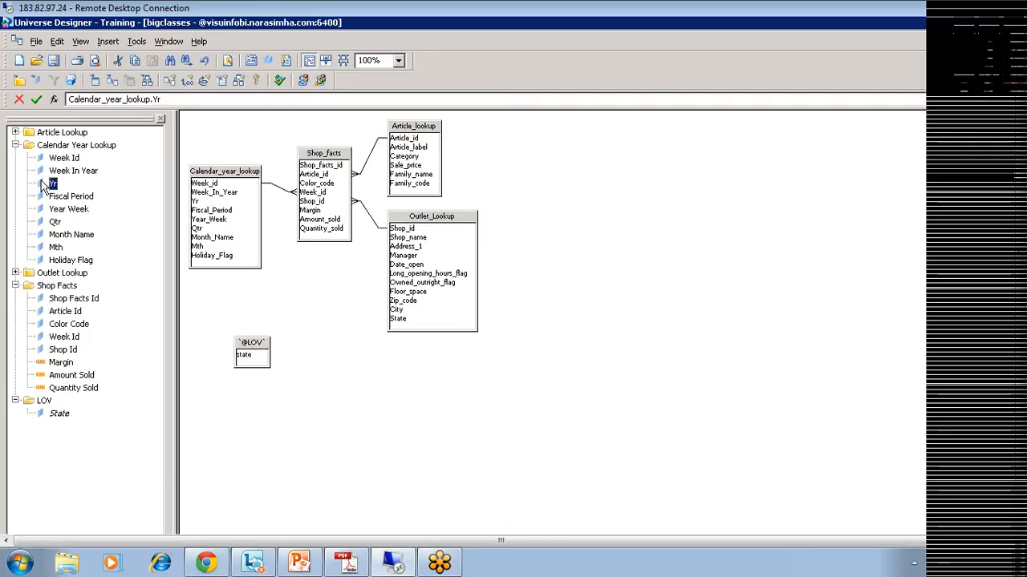
double_click(47, 185)
click(393, 466)
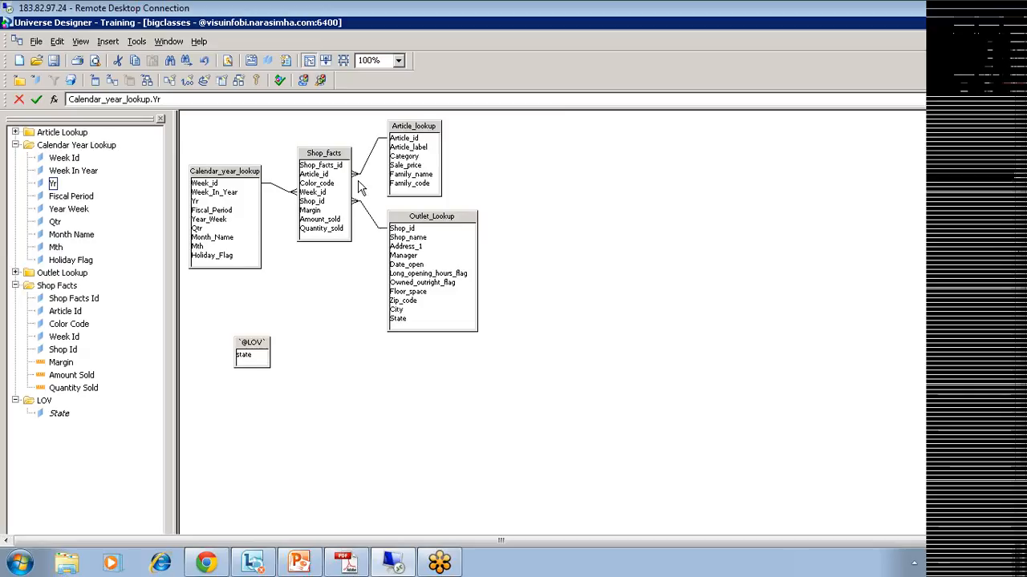
drag(319, 152, 320, 202)
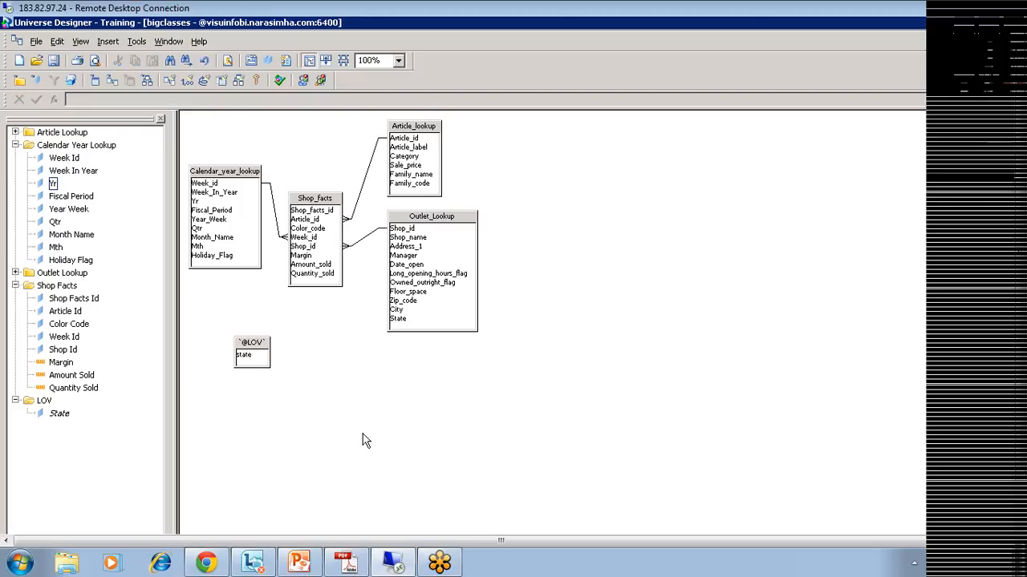
click(36, 41)
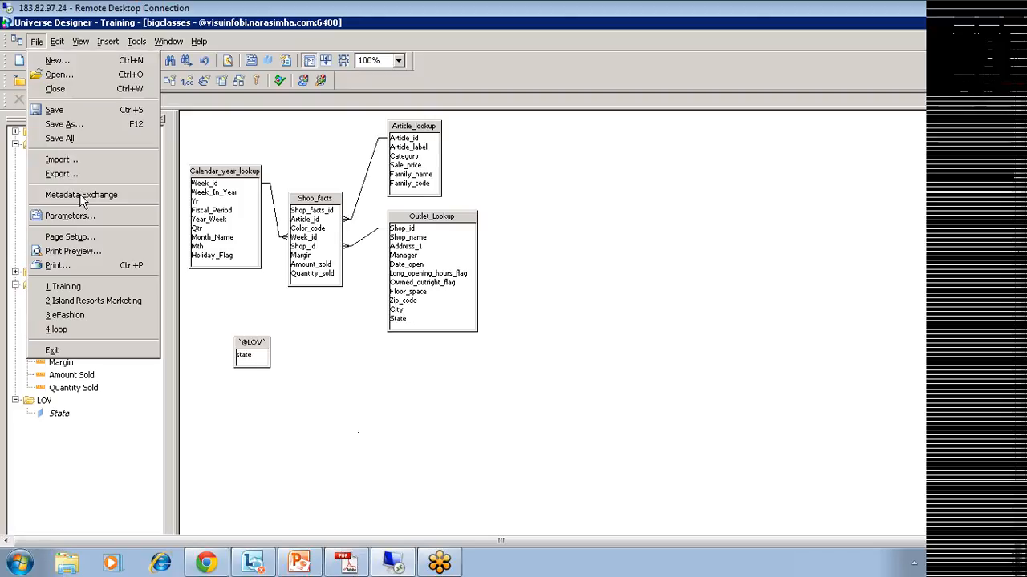
Step: Change the ANSI92 universe parameter from yes to no
click(73, 213)
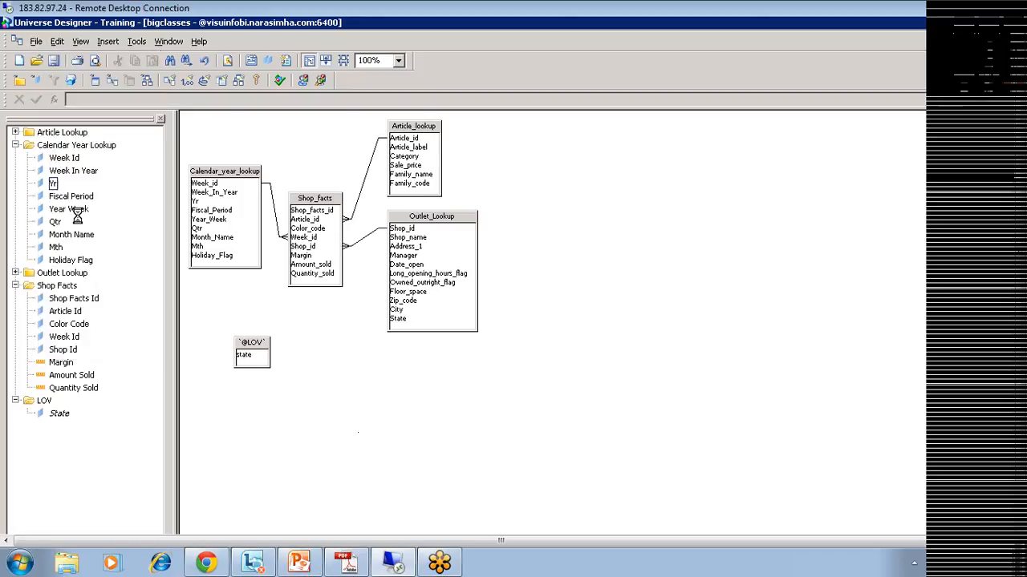
click(686, 169)
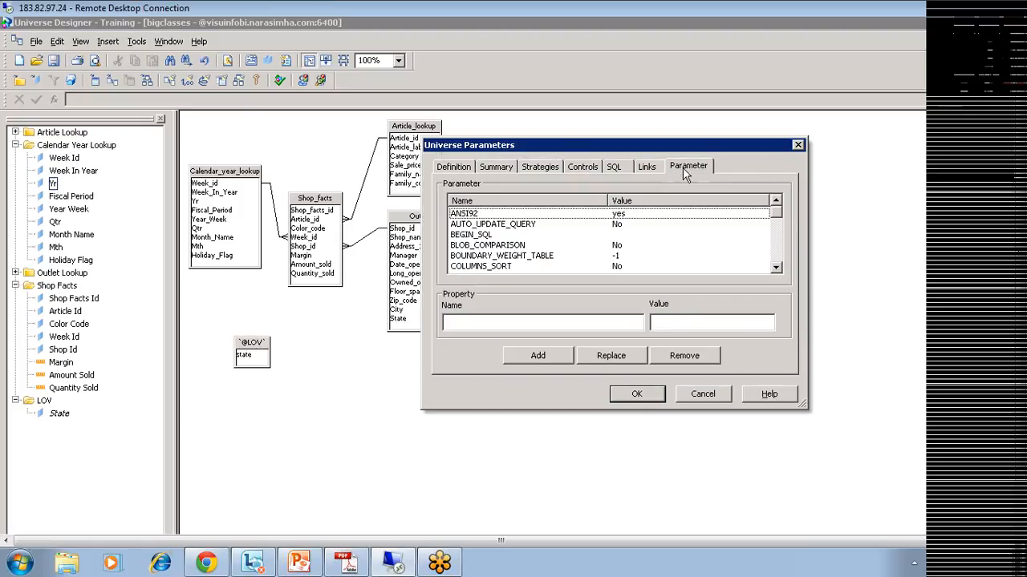
click(479, 215)
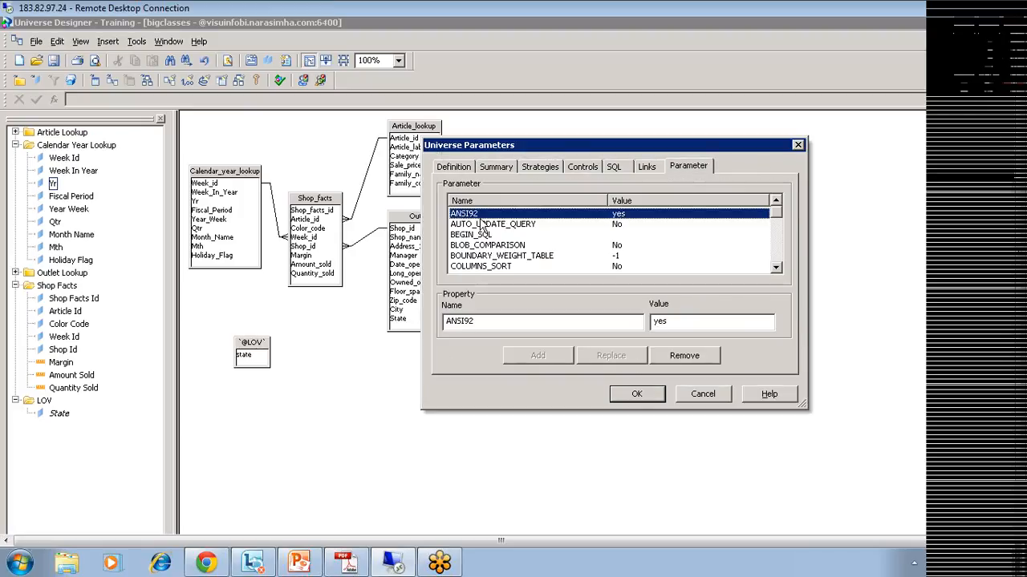
click(683, 323)
drag(679, 322, 652, 322)
text(no)
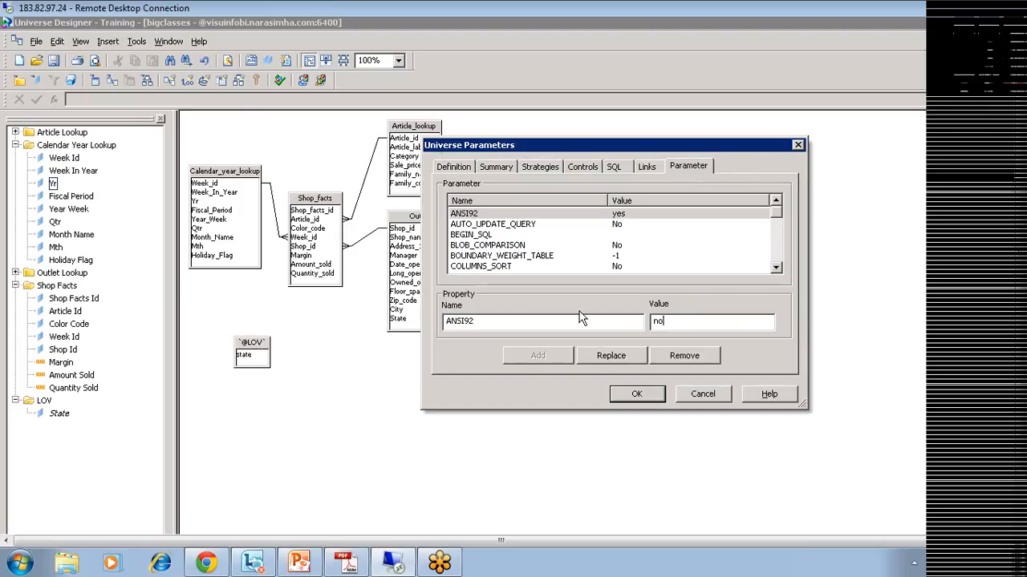
click(607, 356)
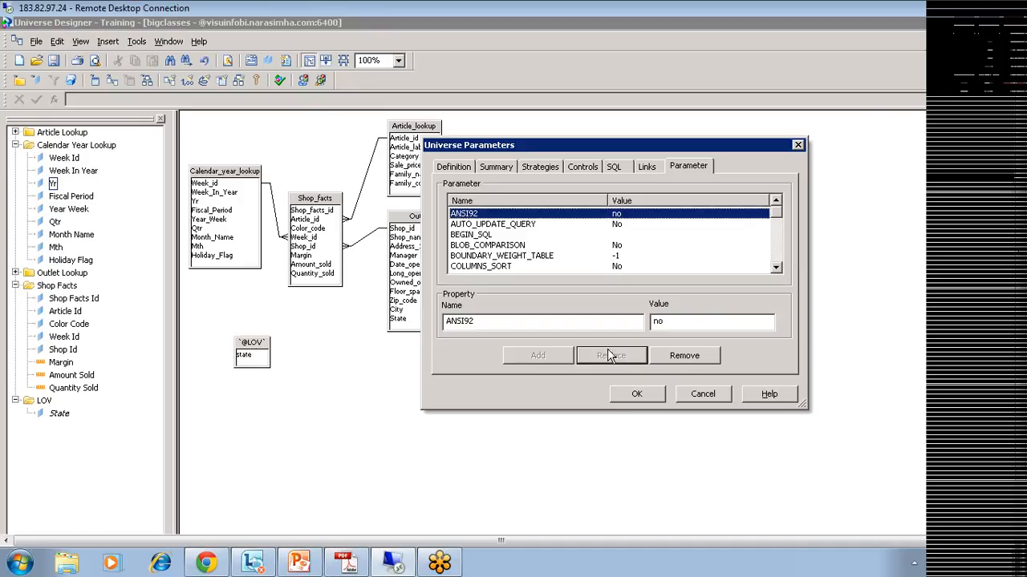
click(638, 396)
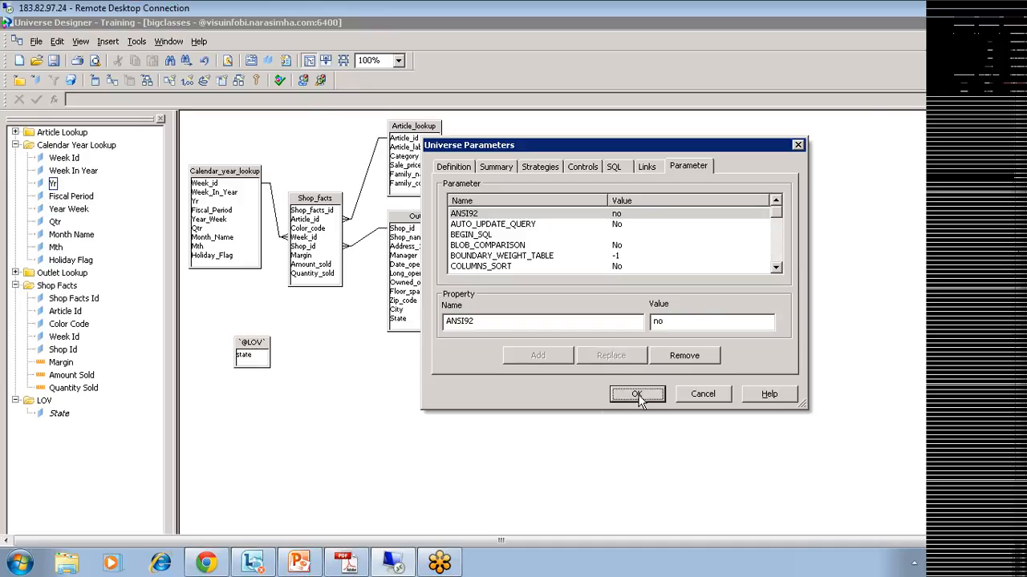
Step: Export the Training universe and return to the Web Intelligence window
click(36, 44)
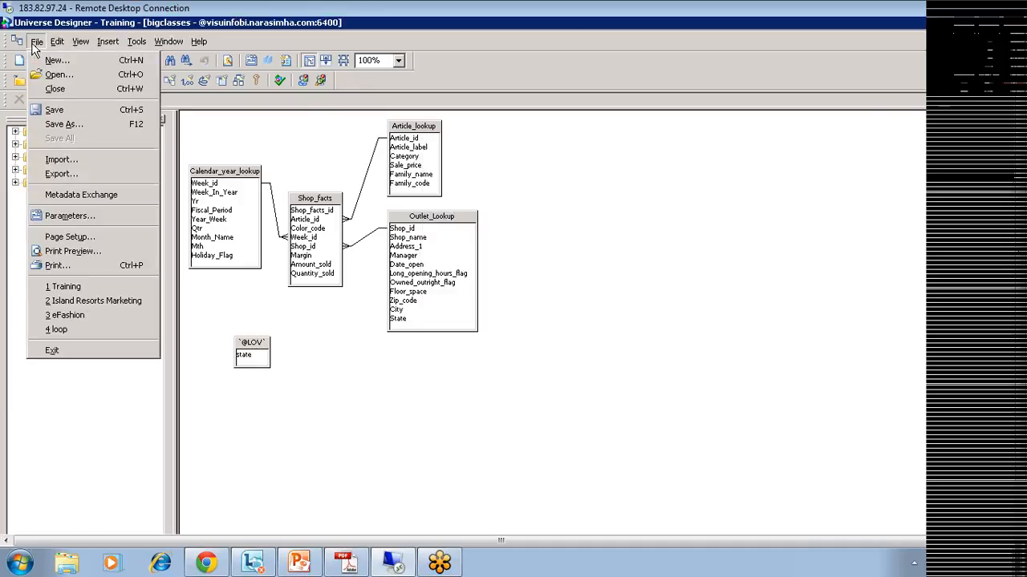
click(61, 174)
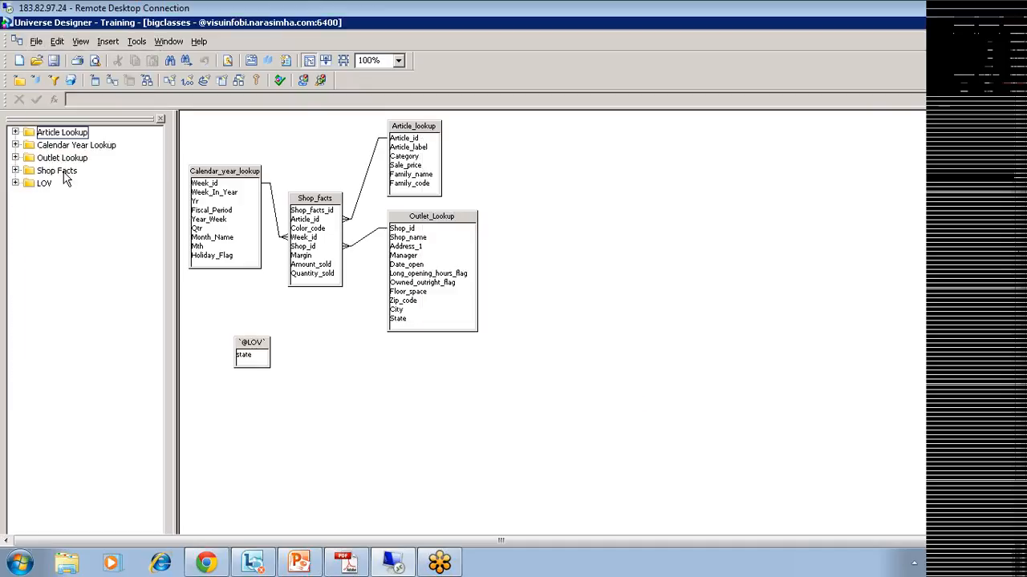
click(497, 437)
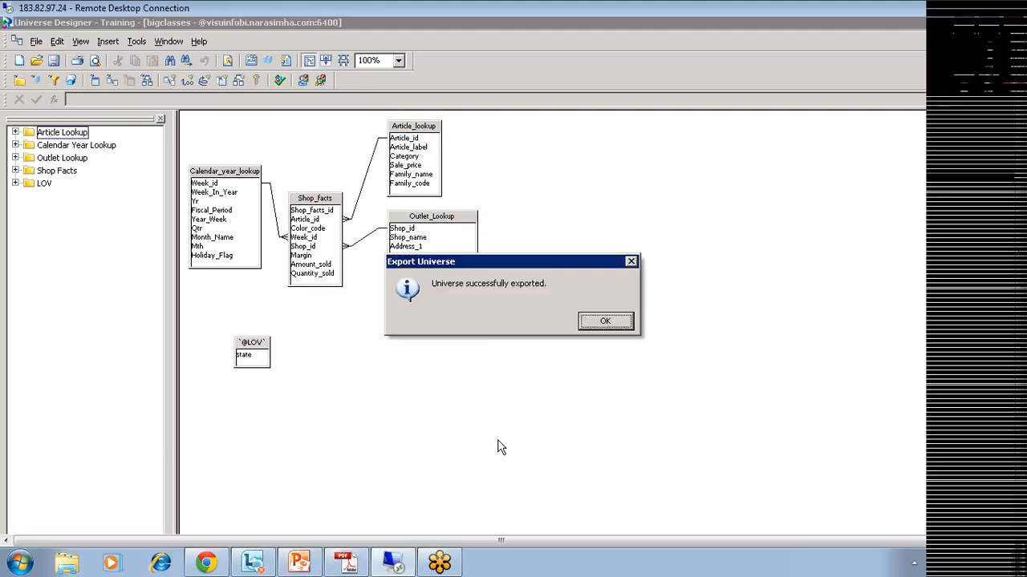
click(603, 322)
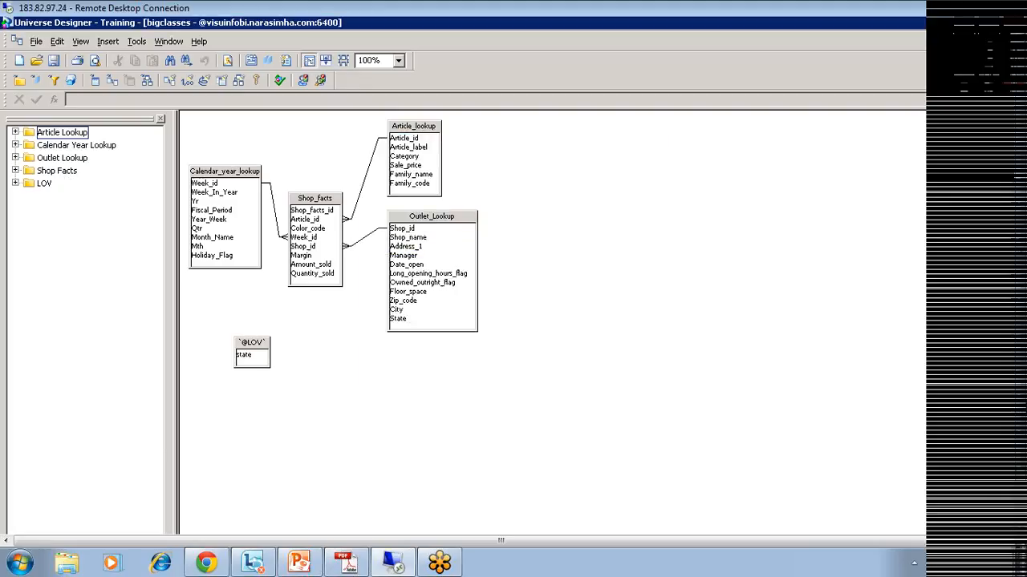
click(297, 525)
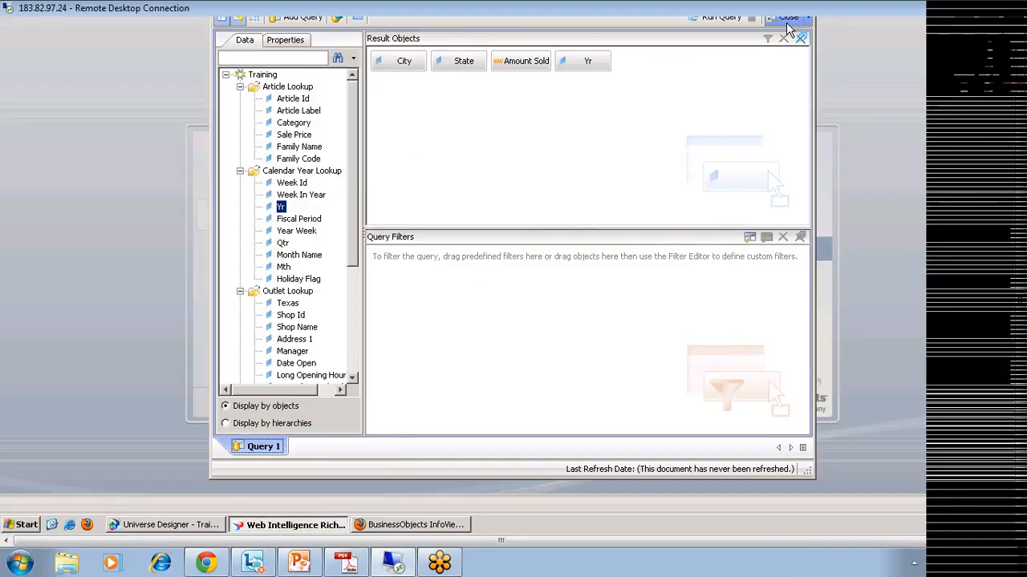
Step: Discard the open query and start a new one on the second Training universe
click(788, 18)
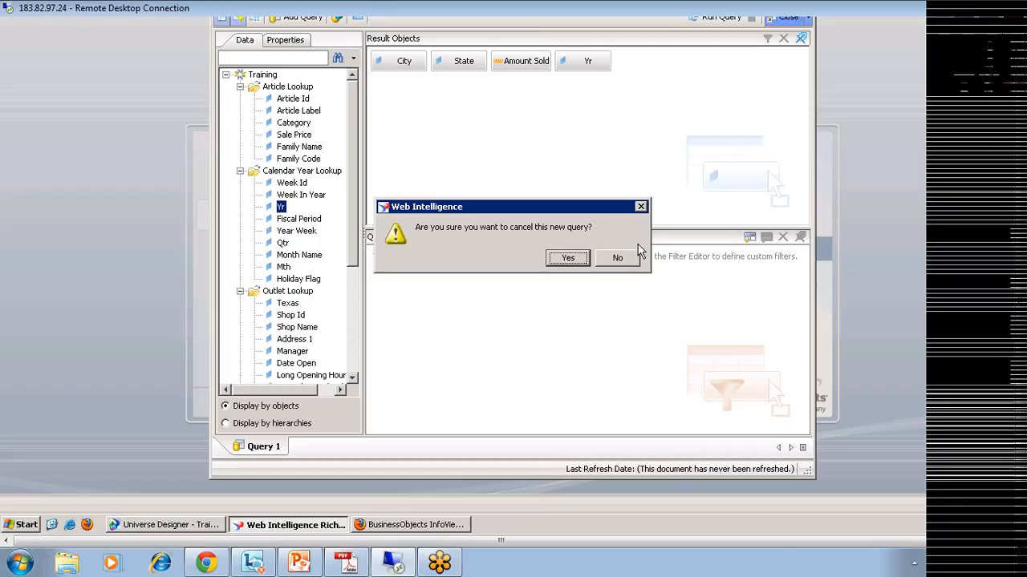
click(569, 257)
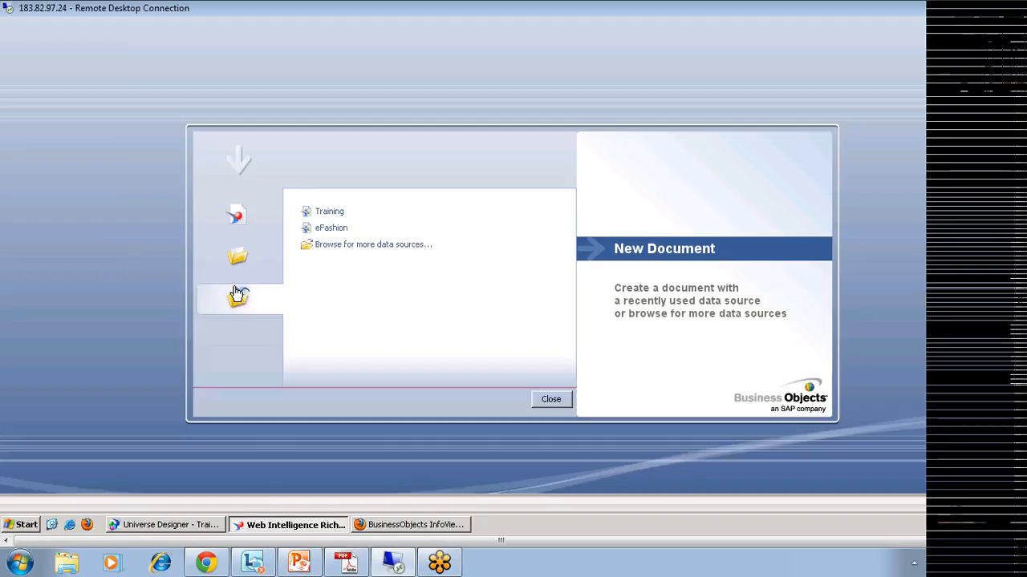
click(369, 244)
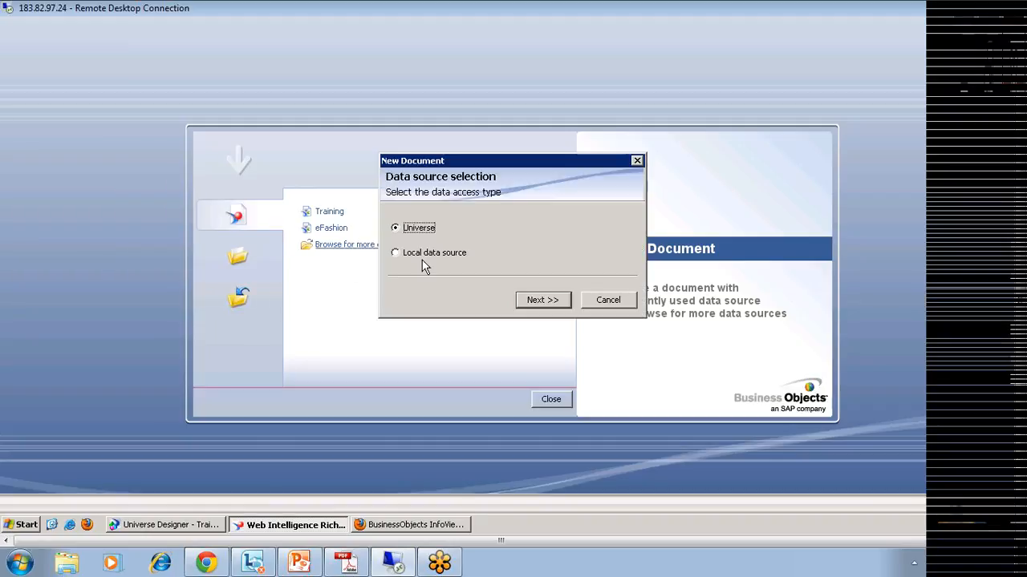
click(539, 306)
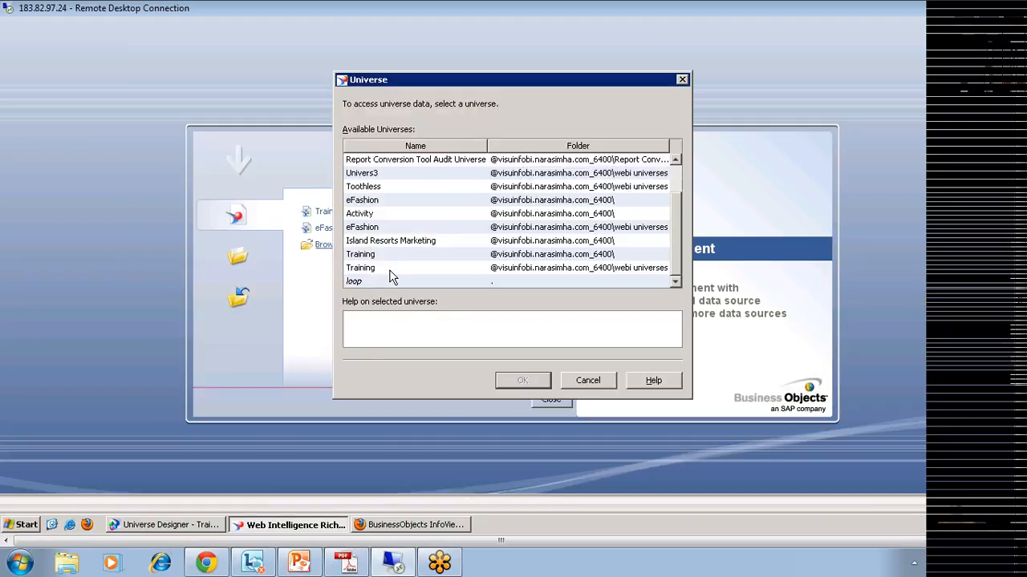
click(385, 273)
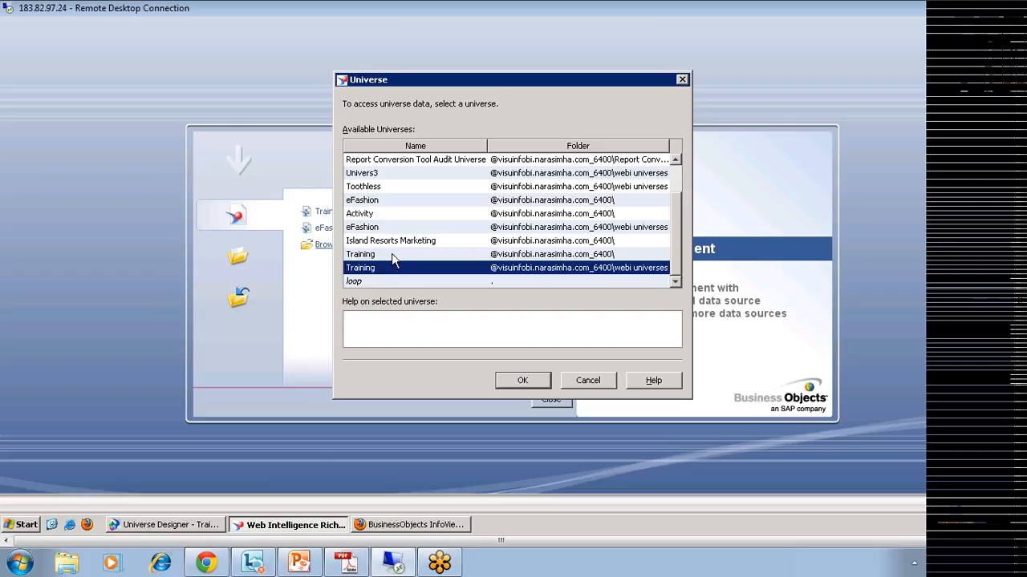
click(522, 382)
click(523, 382)
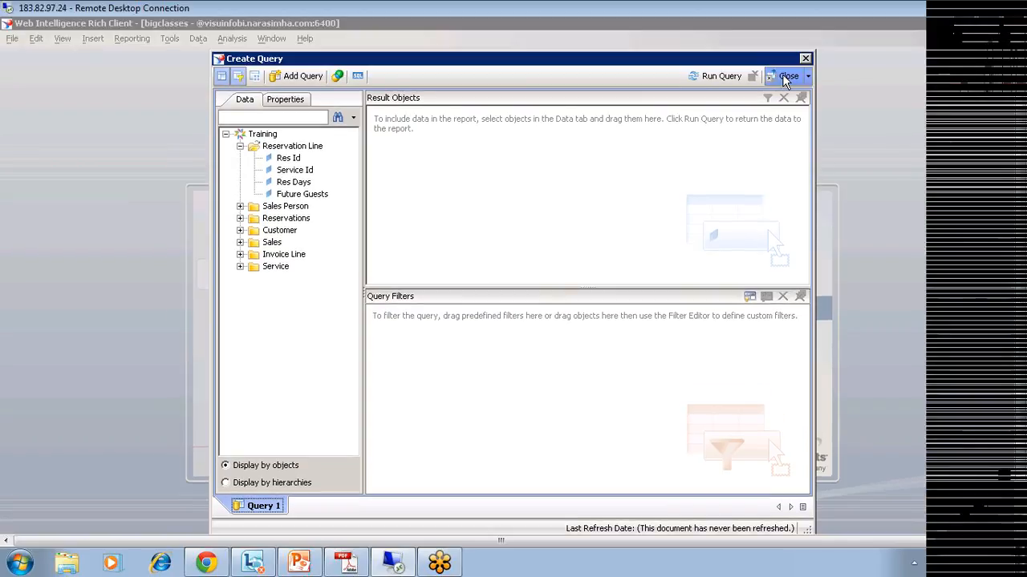
Step: Close the query on the wrong universe and start one on the other Training universe
click(785, 80)
click(317, 319)
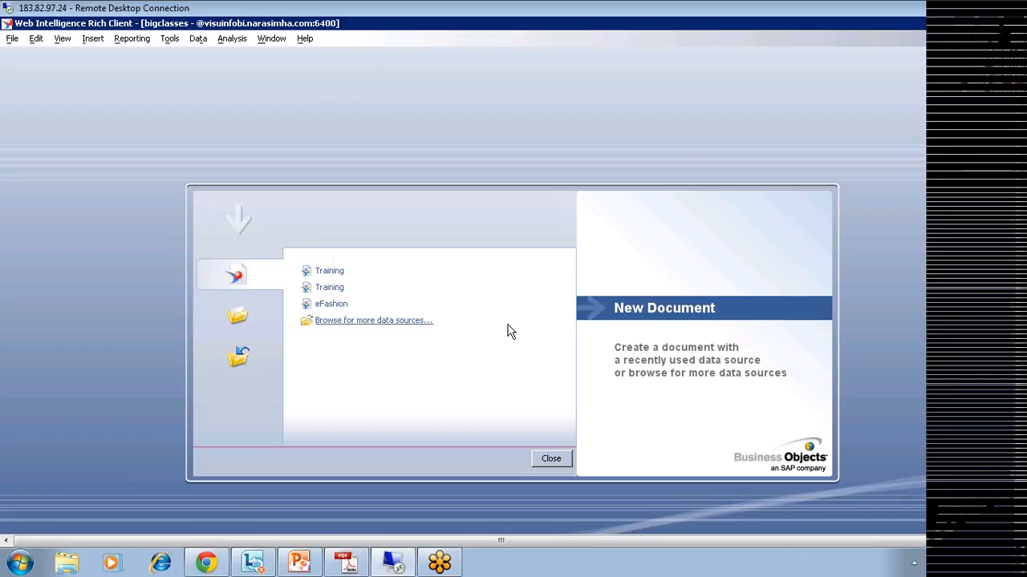
click(523, 440)
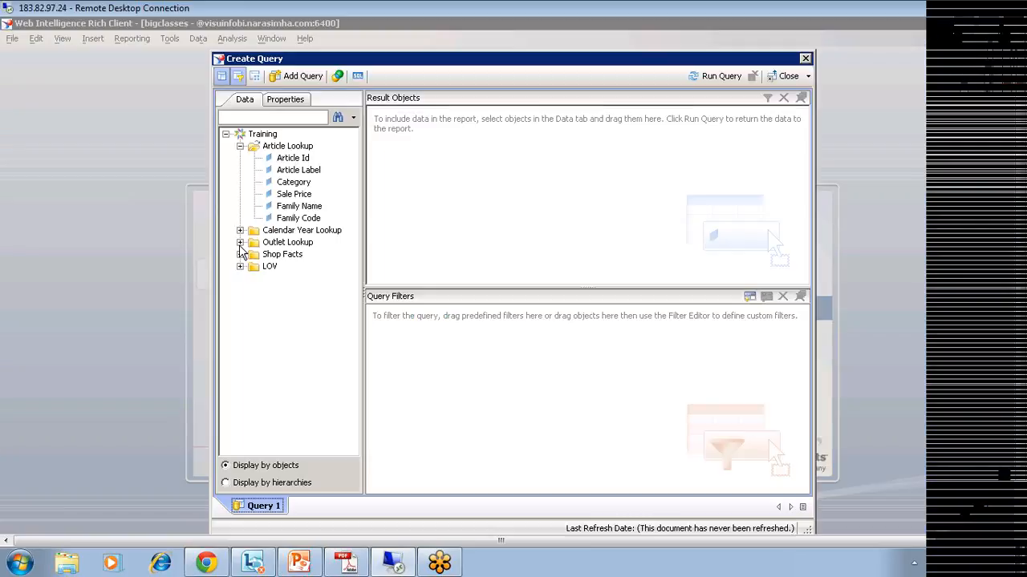
Step: Add City, State, Amount Sold and Yr to the Training query's results and run it
click(240, 242)
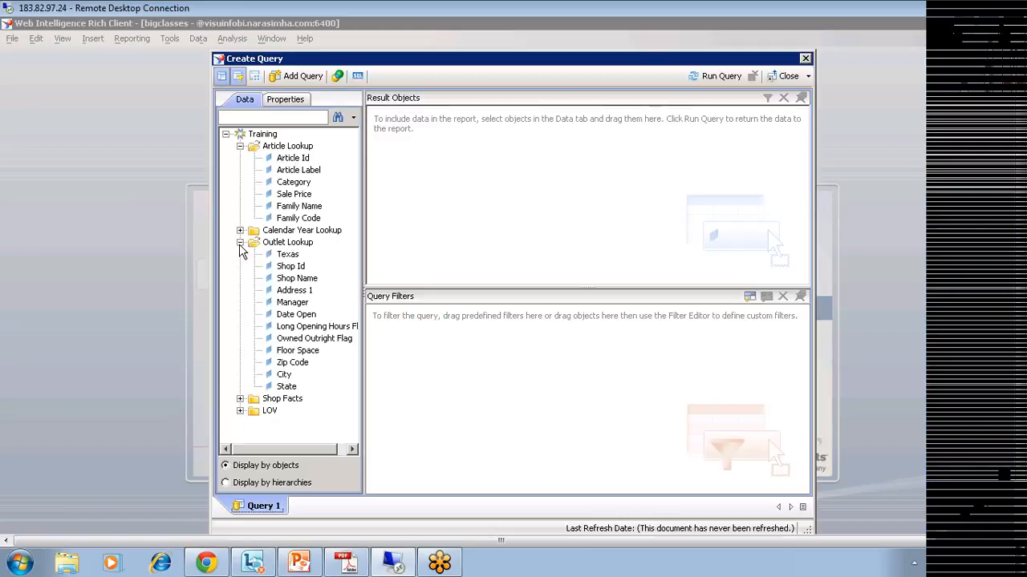
double_click(284, 374)
double_click(286, 387)
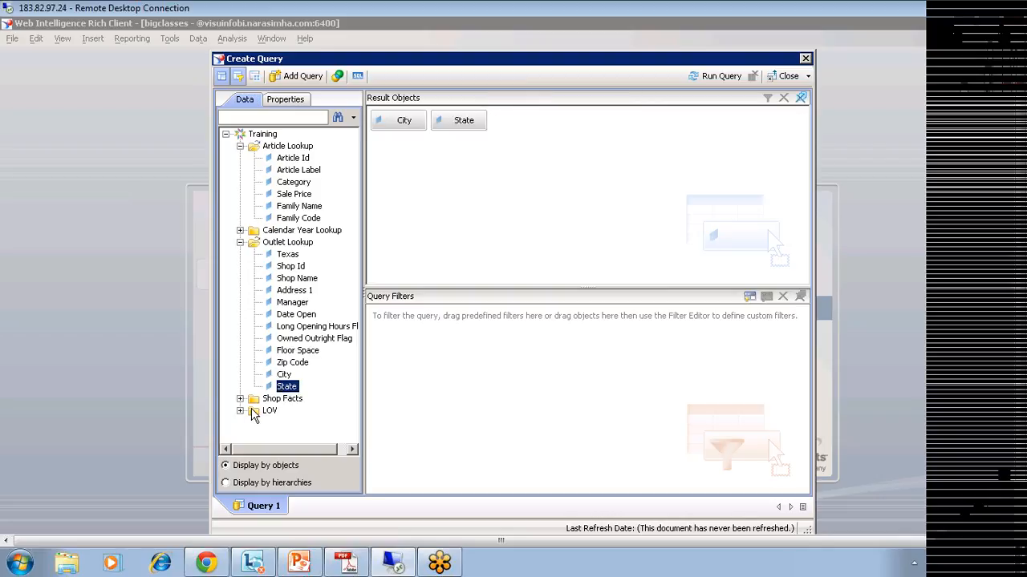
click(240, 399)
double_click(293, 426)
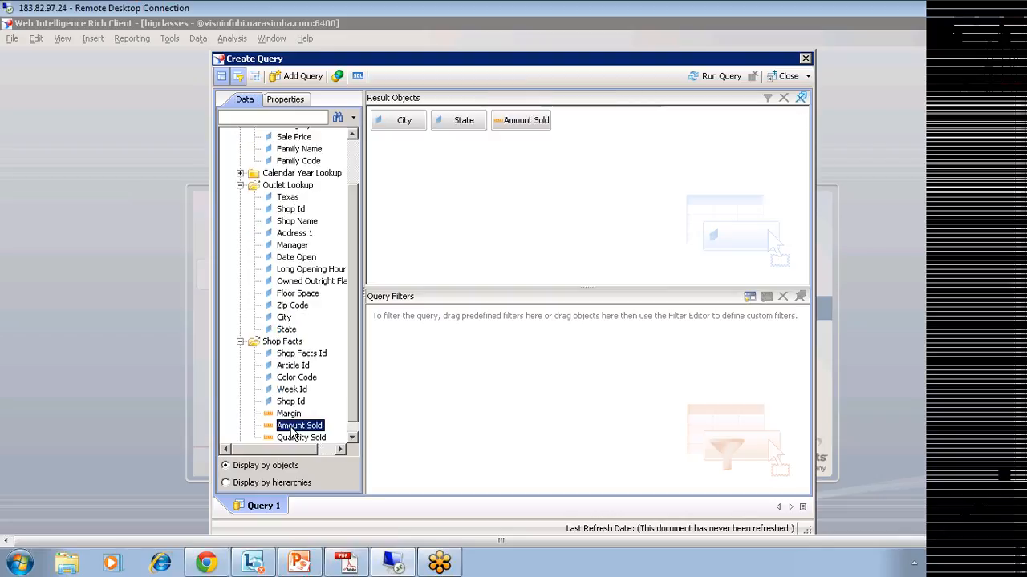
click(239, 173)
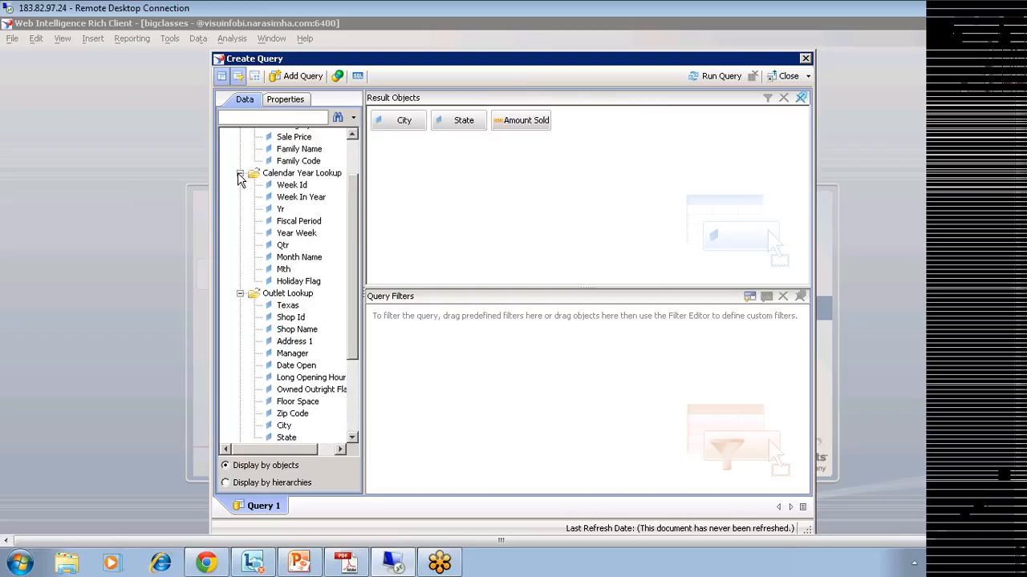
double_click(280, 210)
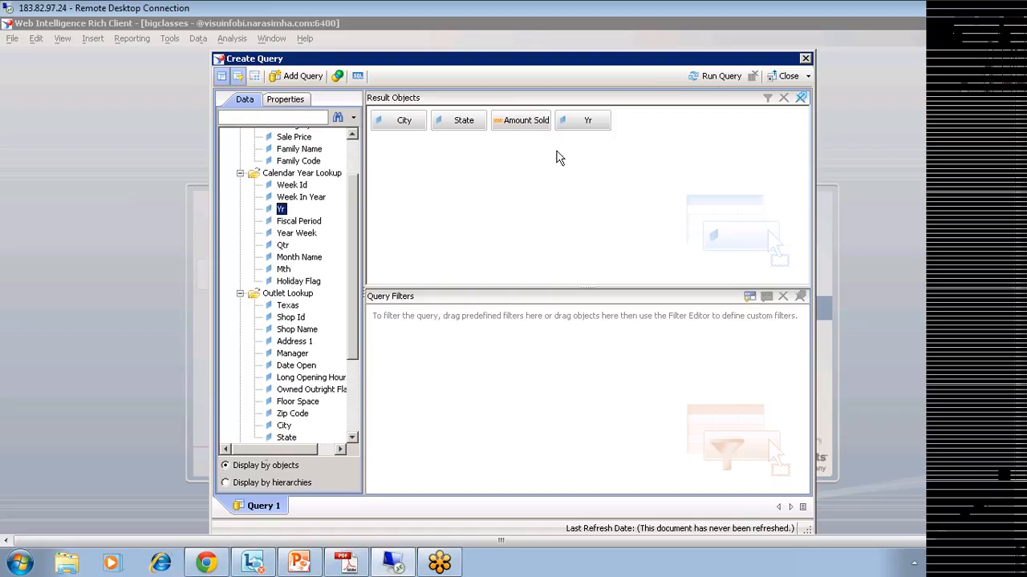
click(710, 76)
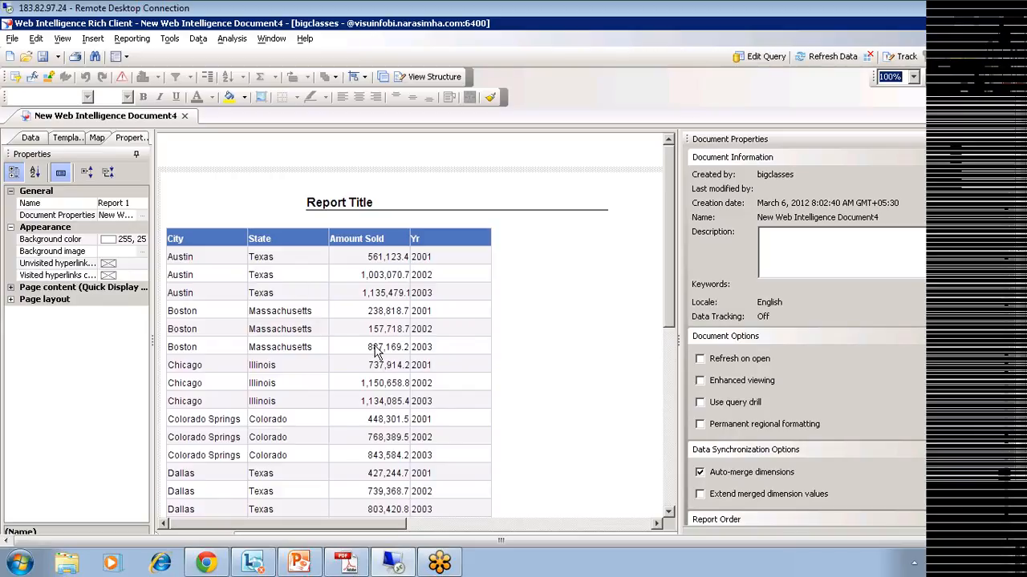
Step: Remove the City and State columns so the table totals Amount Sold per Yr only
click(363, 265)
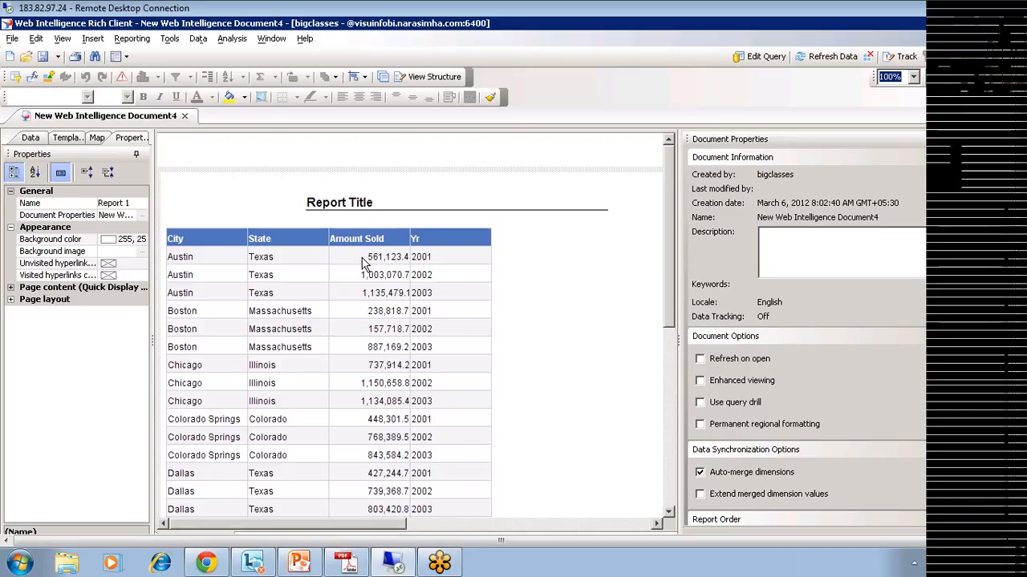
click(364, 258)
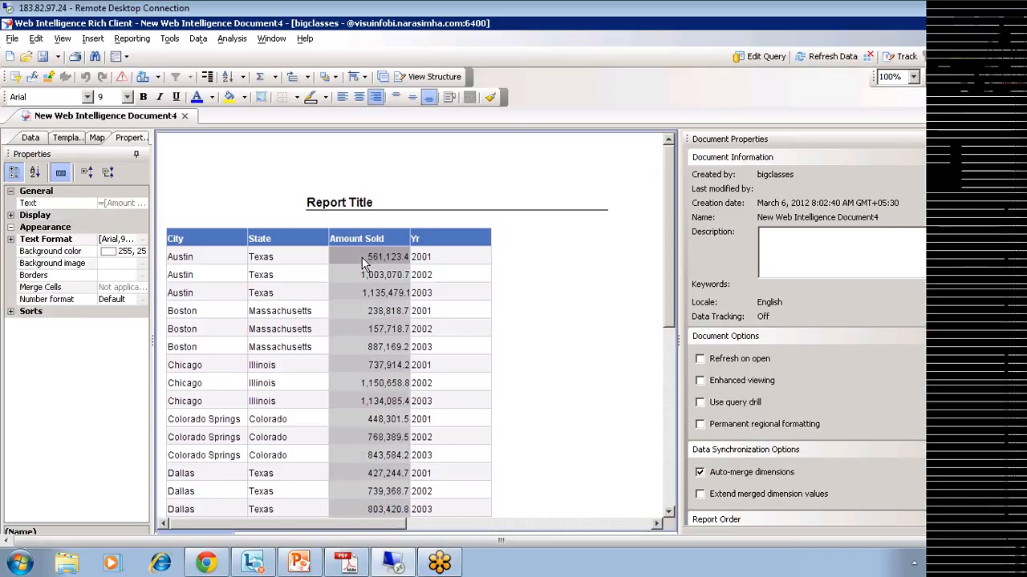
click(30, 138)
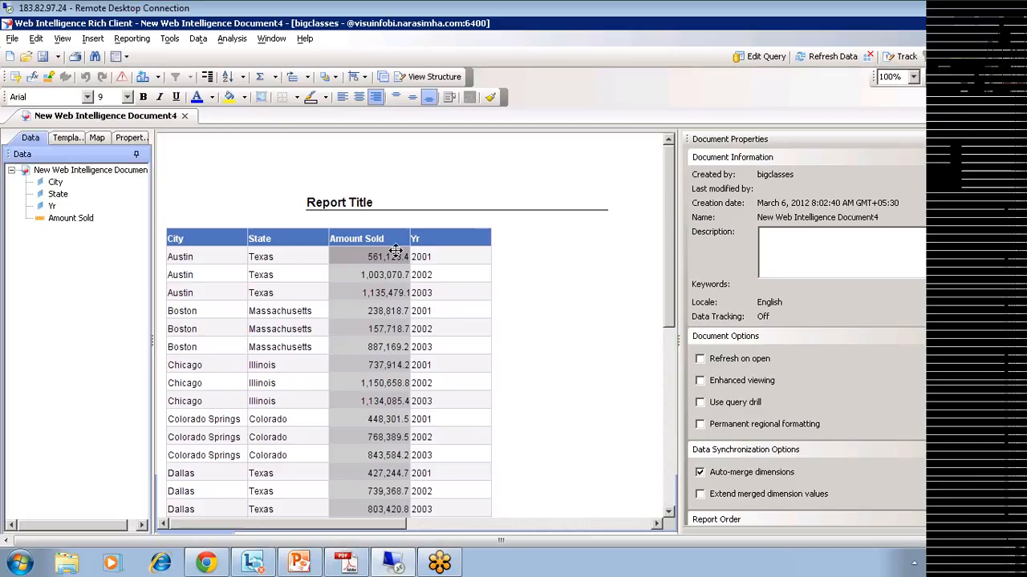
click(439, 259)
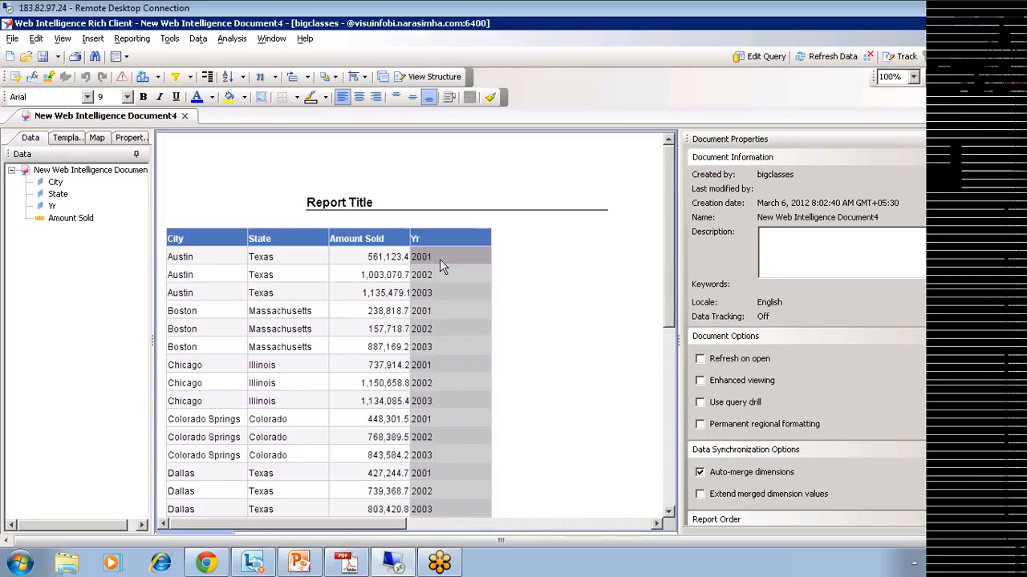
drag(201, 263, 78, 249)
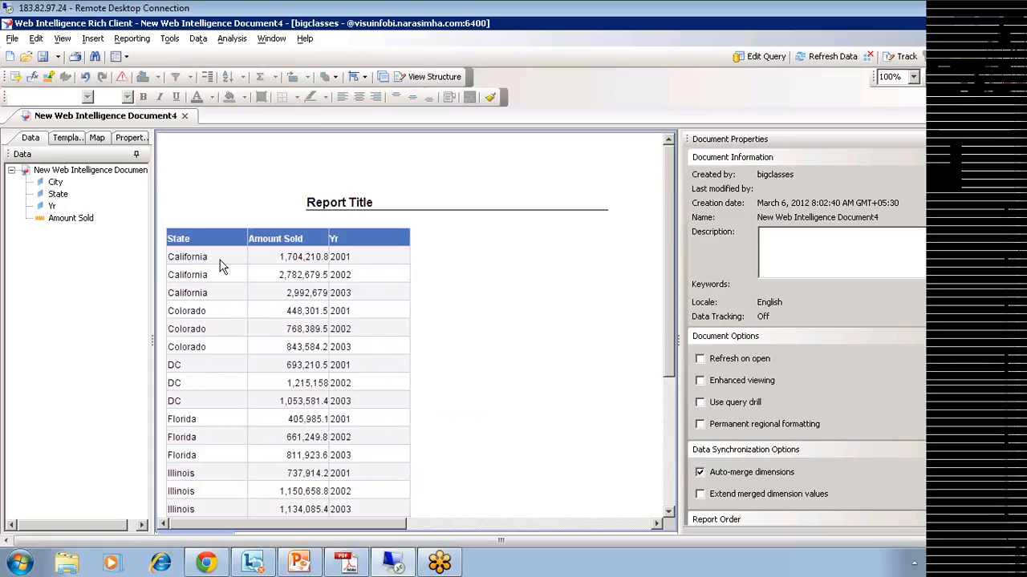
click(217, 256)
drag(217, 256, 78, 251)
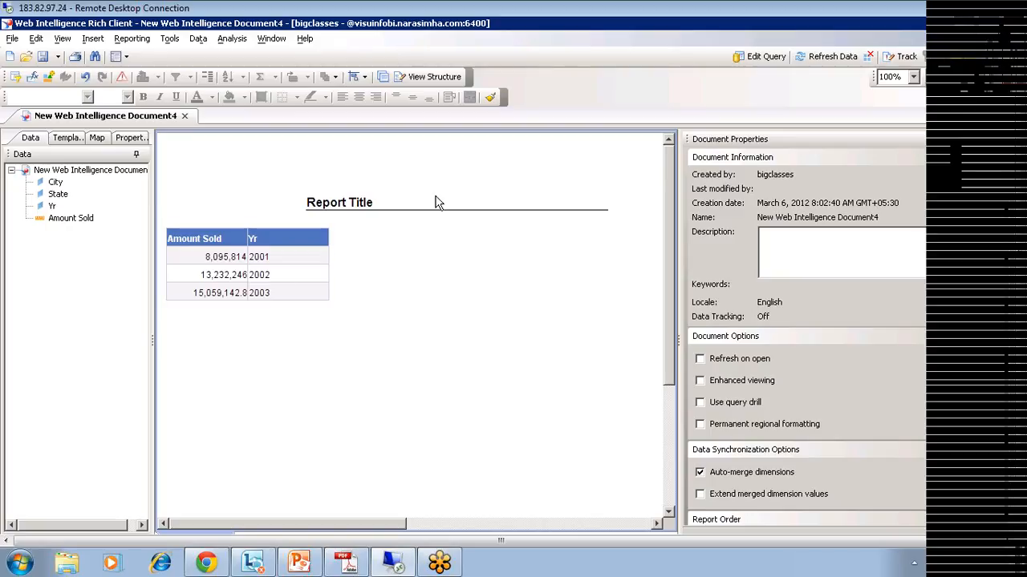
click(759, 57)
click(357, 75)
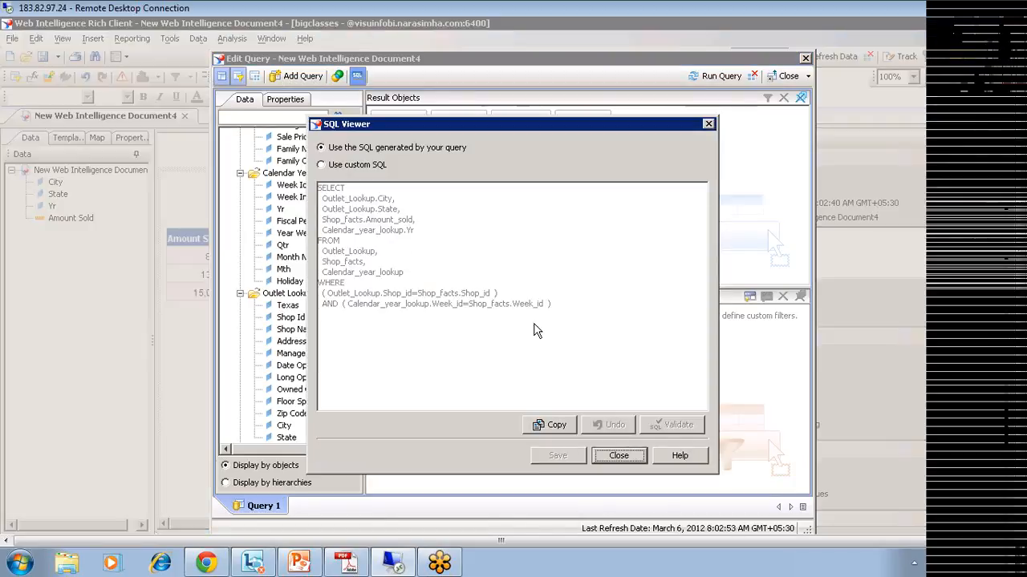
click(607, 461)
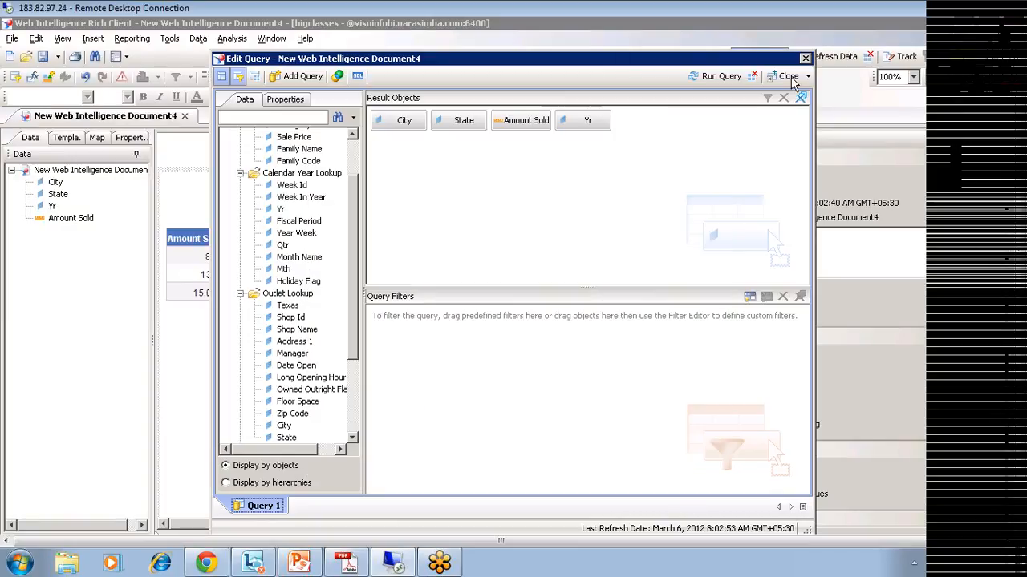
click(789, 77)
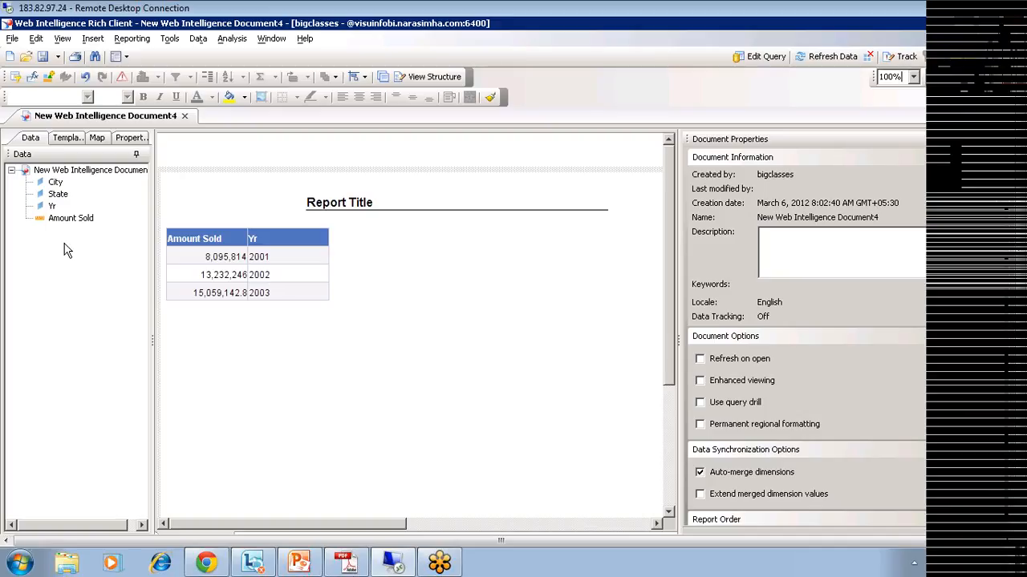
click(60, 195)
ctrl+click(66, 219)
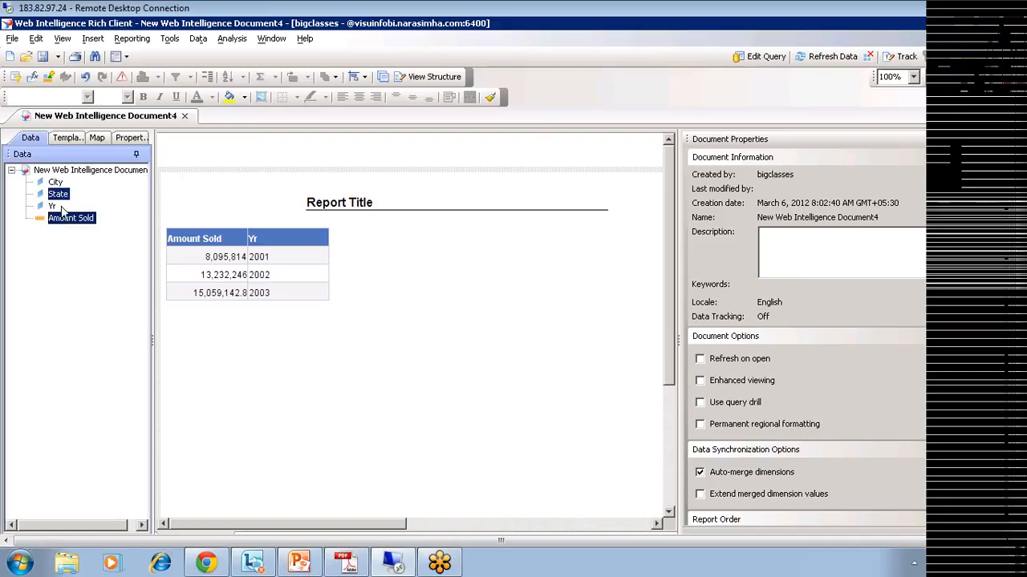
drag(62, 200, 500, 366)
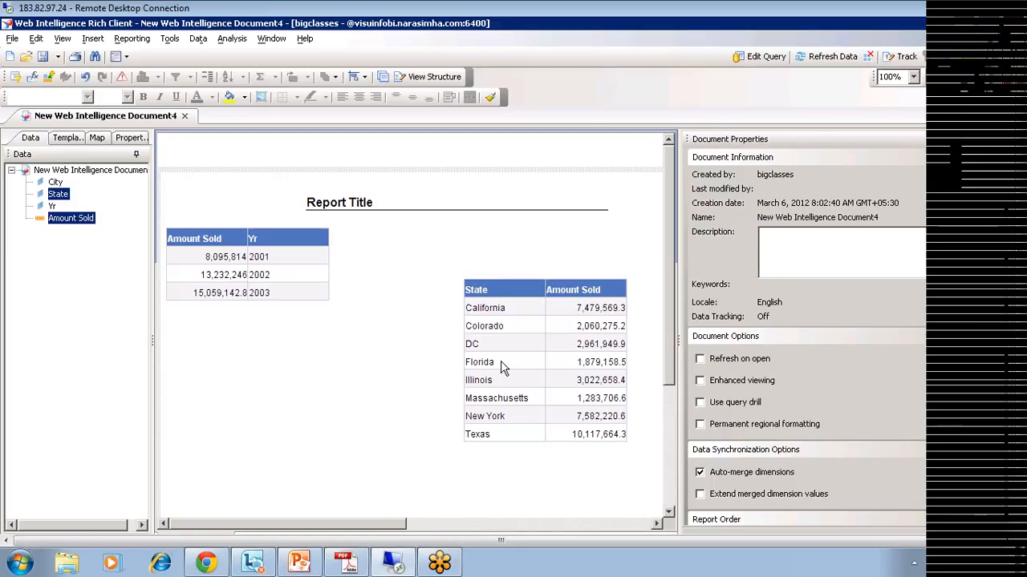
click(579, 309)
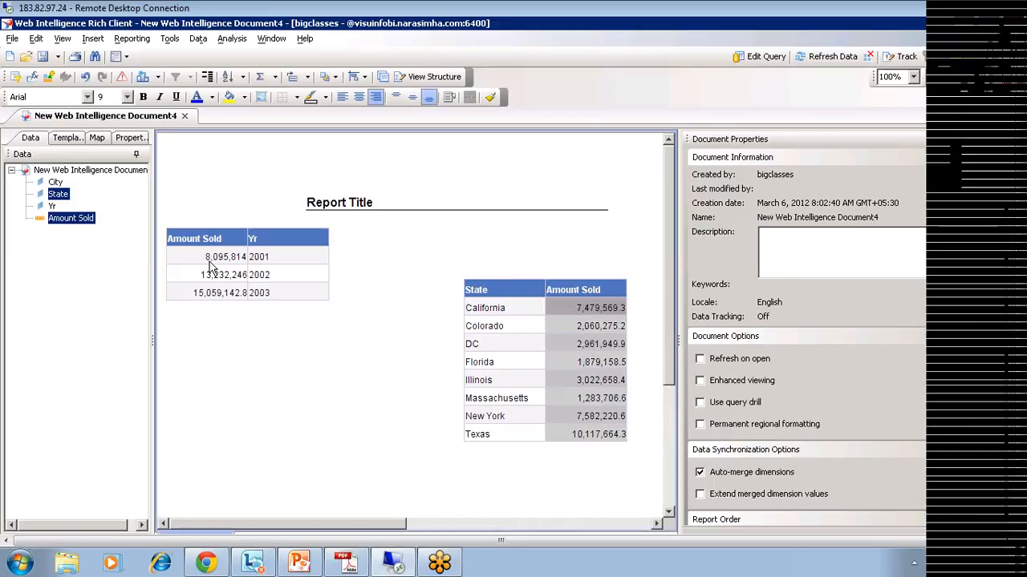
click(211, 265)
click(575, 315)
click(239, 261)
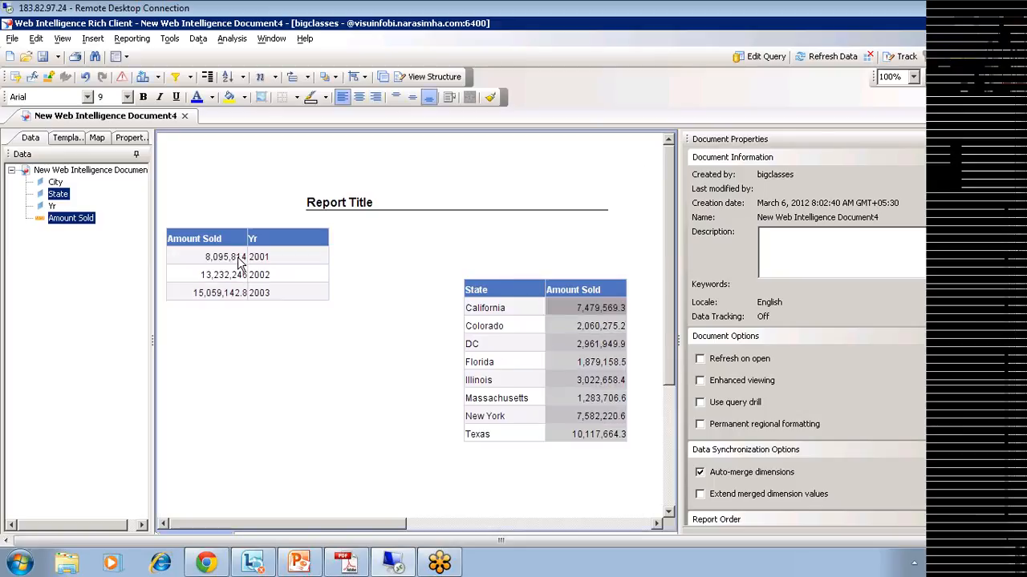
click(210, 263)
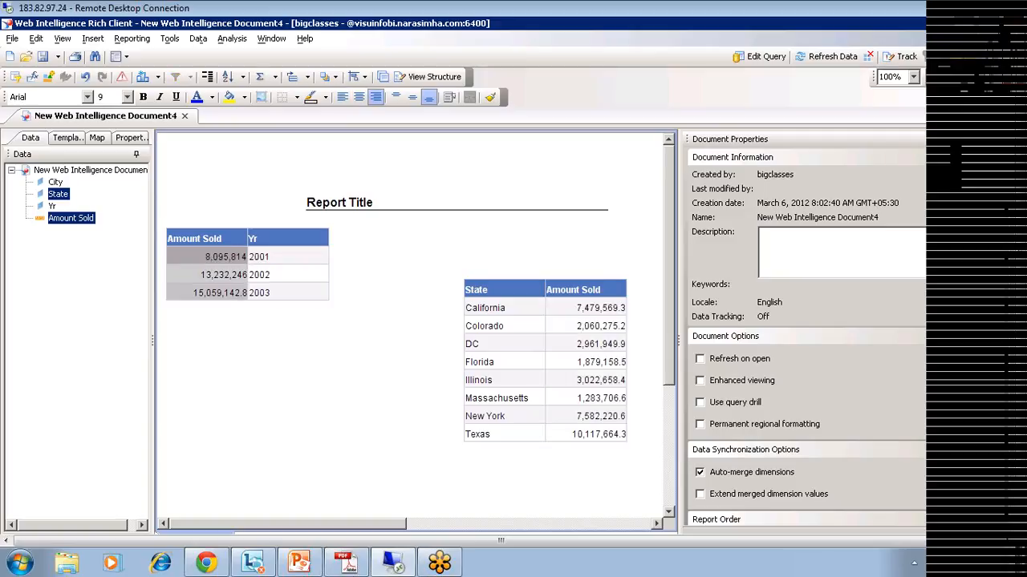
click(278, 259)
click(535, 331)
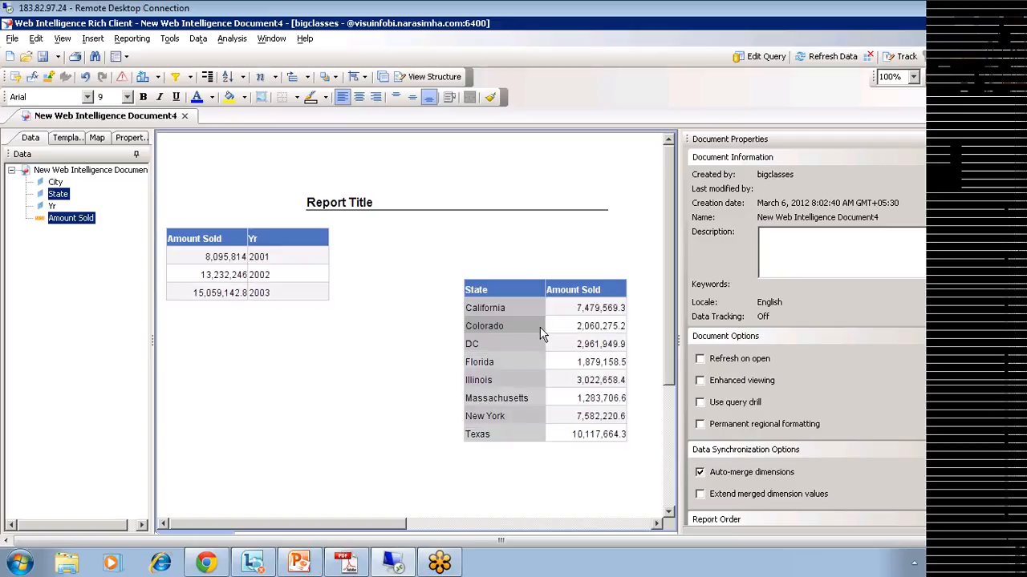
click(562, 309)
click(506, 313)
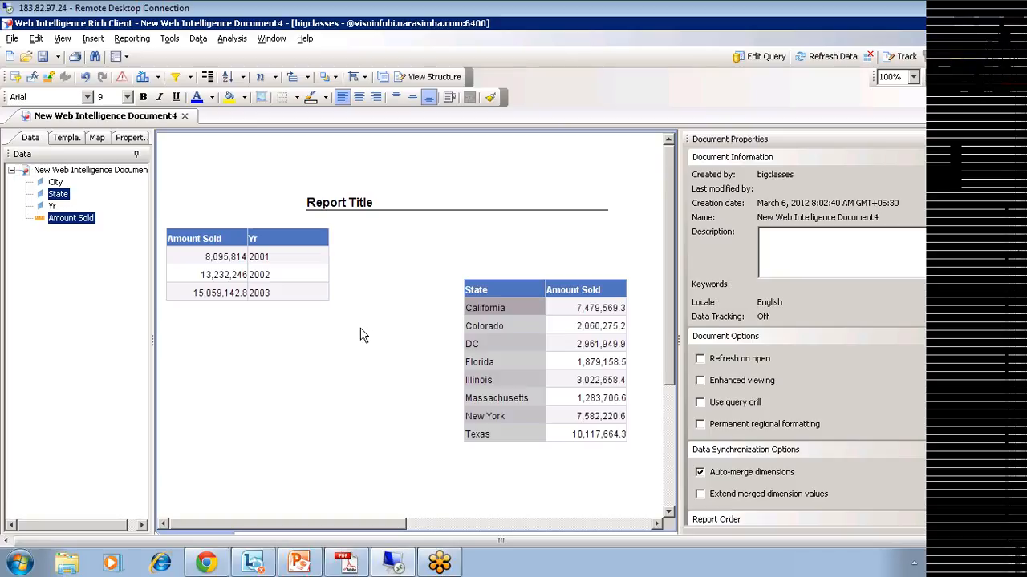
click(753, 57)
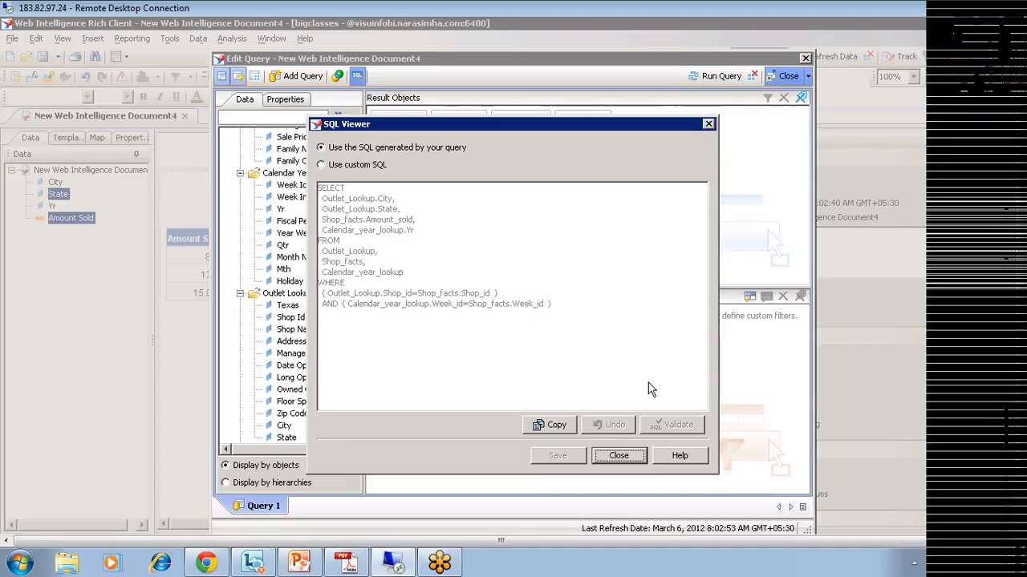
click(619, 456)
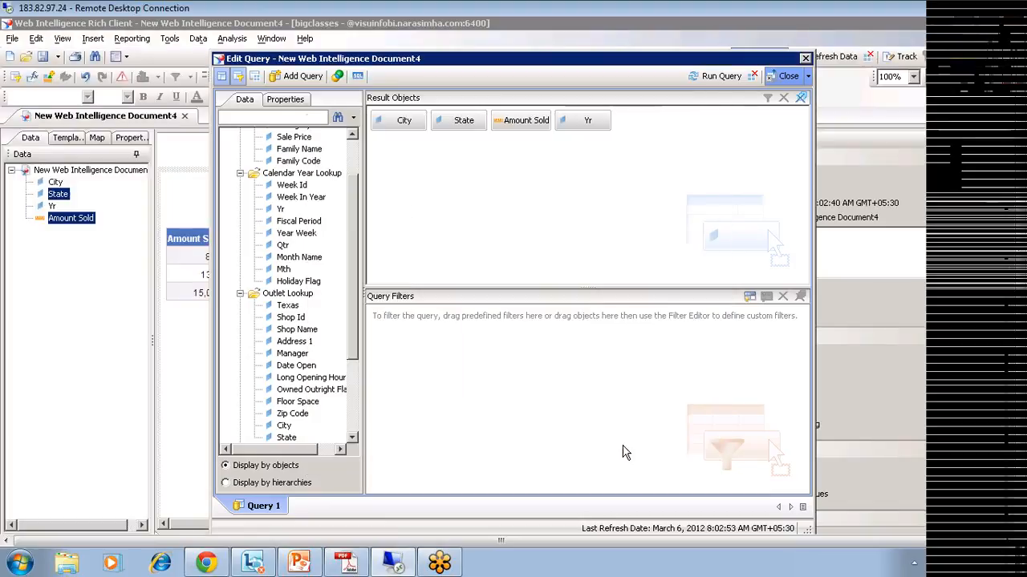
click(790, 76)
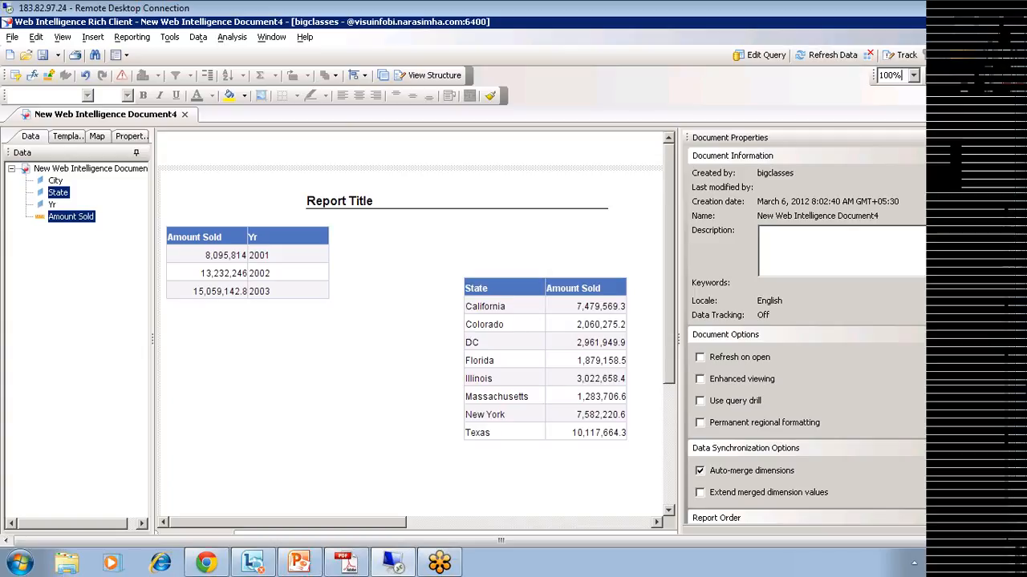
Step: Change the Amount Sold object's Select to sum(Shop_facts.Amount_sold) and apply it
click(1017, 478)
click(169, 525)
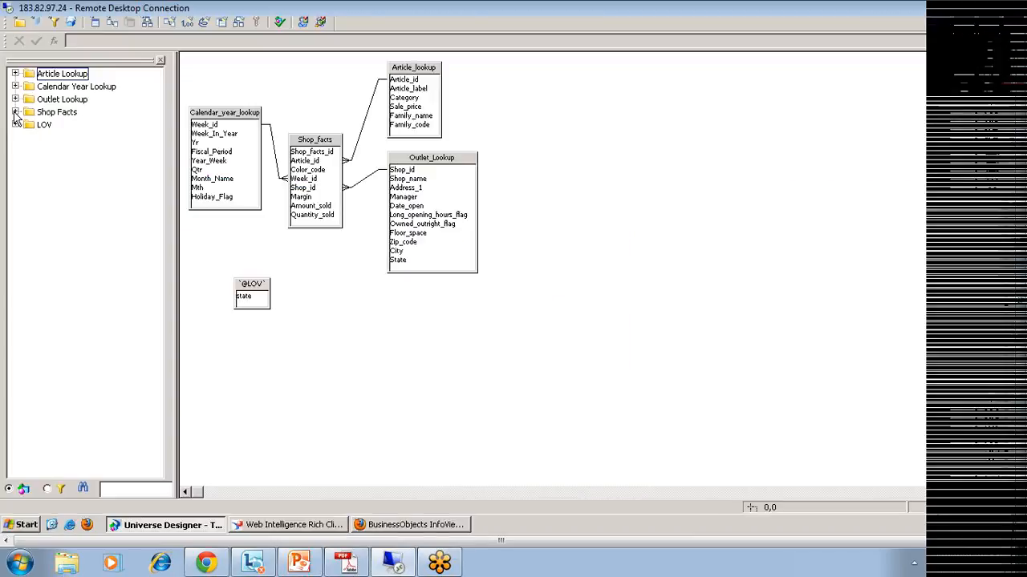
click(16, 111)
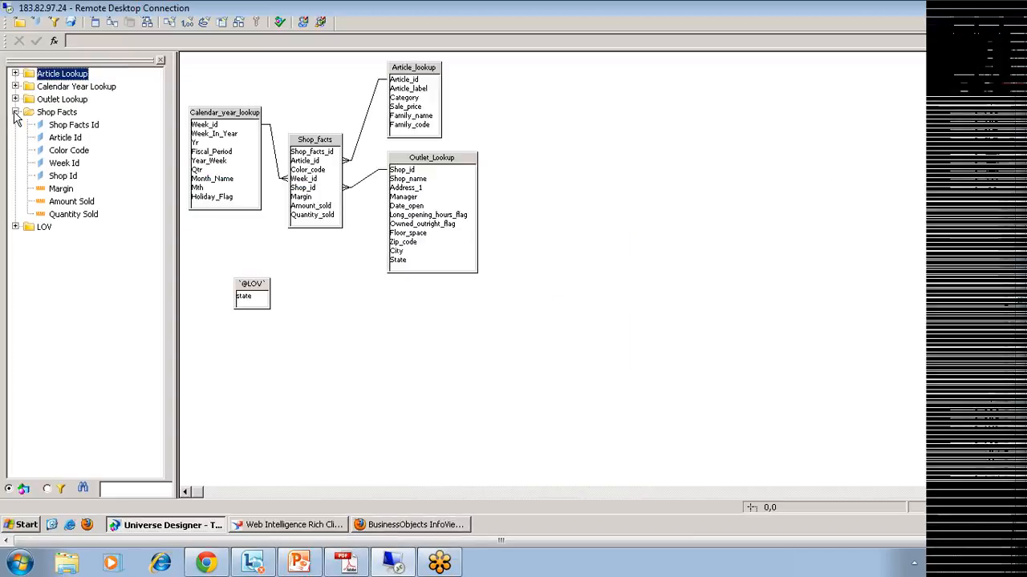
double_click(71, 201)
click(198, 229)
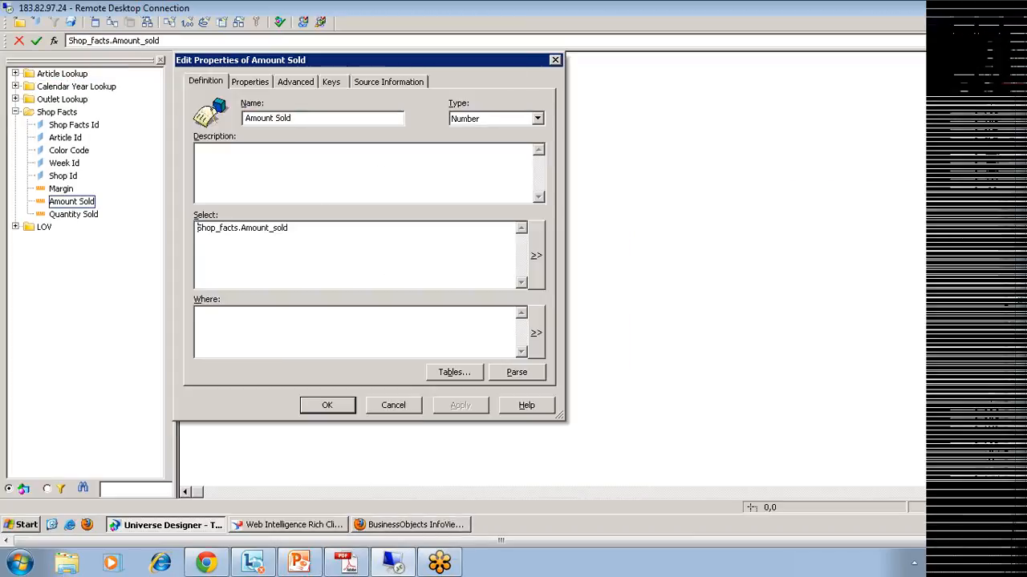
text(sum()
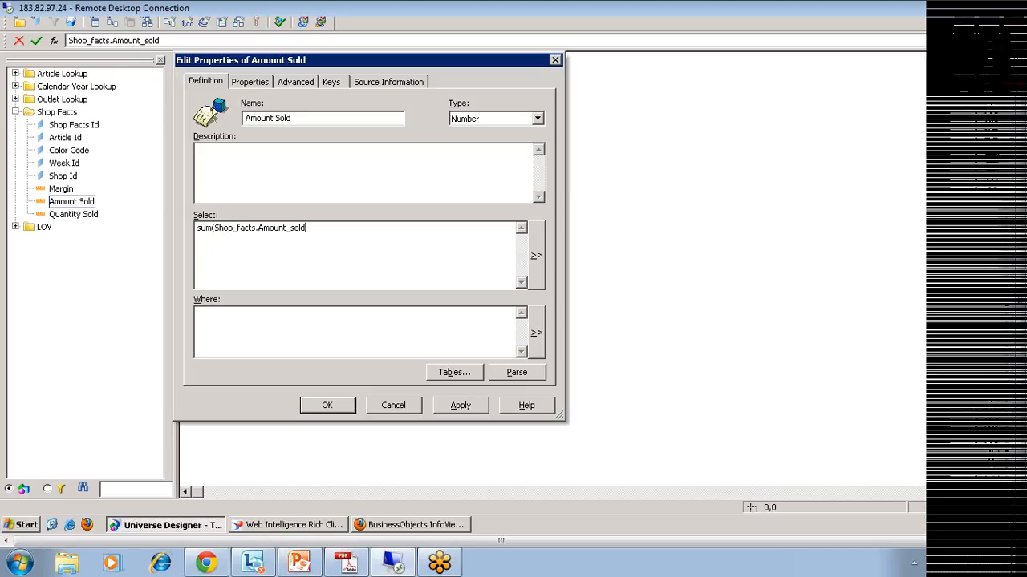
click(460, 405)
click(327, 405)
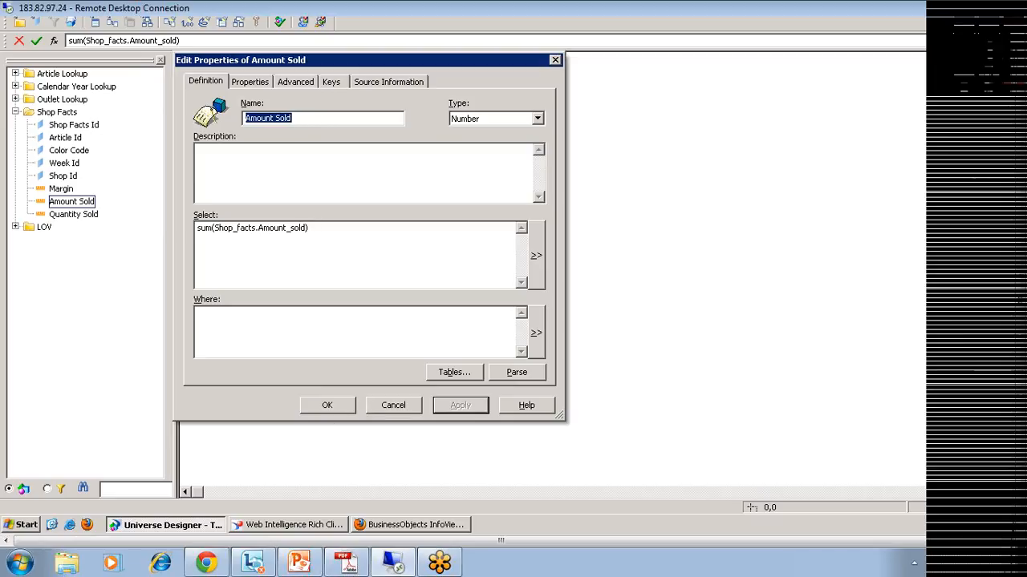
click(214, 228)
drag(214, 228, 190, 230)
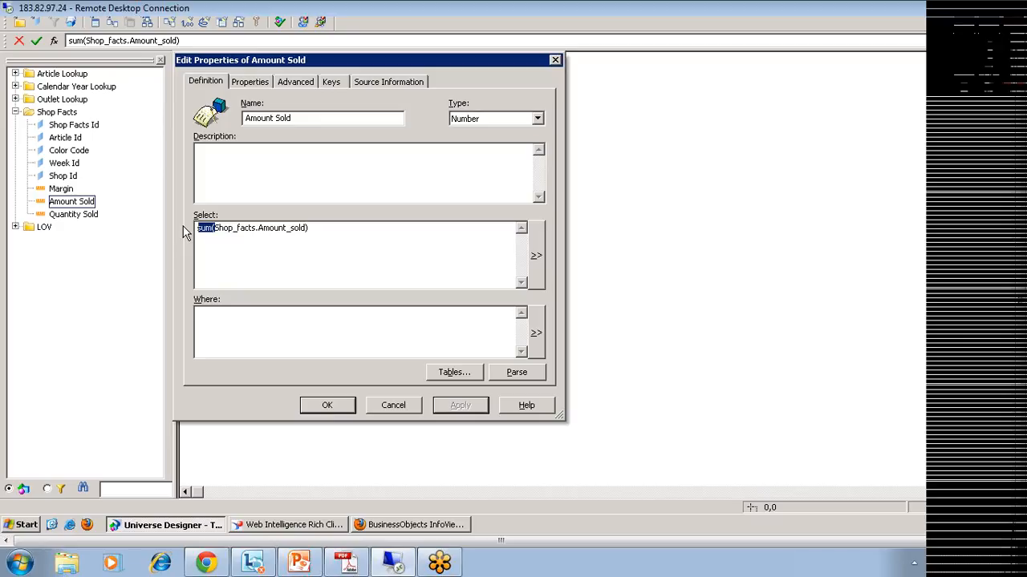
click(329, 406)
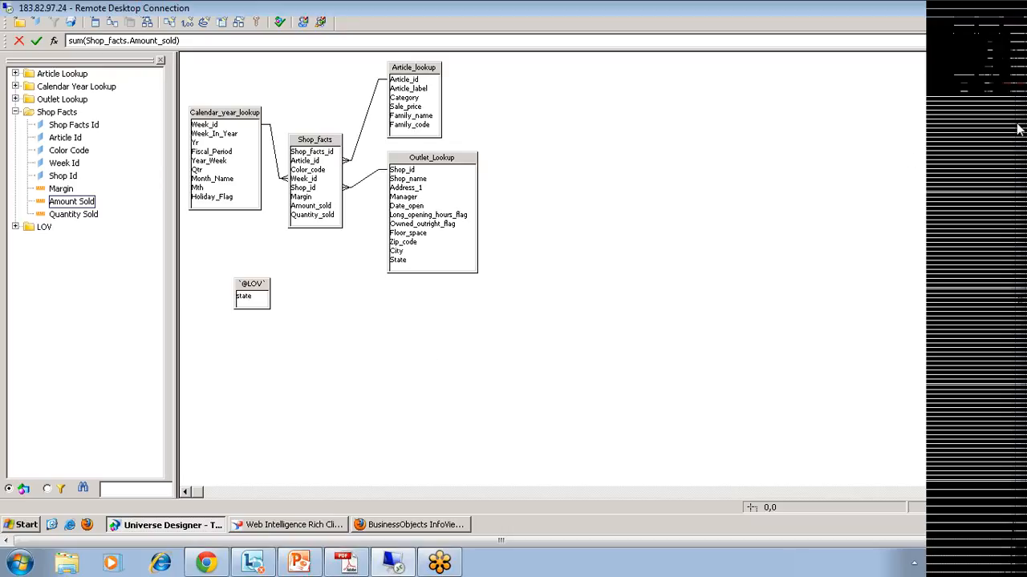
Step: Export the updated Training universe and return to the Web Intelligence report
click(36, 42)
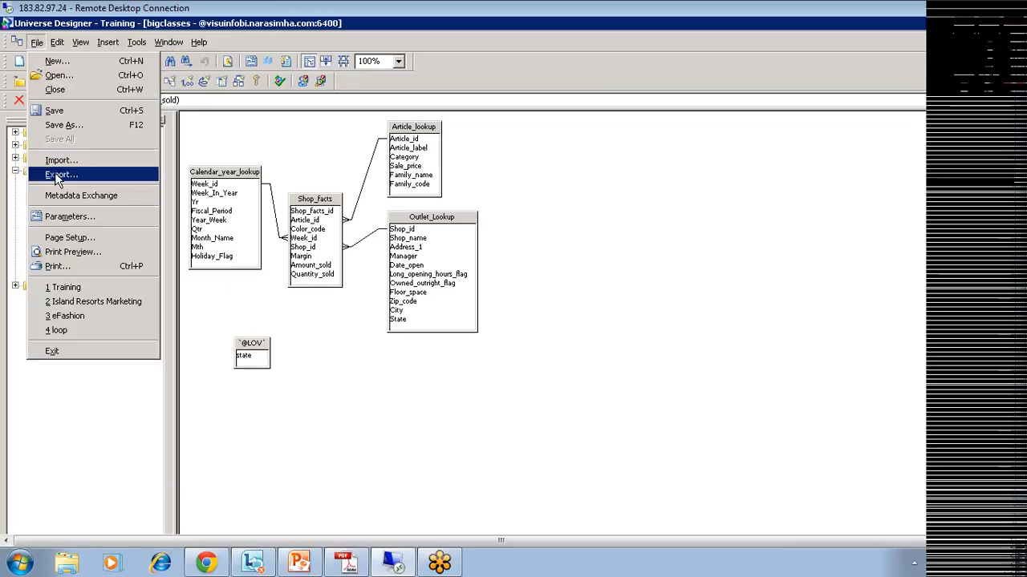
click(57, 172)
click(610, 322)
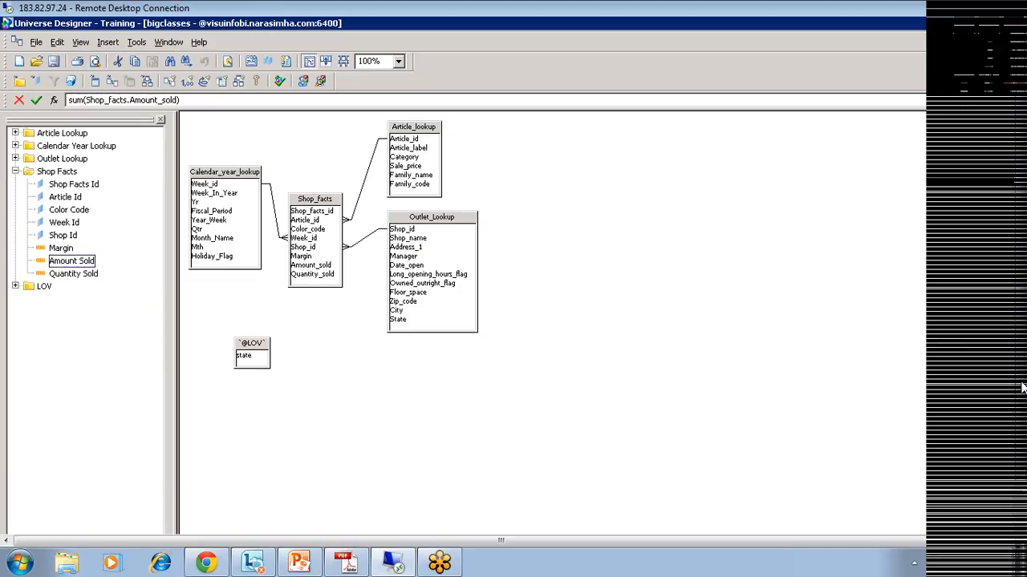
drag(1022, 397, 1022, 445)
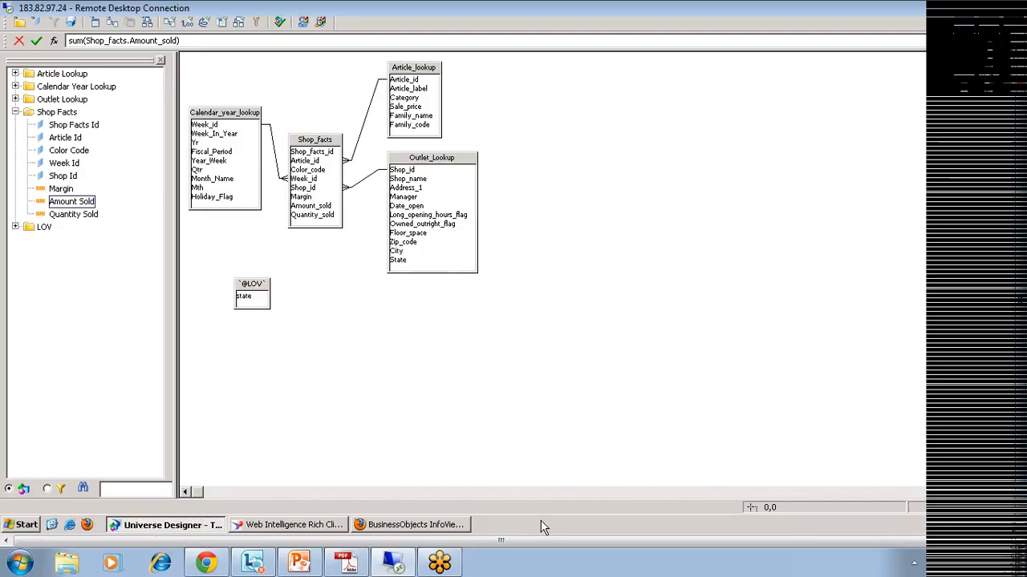
click(294, 525)
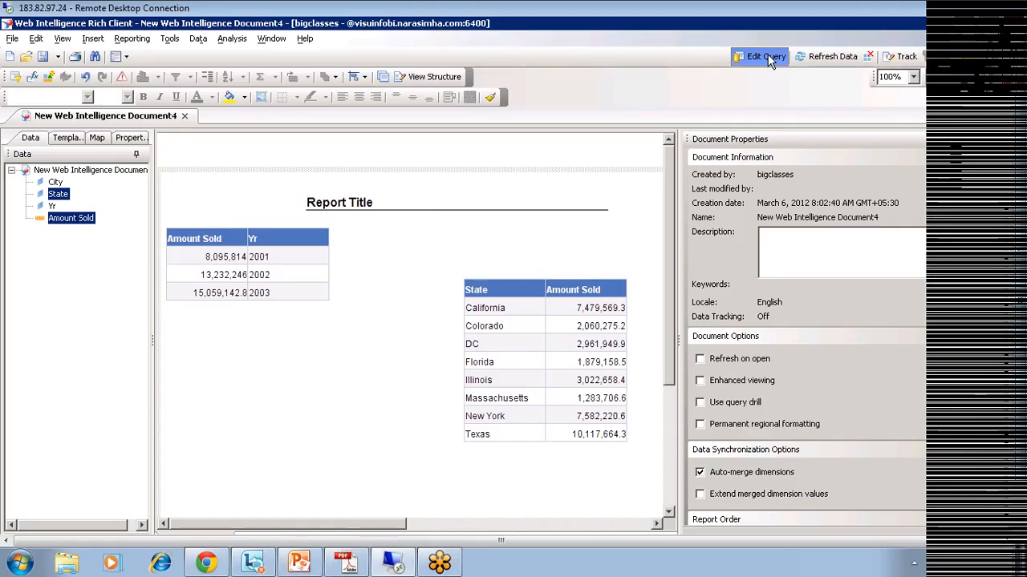
Step: Copy the query's generated SQL into a new Notepad page
click(768, 53)
click(358, 77)
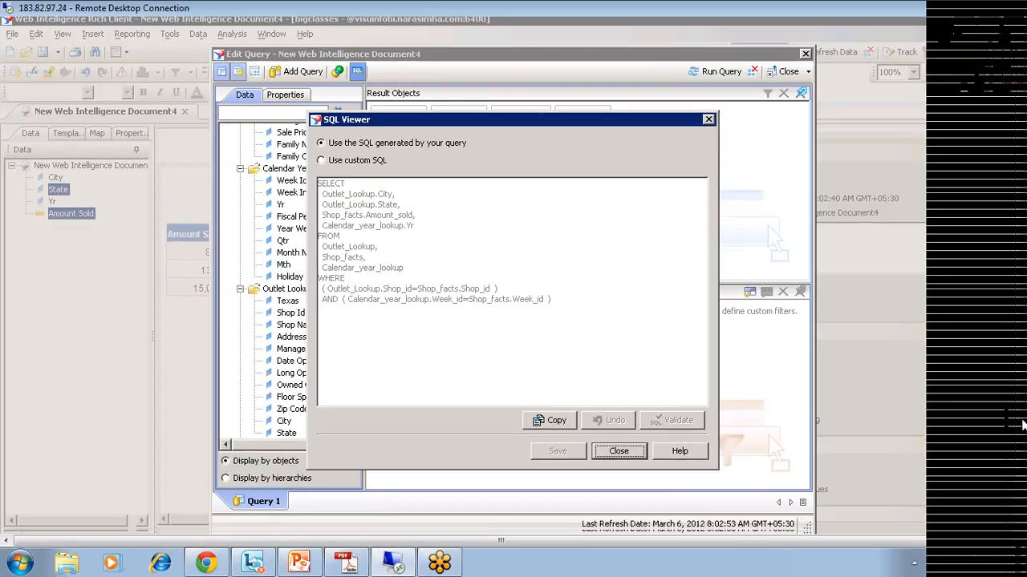
key(super+r)
text(notepa)
key(Return)
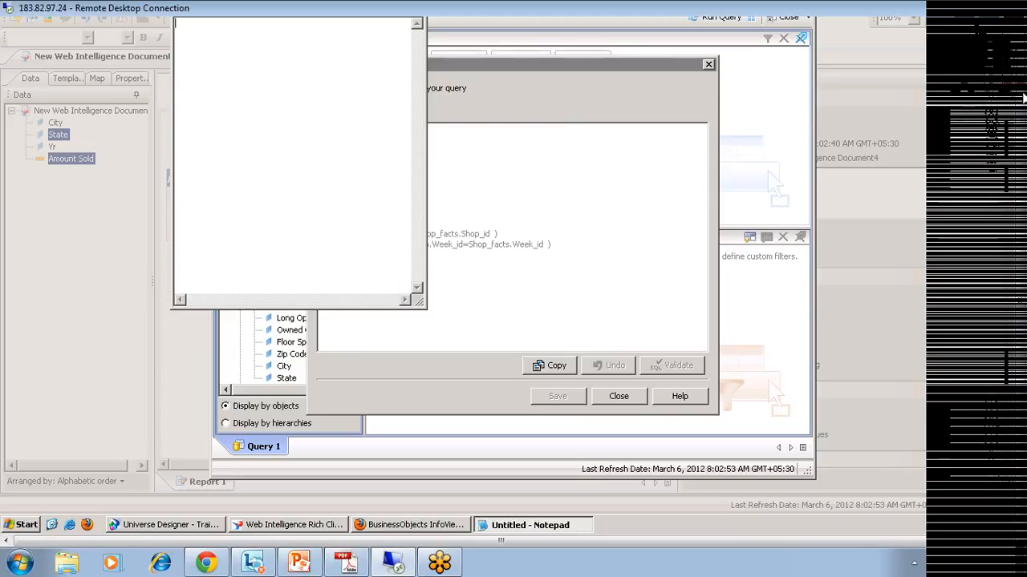
text(SELECT   Outlet_Lookup.City,   Outlet_Lookup.State,   Shop_facts.Amount_sold,   Calendar_year_lookup.Yr FROM   Outlet_Lookup,   Shop_facts,   Calendar_year_lookup WHERE   ( Outlet_Lookup.Shop_id=Shop_facts.Shop_id  )   AND  ( Calendar_year_lookup.Week_id=Shop_facts.Week_id  ))
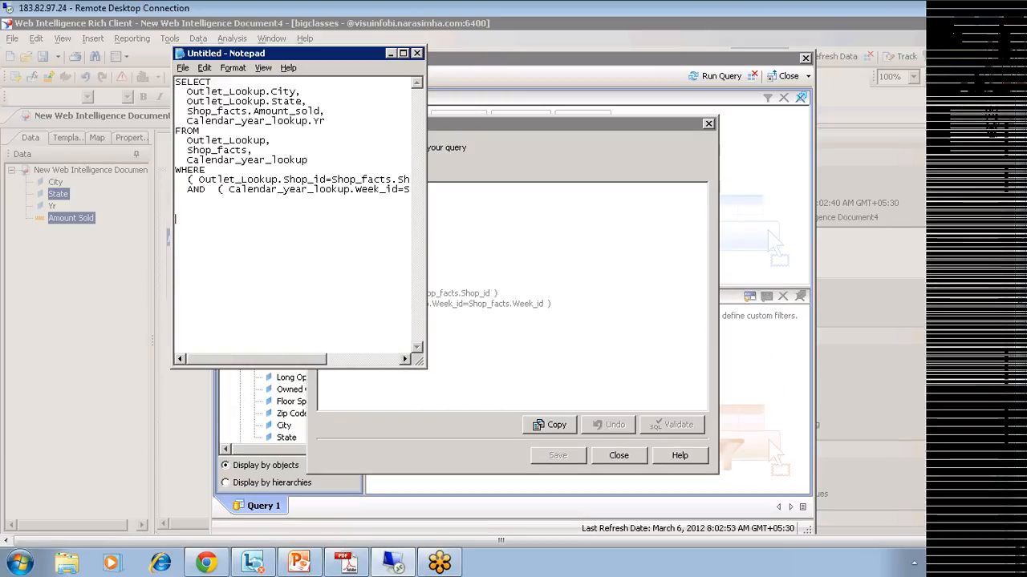
Step: Close the SQL view, the query editor and the report document without saving
click(529, 229)
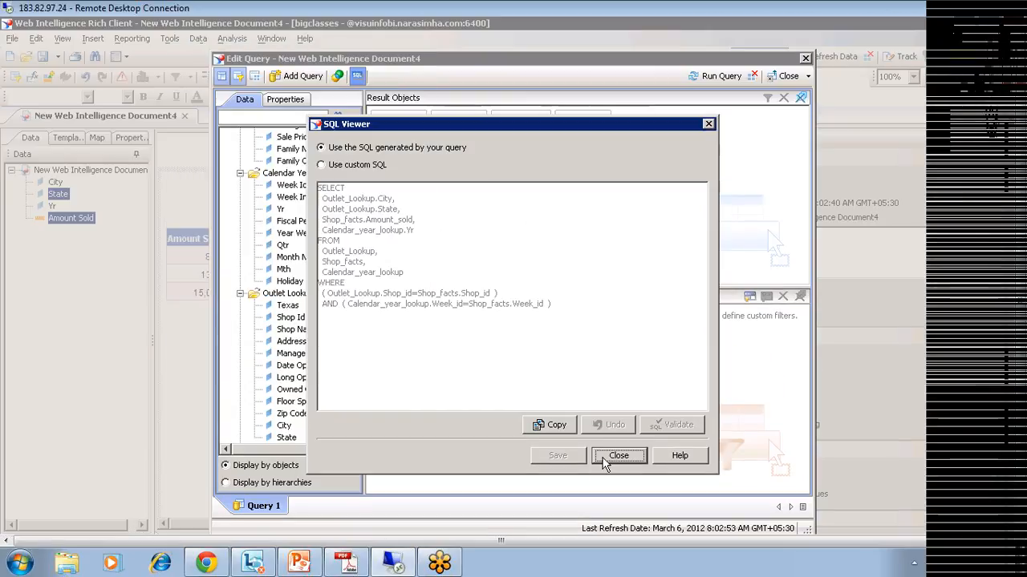
click(610, 457)
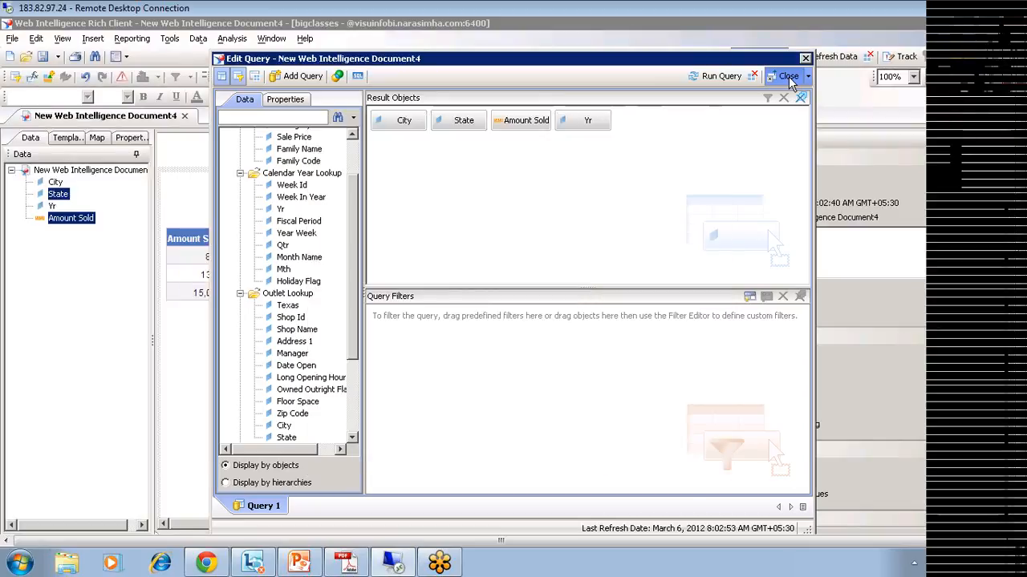
click(788, 76)
click(185, 116)
click(467, 317)
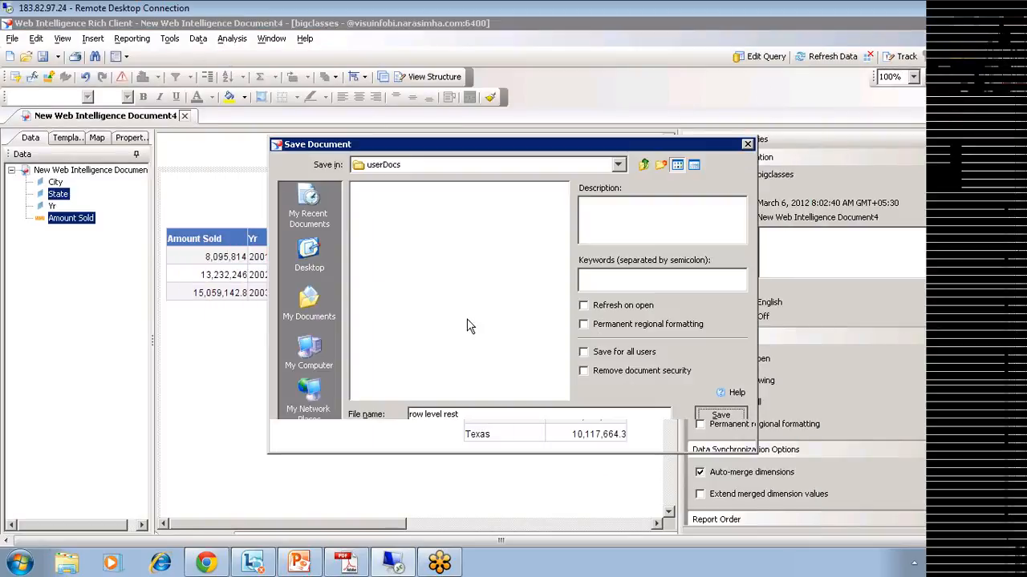
click(723, 434)
click(184, 115)
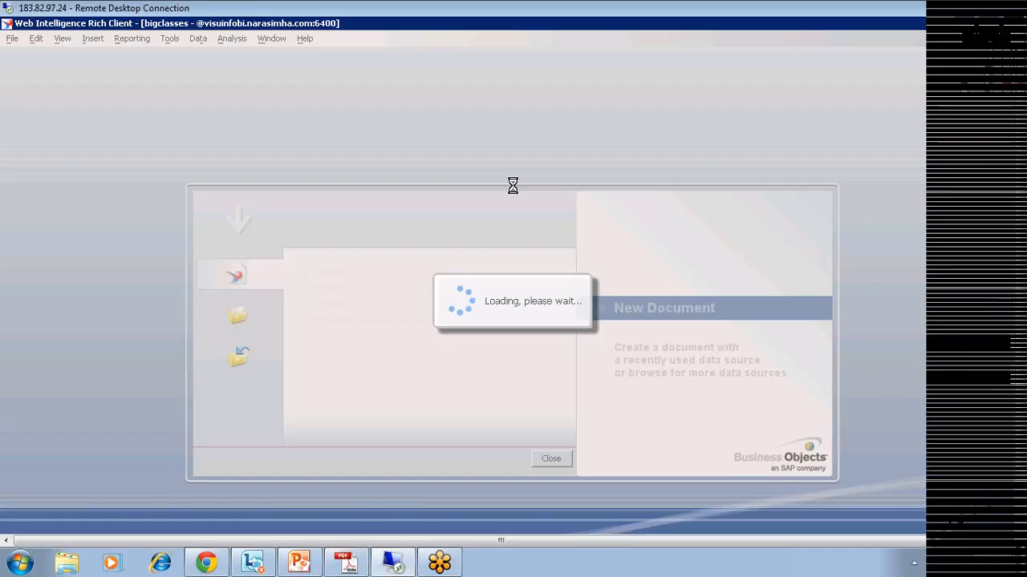
Step: Start a new Training universe query with Yr as a result object
click(240, 146)
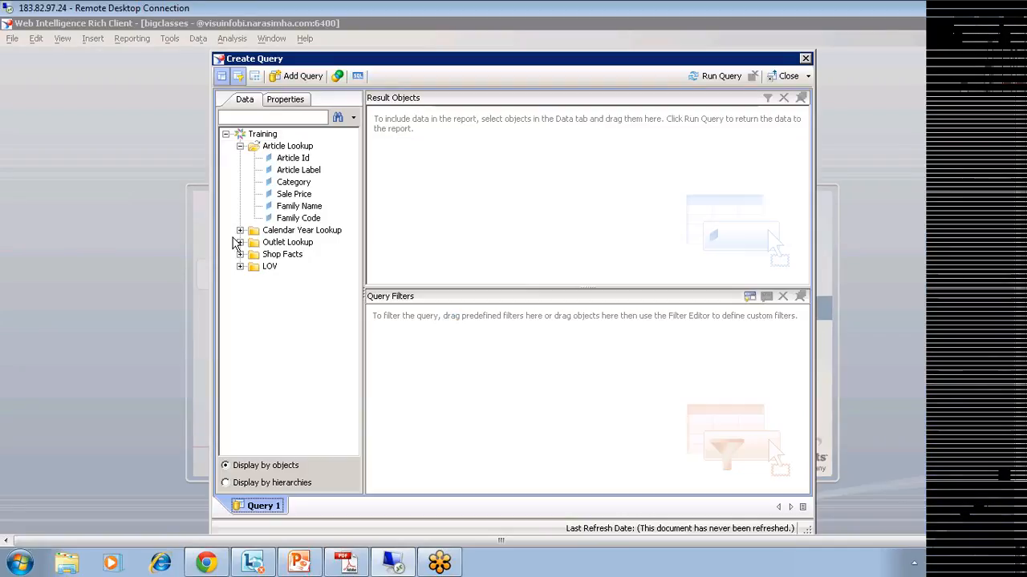
click(240, 230)
click(281, 267)
double_click(281, 266)
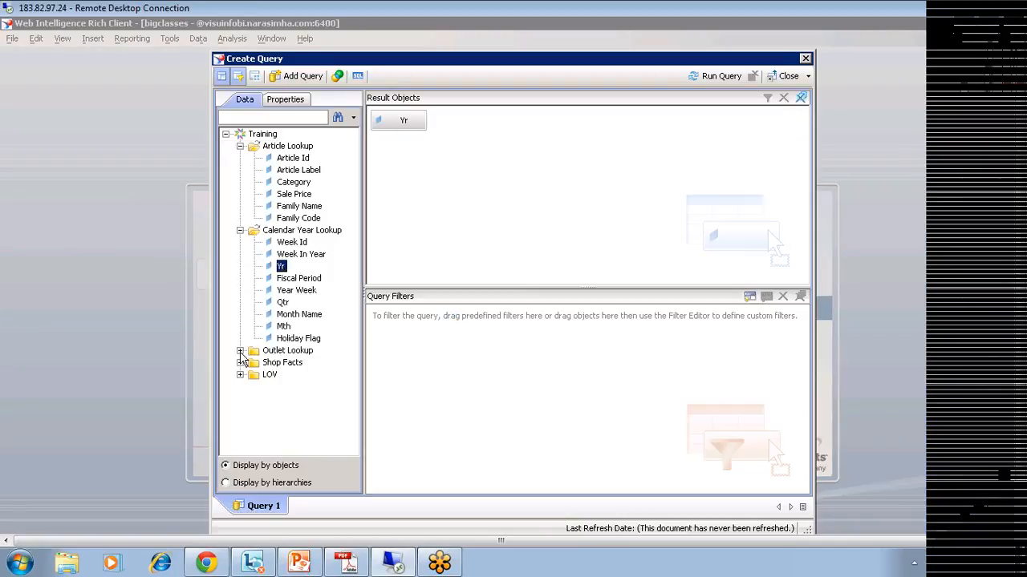
Step: Add City, State and Amount Sold to the results and view the generated SQL
click(240, 351)
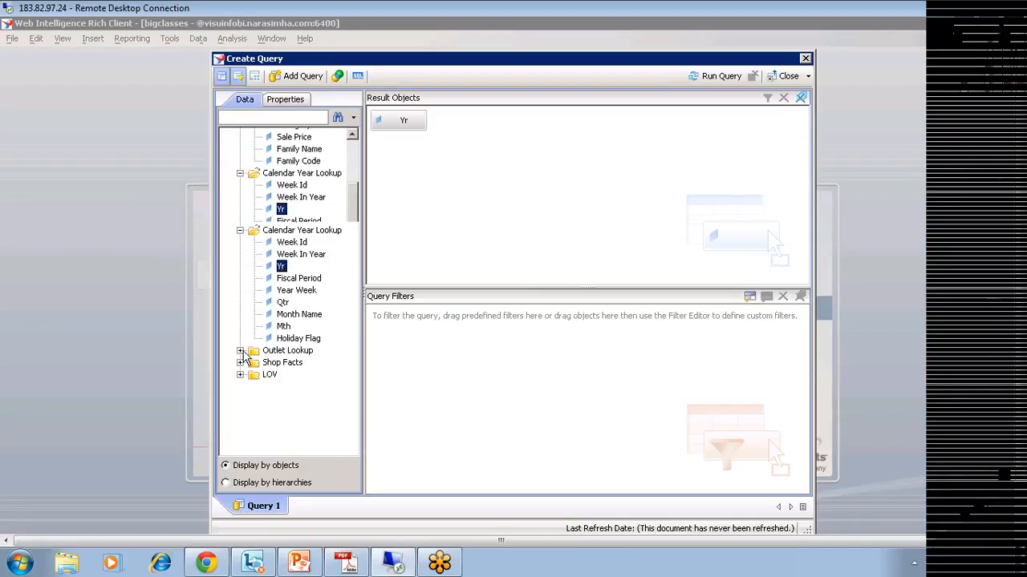
double_click(285, 426)
double_click(287, 438)
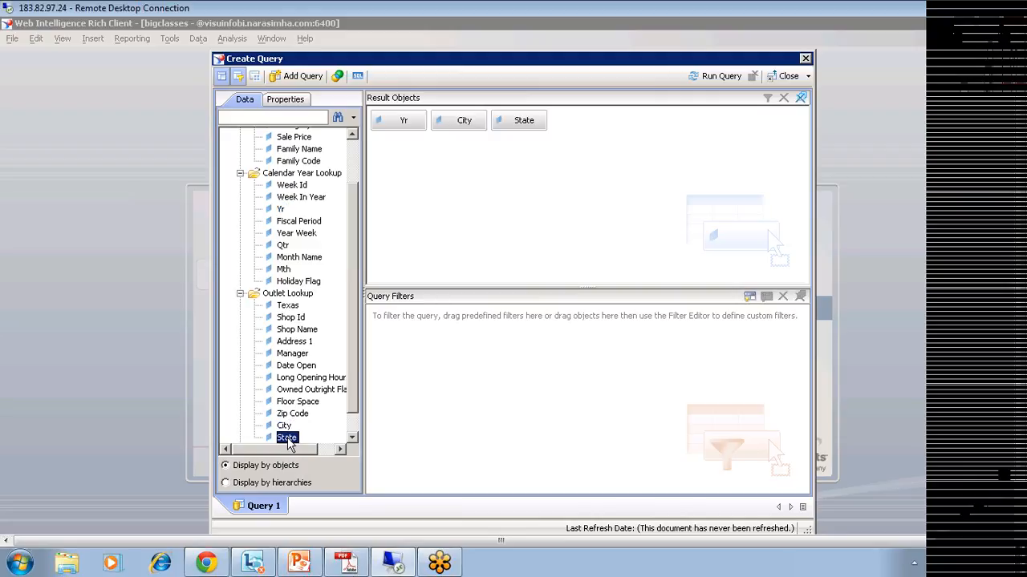
scroll(355, 421, down, 2)
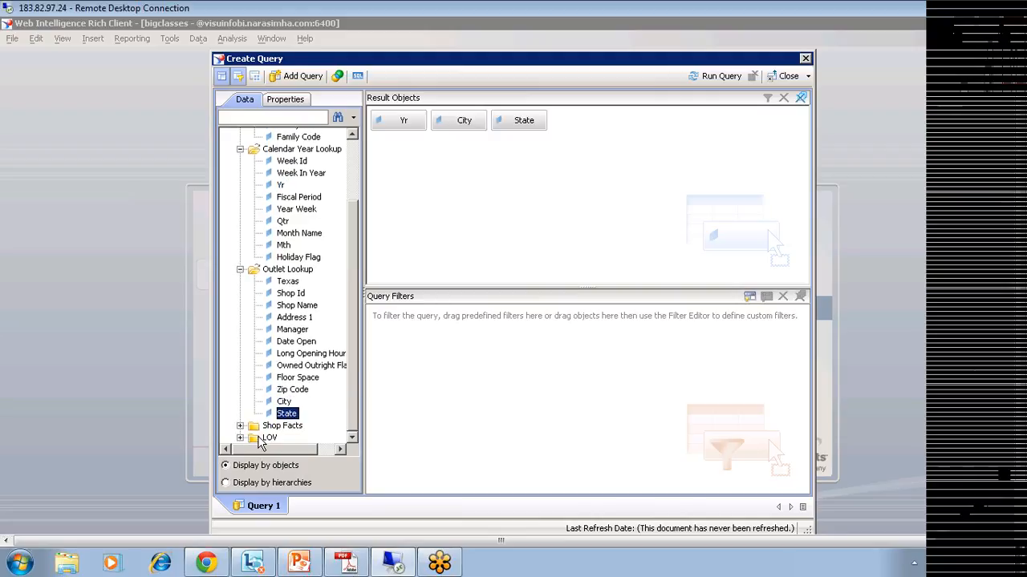
click(240, 426)
double_click(299, 425)
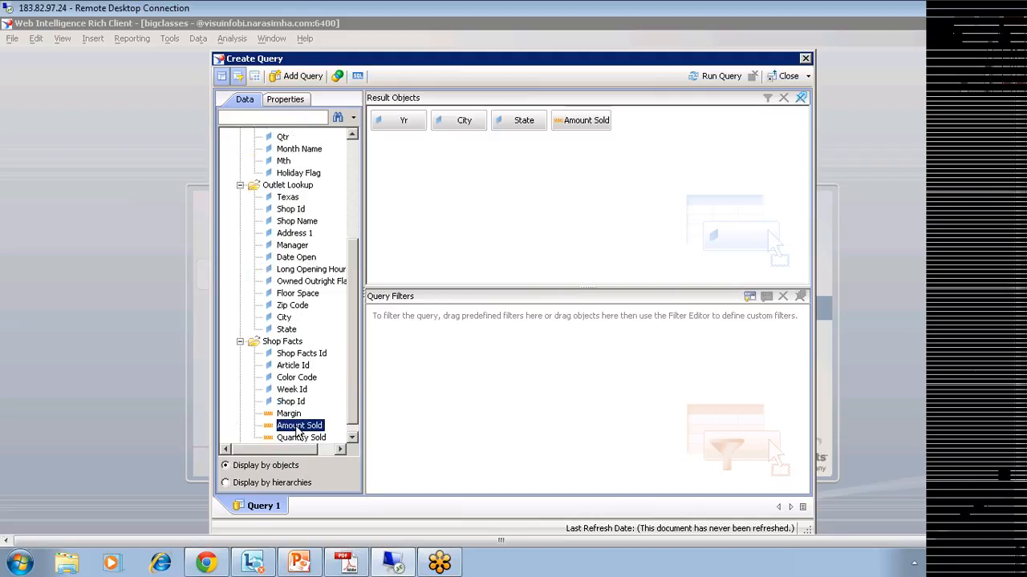
click(358, 76)
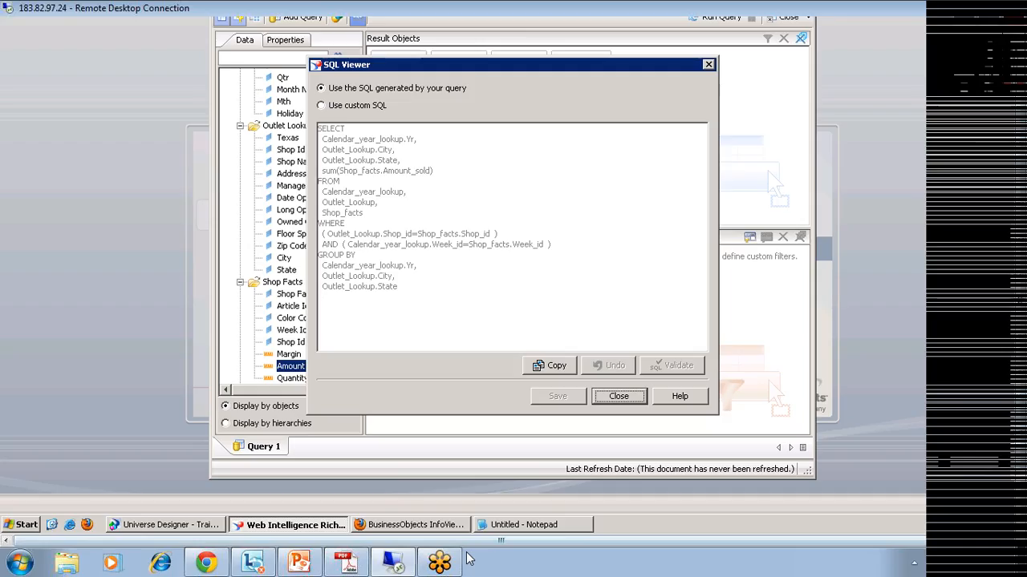
Step: Bring the earlier SQL Notepad forward and open a second empty Notepad to its right
click(523, 525)
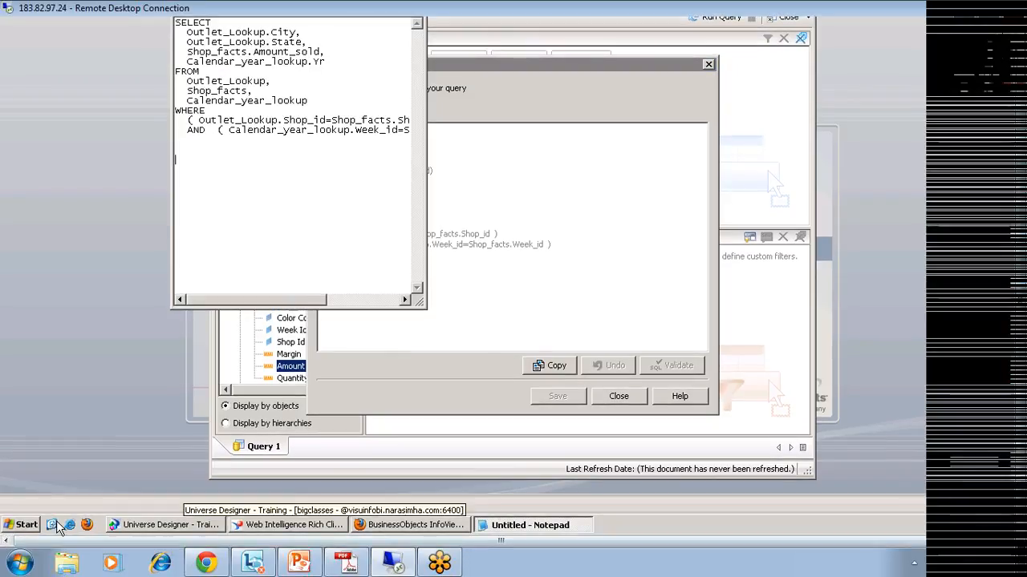
click(27, 526)
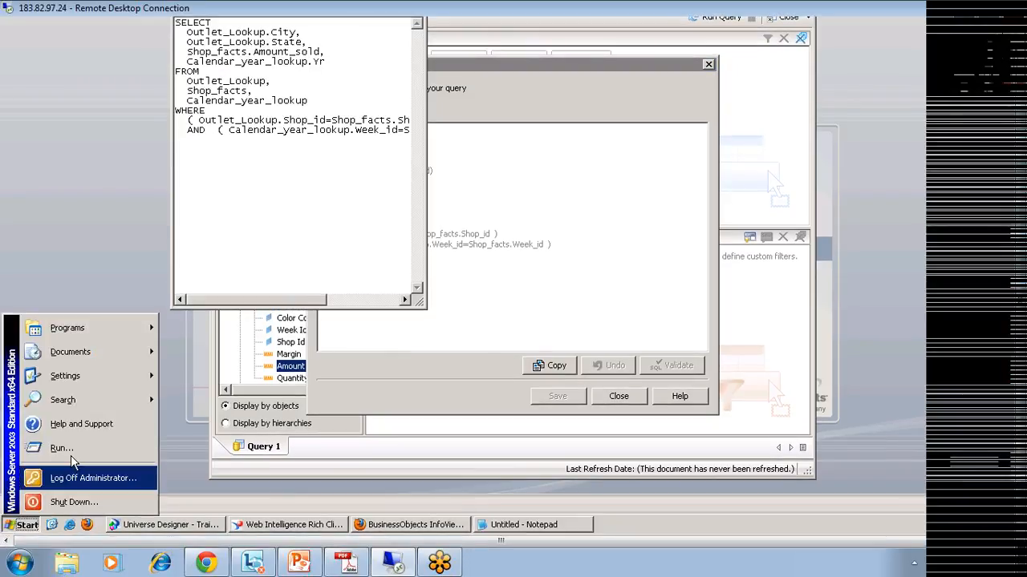
click(62, 447)
click(104, 487)
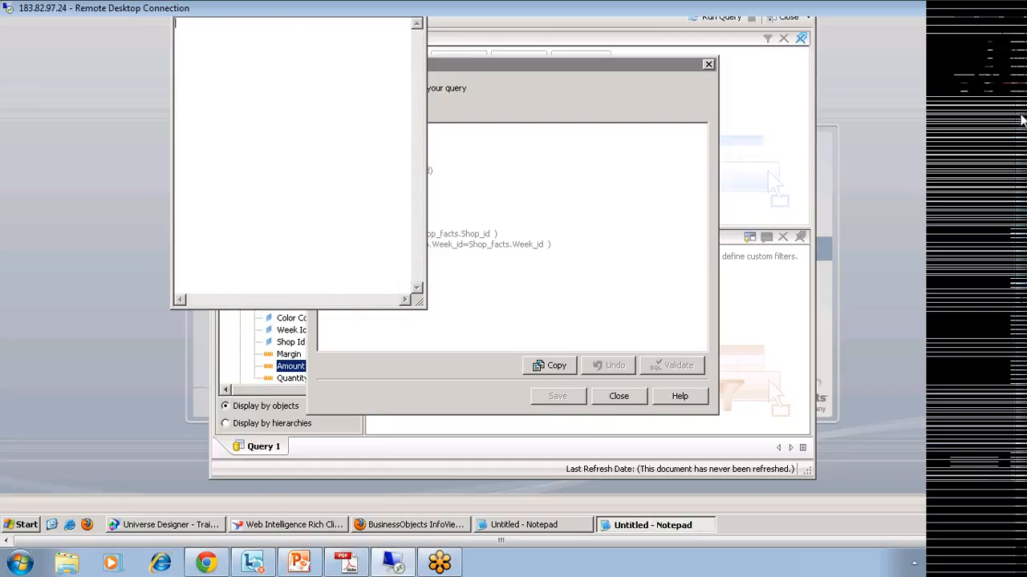
drag(1021, 117, 1021, 61)
drag(305, 54, 526, 54)
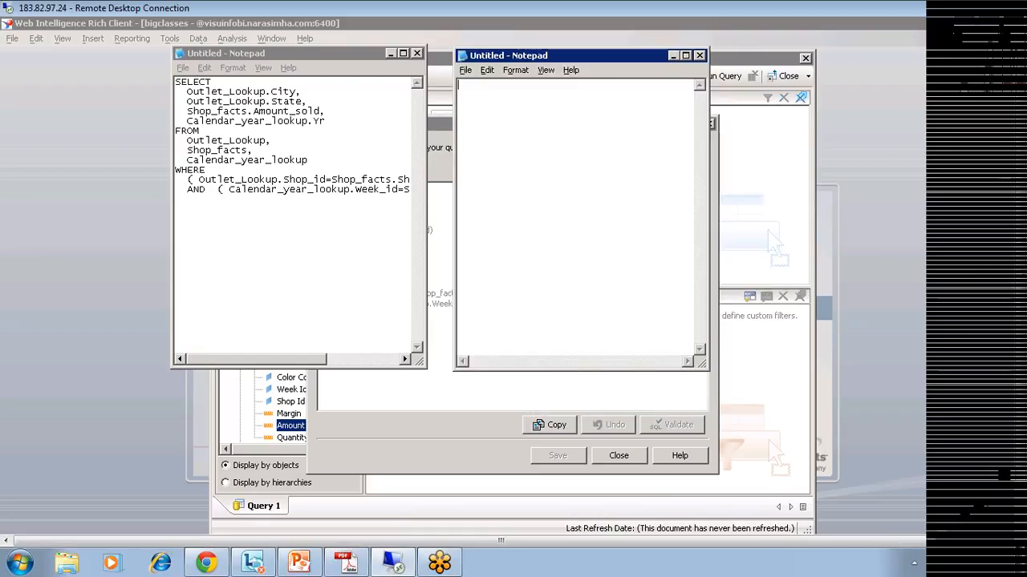
Step: Paste the grouped SQL into the new Notepad and highlight both queries side by side
key(ctrl+v)
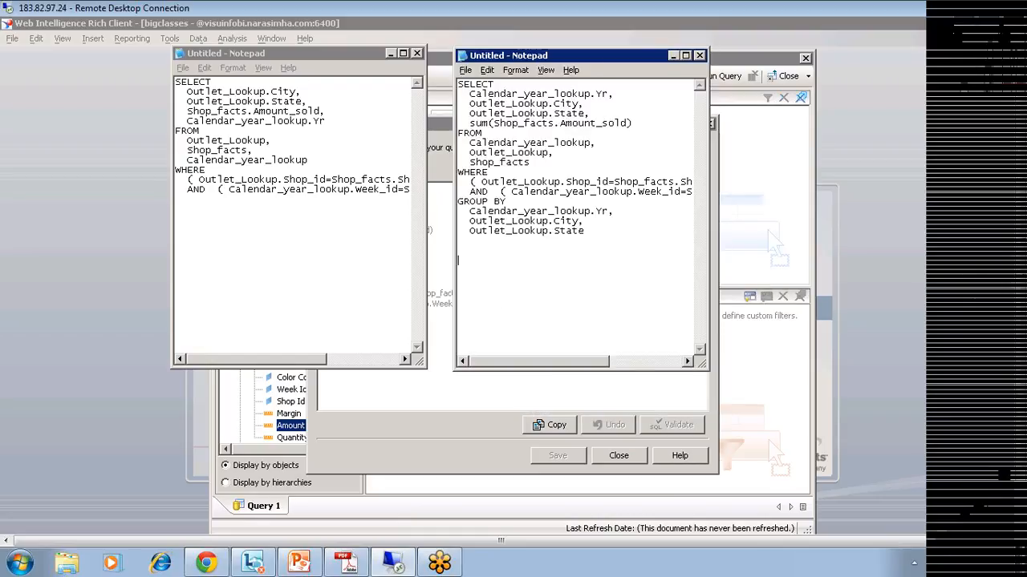
key(shift+Up)
key(shift+Up)
key(shift+Up)
key(shift+Up)
key(shift+Up)
key(shift+Up)
key(shift+Up)
key(shift+Up)
key(shift+Up)
key(shift+Up)
key(shift+Up)
key(shift+Up)
key(shift+Up)
key(shift+Up)
key(shift+Up)
key(shift+Up)
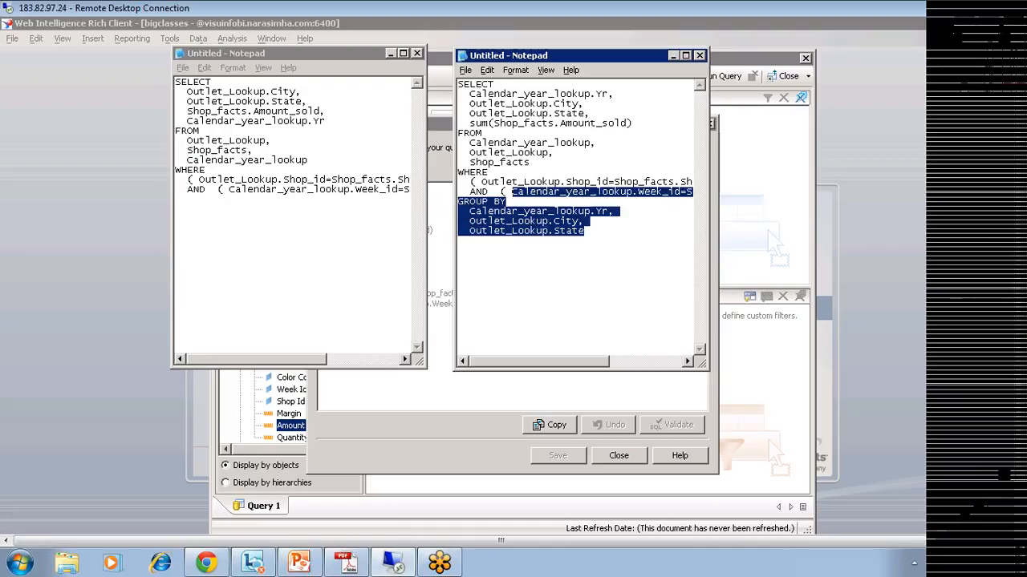
key(shift+Home)
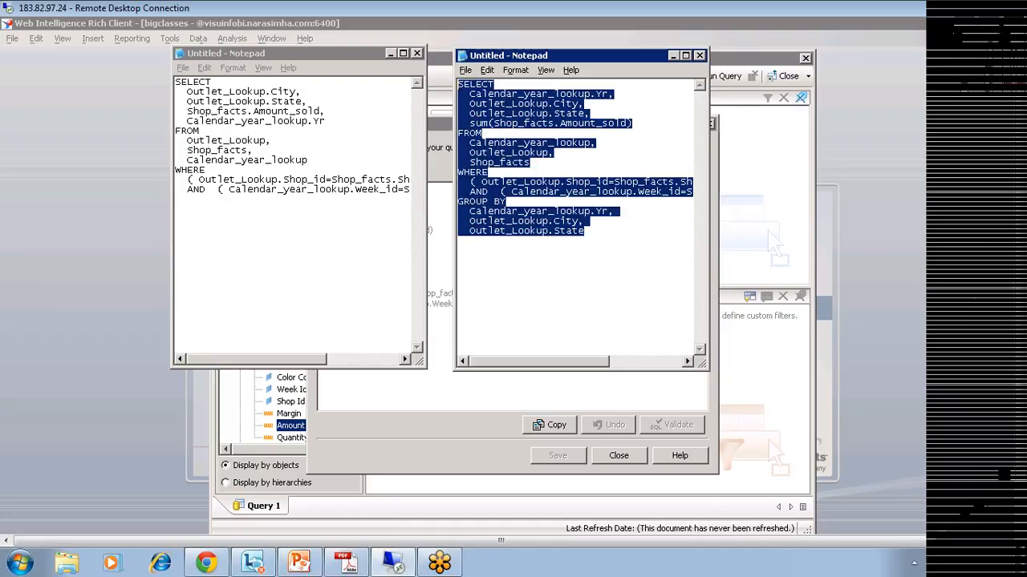
drag(175, 81, 176, 219)
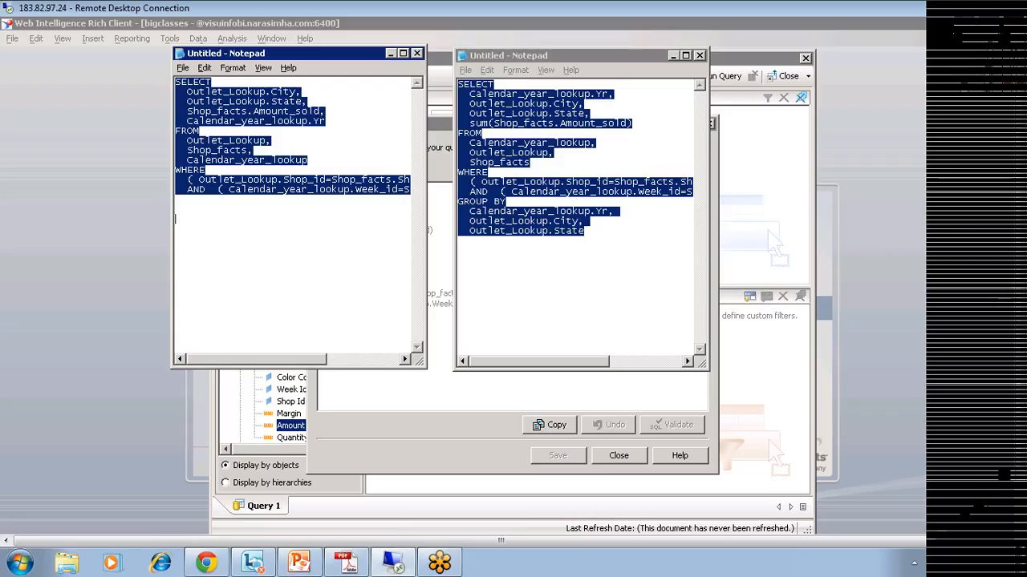
click(531, 153)
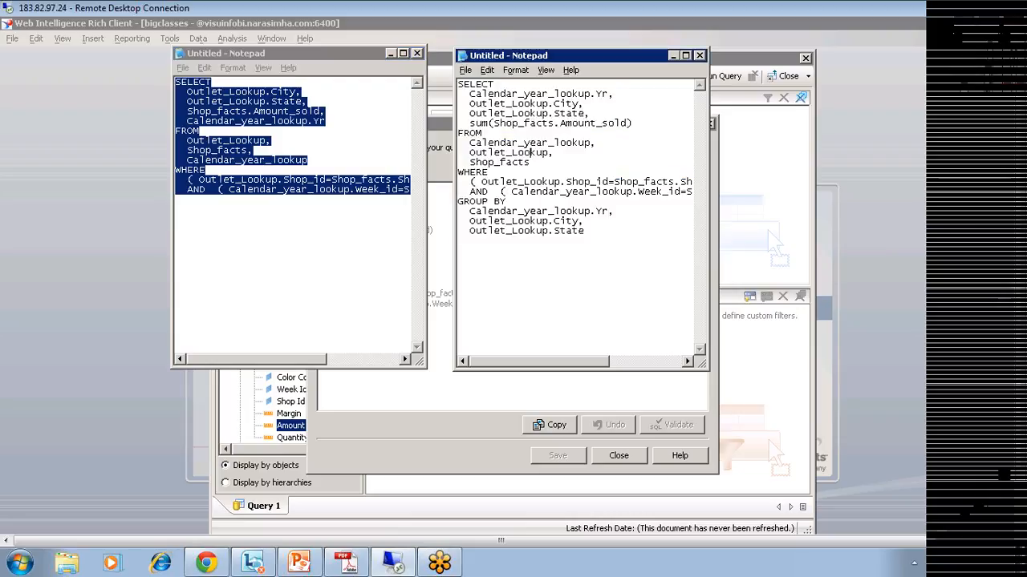
drag(587, 232, 457, 80)
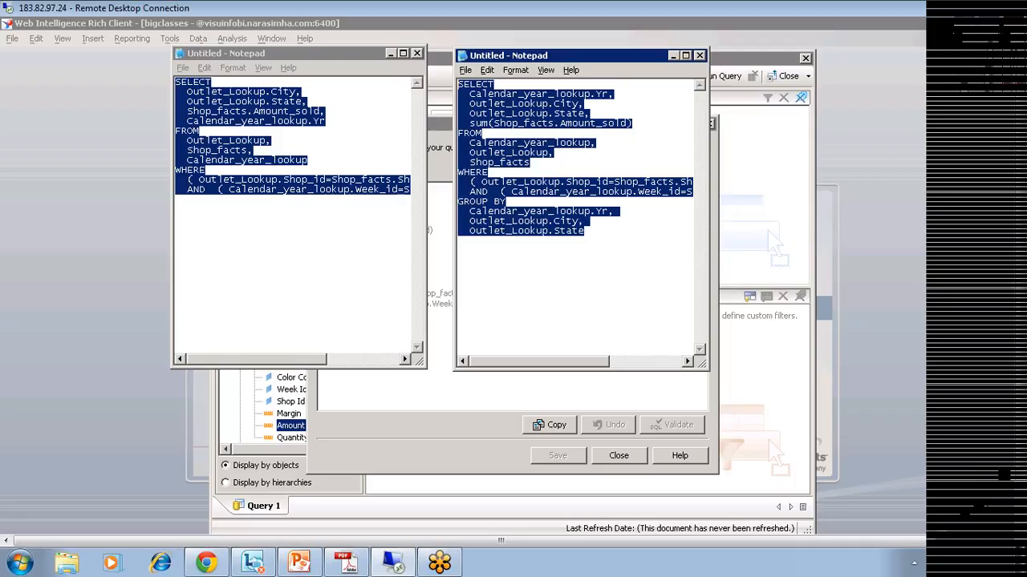
click(178, 219)
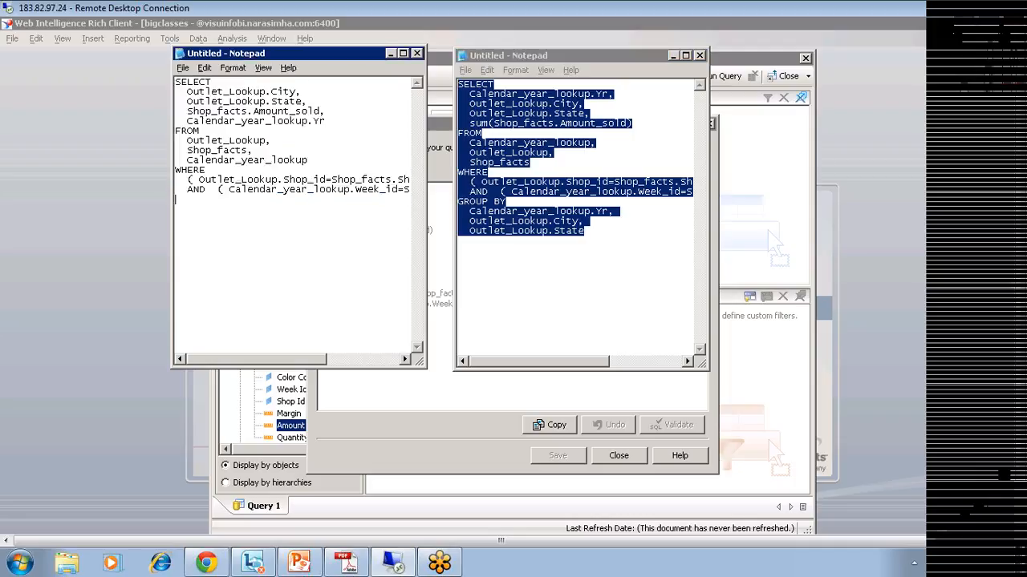
Step: Note 100 below the ungrouped query and 20 below the grouped query
text(1000)
key(BackSpace)
click(460, 241)
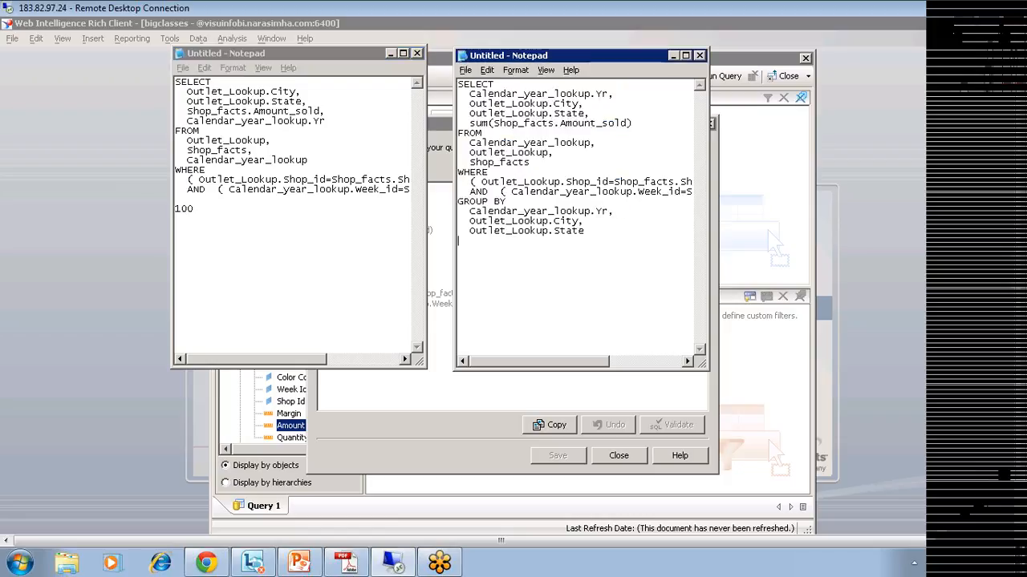
text(20)
Step: Highlight the sum(Shop_facts.Amount_sold) and Outlet_Lookup.City lines and the value 20
drag(632, 123, 464, 123)
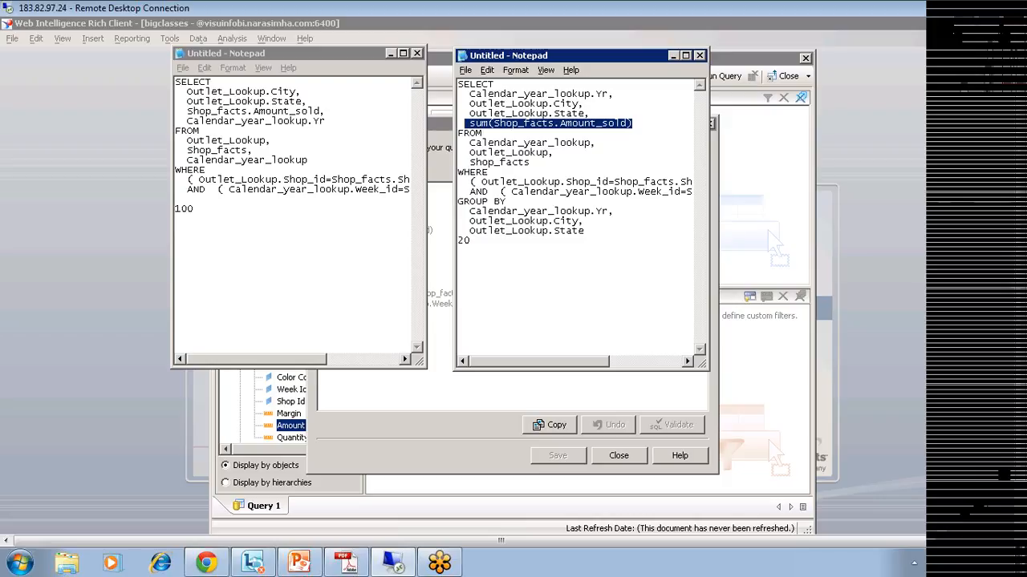
click(549, 114)
drag(584, 104, 469, 105)
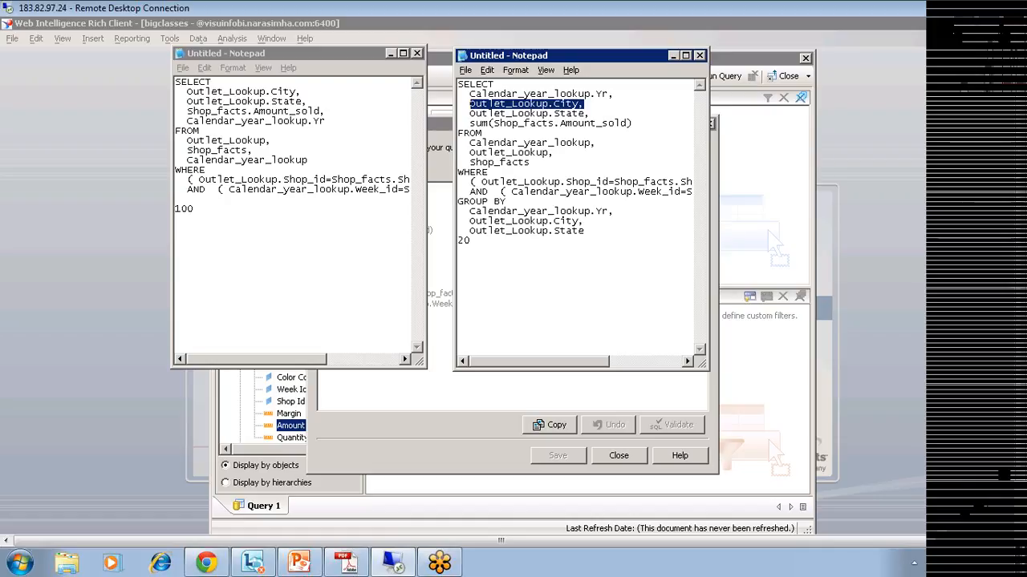
drag(471, 241, 458, 241)
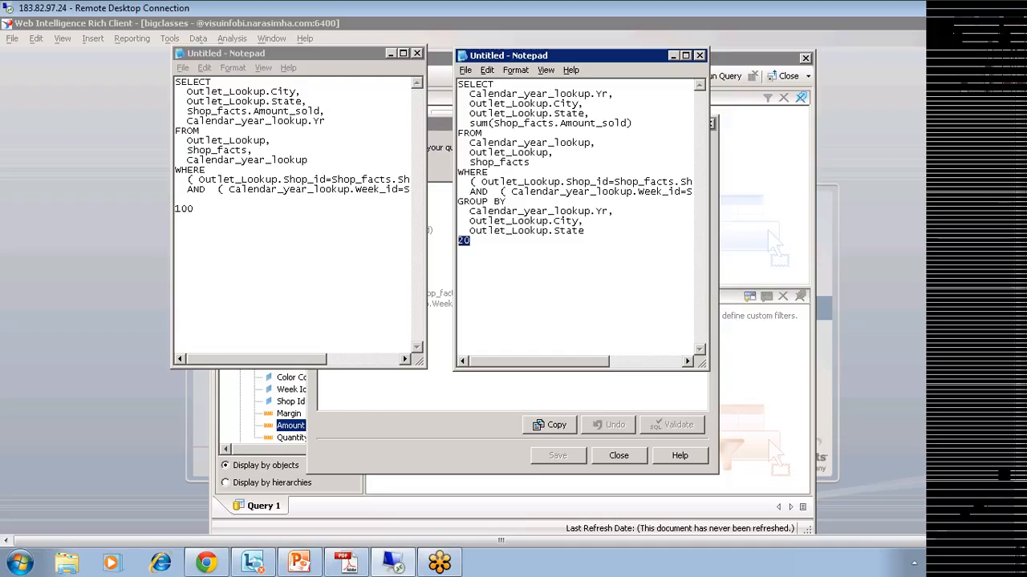
drag(584, 103, 459, 103)
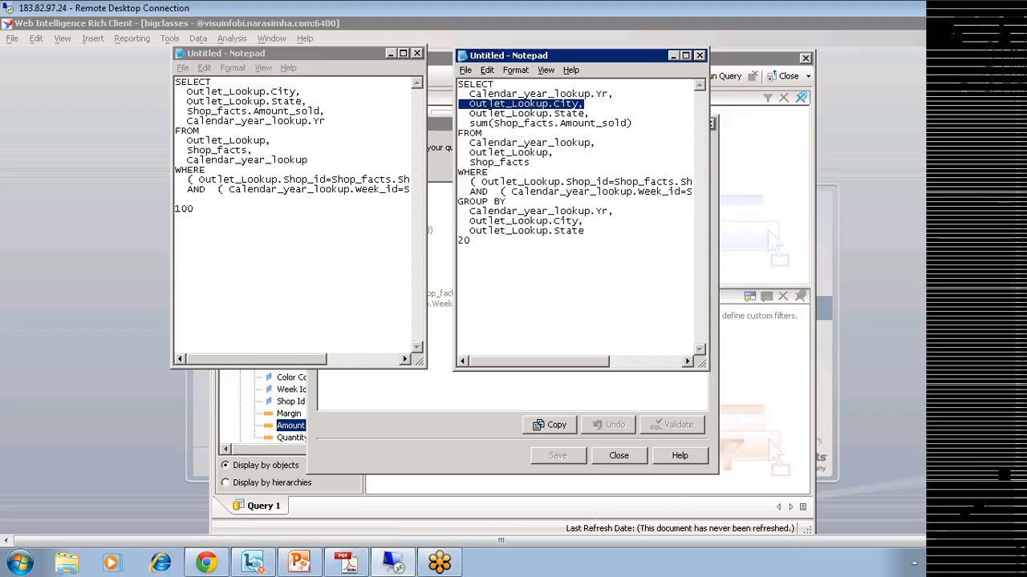
Step: Close the SQL viewer and call up the Run box for another Notepad
click(449, 434)
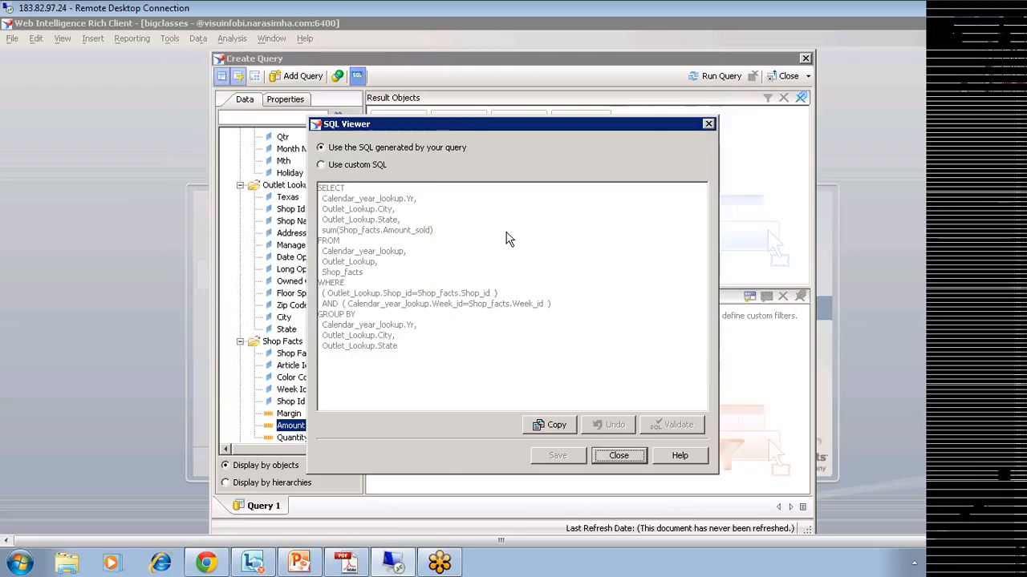
click(709, 126)
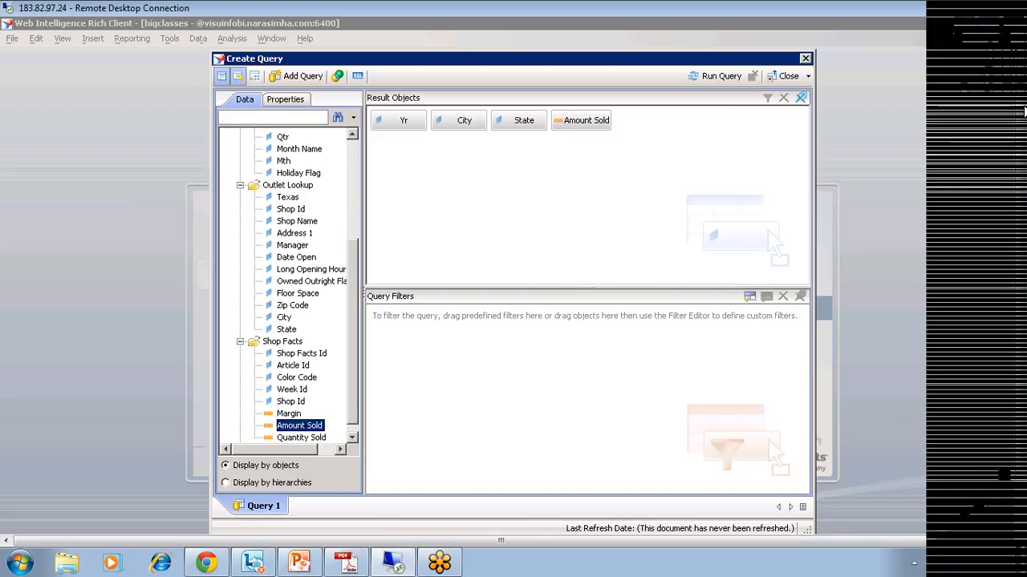
drag(1025, 111, 1024, 167)
key(super+r)
Step: In a new Notepad, type the year/qtr/mnt/sales header and the first row 2001, 1, 1, 123
click(103, 491)
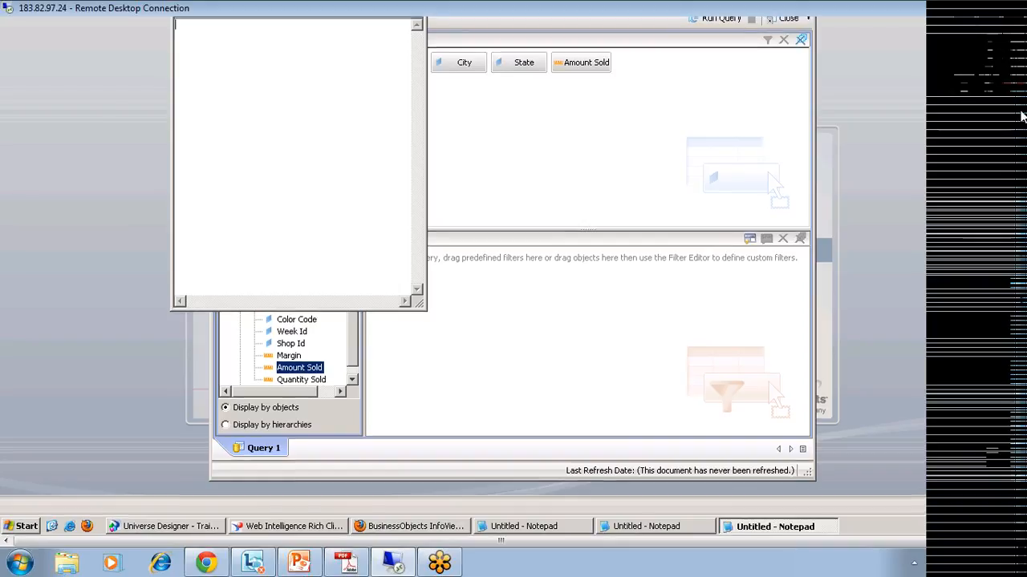
text(year)
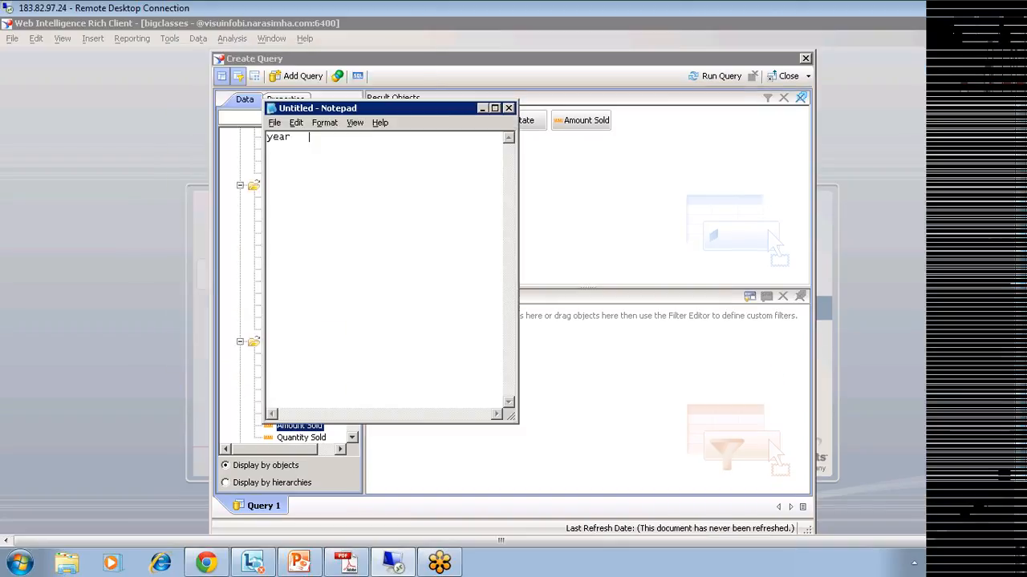
text(   qtr  mnt)
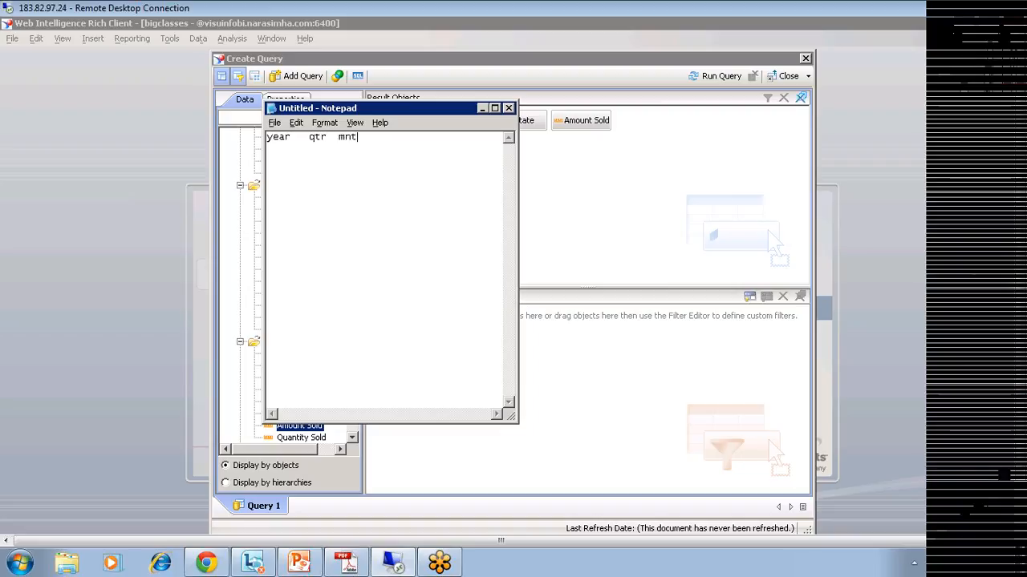
text(   sales )
text(2001   )
text(1   )
text(1)
key(Tab)
text(12312)
key(BackSpace)
key(BackSpace)
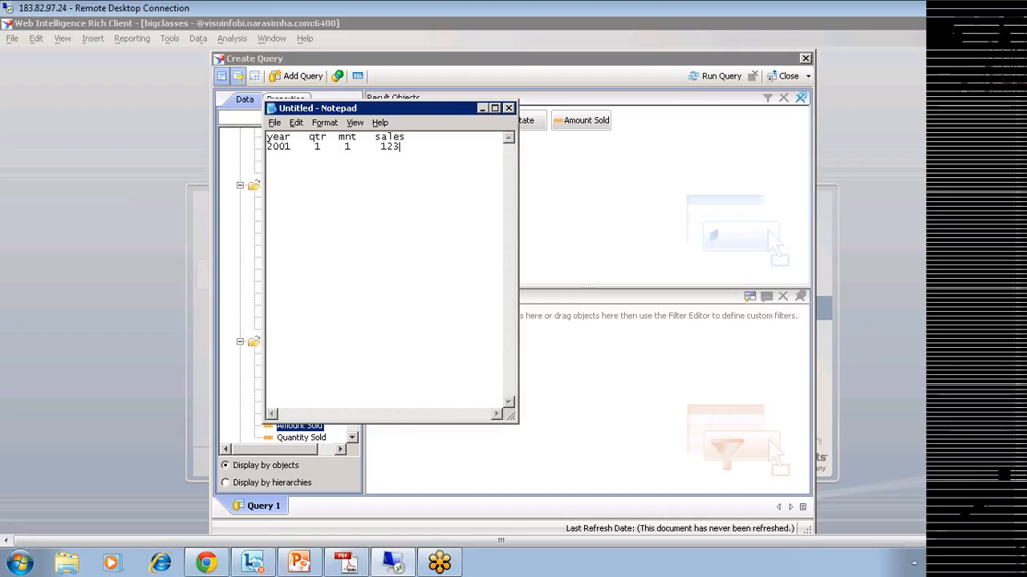
key(Return)
Step: Add 2001 rows for months 2–5 with their sales values, ending with 4342
text(200)
key(BackSpace)
text(01    )
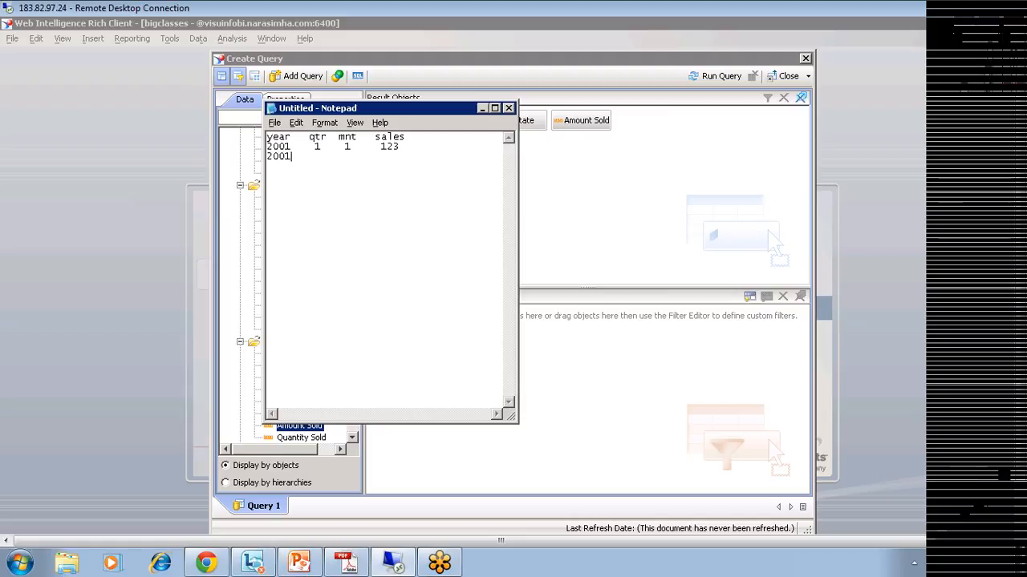
text(2)
key(BackSpace)
text(1   2     12312001)
key(BackSpace)
key(BackSpace)
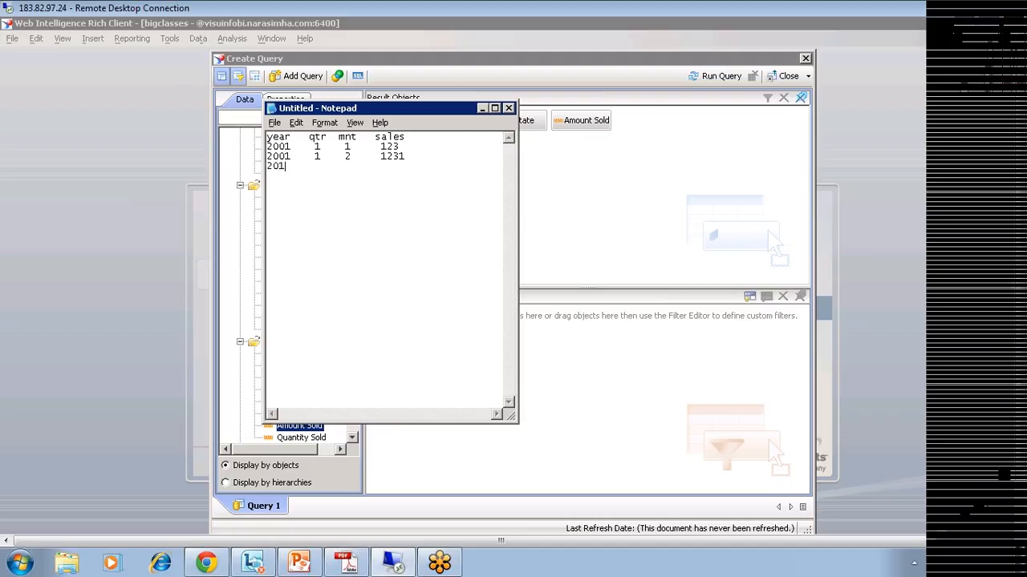
text(01    1  3 12322001)
key(BackSpace)
key(BackSpace)
text(01   2   4     34122001)
key(BackSpace)
key(BackSpace)
text(01    )
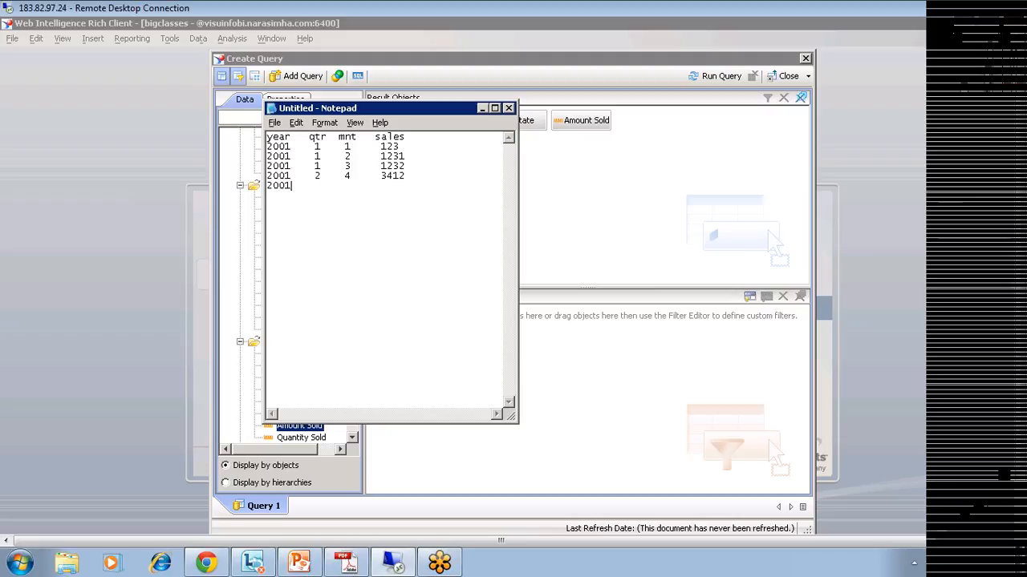
text(2    5      4342)
Step: Start a second table below headed 'yr qtr sales'
key(Return)
text(yr   qtr sales)
click(291, 225)
key(BackSpace)
Step: Add three 2001 quarter-1 rows with sales 1212, 12341 and 23242 under the yr/qtr/sales header
key(Return)
text(2001)
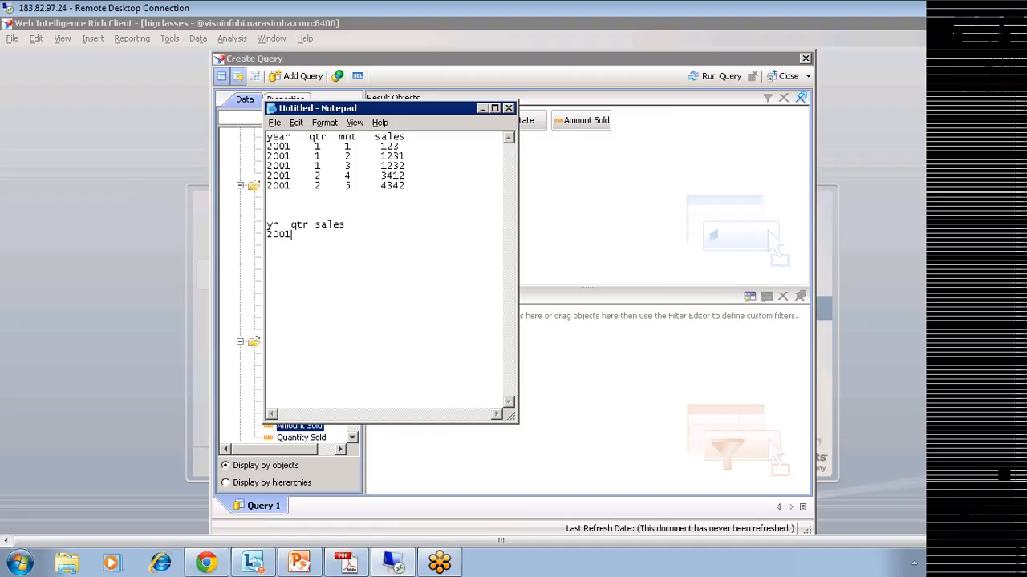
key(Up)
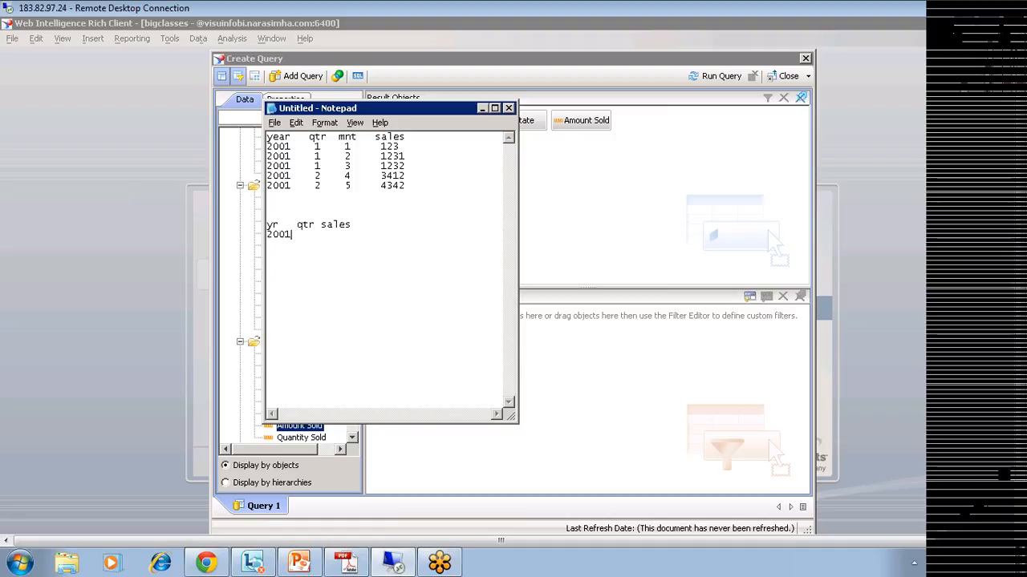
text(1  12122001)
key(BackSpace)
key(BackSpace)
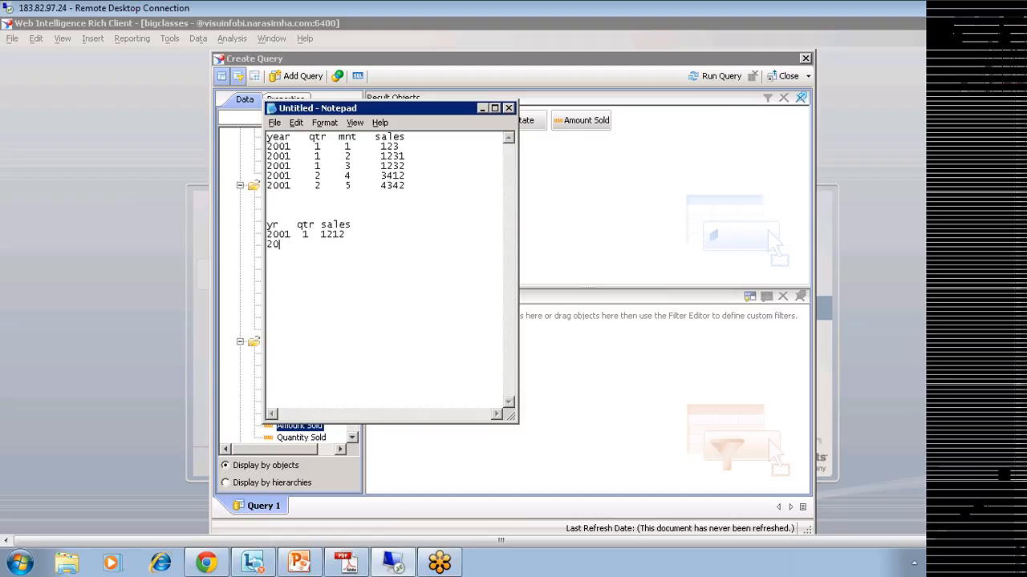
text(01  1  12341)
key(Return)
text(2001  1  23242)
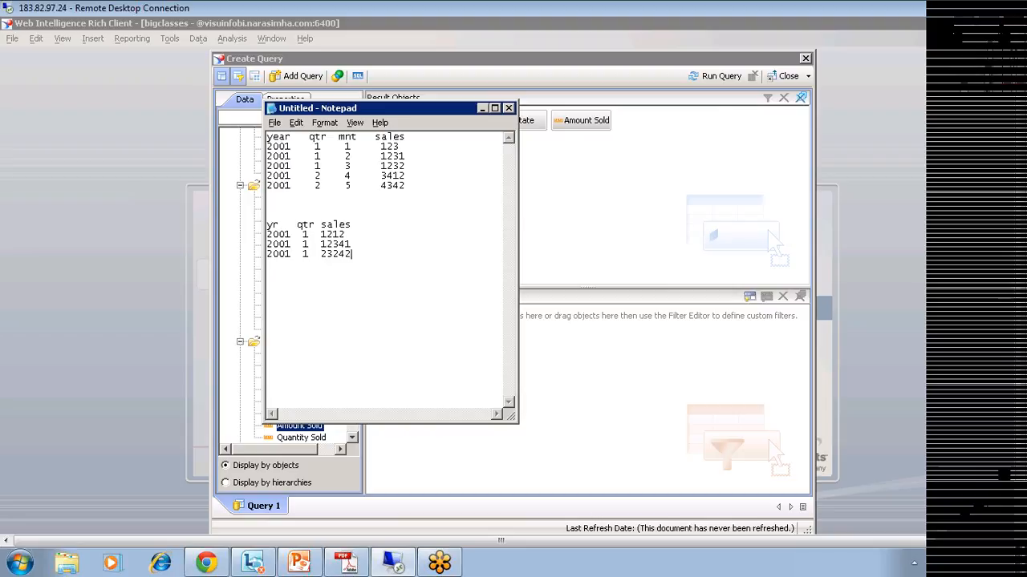
Step: Highlight the yr/qtr/sales table and its year 2001, quarter 1 and sales 1212 values
key(shift+Left)
key(shift+Up)
key(shift+Up)
key(shift+Up)
key(shift+Home)
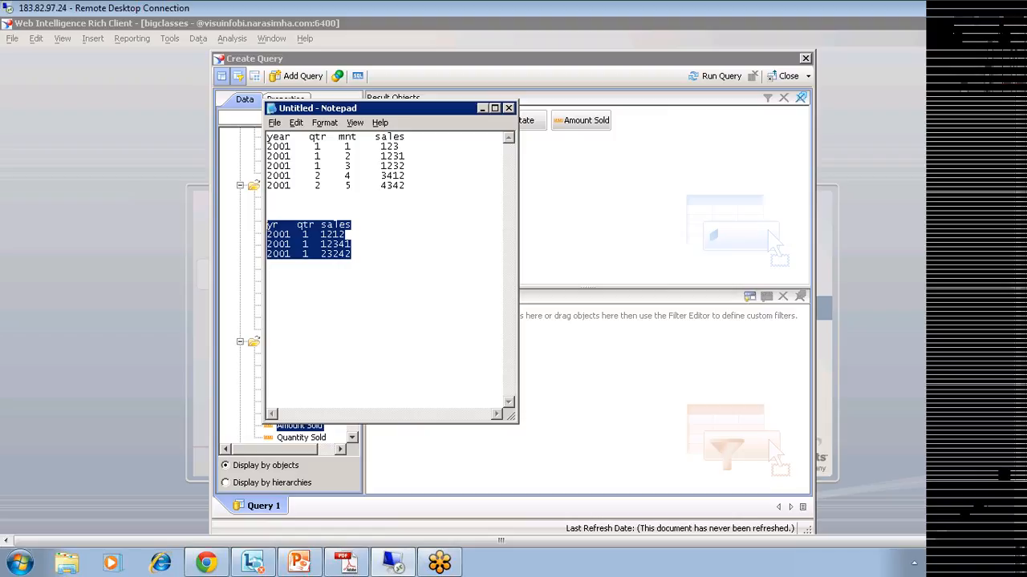
click(351, 254)
key(shift+Left)
key(shift+Left)
key(shift+Left)
key(shift+Left)
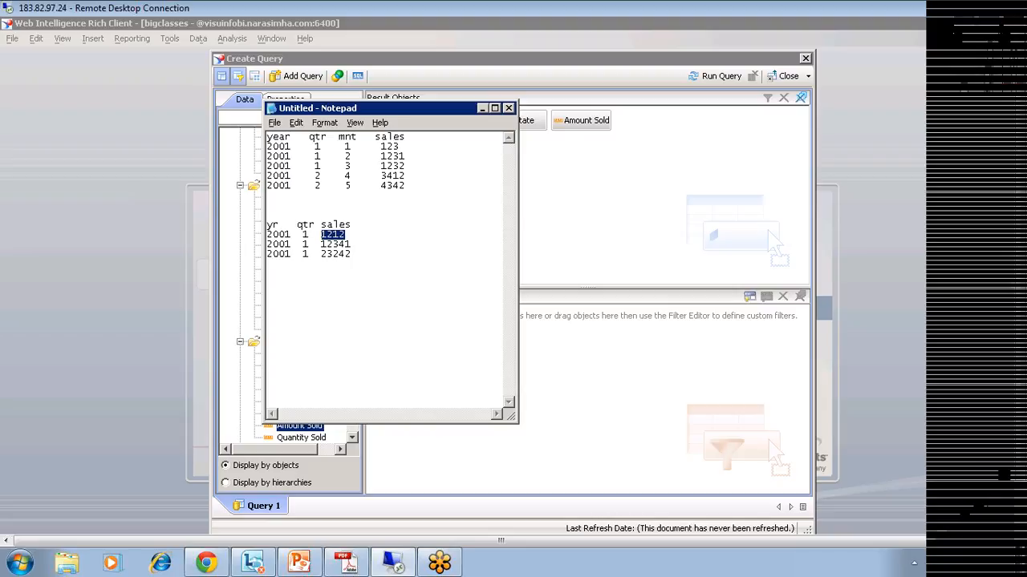
mouse_move(291, 235)
mouse_down()
mouse_move(266, 235)
mouse_move(303, 234)
mouse_up()
click(310, 234)
click(315, 253)
drag(352, 254, 267, 225)
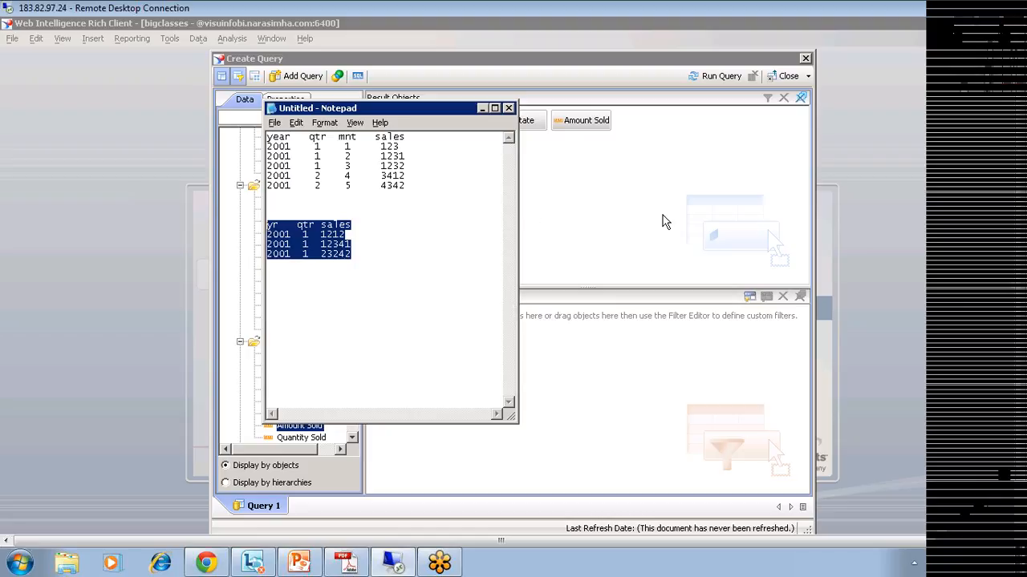
click(348, 235)
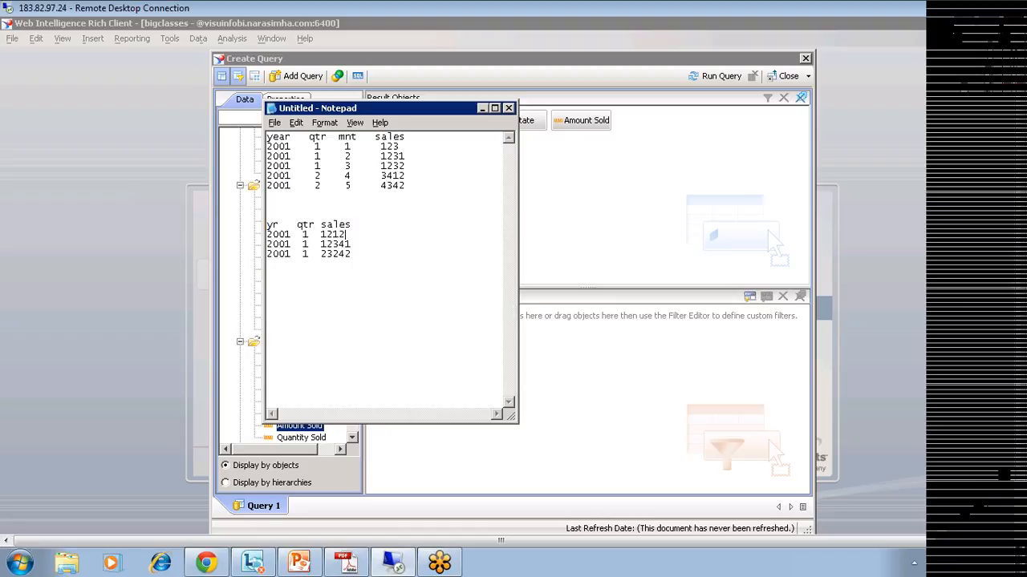
drag(321, 234, 346, 234)
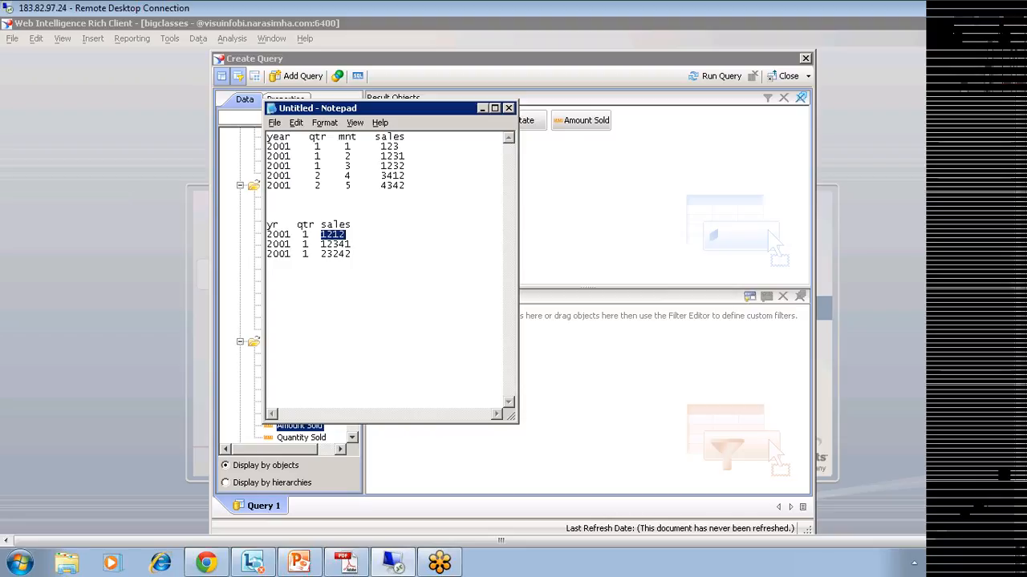
click(351, 254)
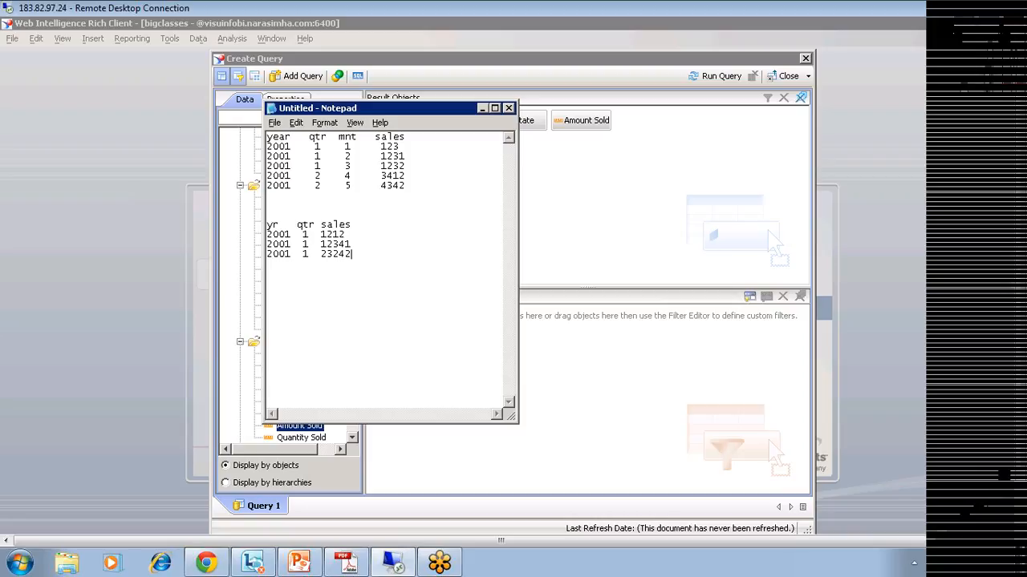
key(Return)
key(Return)
key(Return)
text(2001  1   1231123)
drag(351, 254, 267, 226)
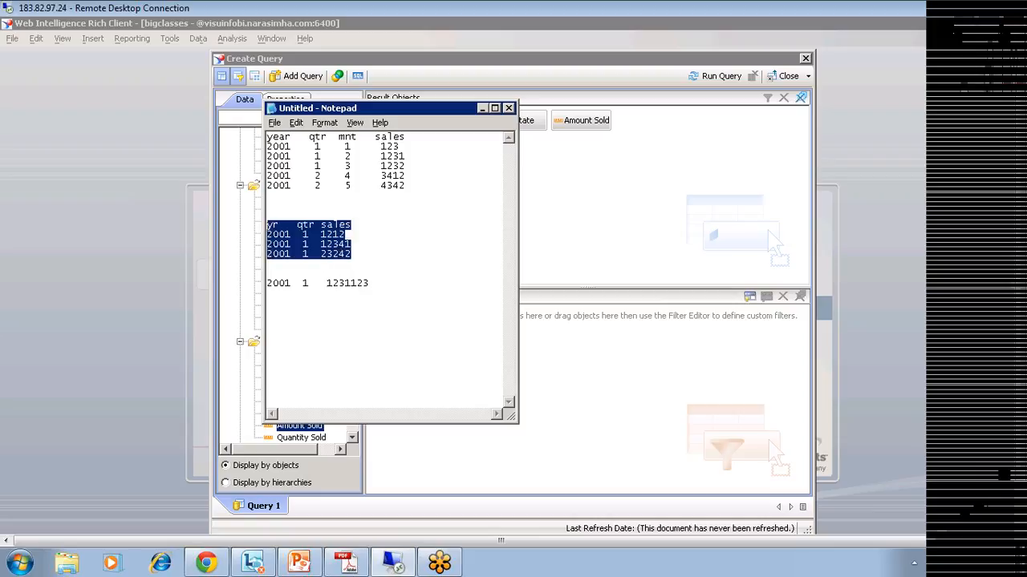
drag(371, 283, 267, 284)
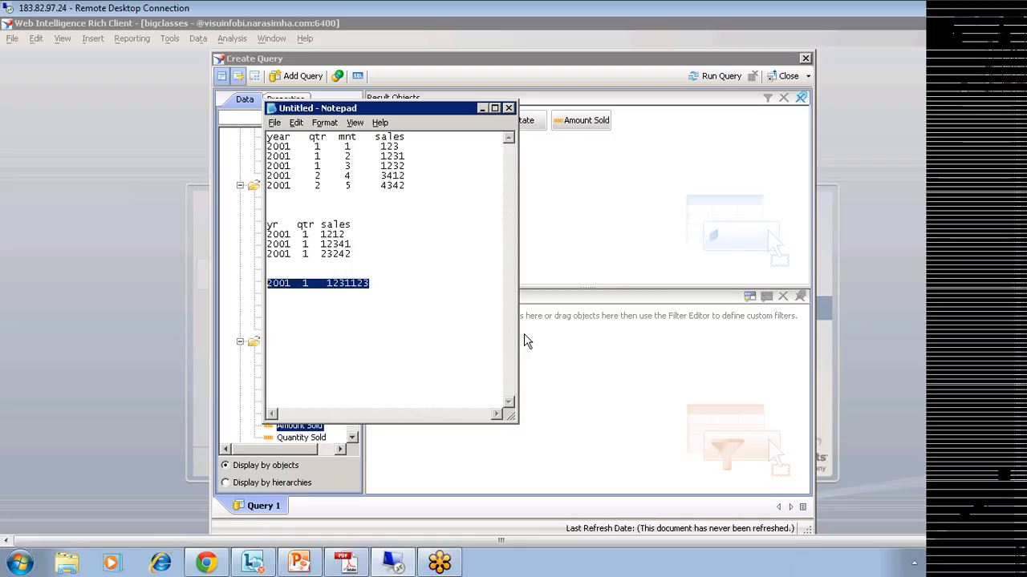
drag(351, 254, 267, 224)
click(285, 225)
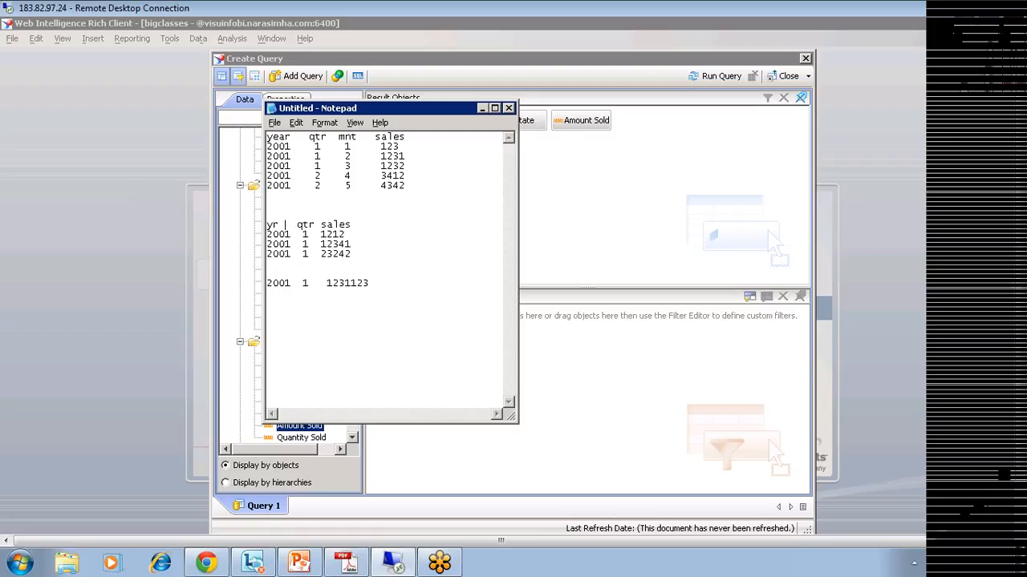
double_click(306, 224)
drag(350, 254, 268, 227)
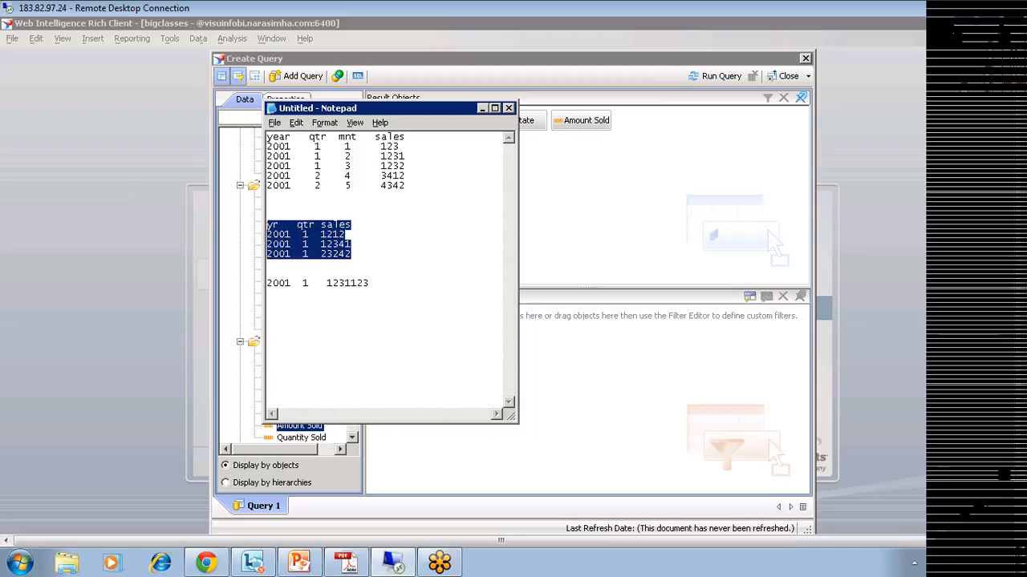
drag(340, 138, 363, 137)
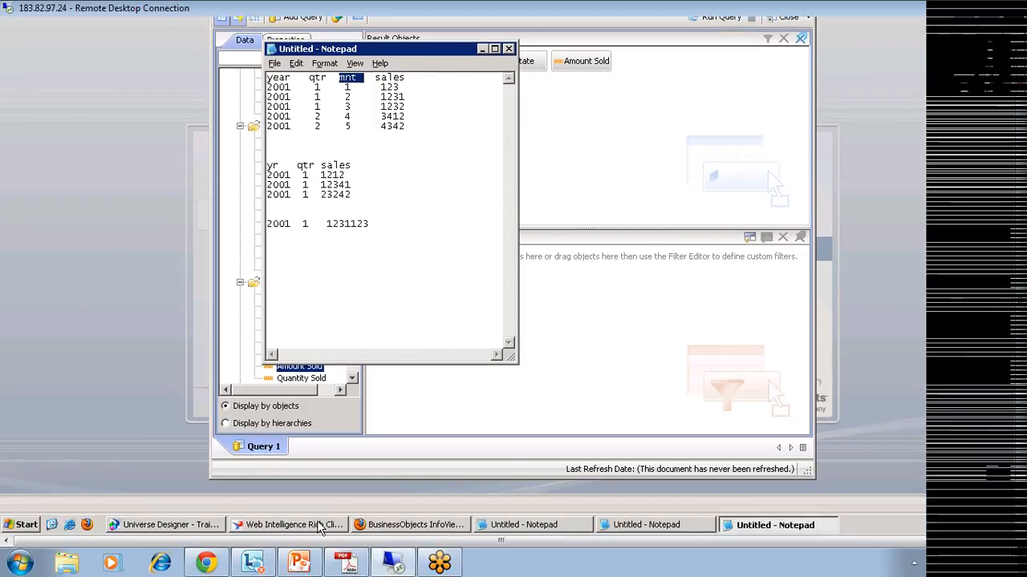
click(289, 524)
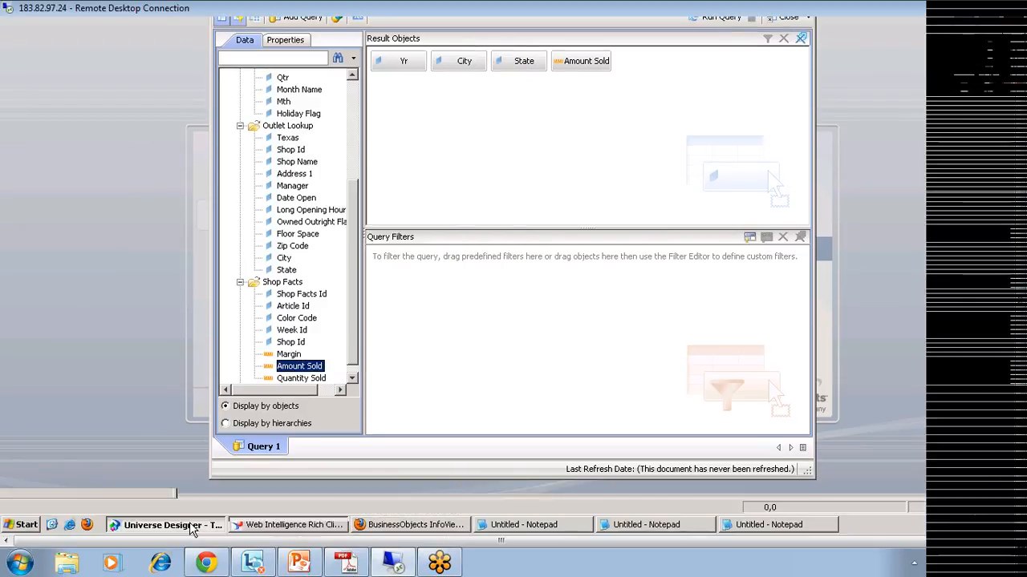
Step: In Universe Designer, inspect Amount Sold's sum(Shop_facts.Amount_sold) Select expression, then cancel without changes
click(193, 526)
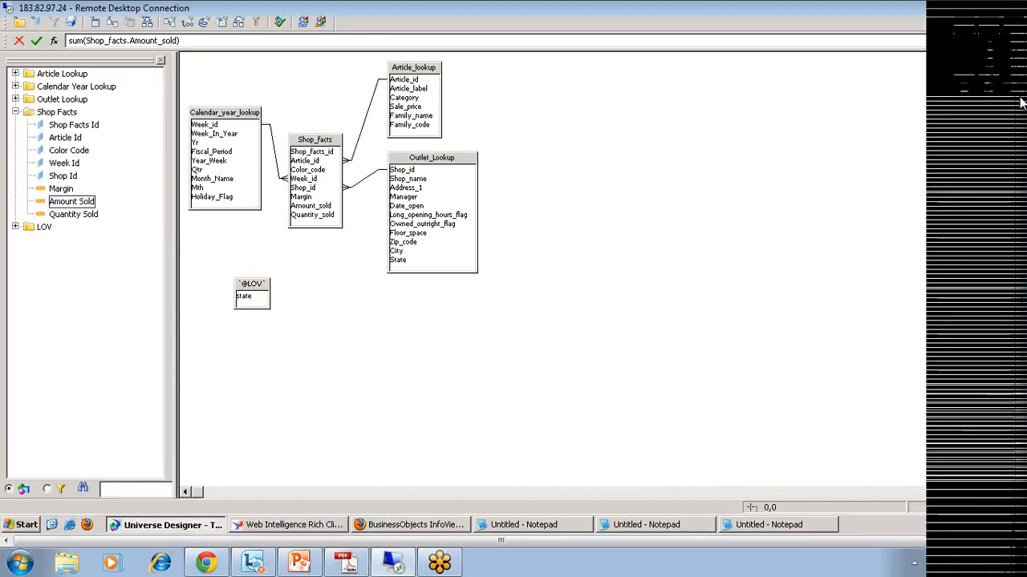
drag(1020, 102, 1019, 48)
double_click(82, 264)
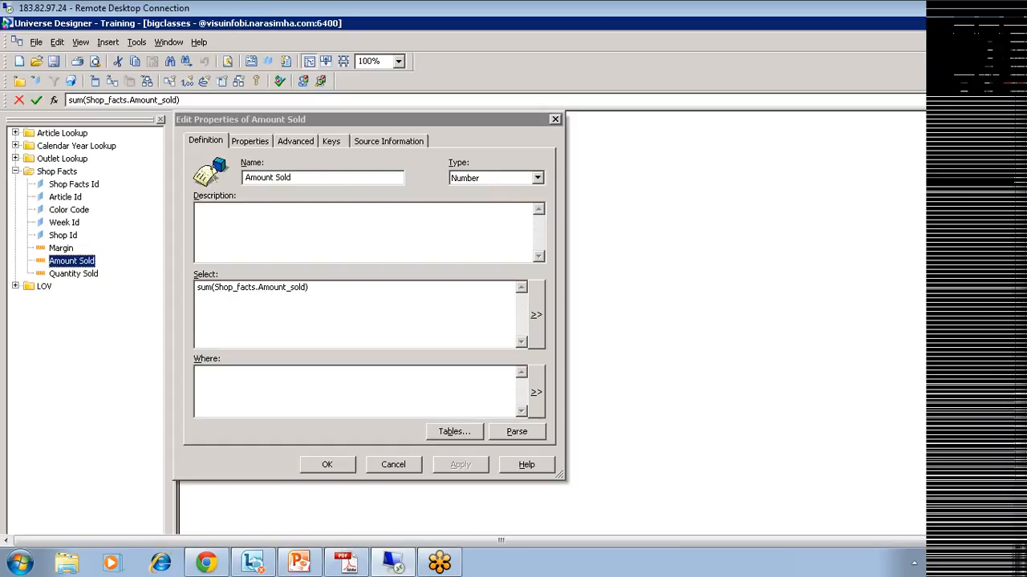
drag(215, 288, 198, 287)
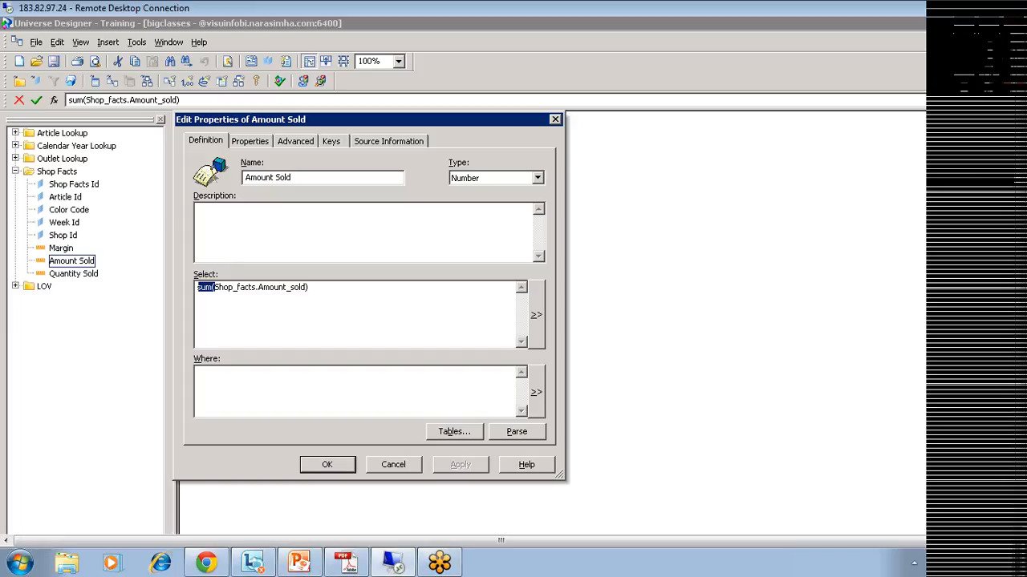
click(310, 288)
click(390, 466)
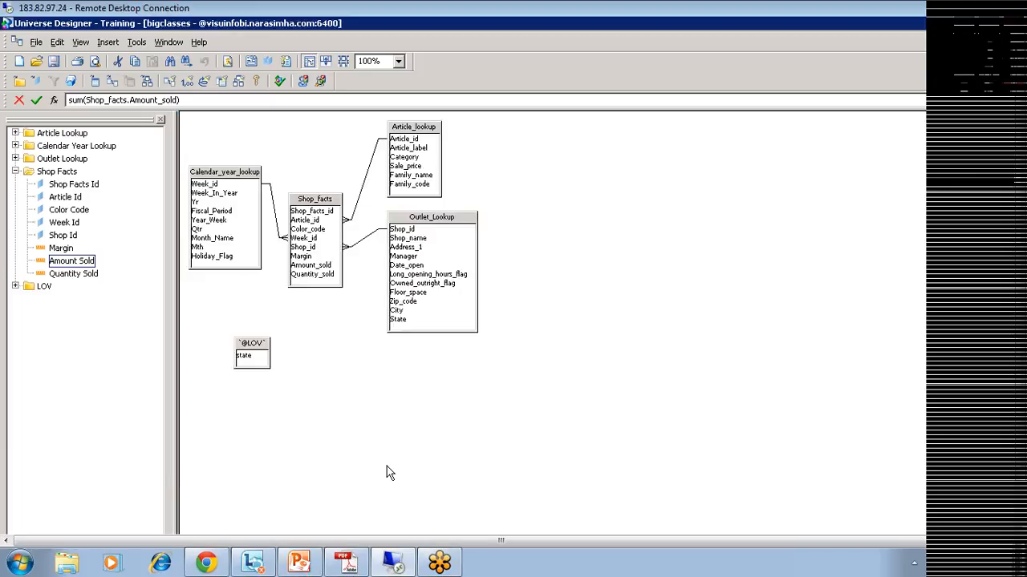
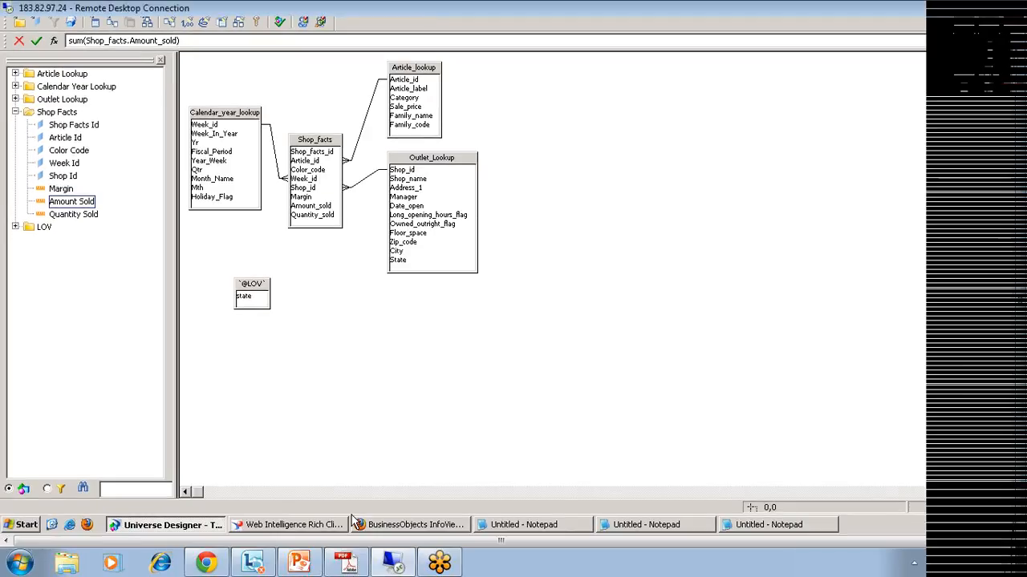
Step: Discard the unfinished Yr, City, State and Amount Sold query in the Create Query panel
click(335, 528)
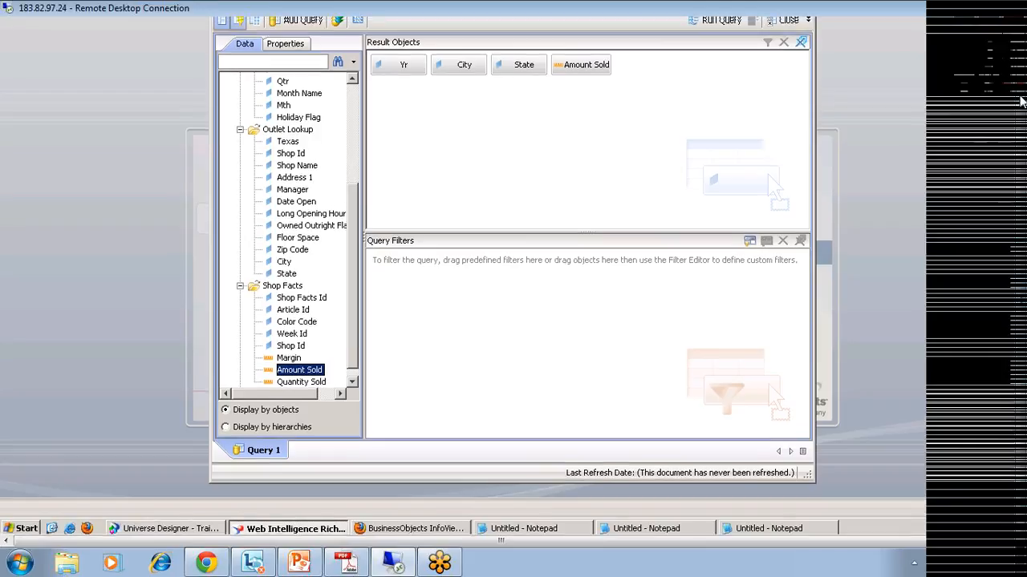
click(789, 66)
click(611, 308)
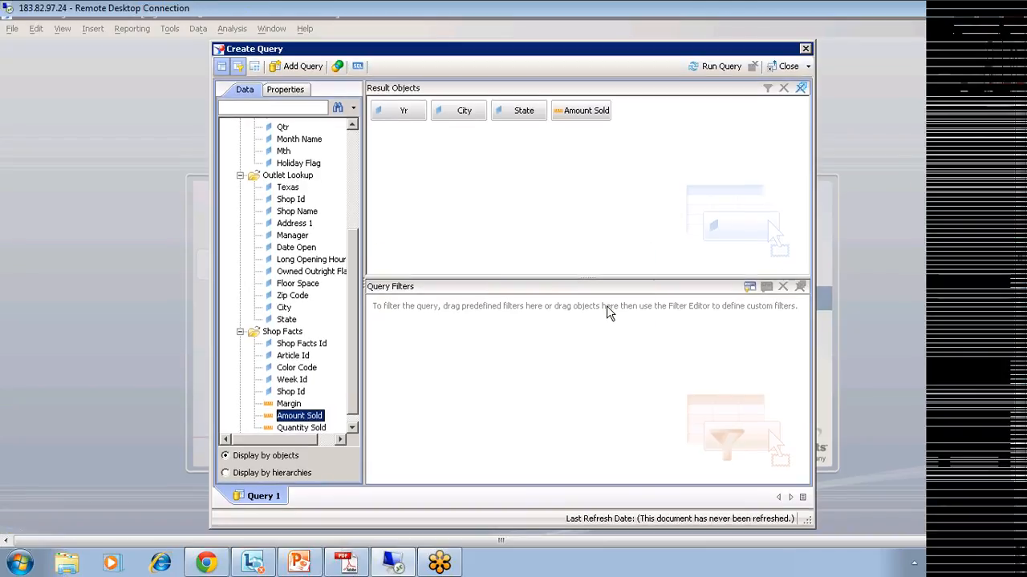
click(789, 66)
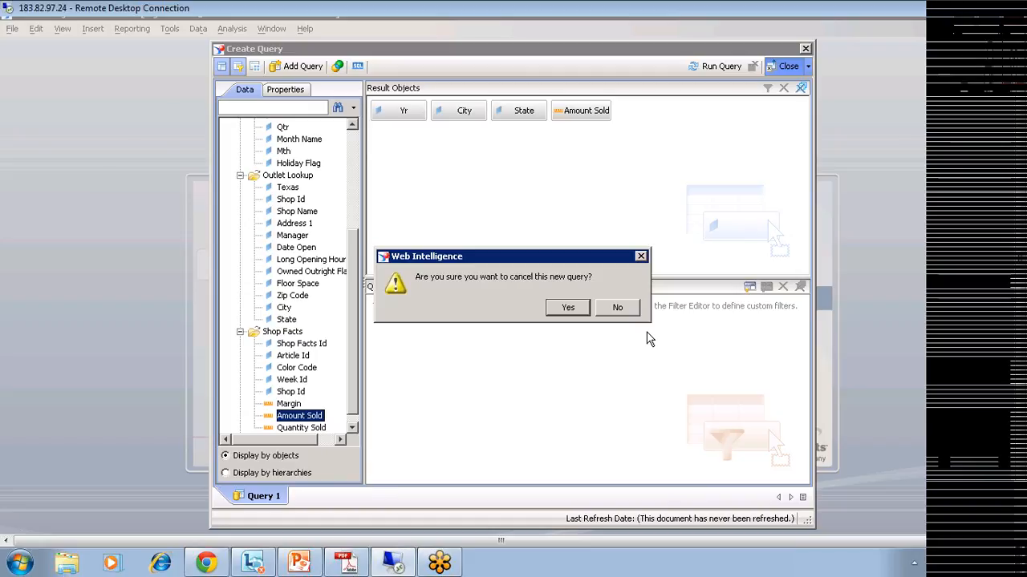
click(567, 308)
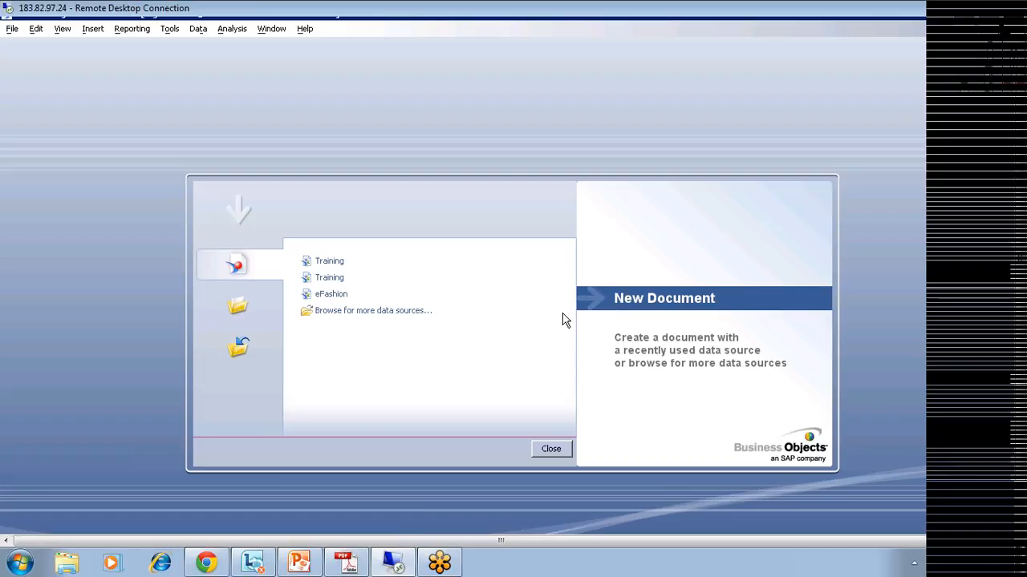
Step: Create a new document on the Training universe and add Article Id to the results
click(212, 302)
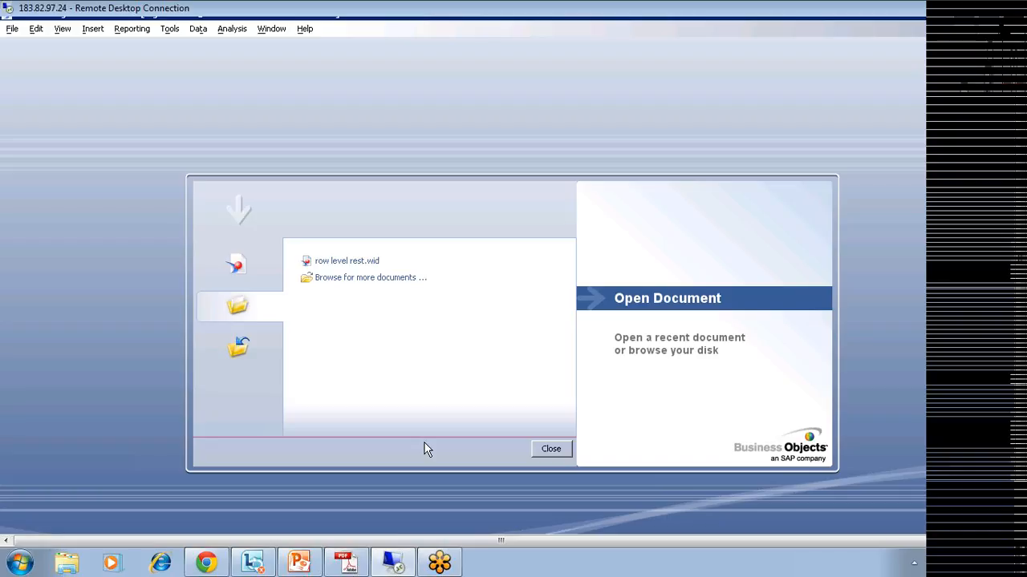
click(234, 267)
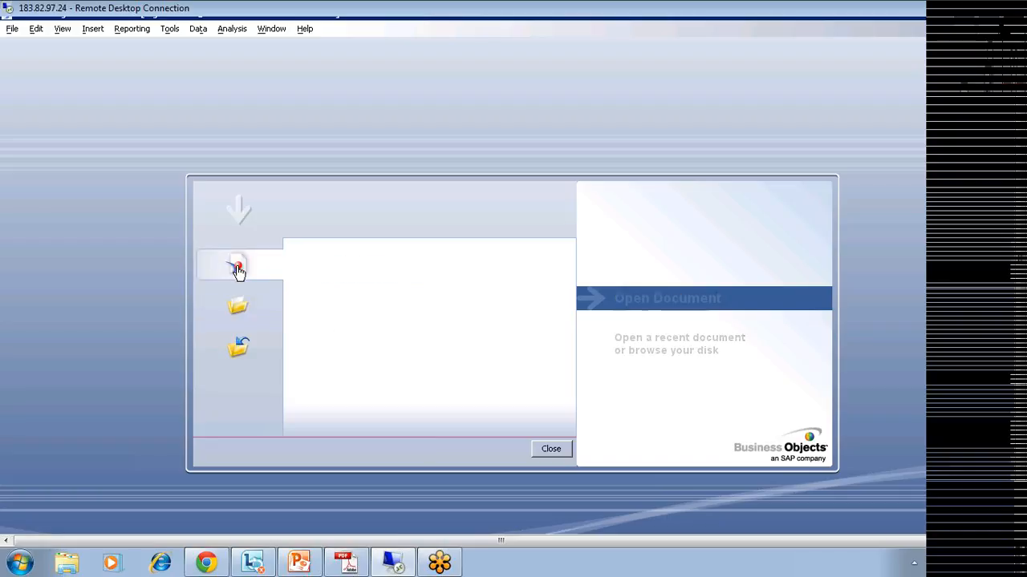
click(239, 271)
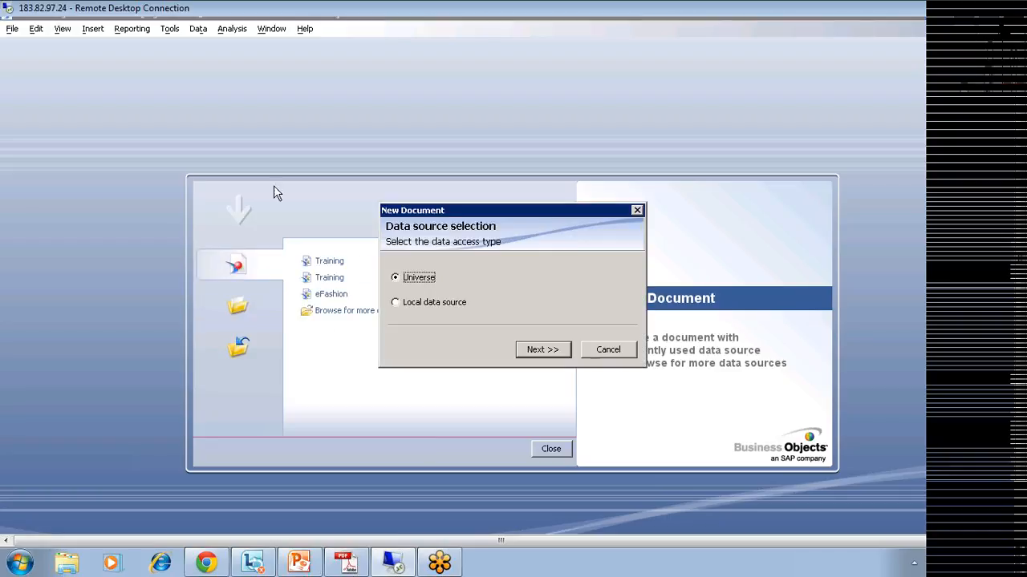
click(533, 352)
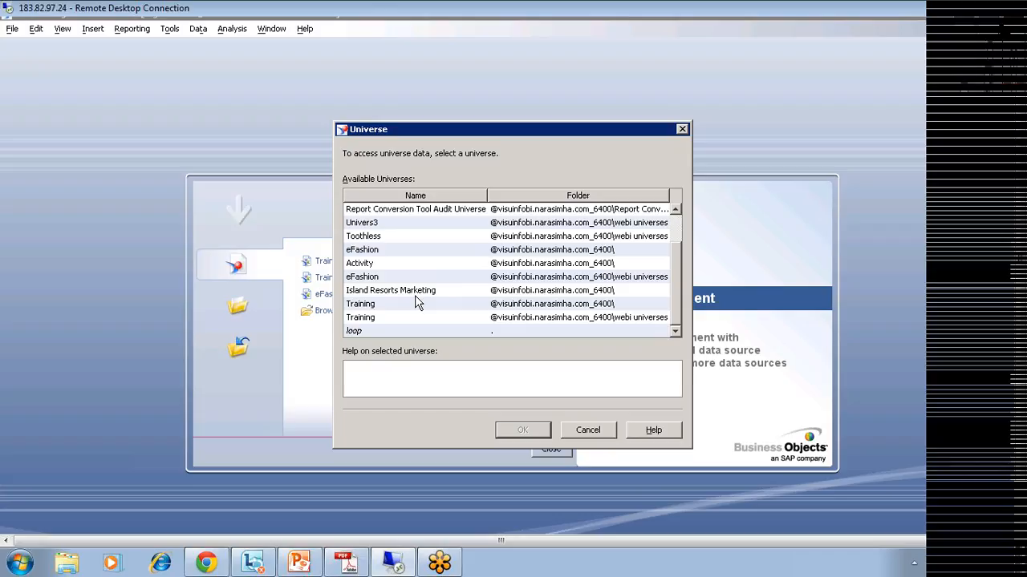
click(370, 305)
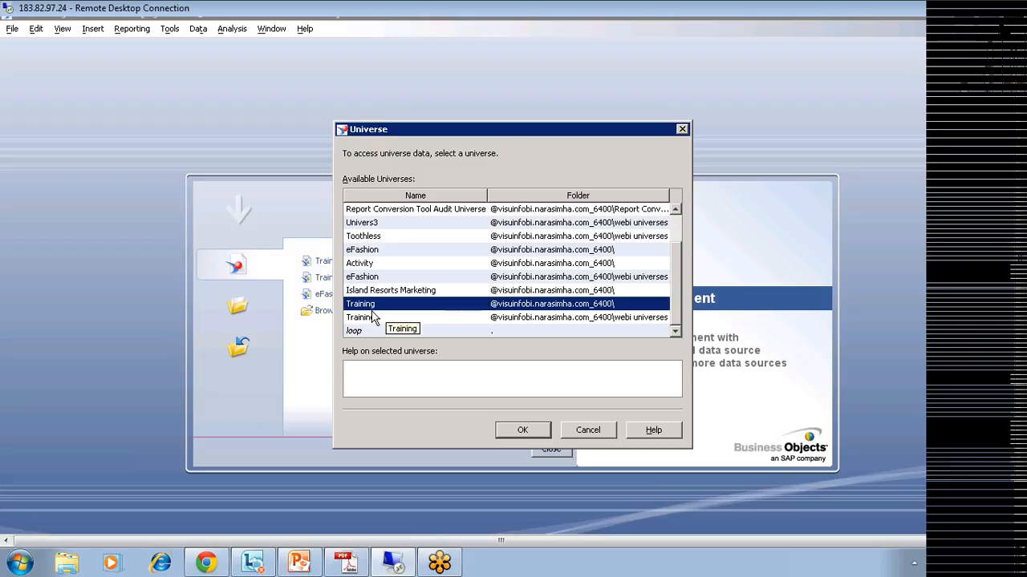
click(508, 433)
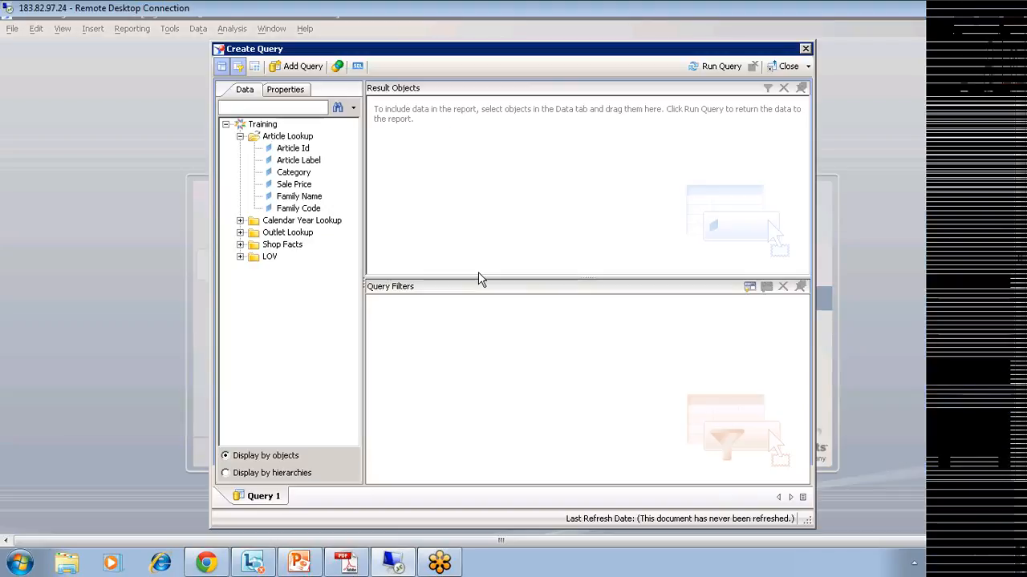
double_click(293, 148)
Step: Add Family Name, Shop Facts Article Id, Margin and Amount Sold, then run the query
double_click(284, 198)
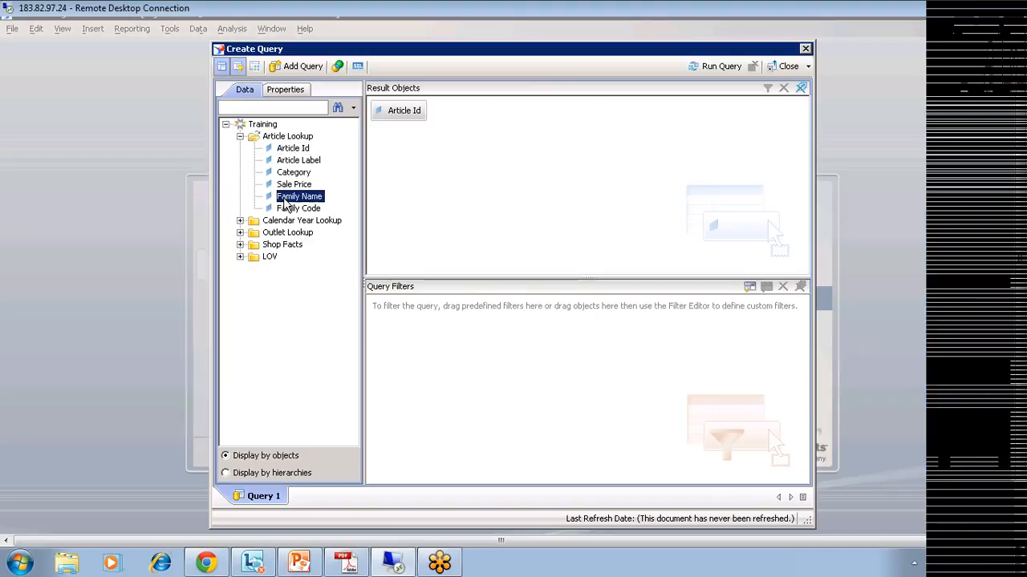
click(240, 245)
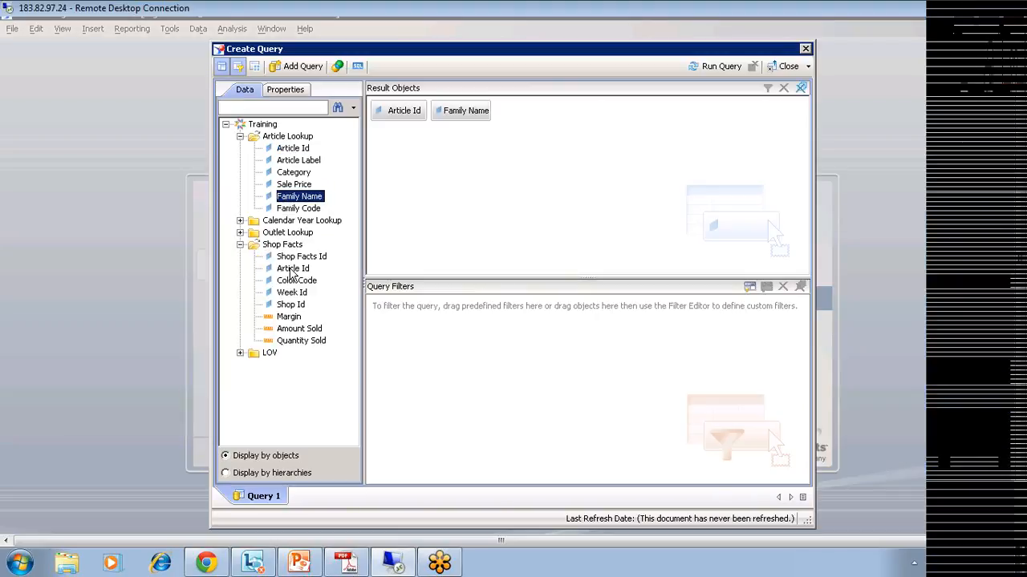
click(293, 268)
double_click(293, 268)
double_click(289, 316)
double_click(299, 329)
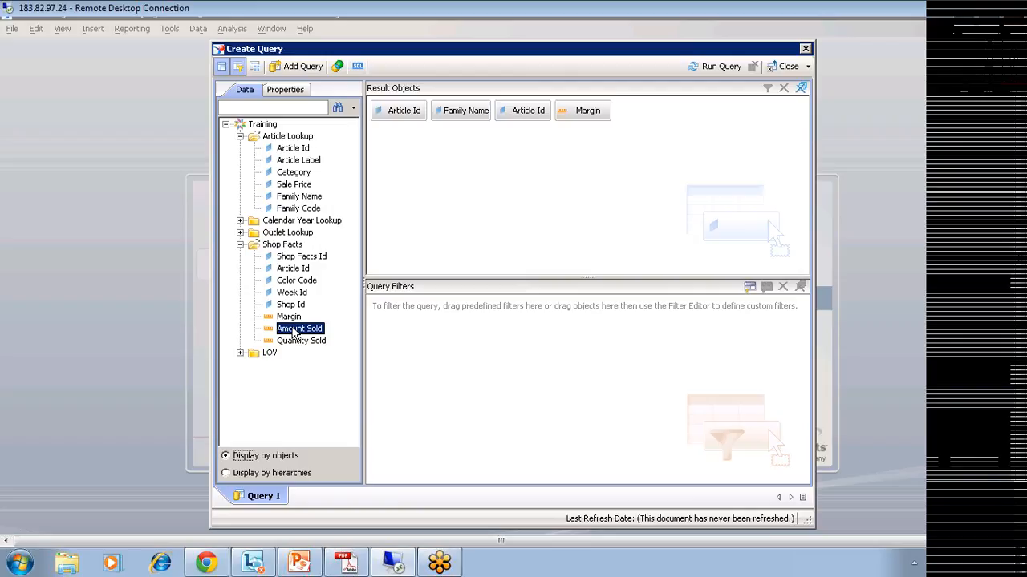
click(713, 66)
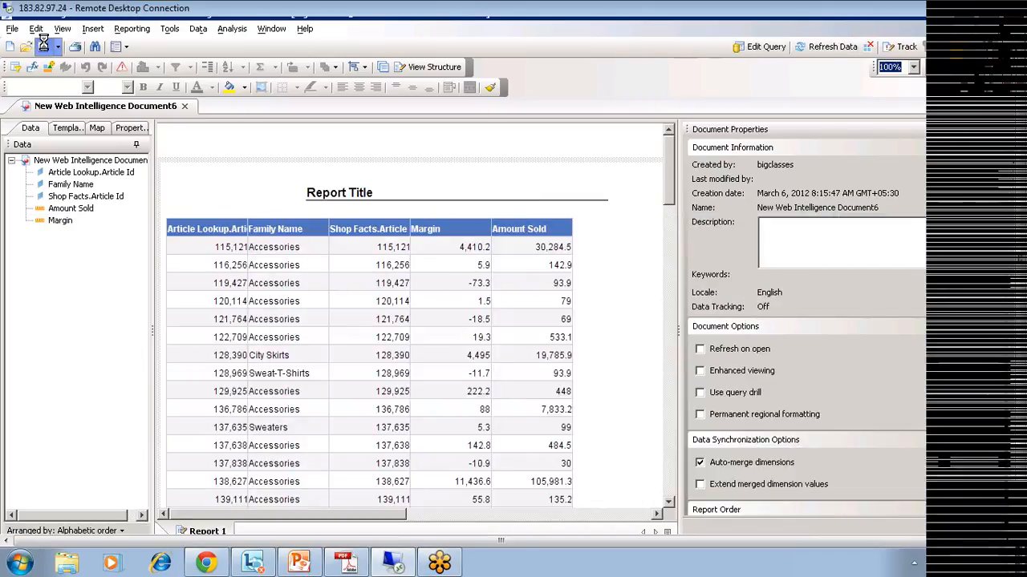
Step: Save the report under the name 'test'
click(43, 45)
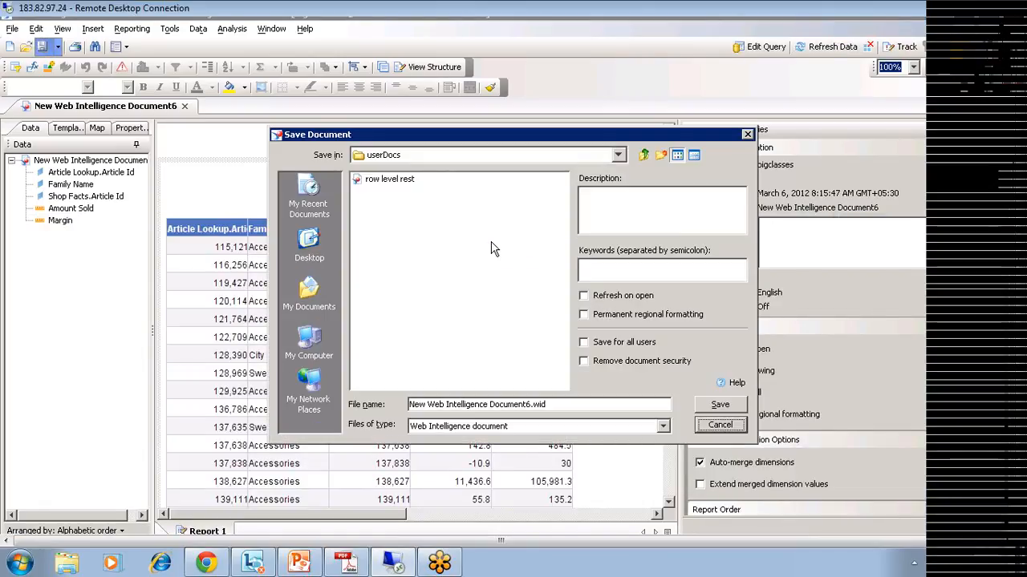
drag(551, 404, 353, 407)
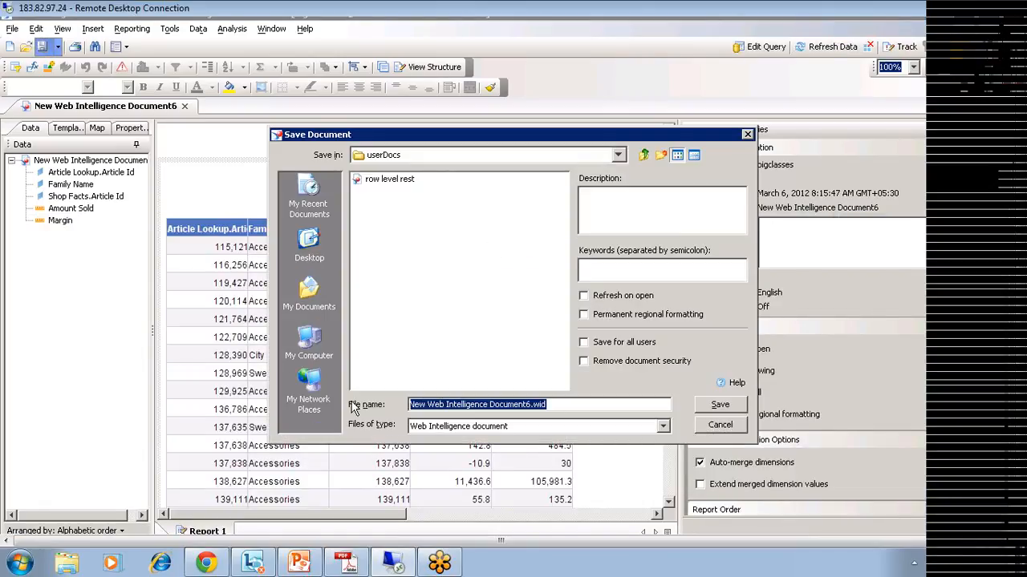
text(test)
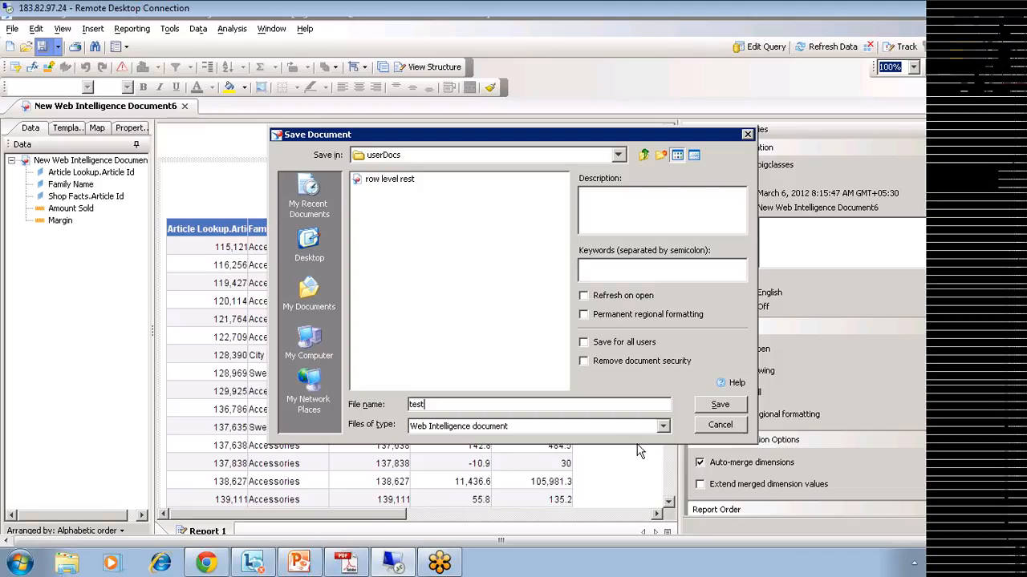
click(720, 406)
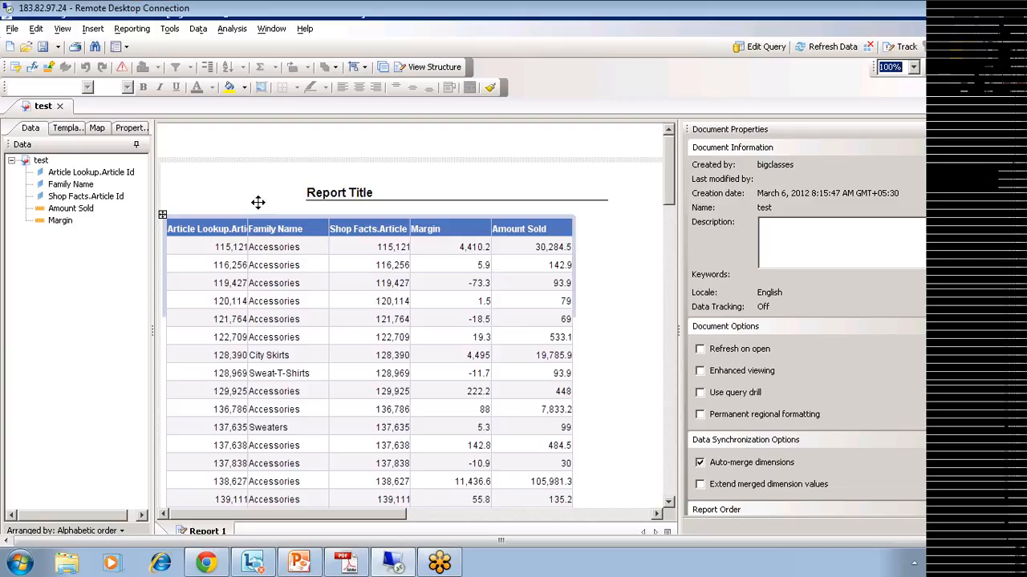
Step: Export the test report to the CMS Training folder
click(13, 30)
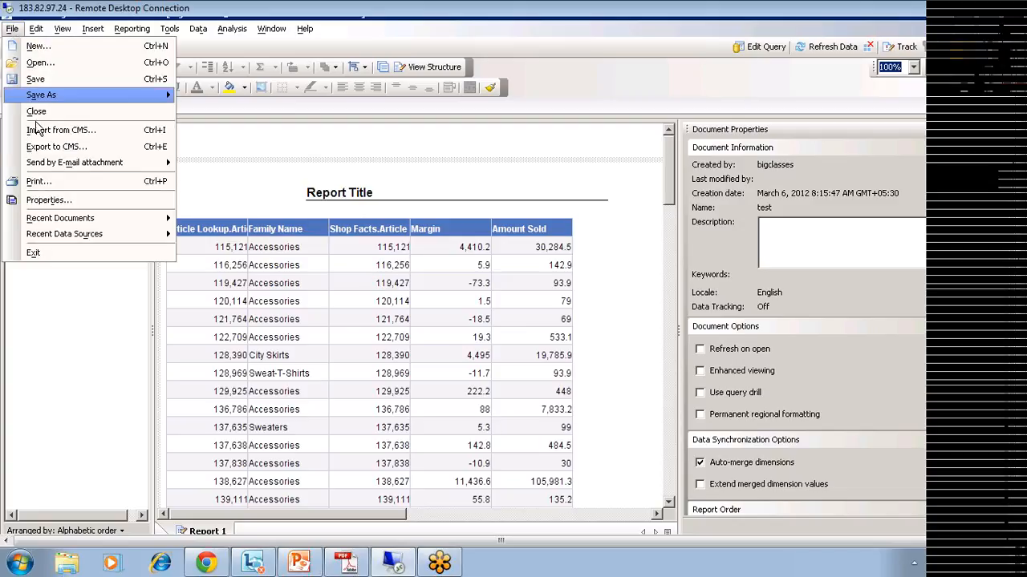
click(78, 150)
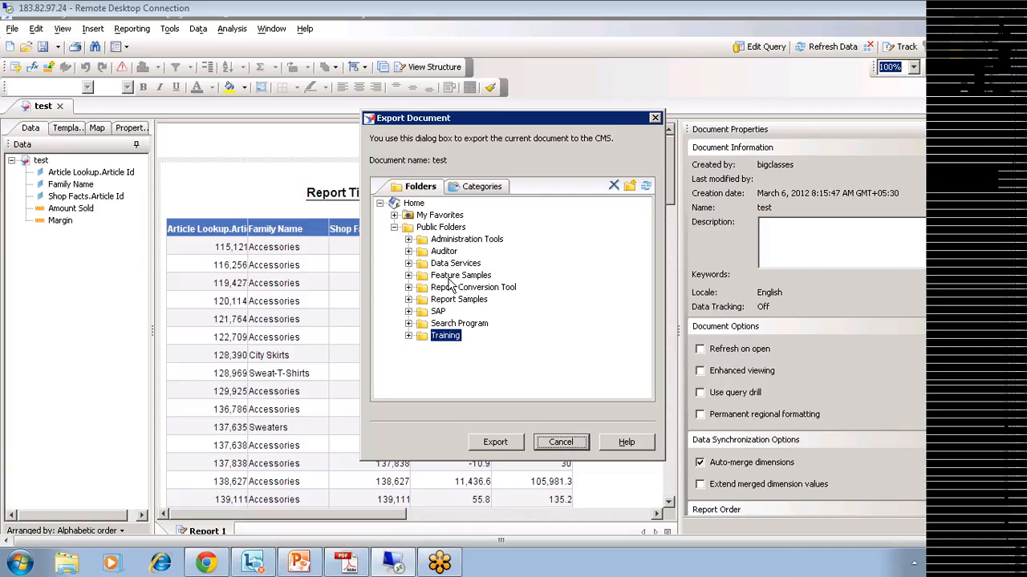
click(495, 444)
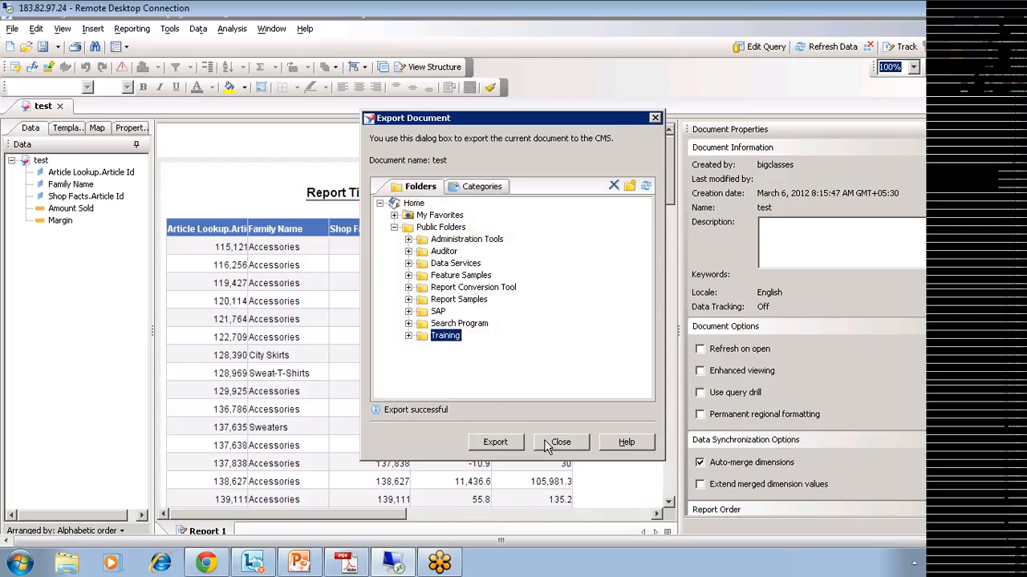
click(544, 442)
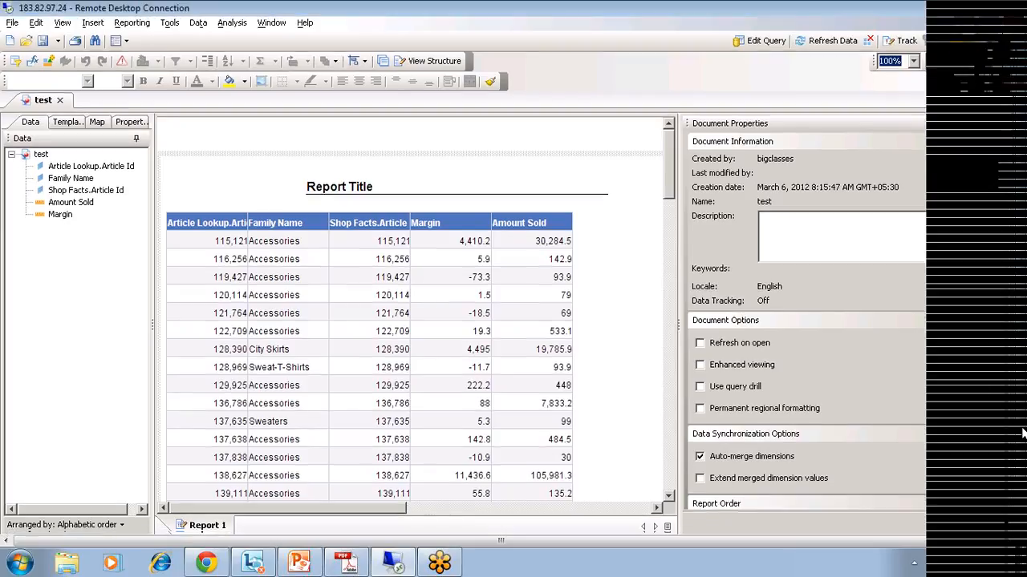
Step: In InfoView, open the test report from the Training folder and choose to edit it
drag(1023, 433, 1023, 475)
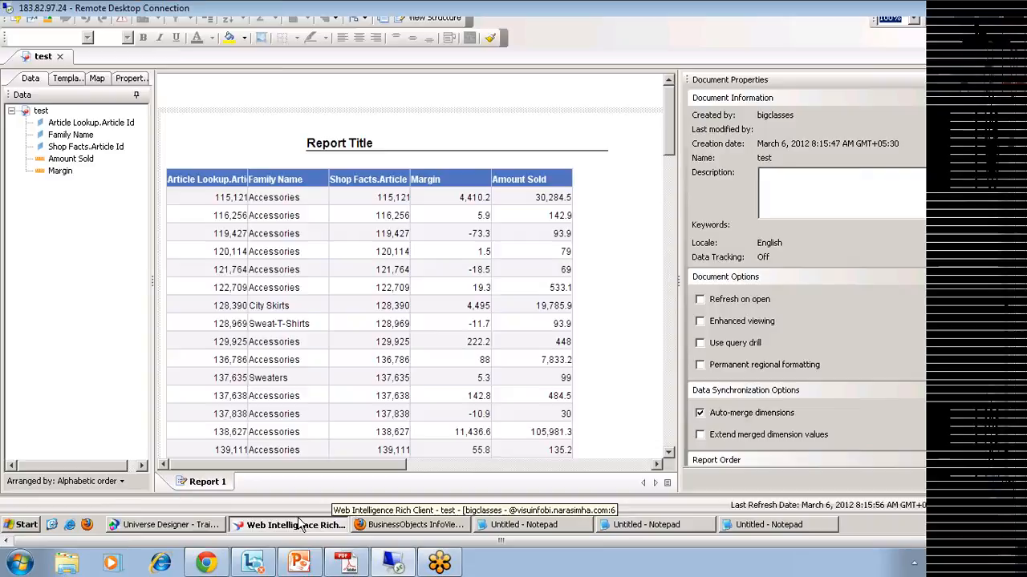
click(297, 525)
click(425, 526)
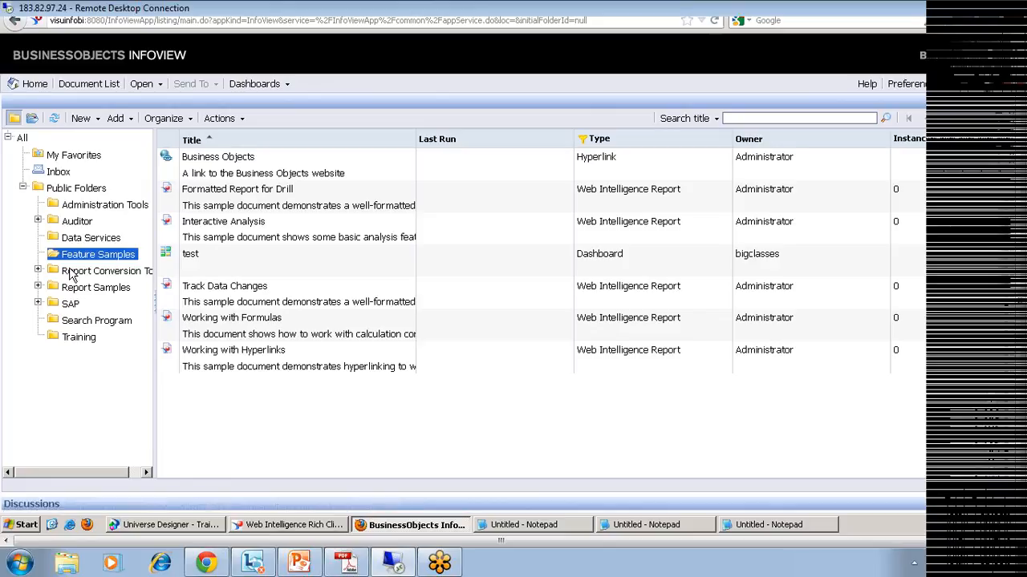
click(79, 338)
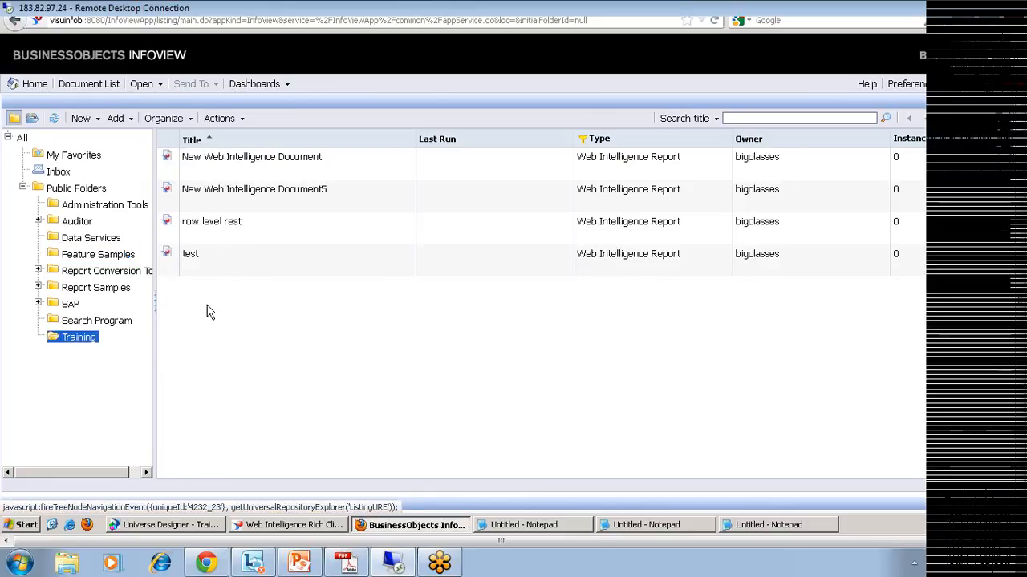
click(206, 259)
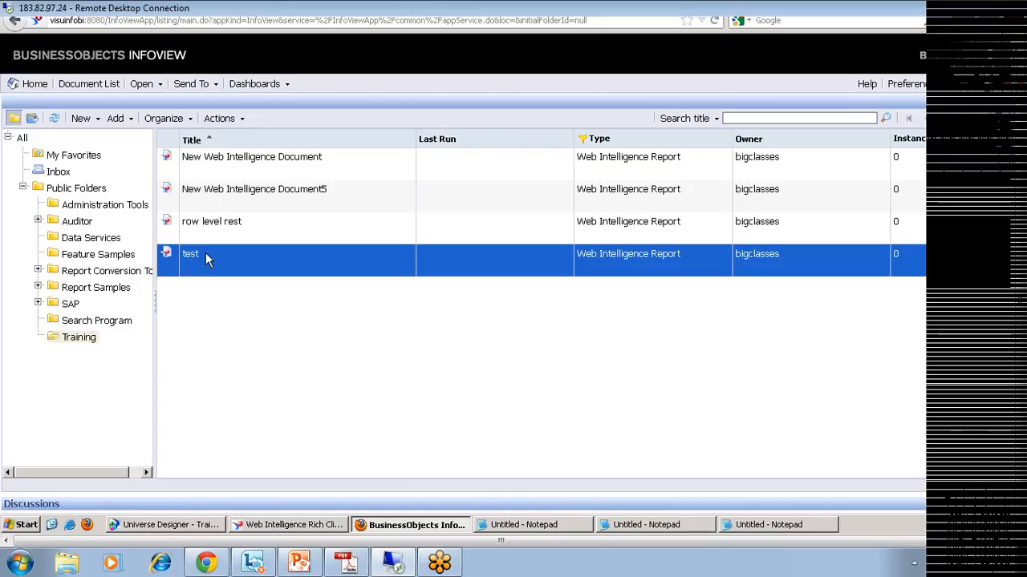
double_click(207, 259)
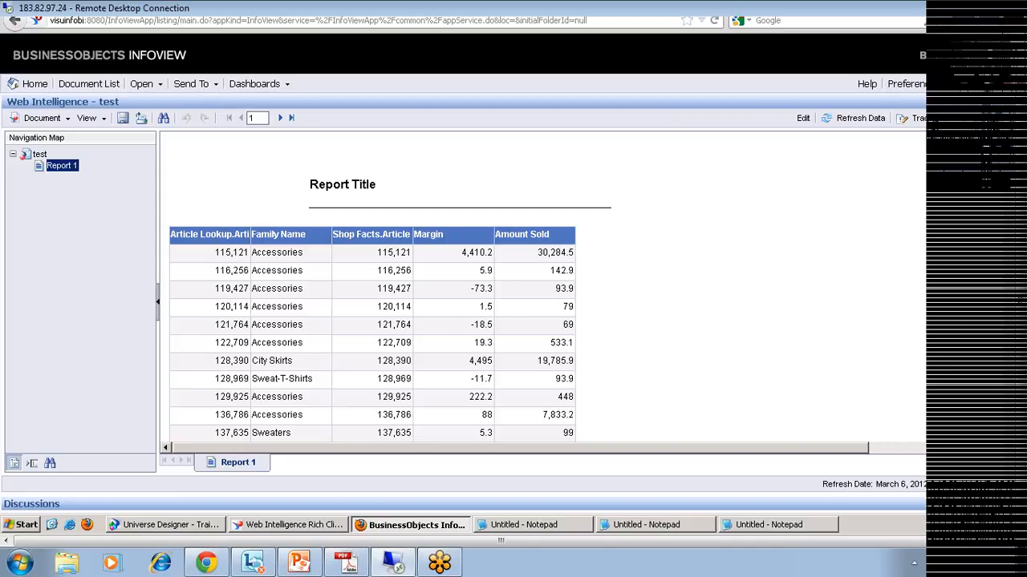
click(802, 119)
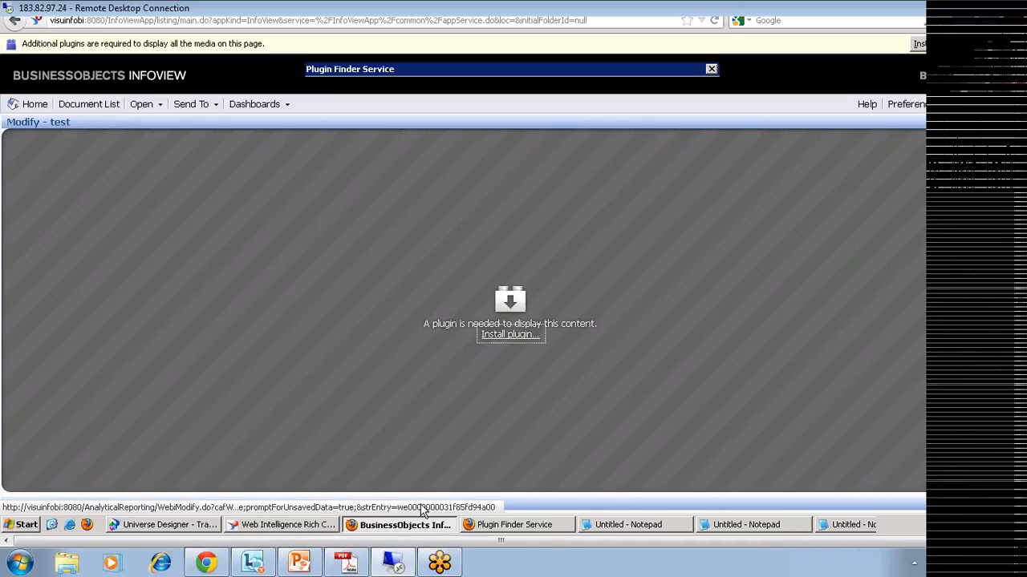
Step: Return to the Web Intelligence Rich Client window showing the test report
click(258, 531)
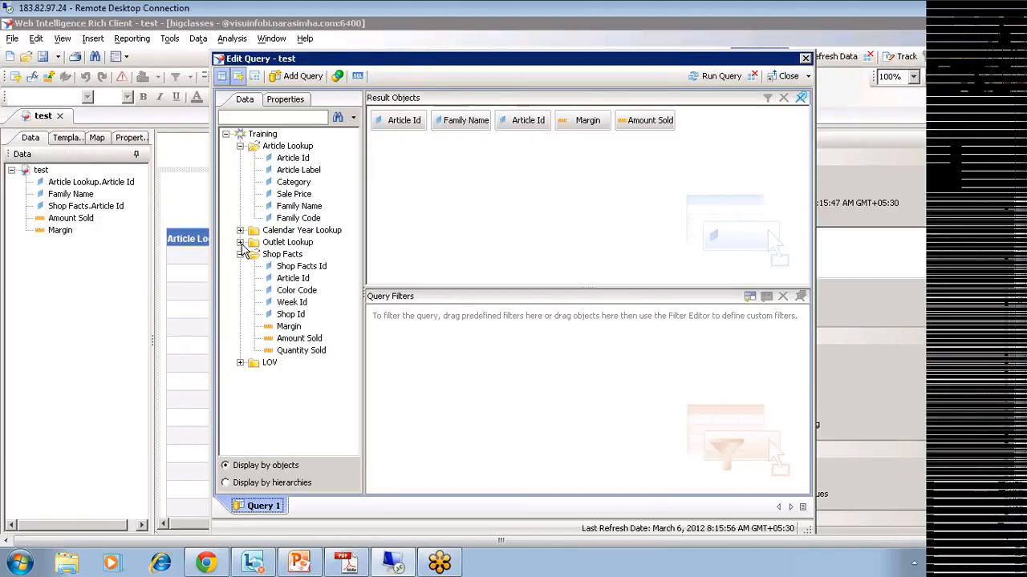
Step: Add a State query filter from Outlet Lookup with a Prompt operand
click(240, 242)
drag(286, 387, 417, 385)
click(531, 318)
click(536, 367)
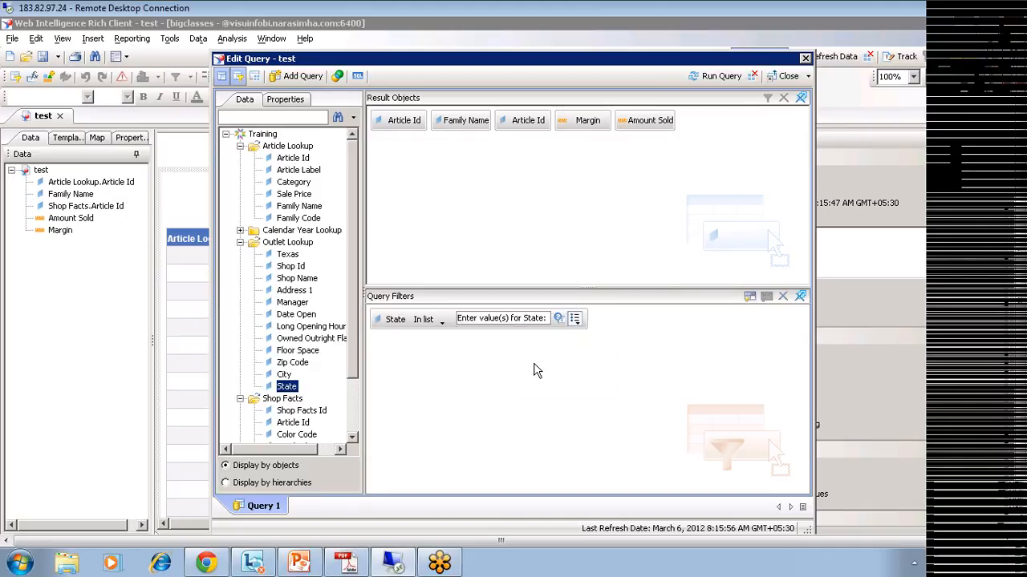
Step: Run the query, answering the State prompt with California
click(716, 76)
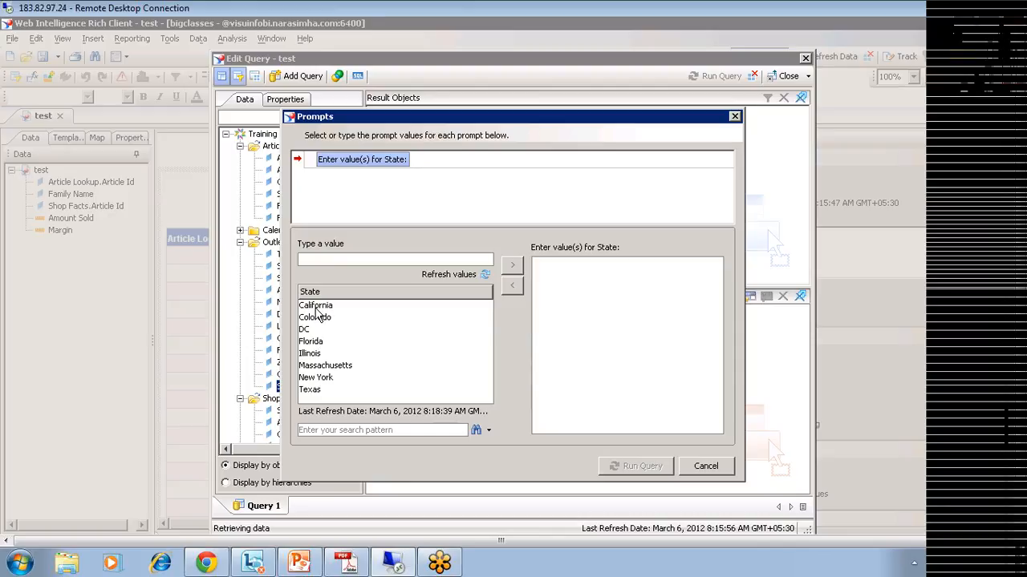
click(318, 306)
double_click(318, 312)
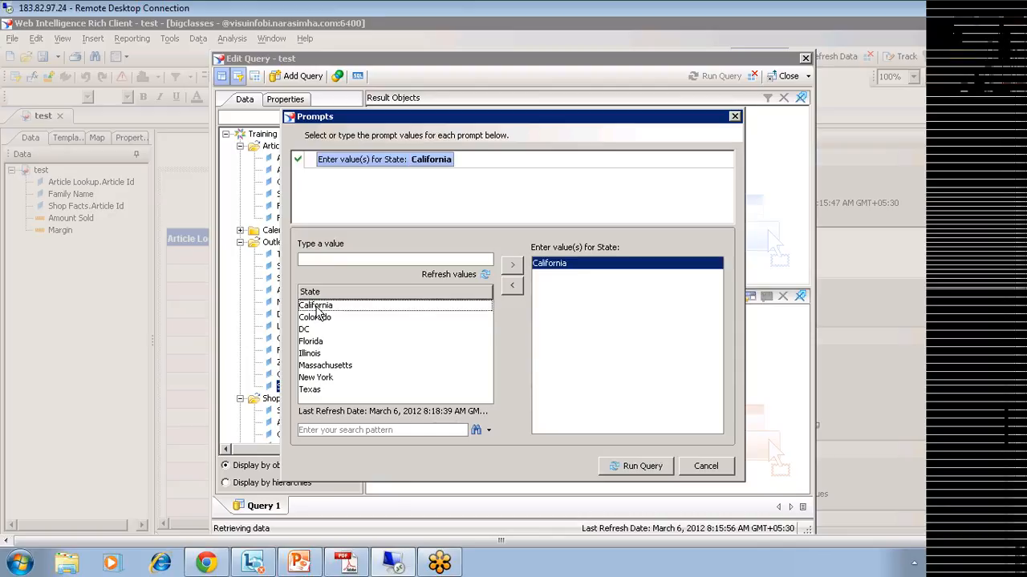
click(639, 463)
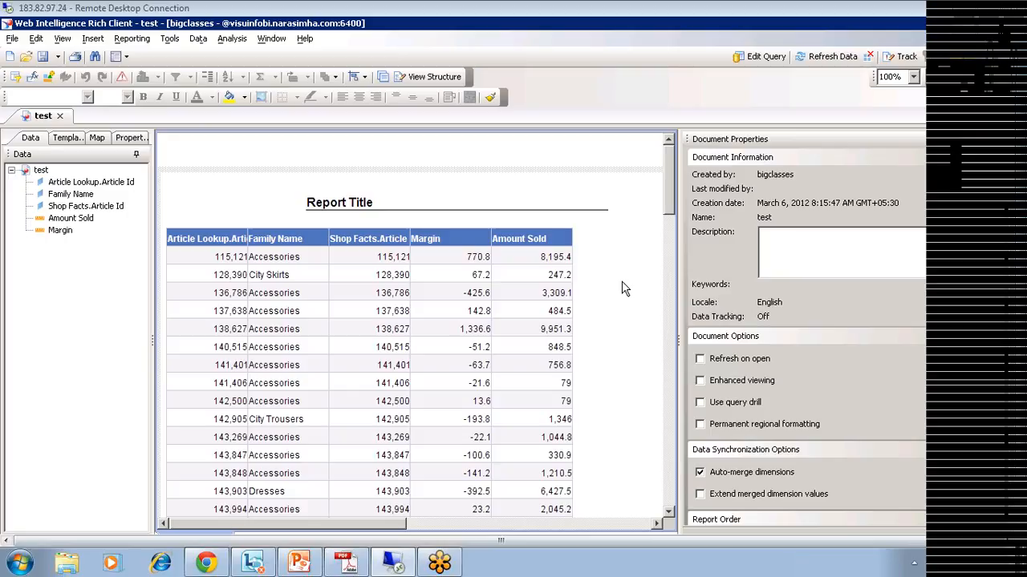
click(628, 227)
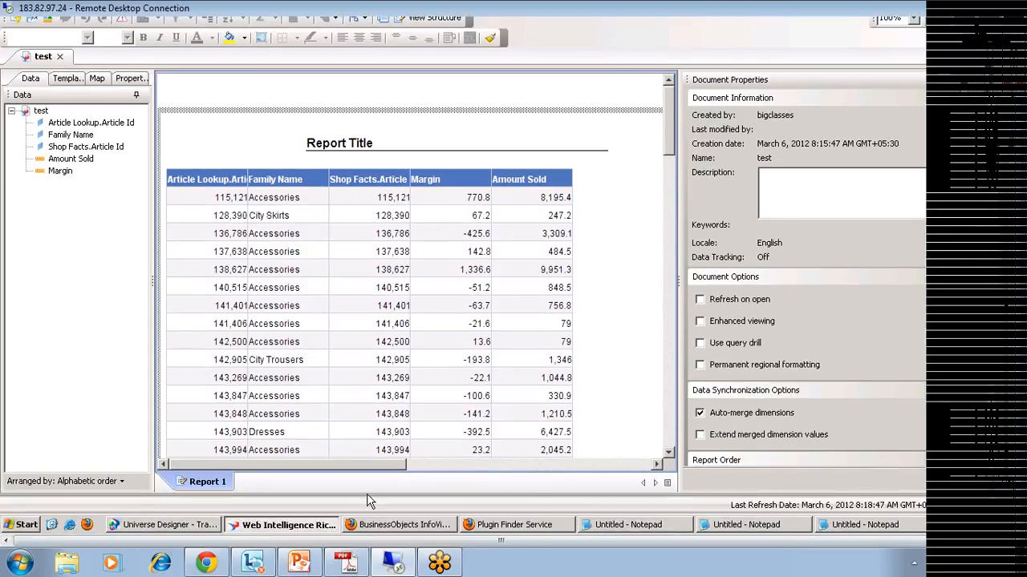
click(194, 525)
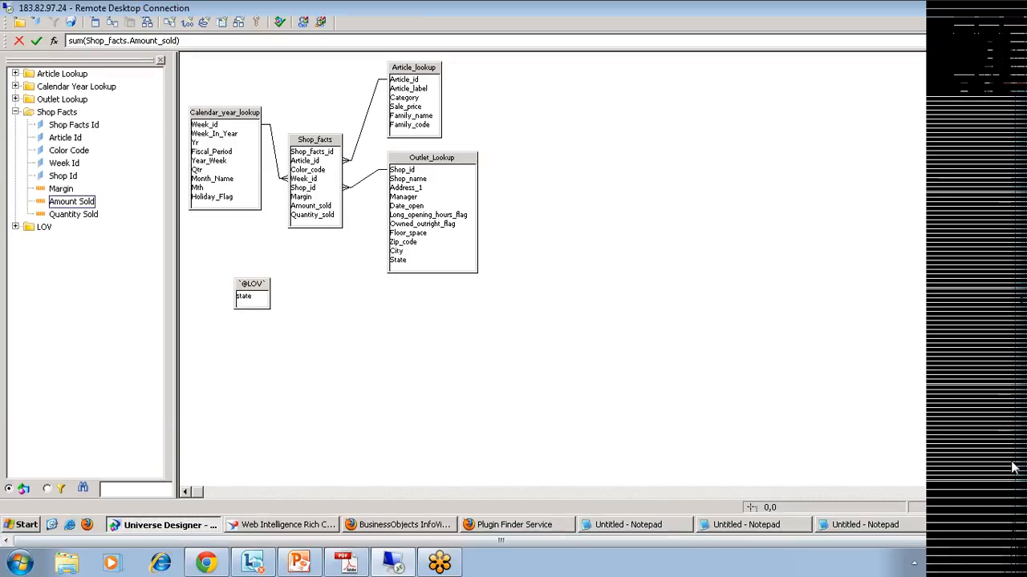
Step: Switch the universe connection to efashion-webi and test that the server responds
drag(1014, 467, 1013, 405)
click(19, 62)
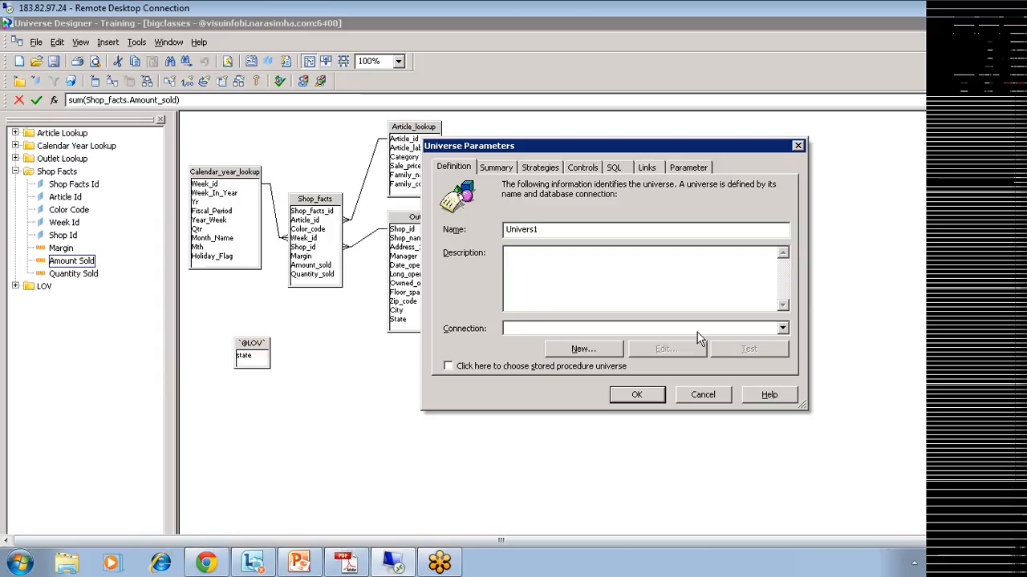
click(782, 331)
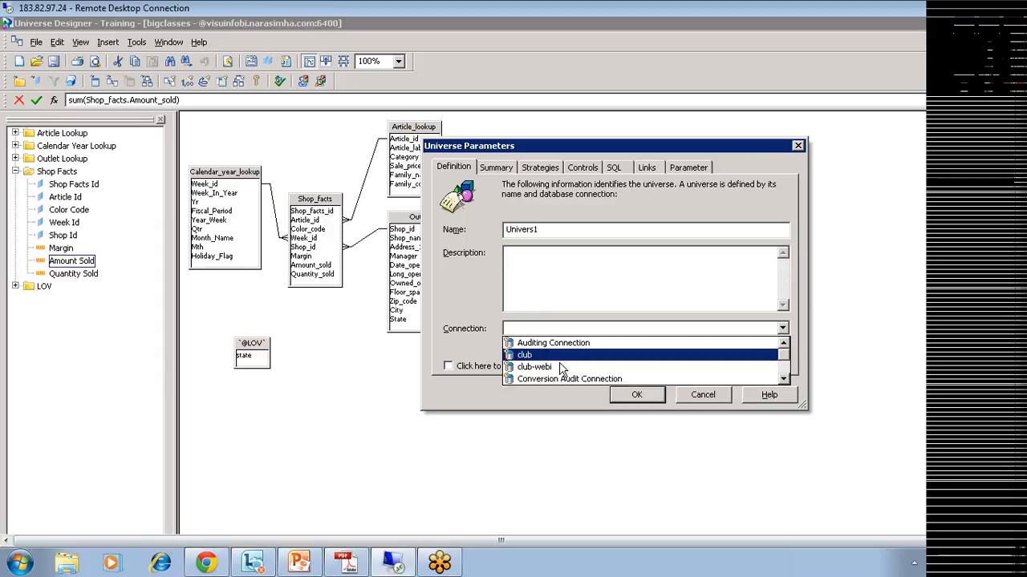
scroll(554, 371, down, 1)
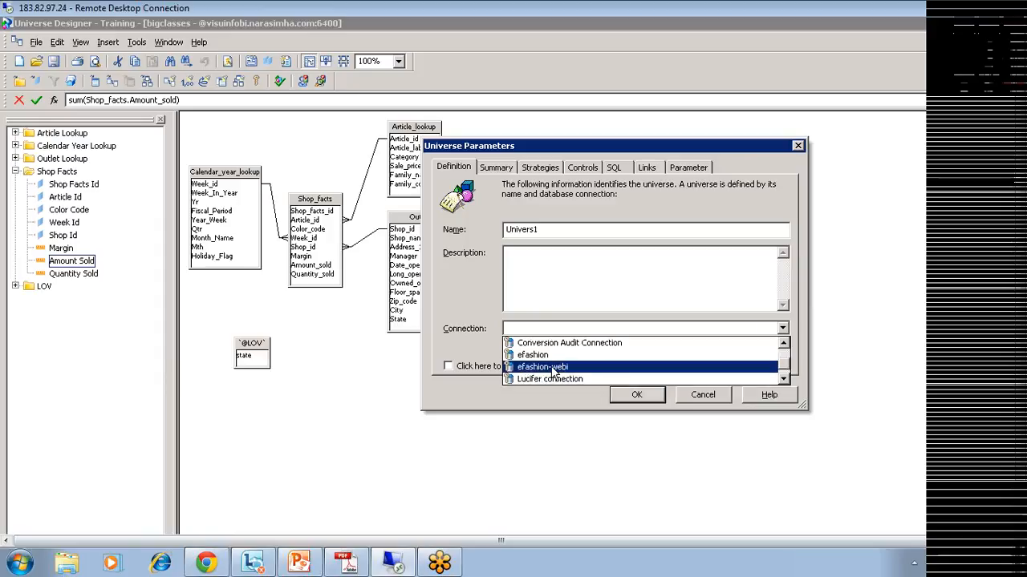
click(552, 367)
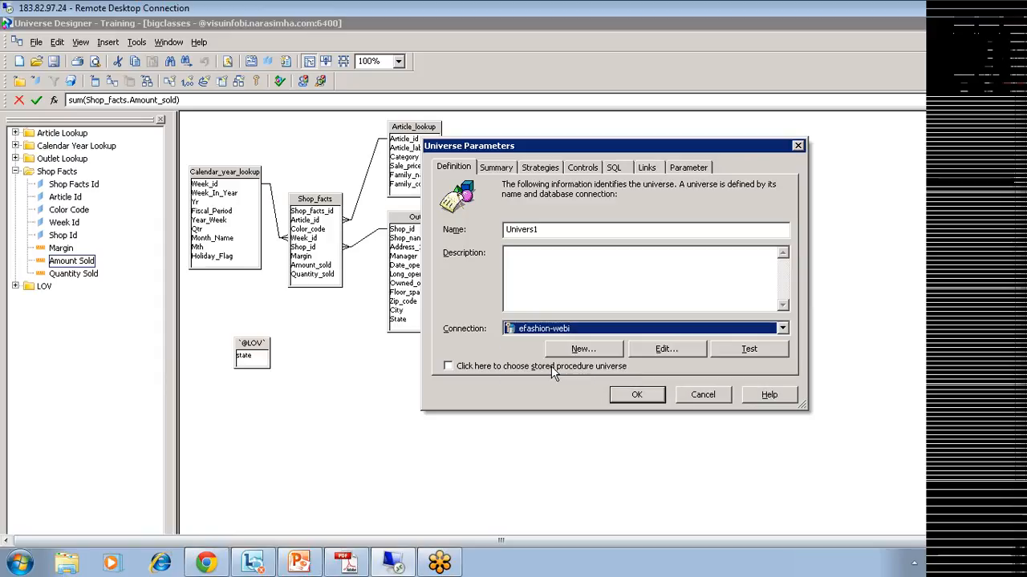
click(743, 356)
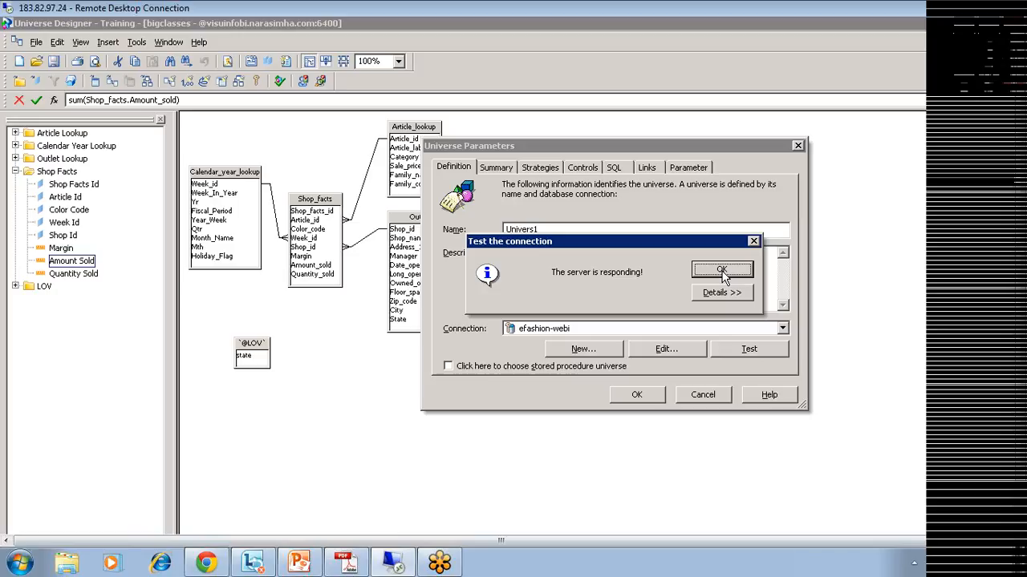
click(753, 241)
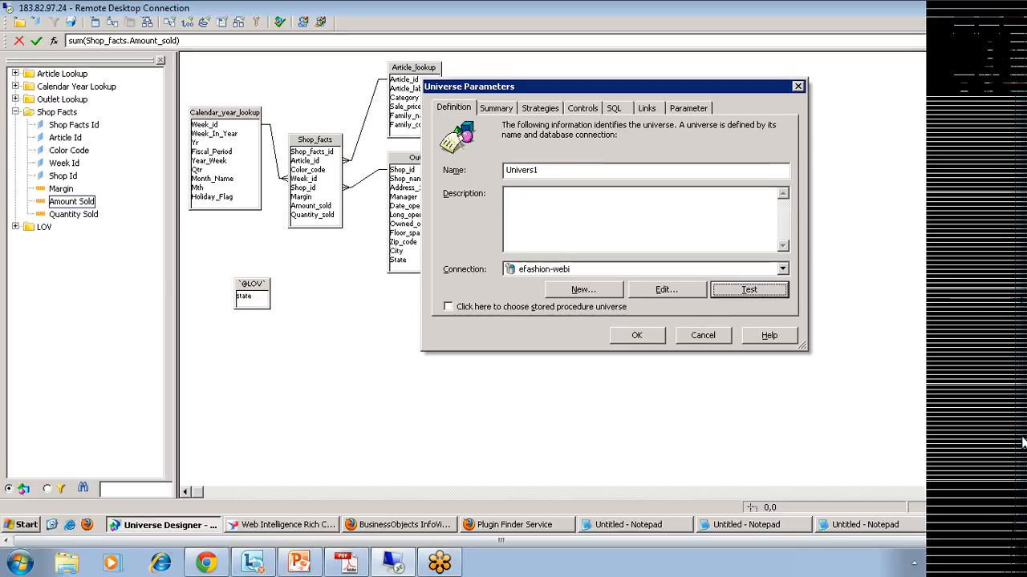
Step: Launch 32-bit Data Source (ODBC) from the Crystal Reports 2008 Start menu folder
click(27, 525)
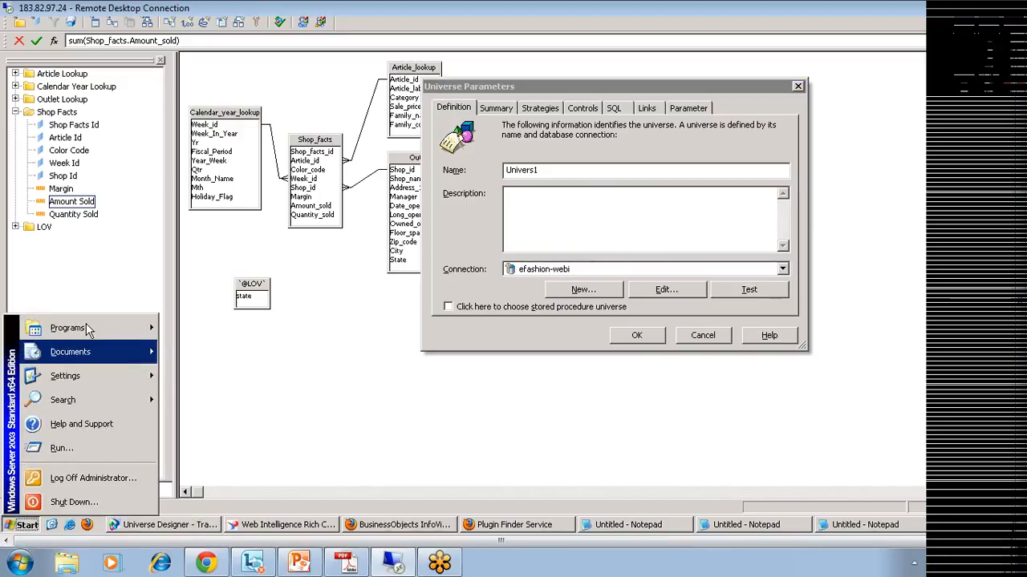
mouse_move(91, 330)
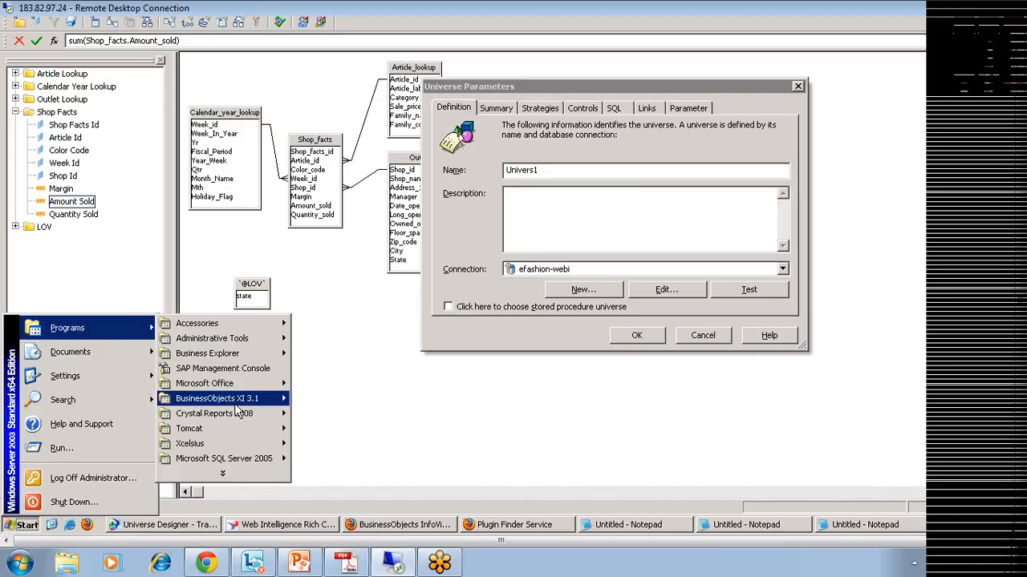
mouse_move(238, 421)
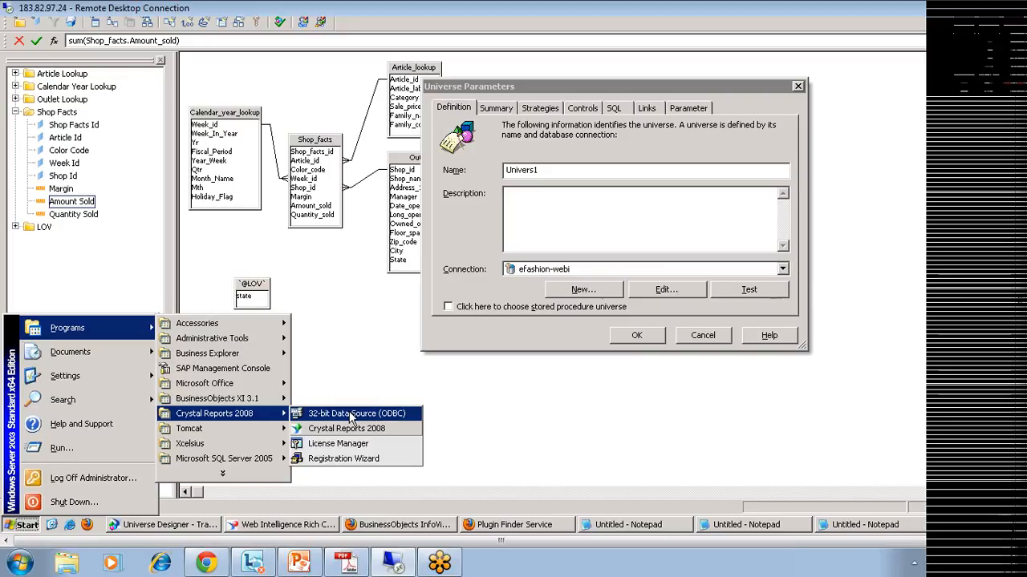
click(364, 416)
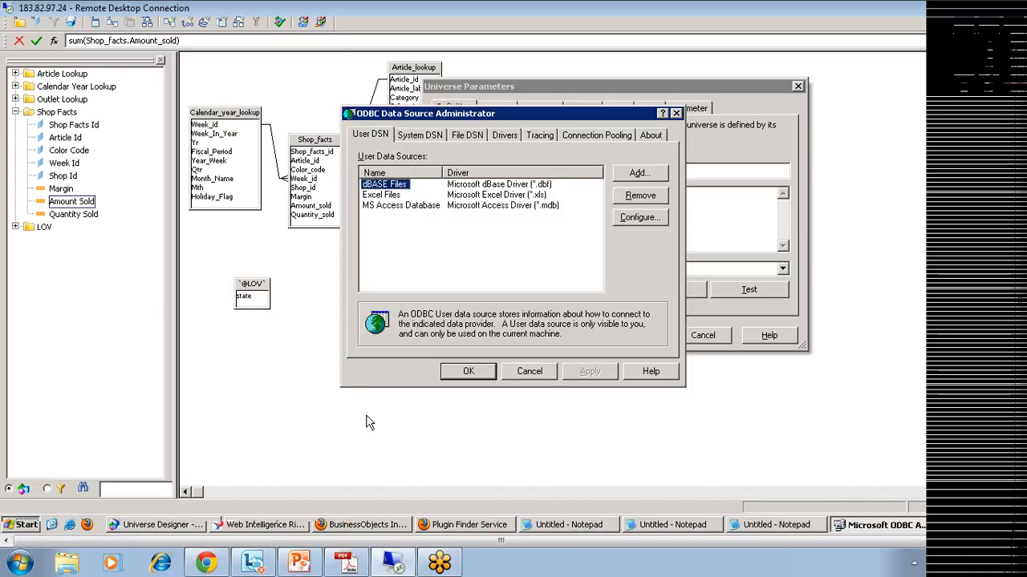
Step: List the system DSNs, including club, club-webi, efashion and efashion-webi
click(419, 134)
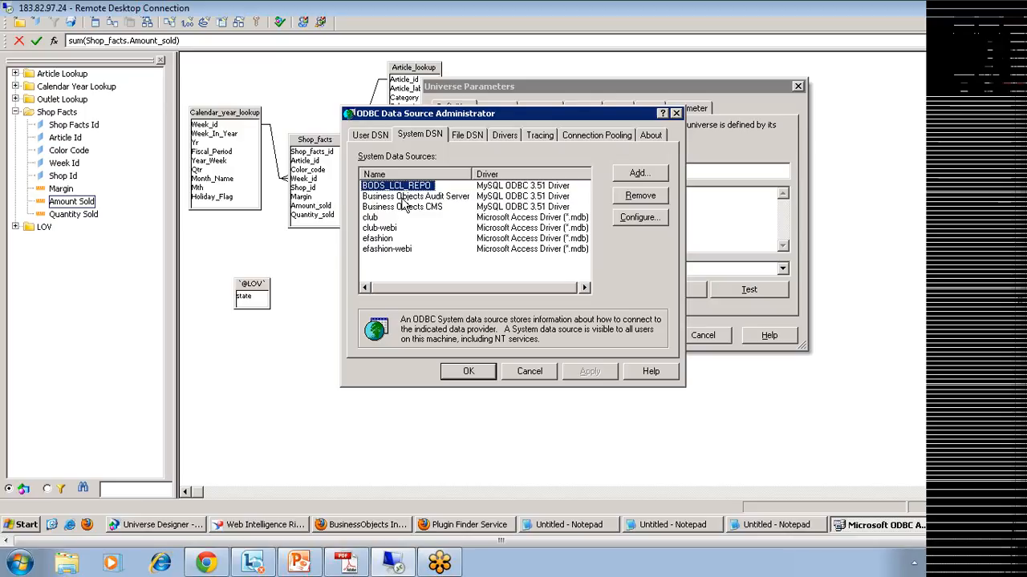
click(26, 525)
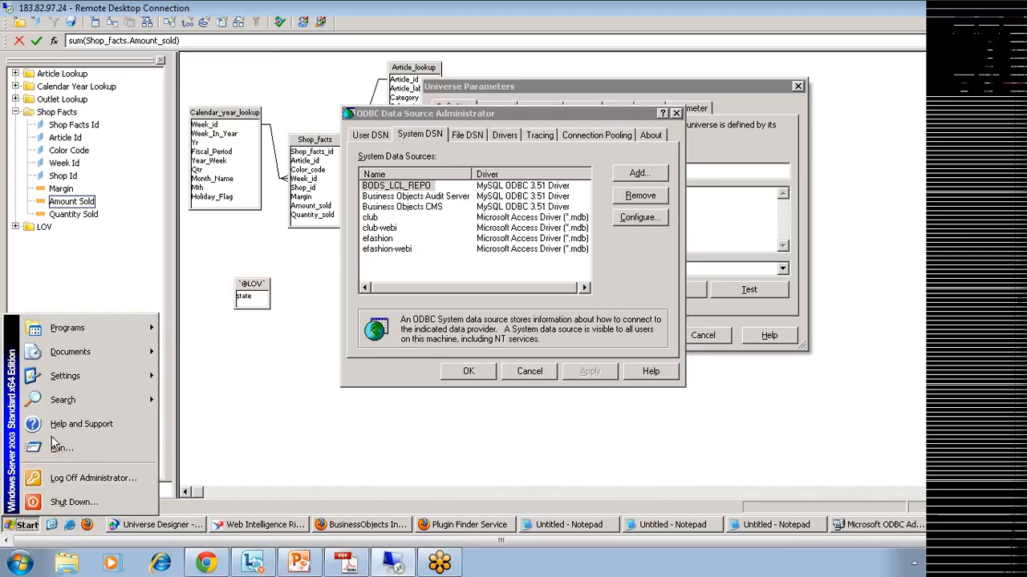
click(548, 119)
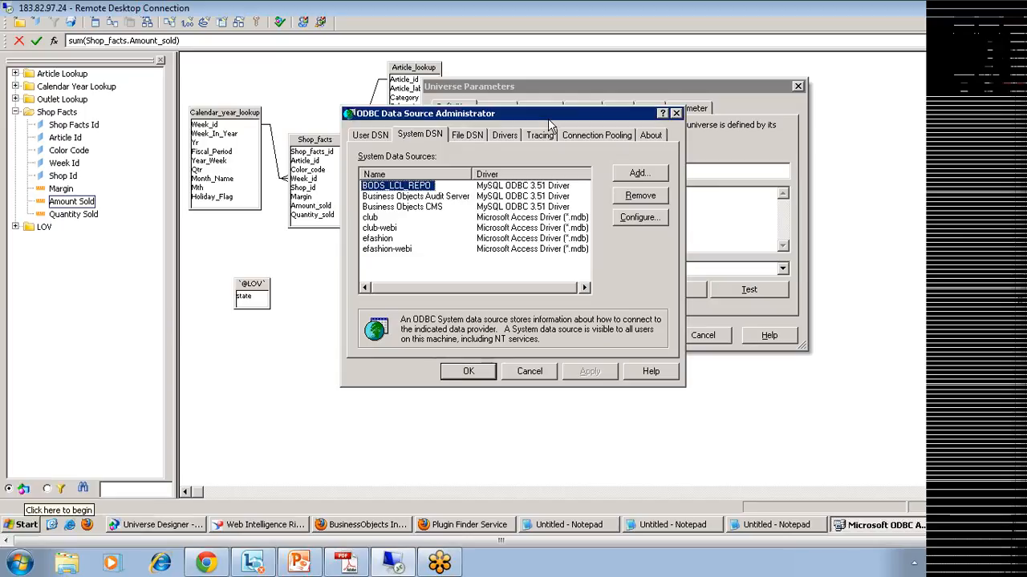